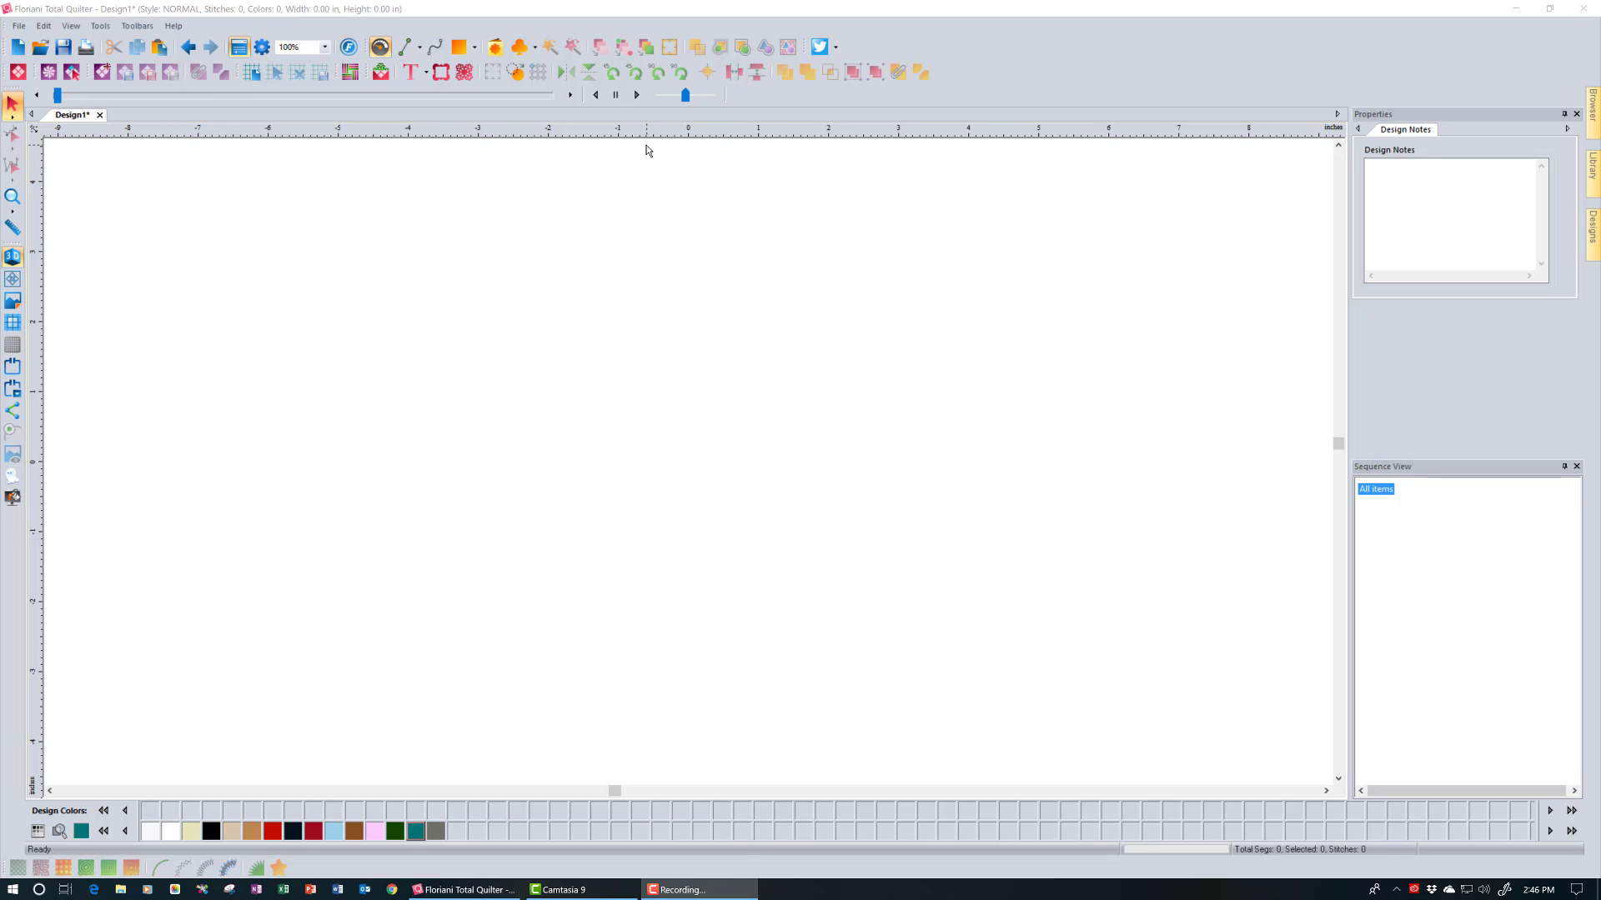
# Look over the ruler's unit and grid options and choose Floriani Cotton as the thread palette.
pyautogui.rightClick(714, 137)
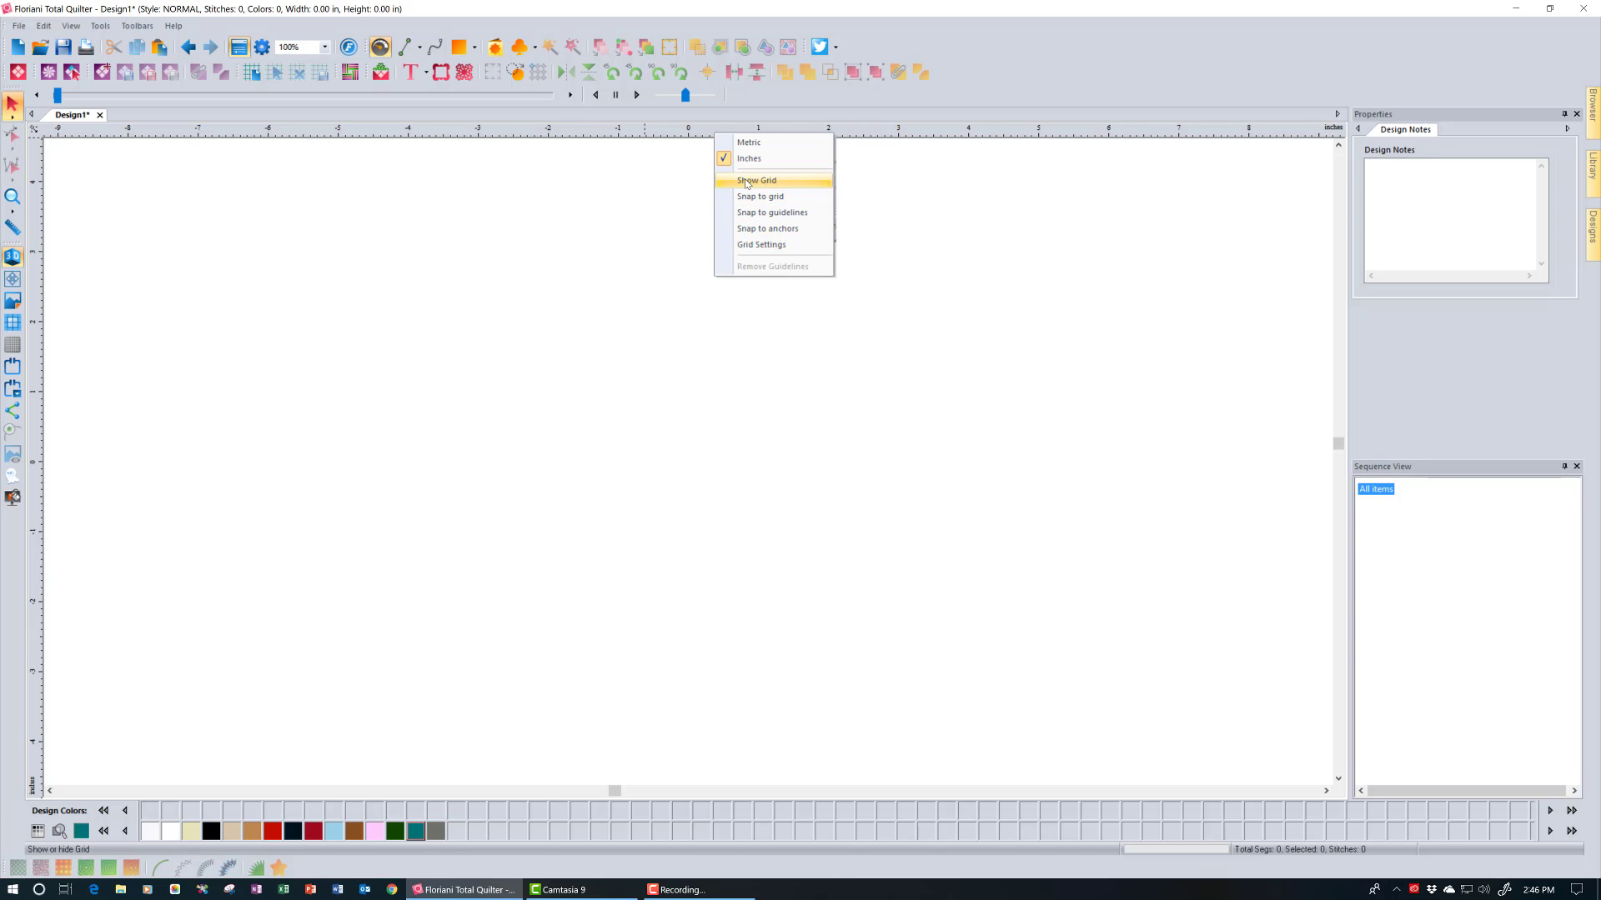
pyautogui.click(954, 211)
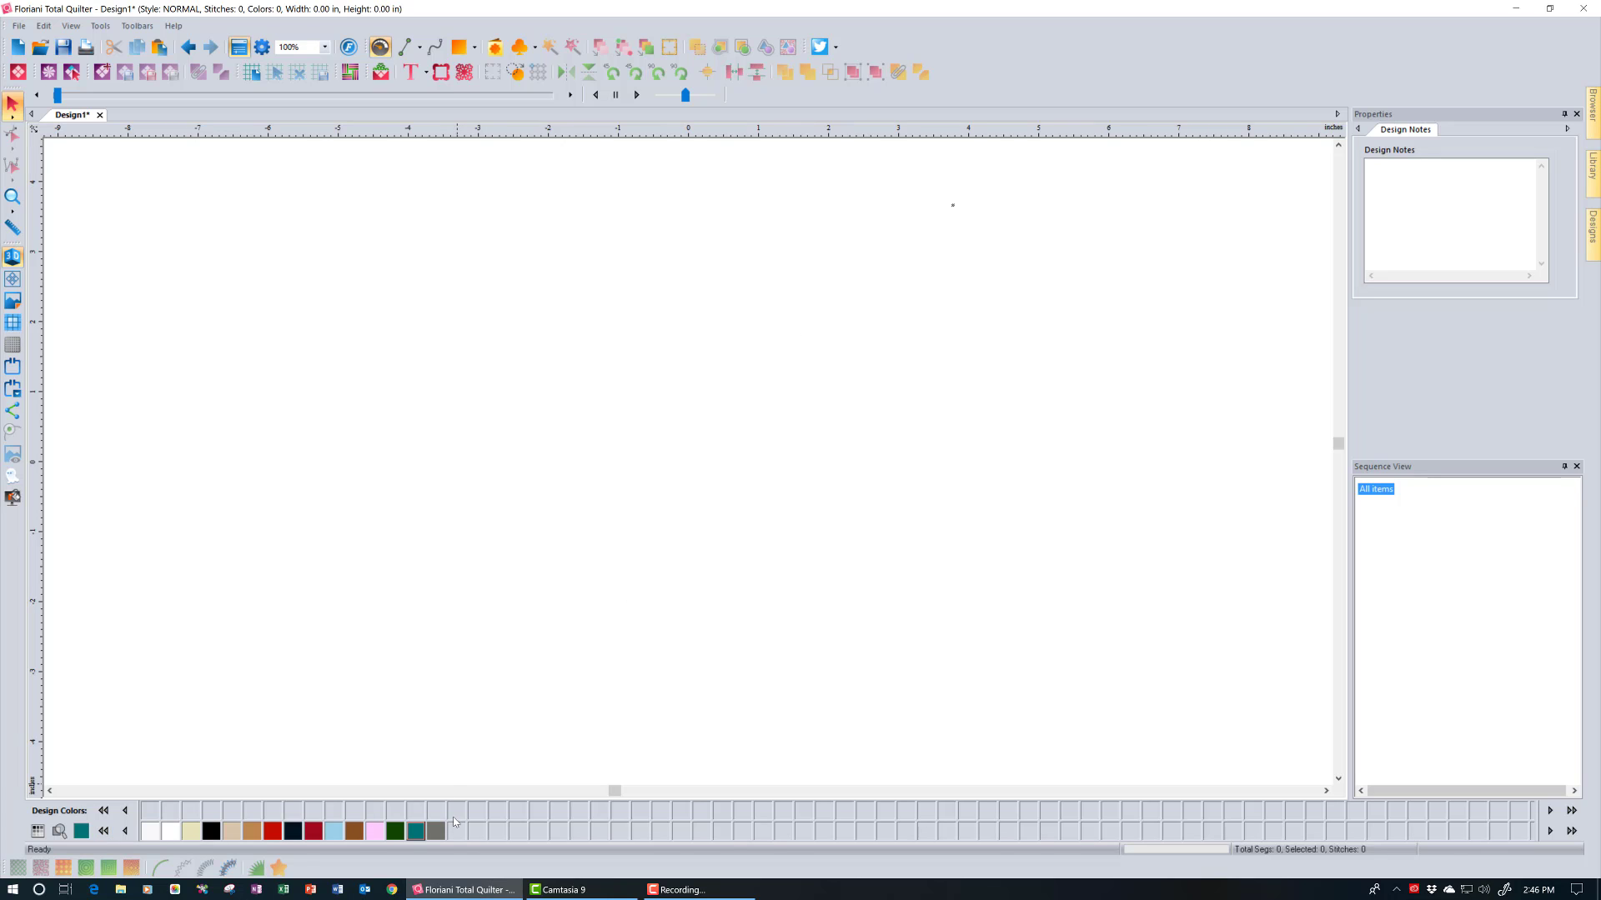
pyautogui.click(43, 838)
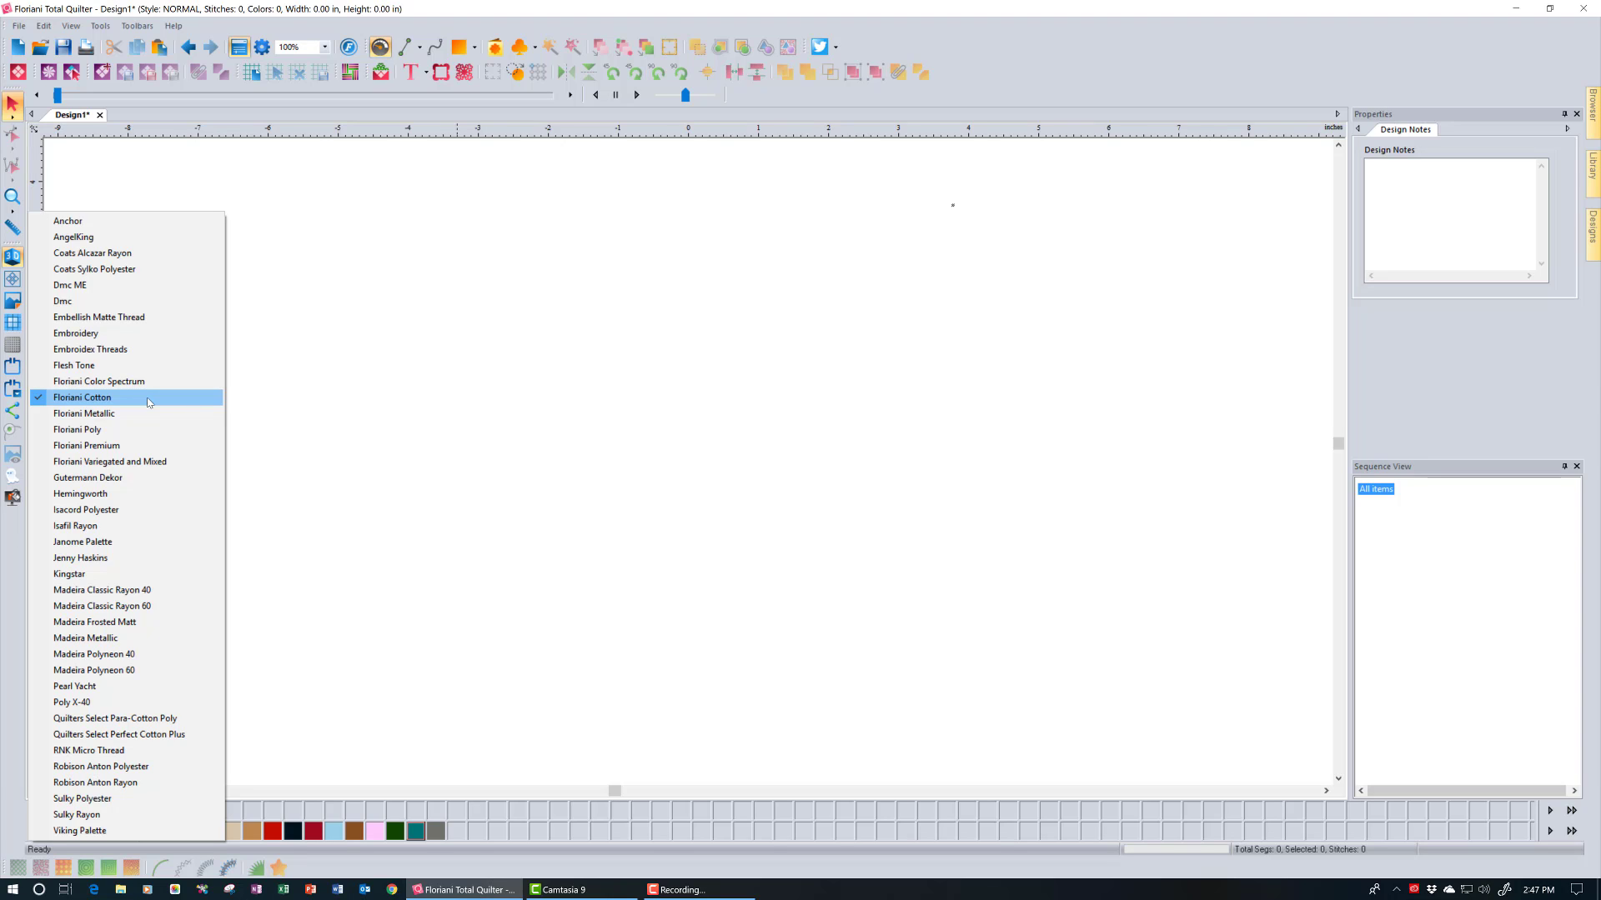
pyautogui.click(148, 402)
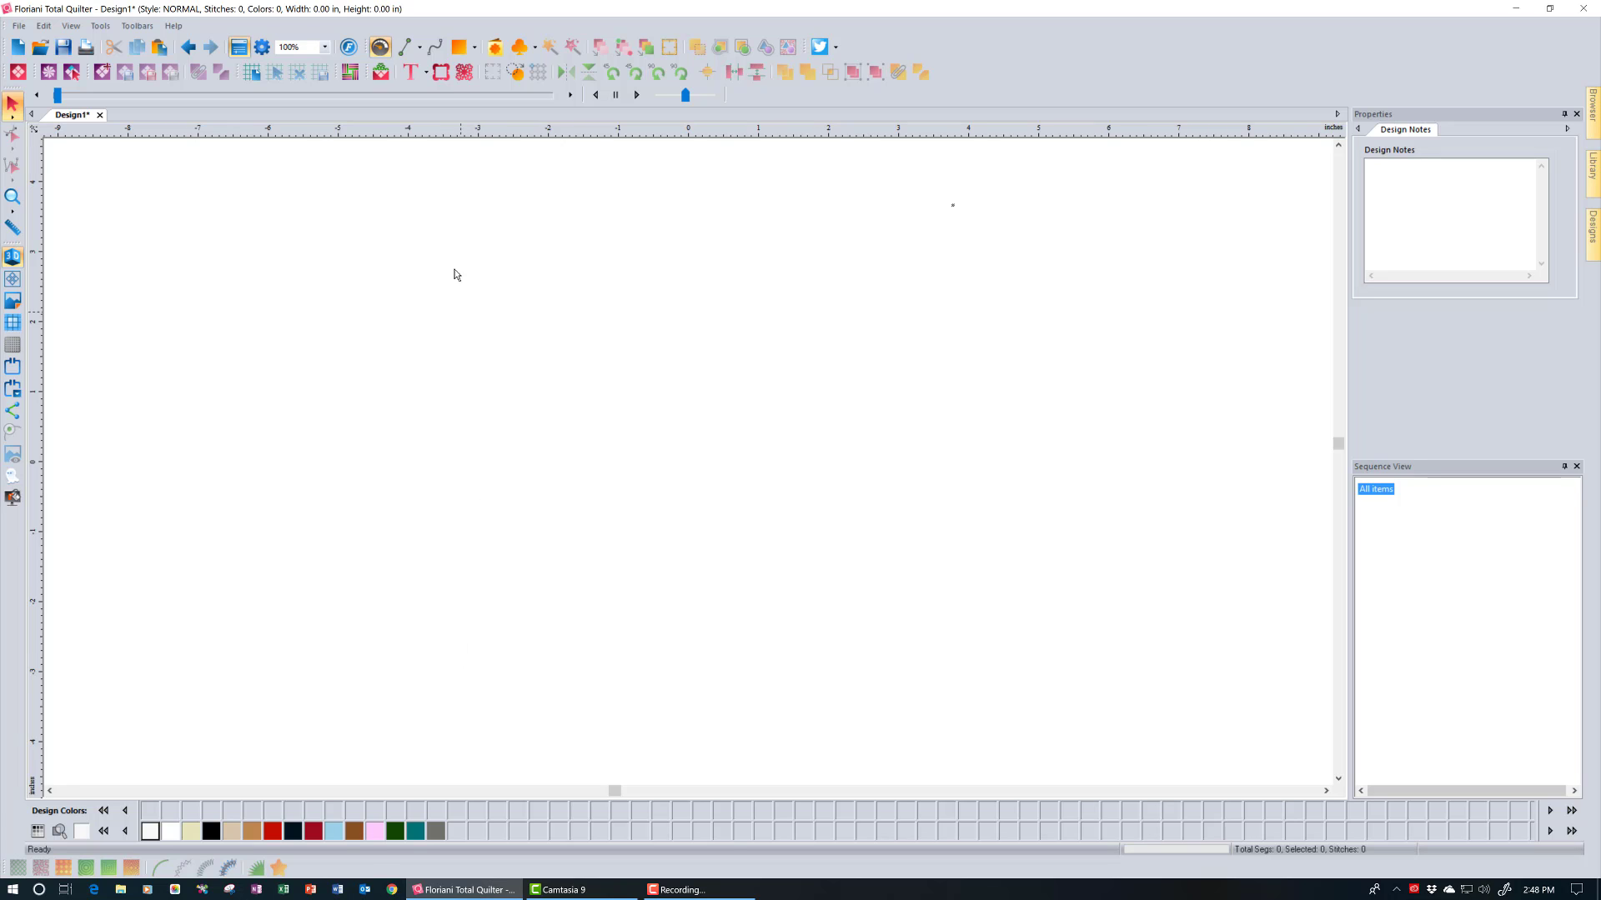
# Draw a rectangle about 5.92 in wide and 4.07 in high near the middle of the workspace.
pyautogui.click(473, 49)
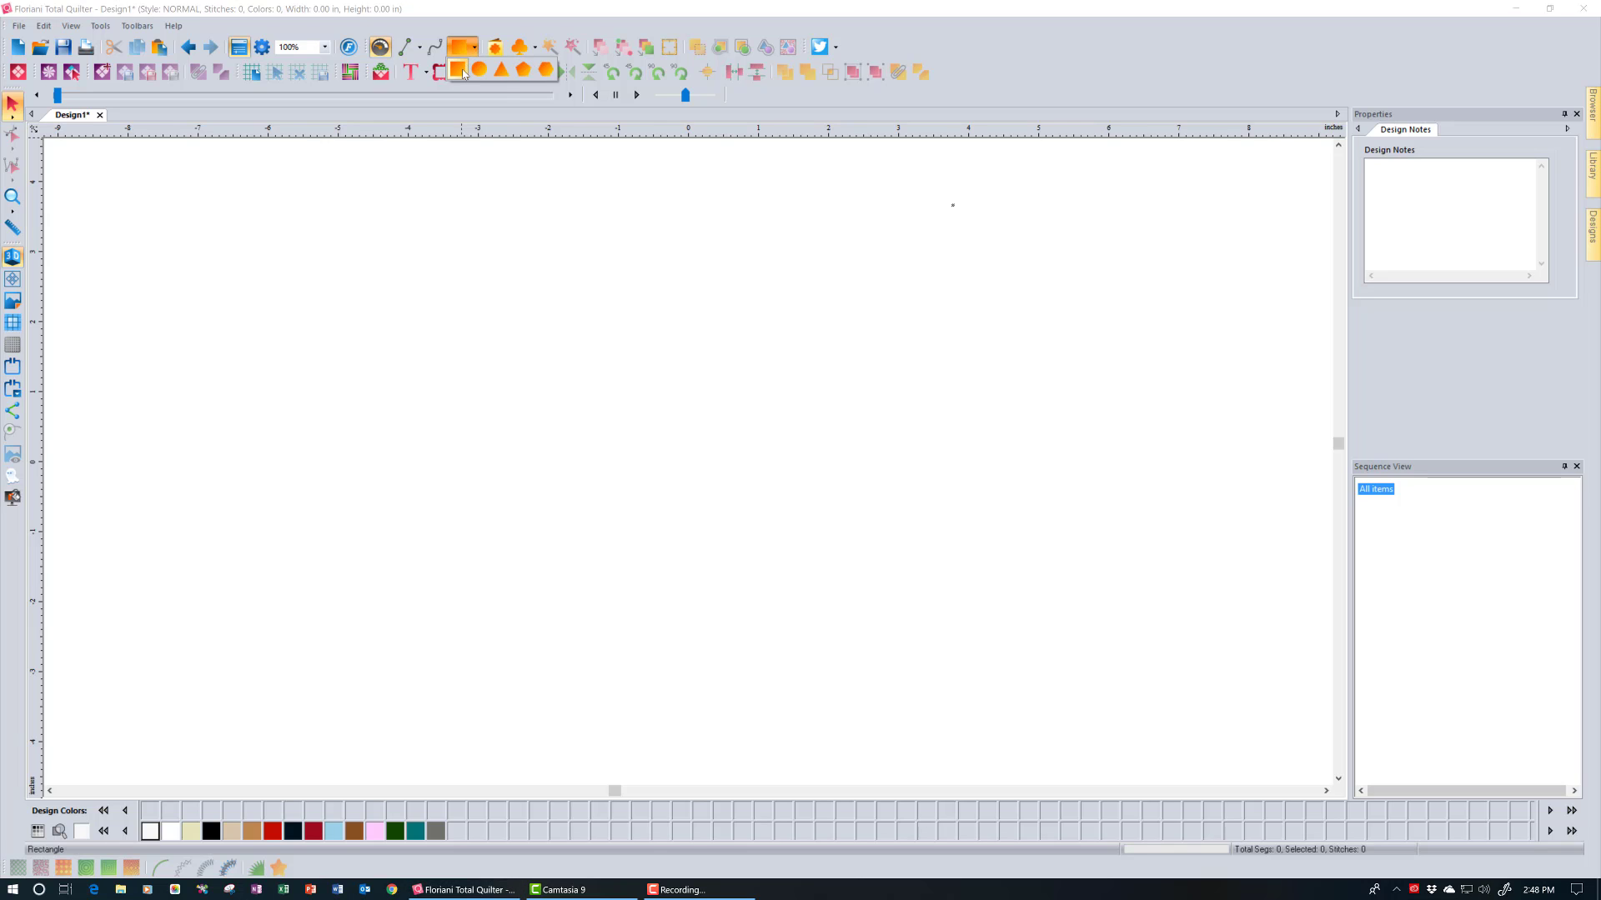
pyautogui.click(457, 69)
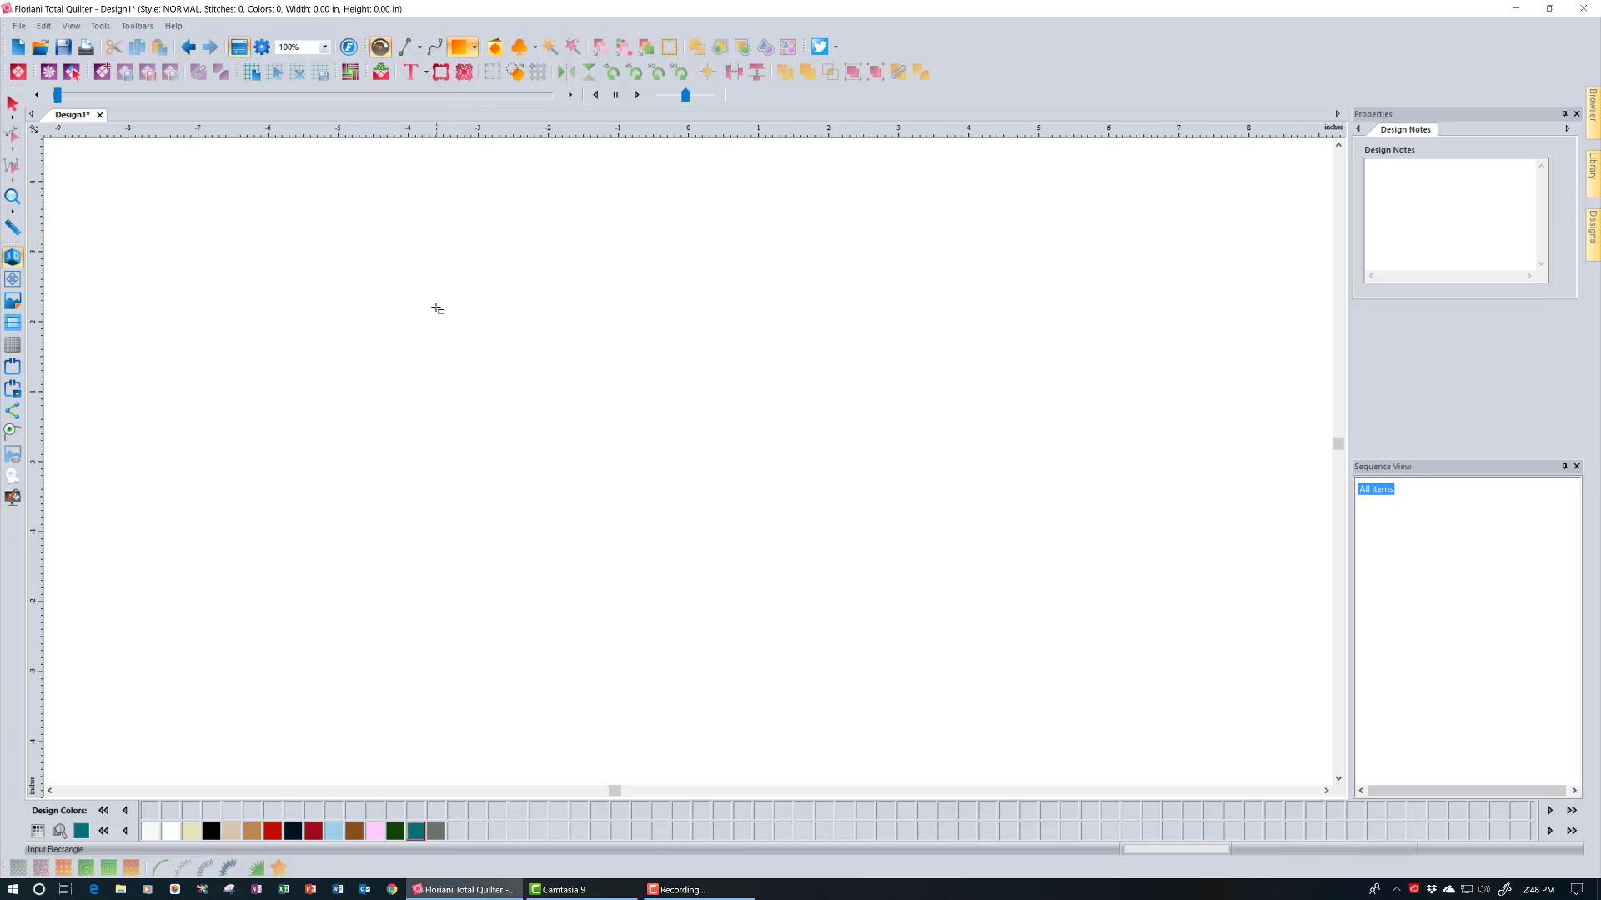
pyautogui.moveTo(436, 302); pyautogui.dragTo(850, 588)
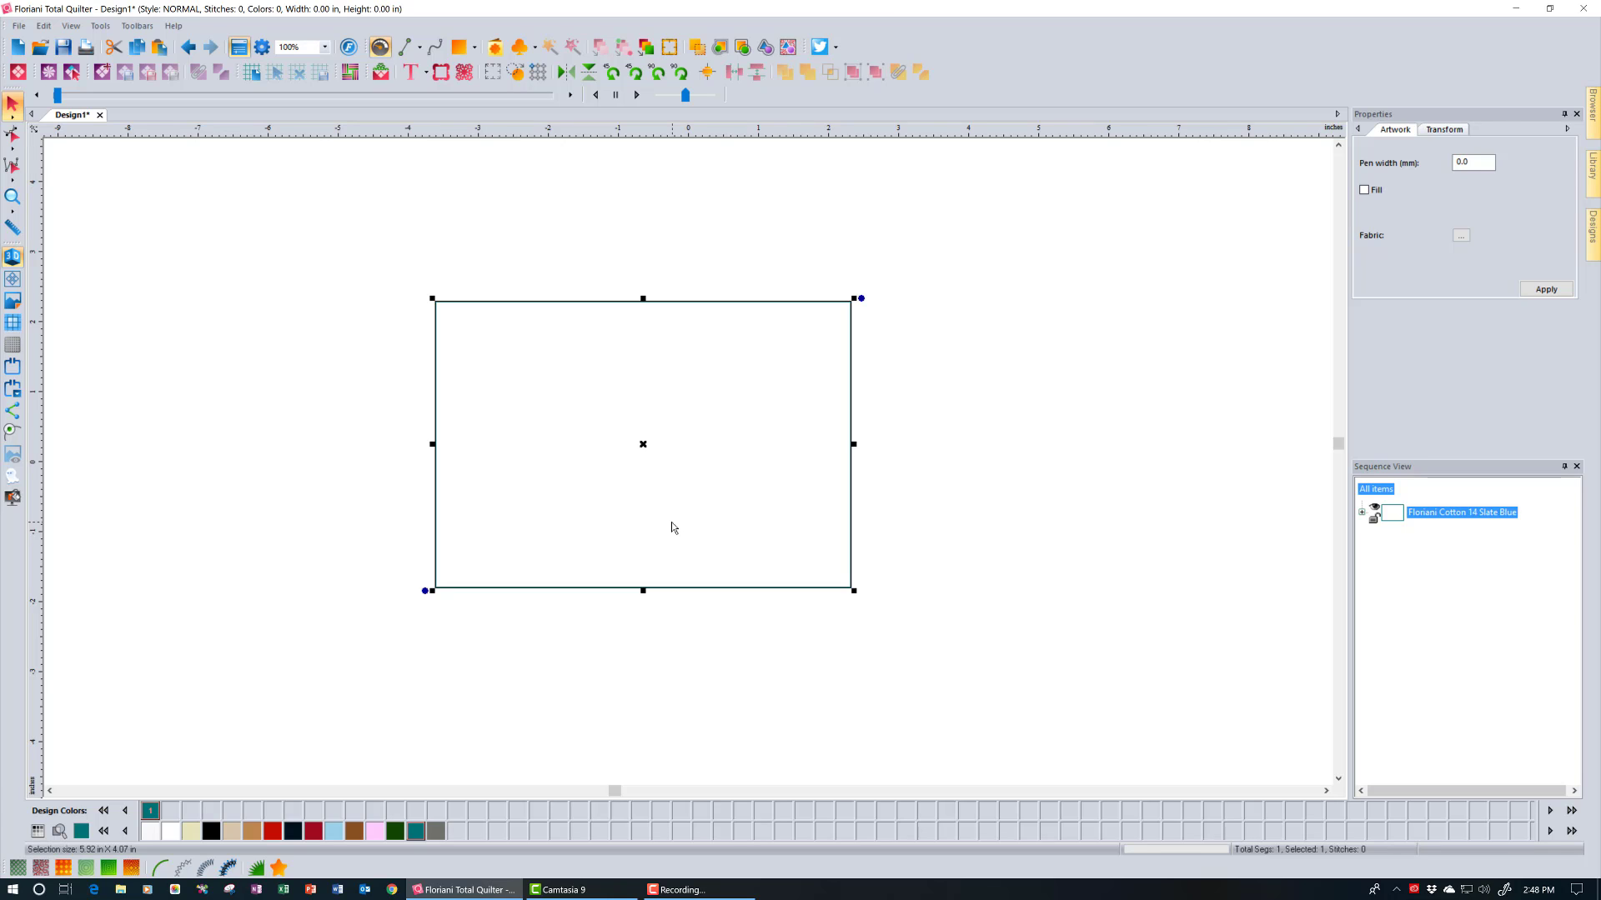
# Resize the rectangle to 6 in wide by 5 in high and center it to the rulers.
pyautogui.click(1452, 129)
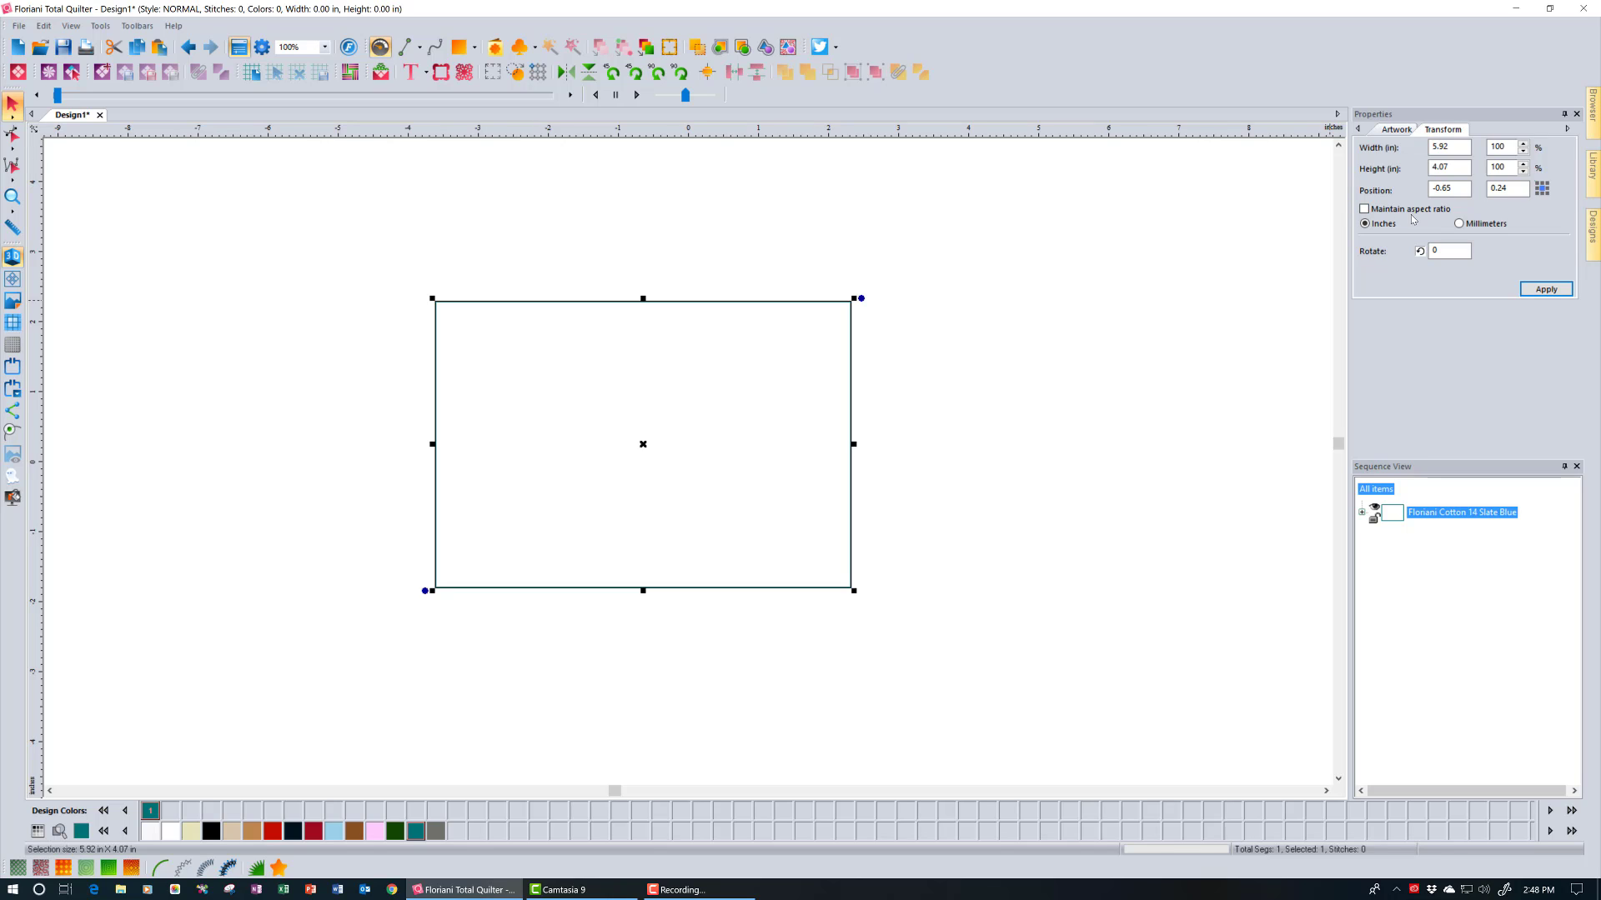
pyautogui.click(1431, 150)
pyautogui.doubleClick(1430, 149)
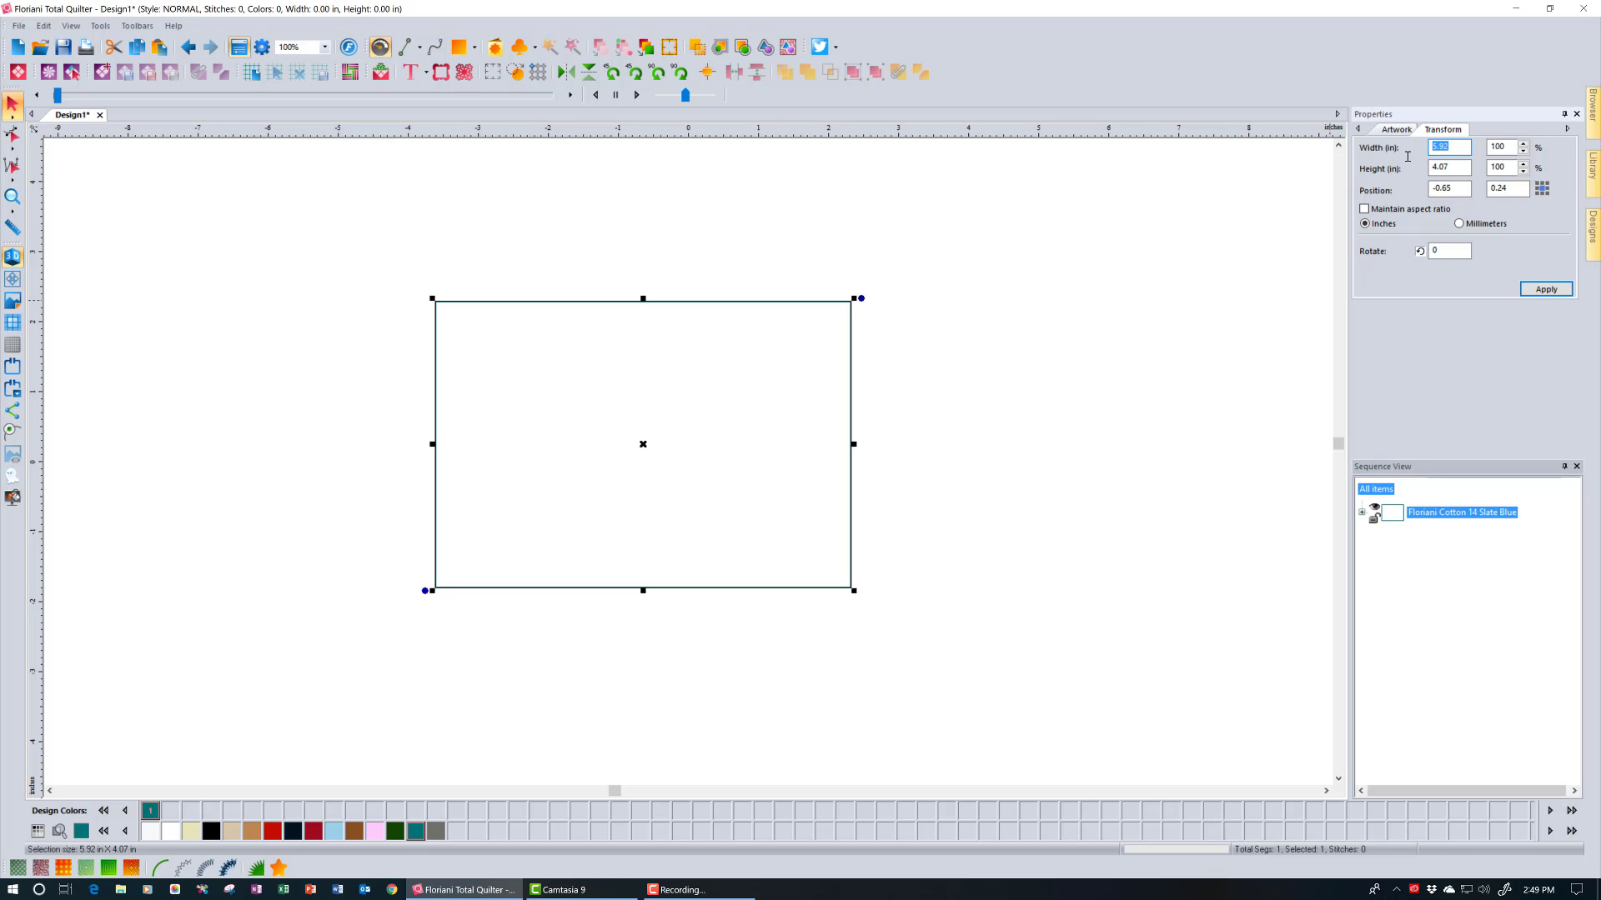
pyautogui.write('6')
pyautogui.doubleClick(1455, 165)
pyautogui.write('5')
pyautogui.click(1546, 289)
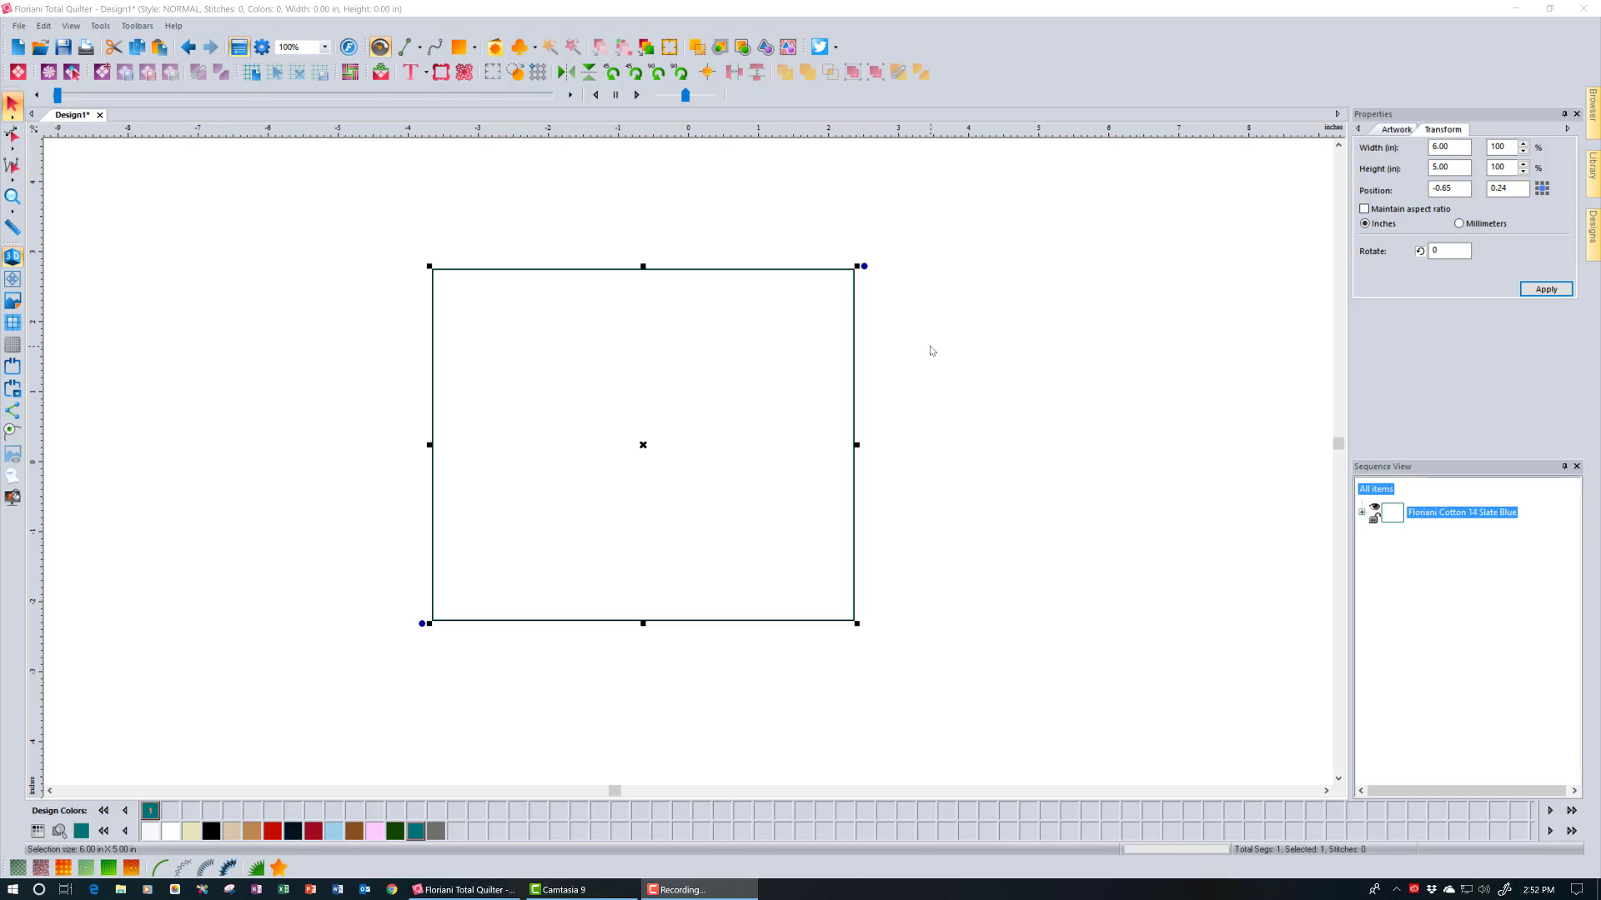
pyautogui.click(712, 75)
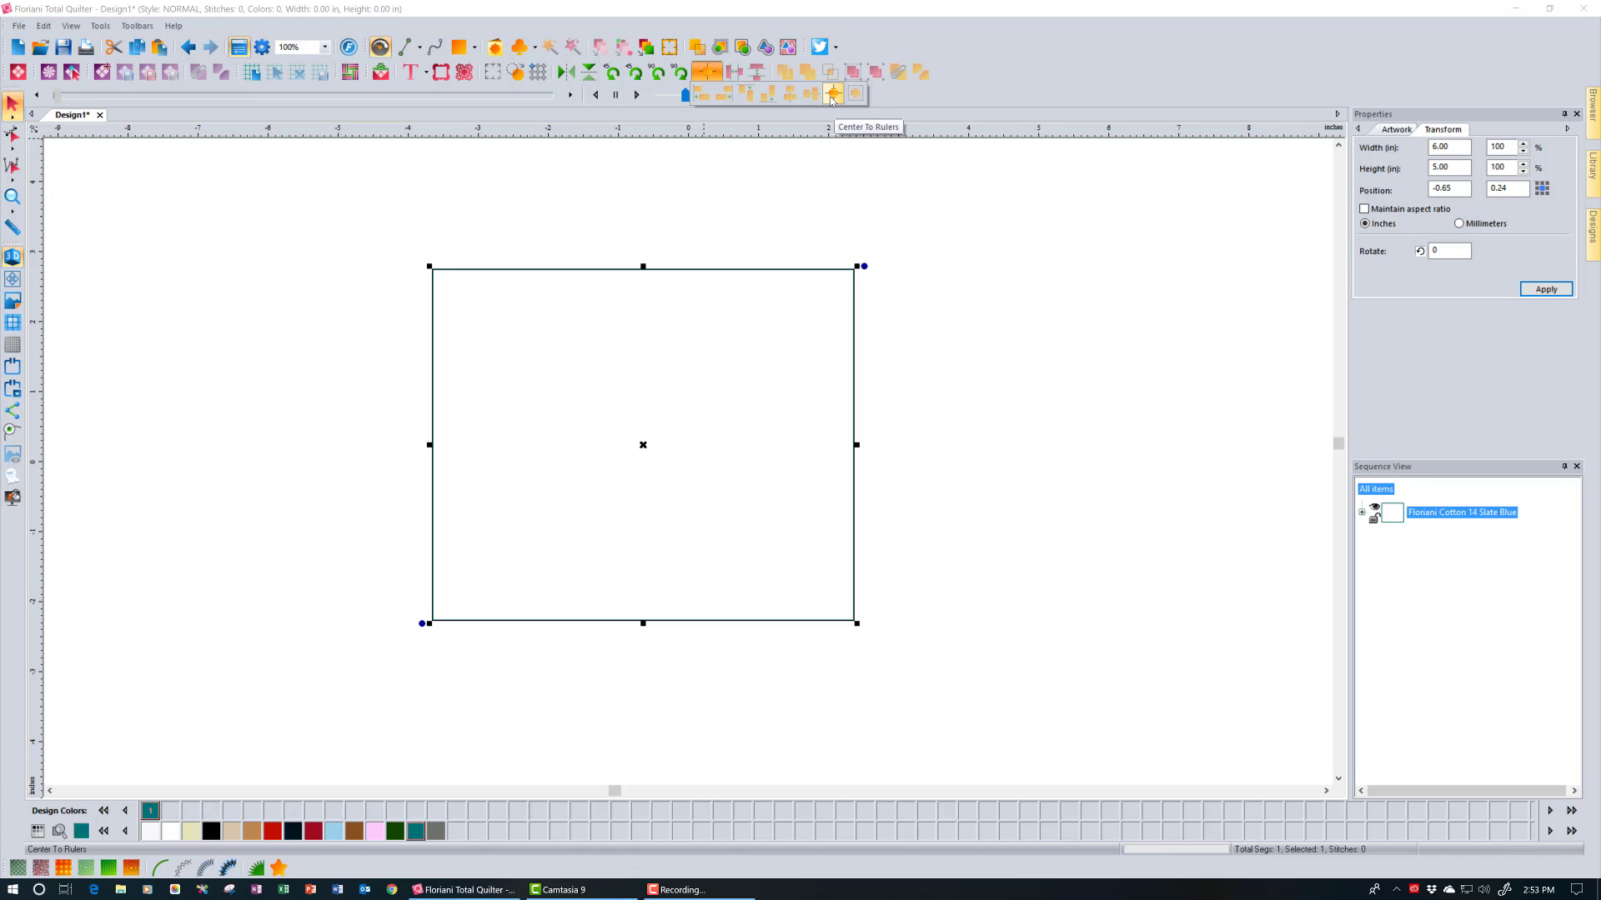
pyautogui.click(831, 96)
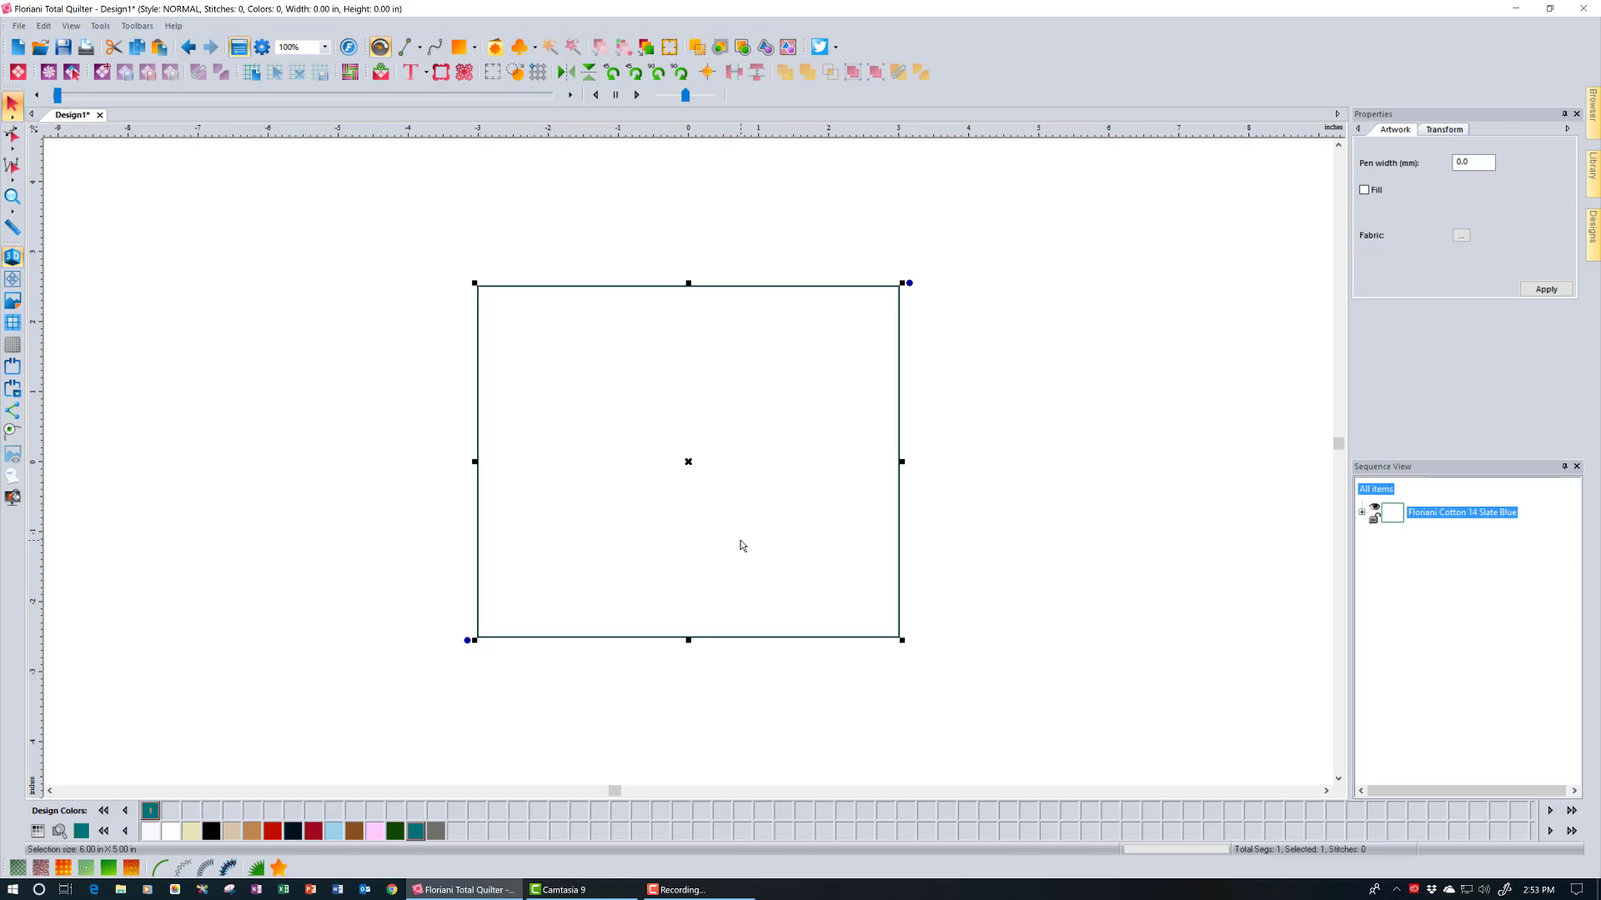
# Place a text object reading MY TEXT inside the upper part of the rectangle.
pyautogui.click(12, 197)
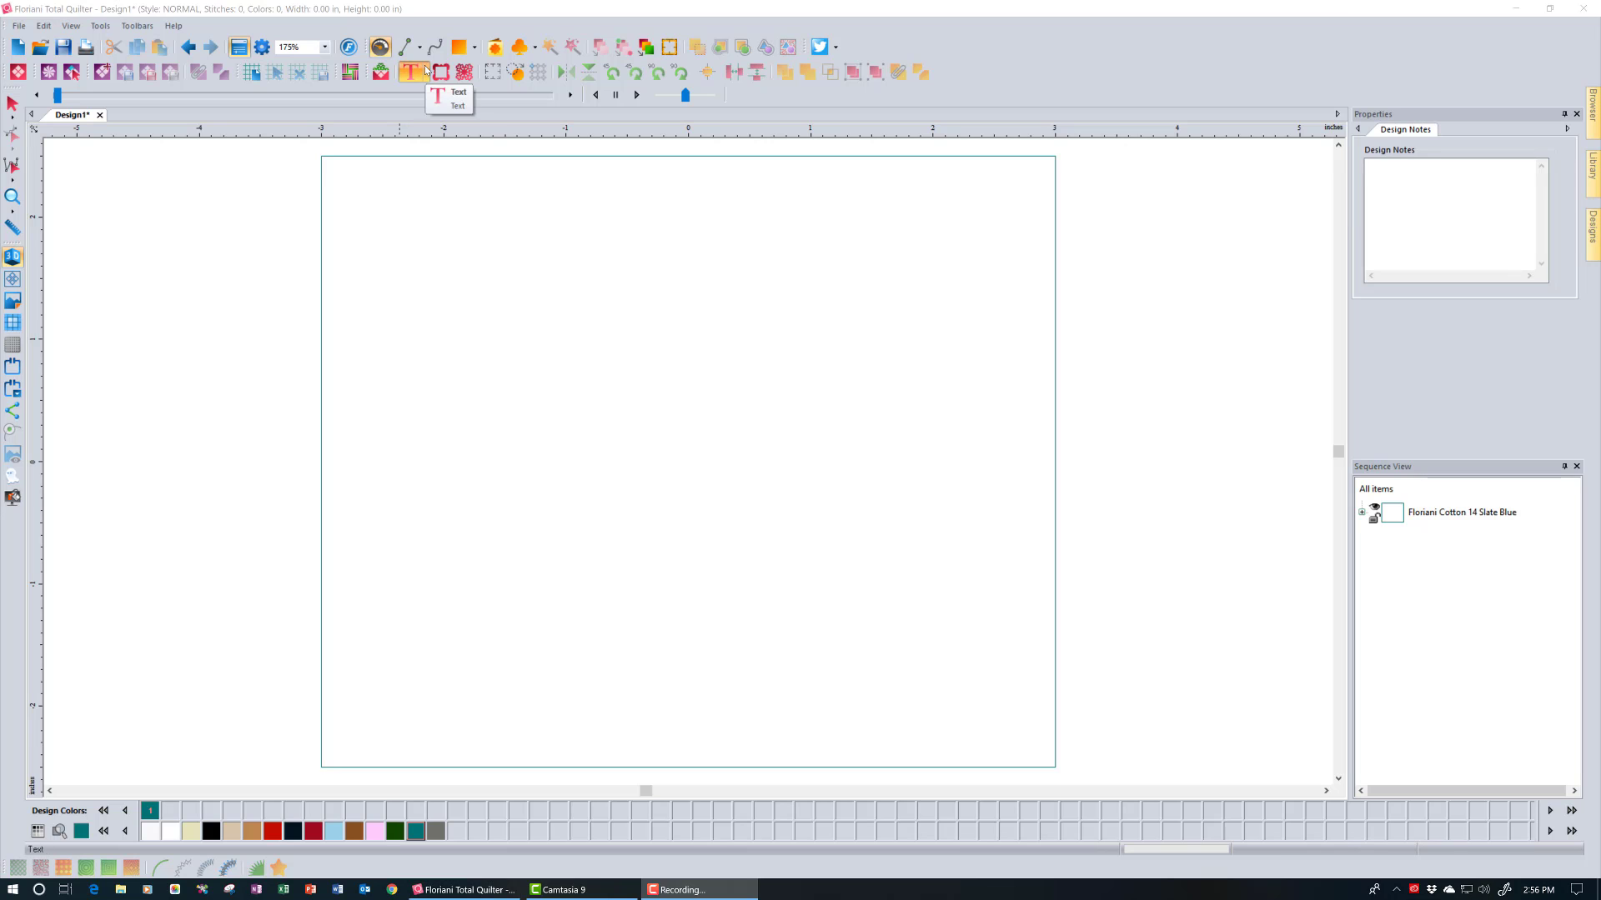
pyautogui.click(425, 70)
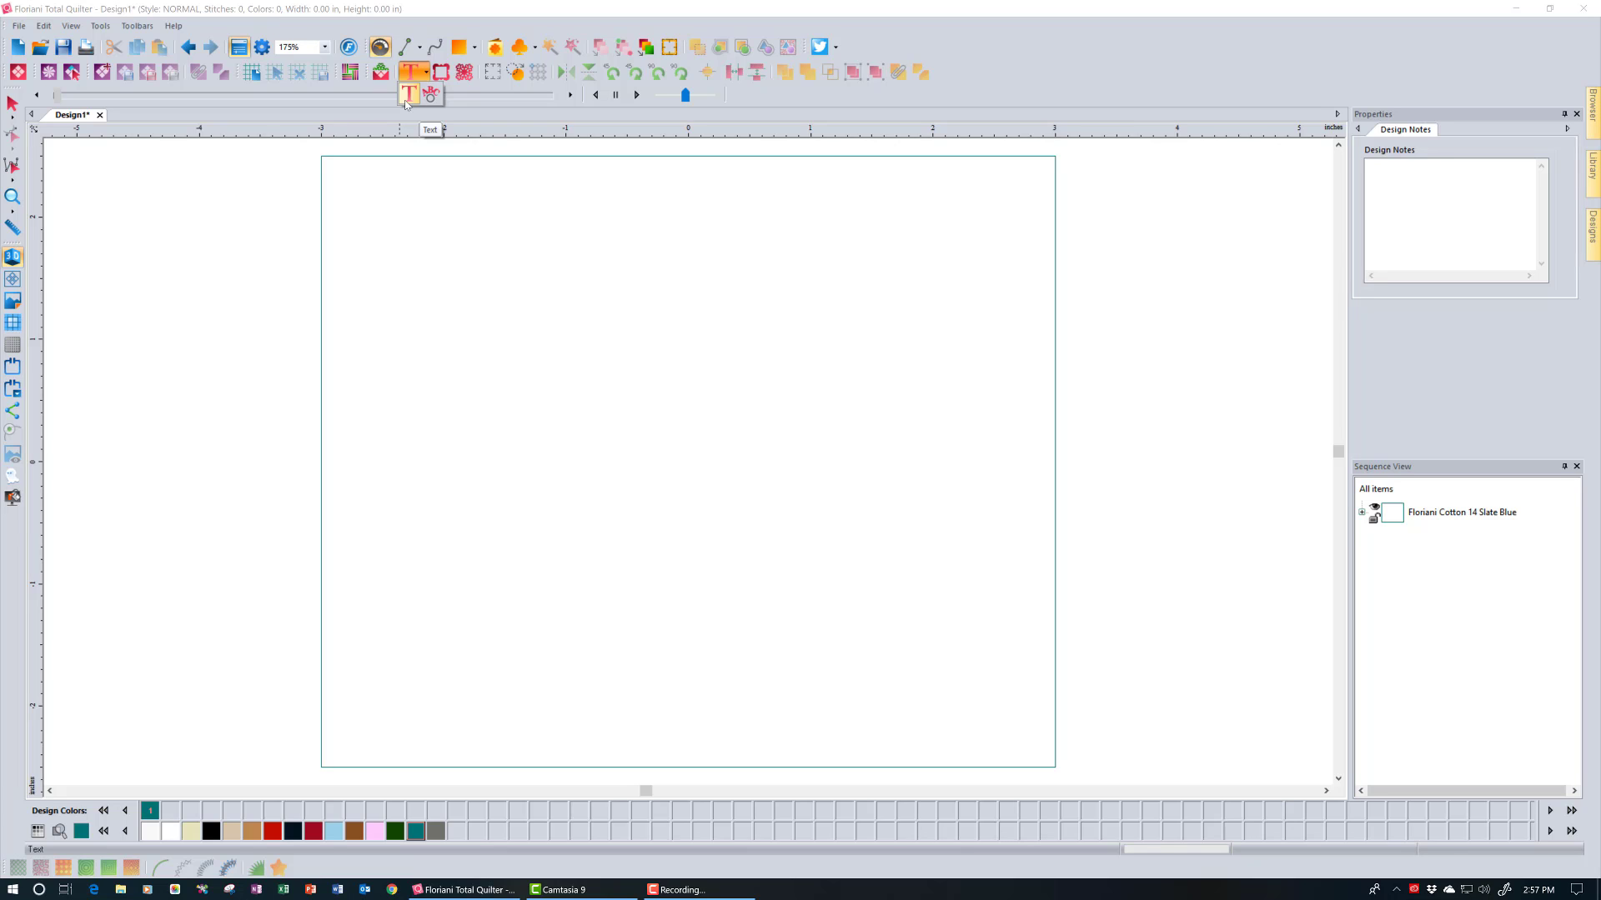
pyautogui.click(408, 96)
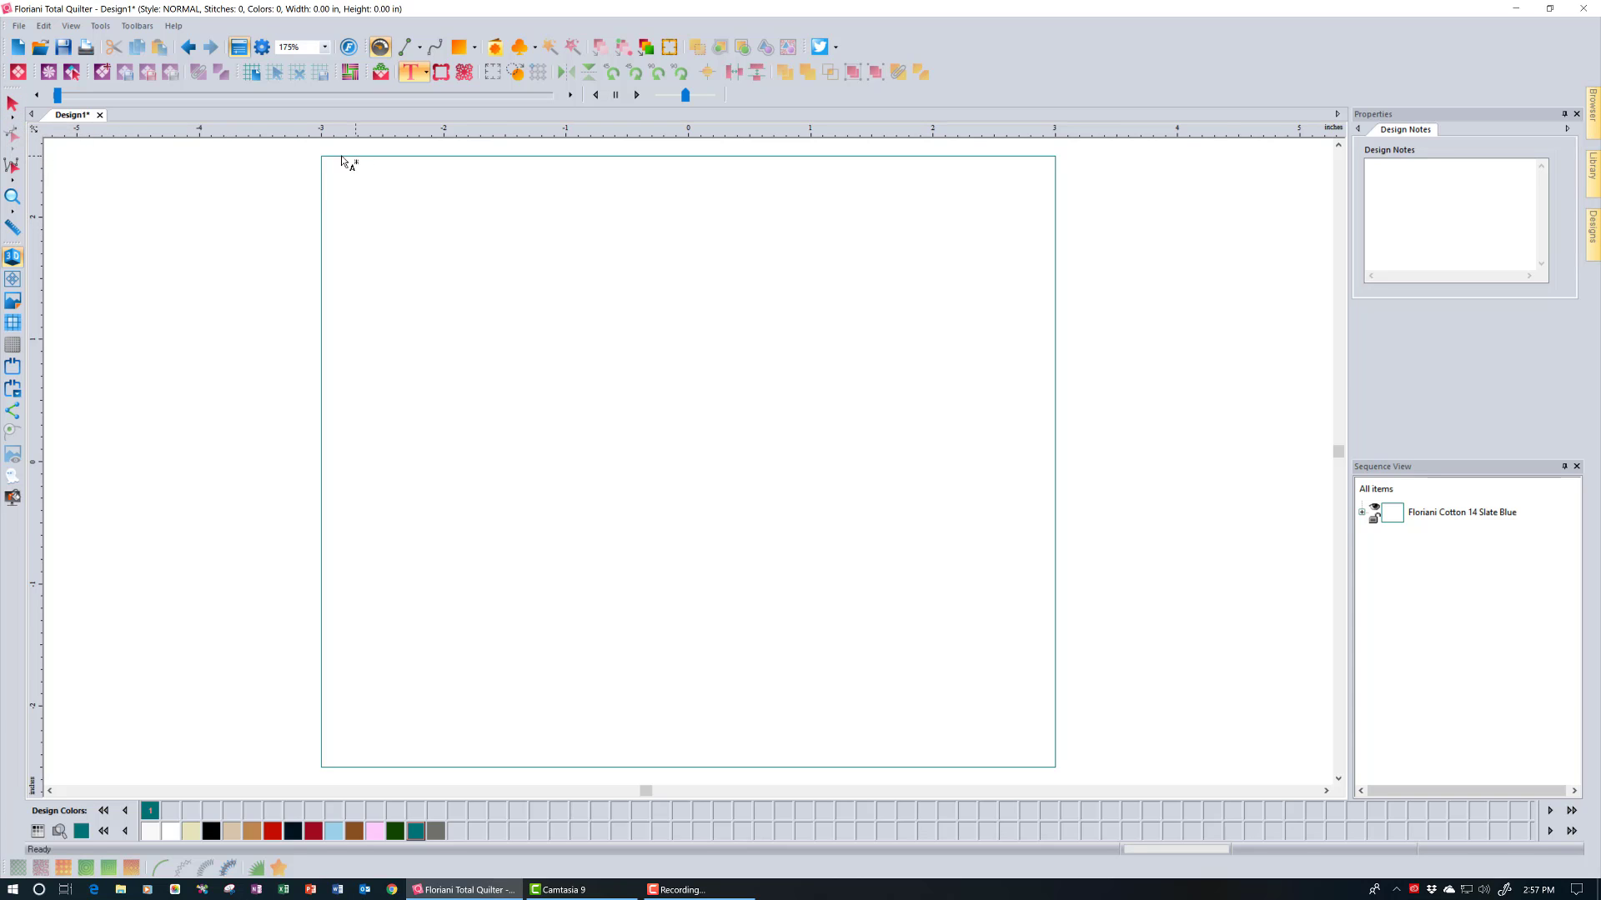
pyautogui.click(403, 280)
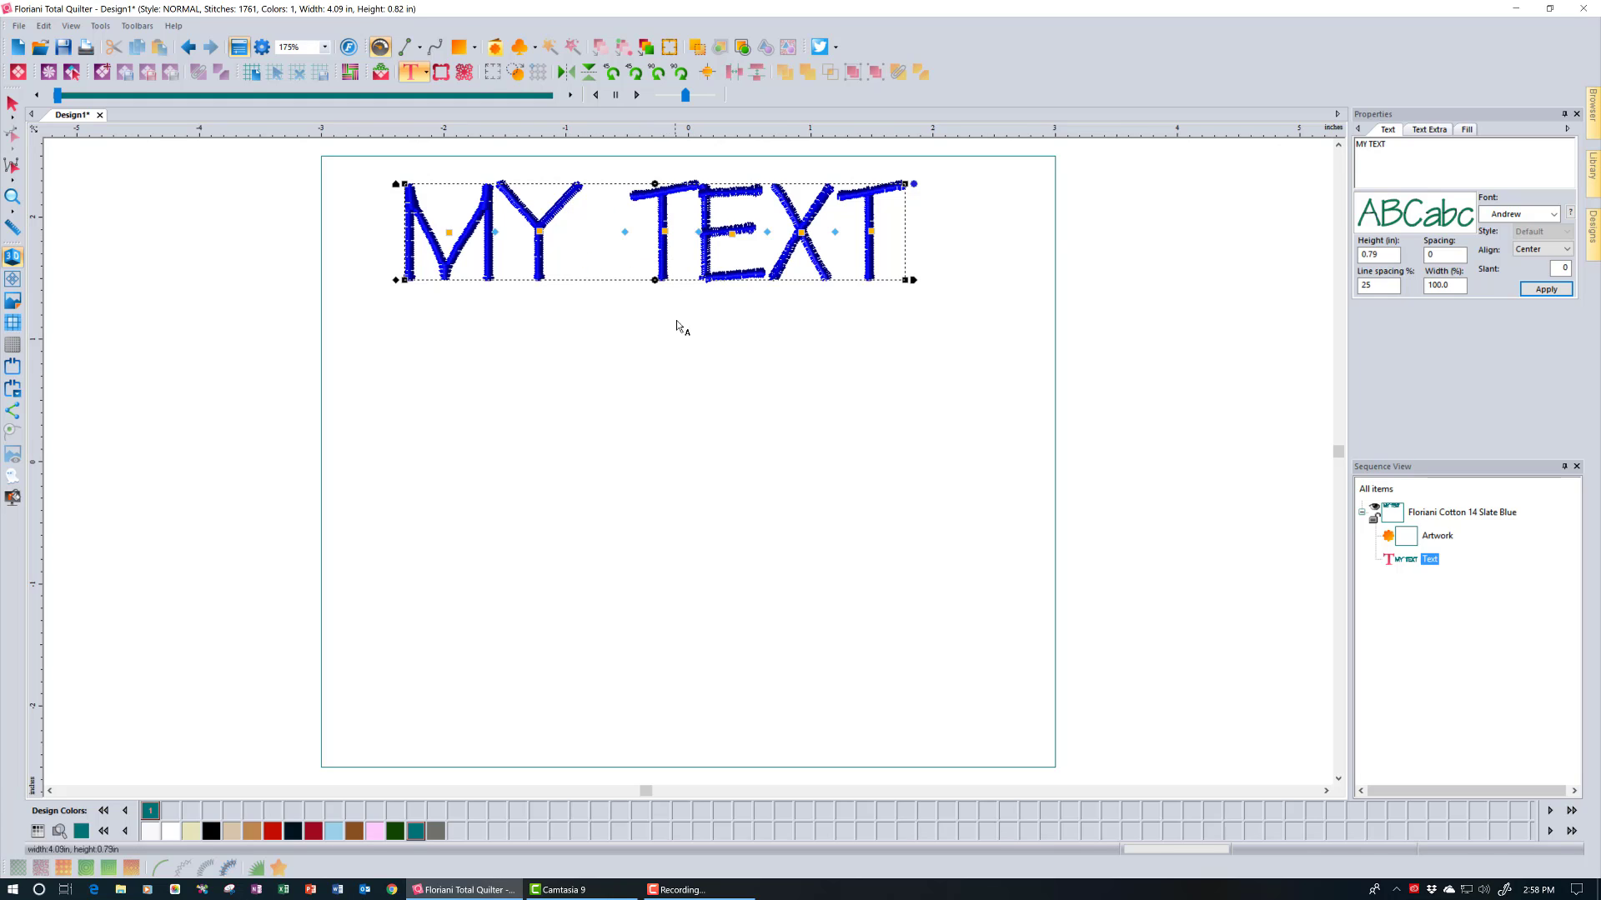
# Place a second MY TEXT object below the first one, and undo it.
pyautogui.click(669, 373)
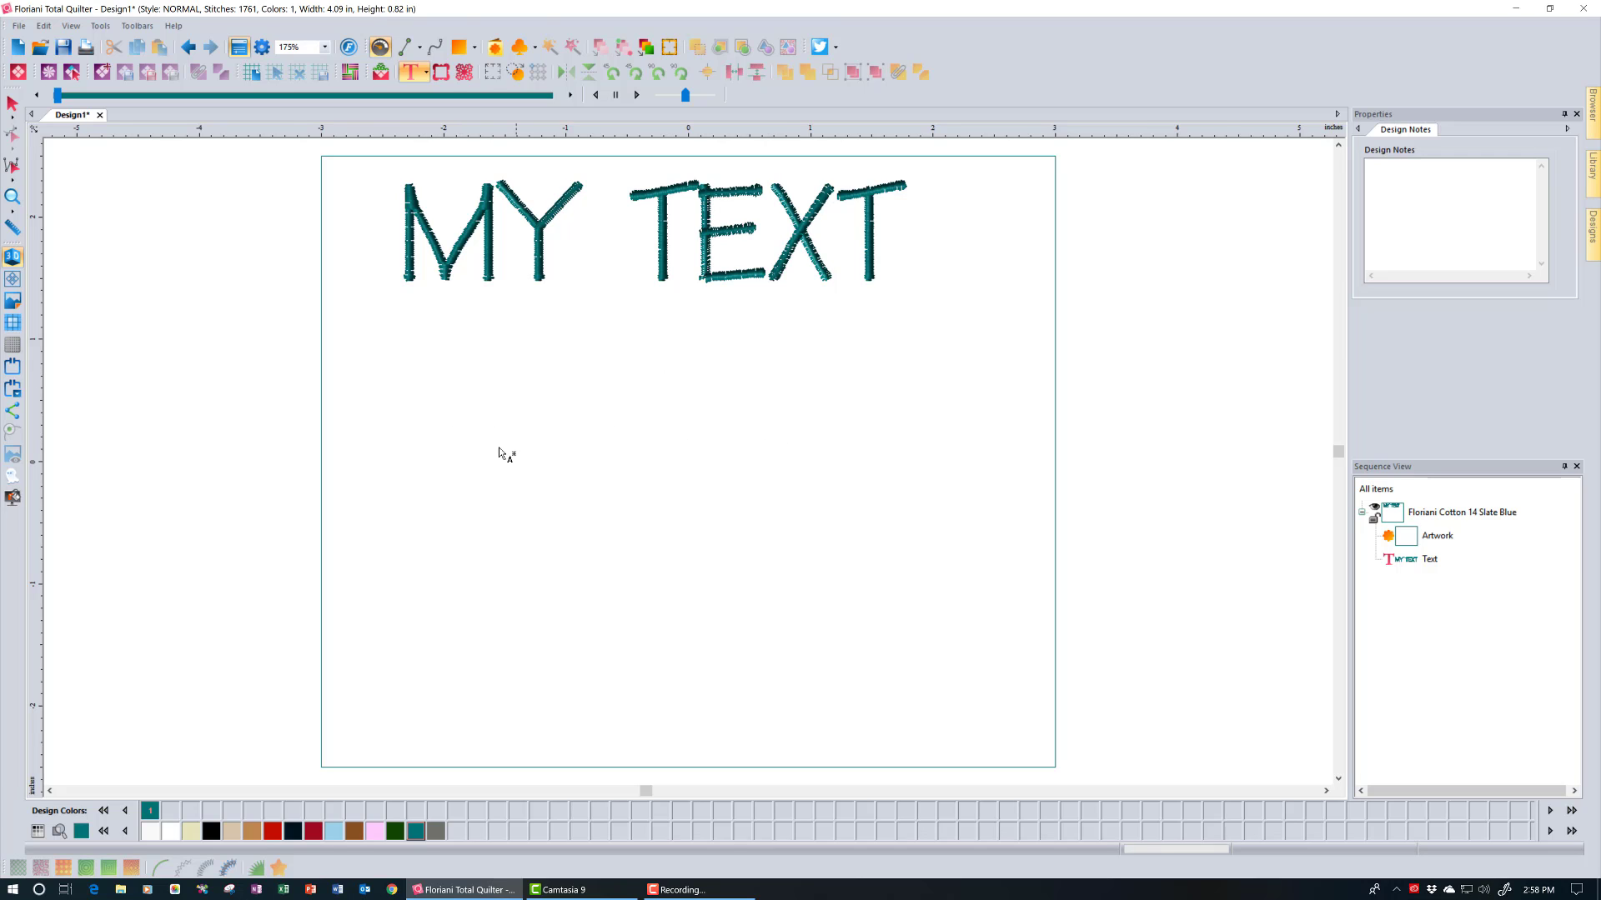
pyautogui.click(463, 412)
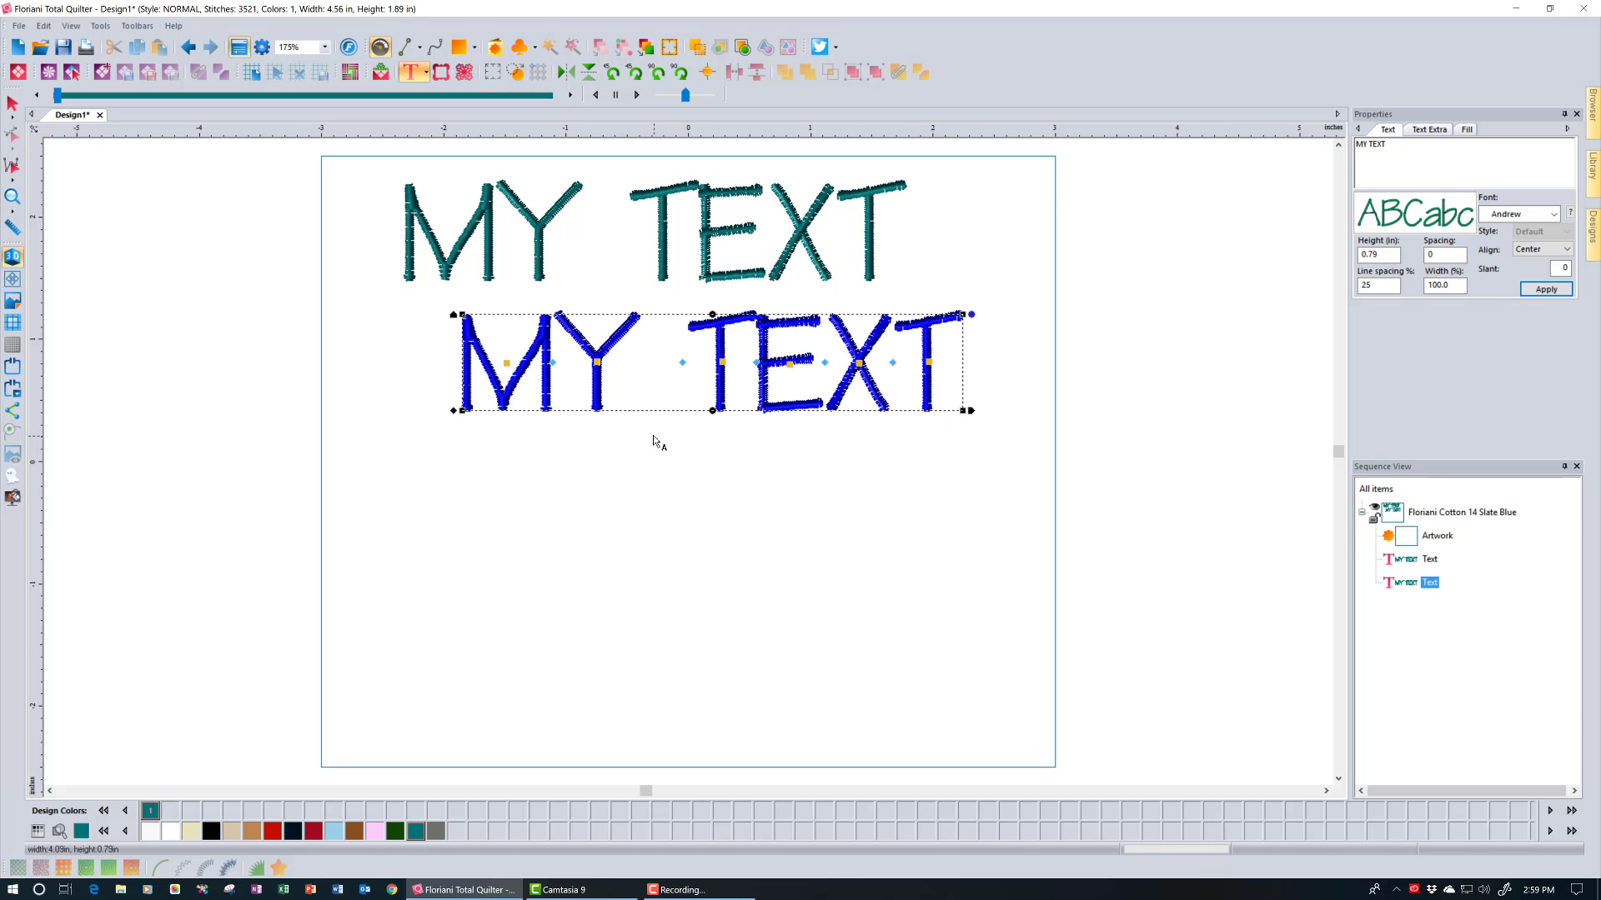
pyautogui.click(185, 48)
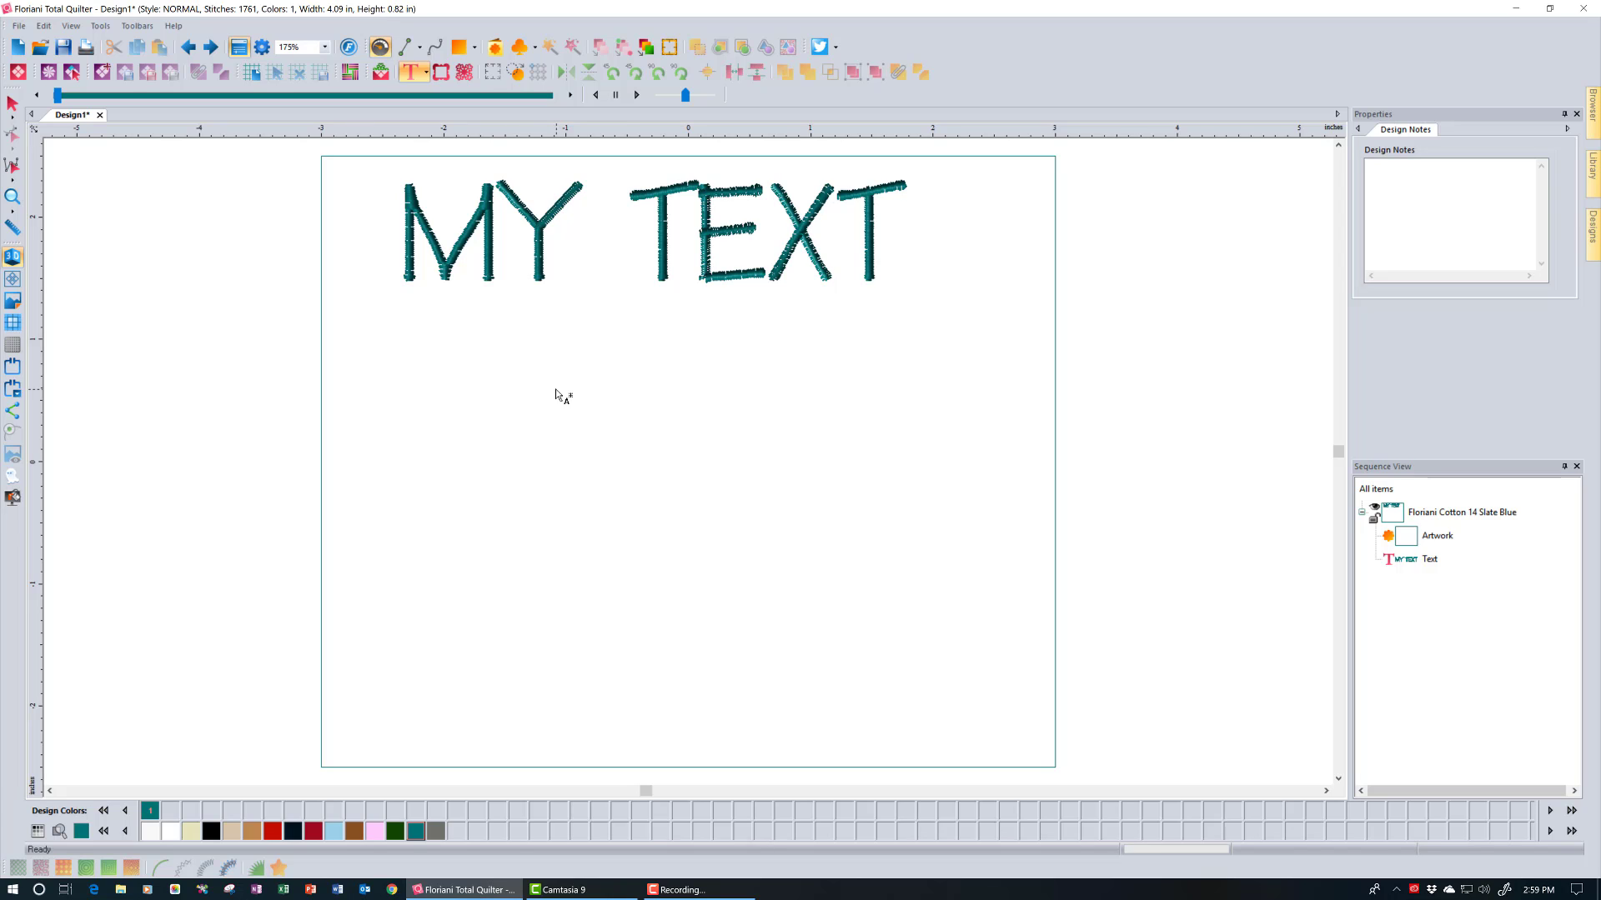
# Change the font of the MY TEXT object from the default to Ana and apply it.
pyautogui.click(542, 277)
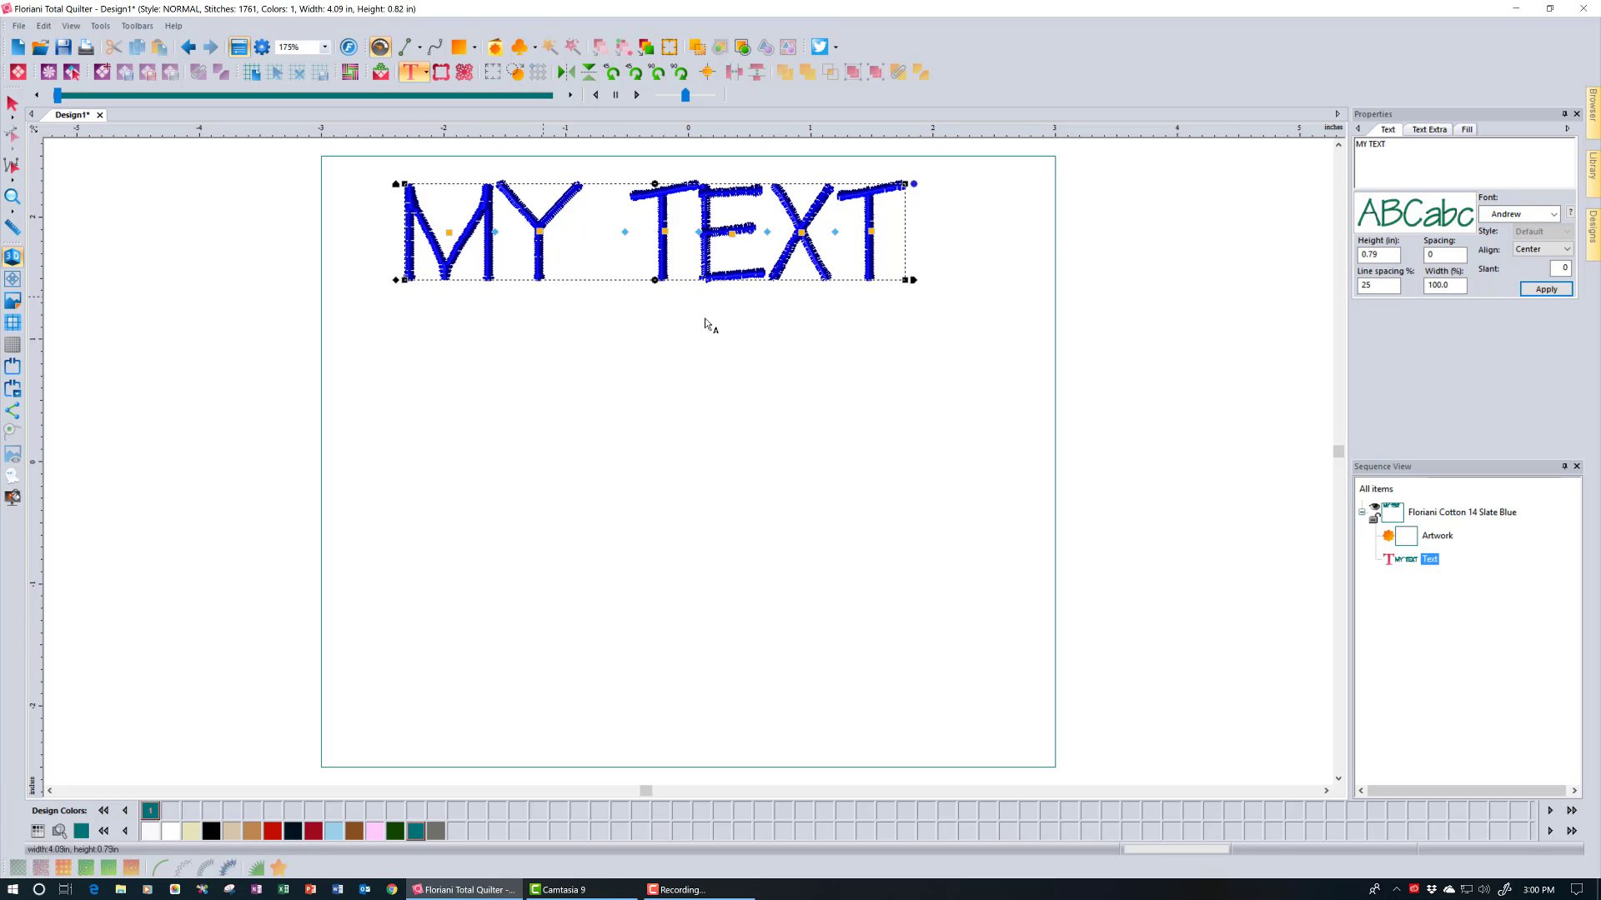
pyautogui.click(1552, 216)
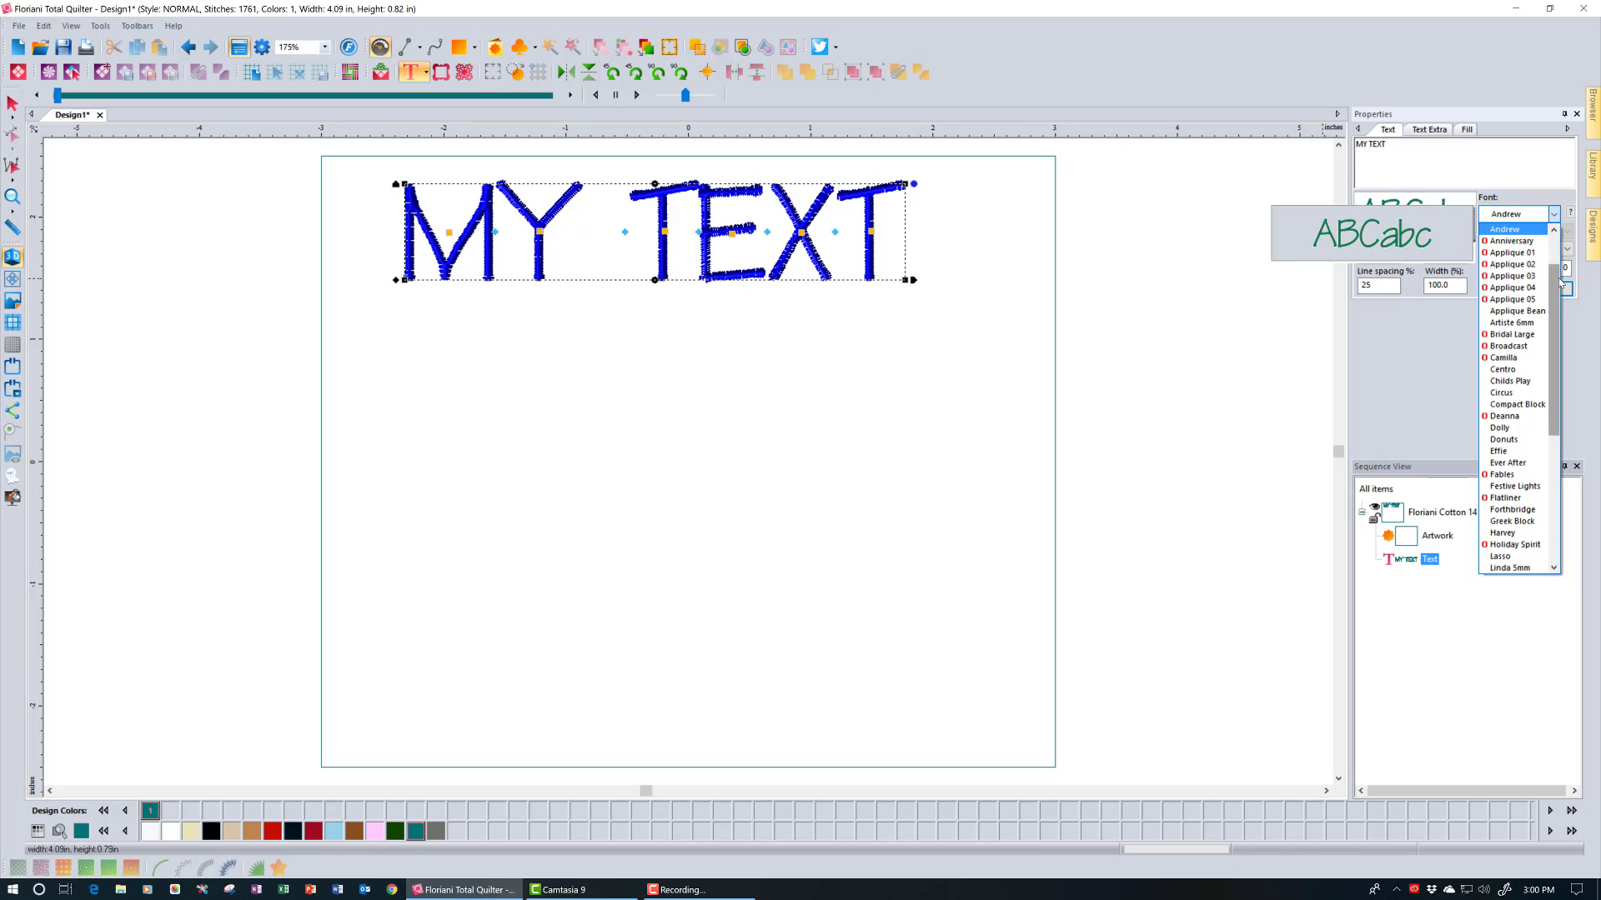
pyautogui.moveTo(1560, 283); pyautogui.dragTo(1558, 269)
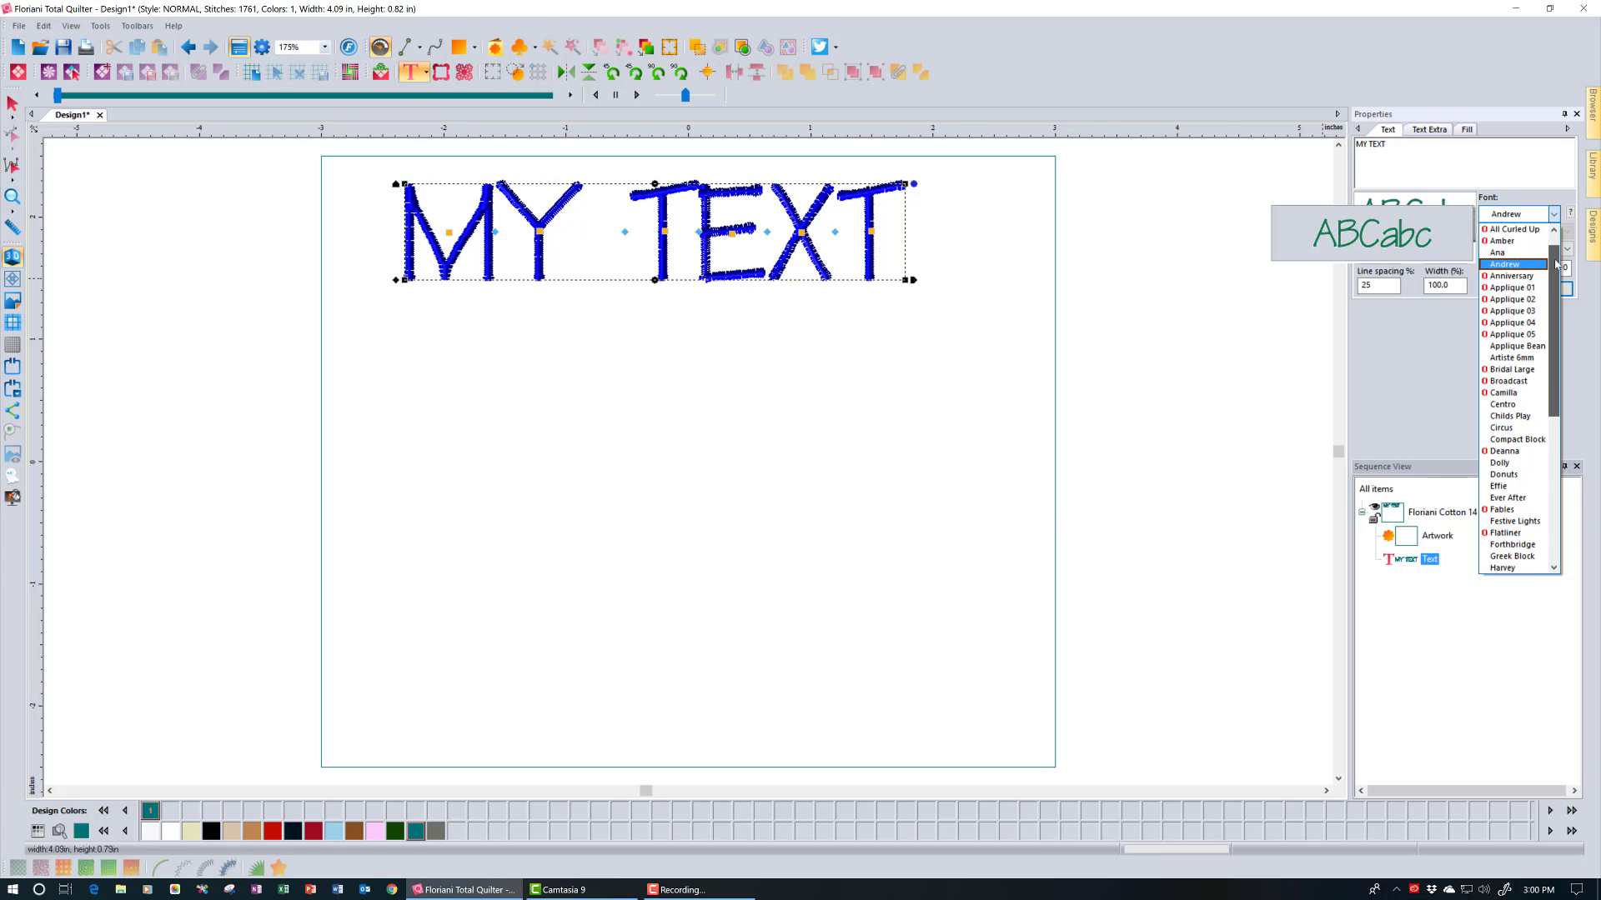
pyautogui.click(1517, 254)
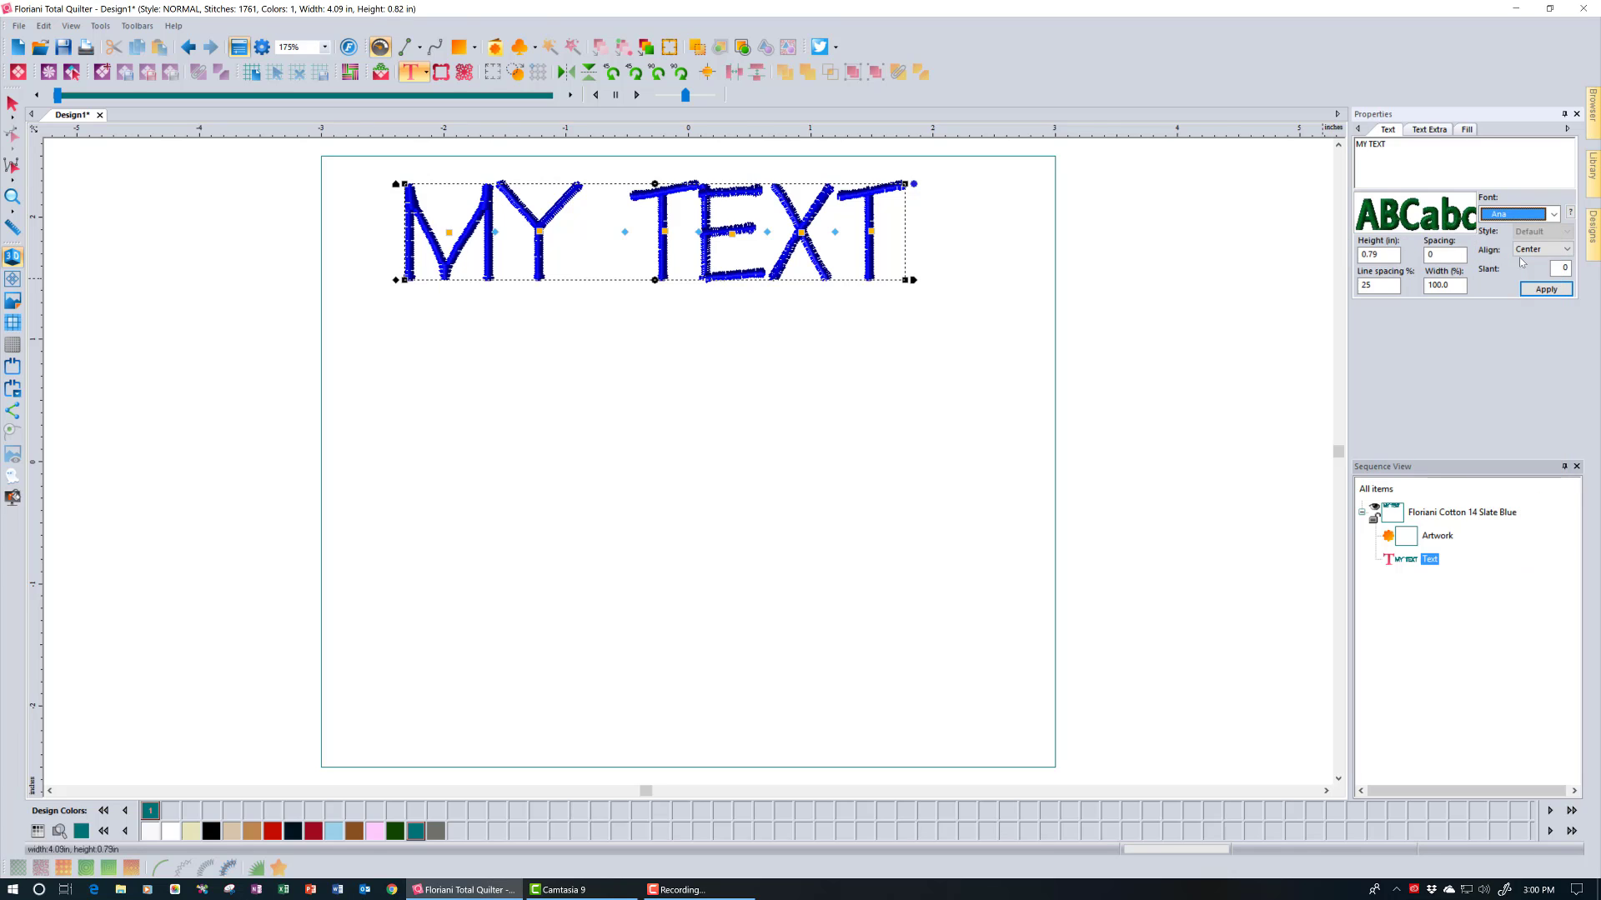
pyautogui.click(1548, 289)
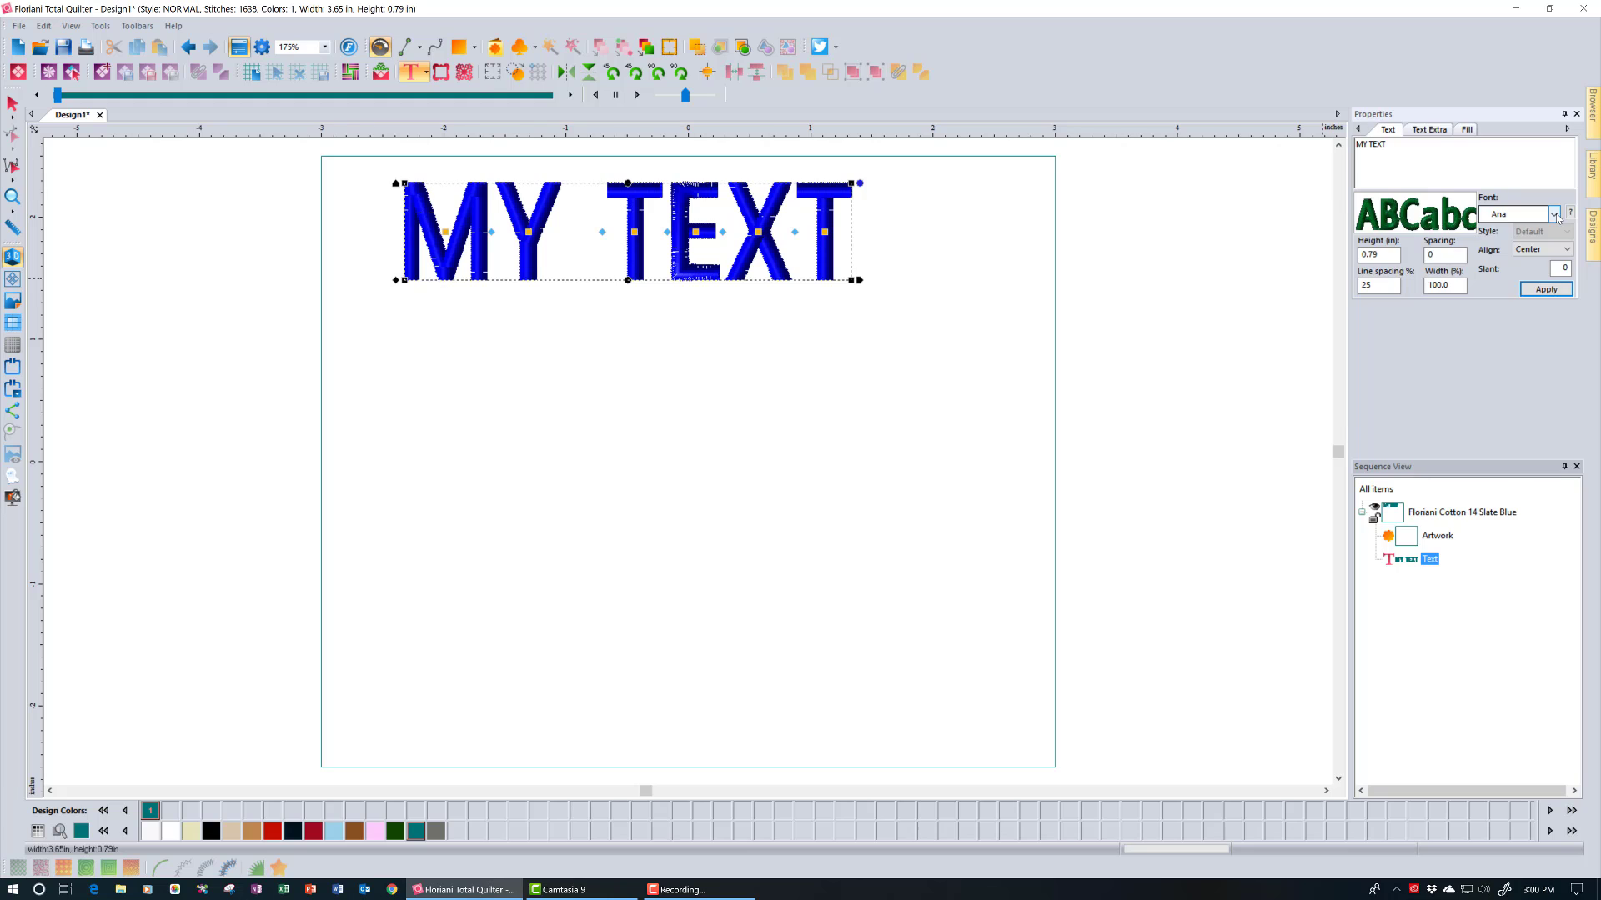
# Examine the Ana font's available characters and its recommended minimum and maximum heights.
pyautogui.click(1554, 214)
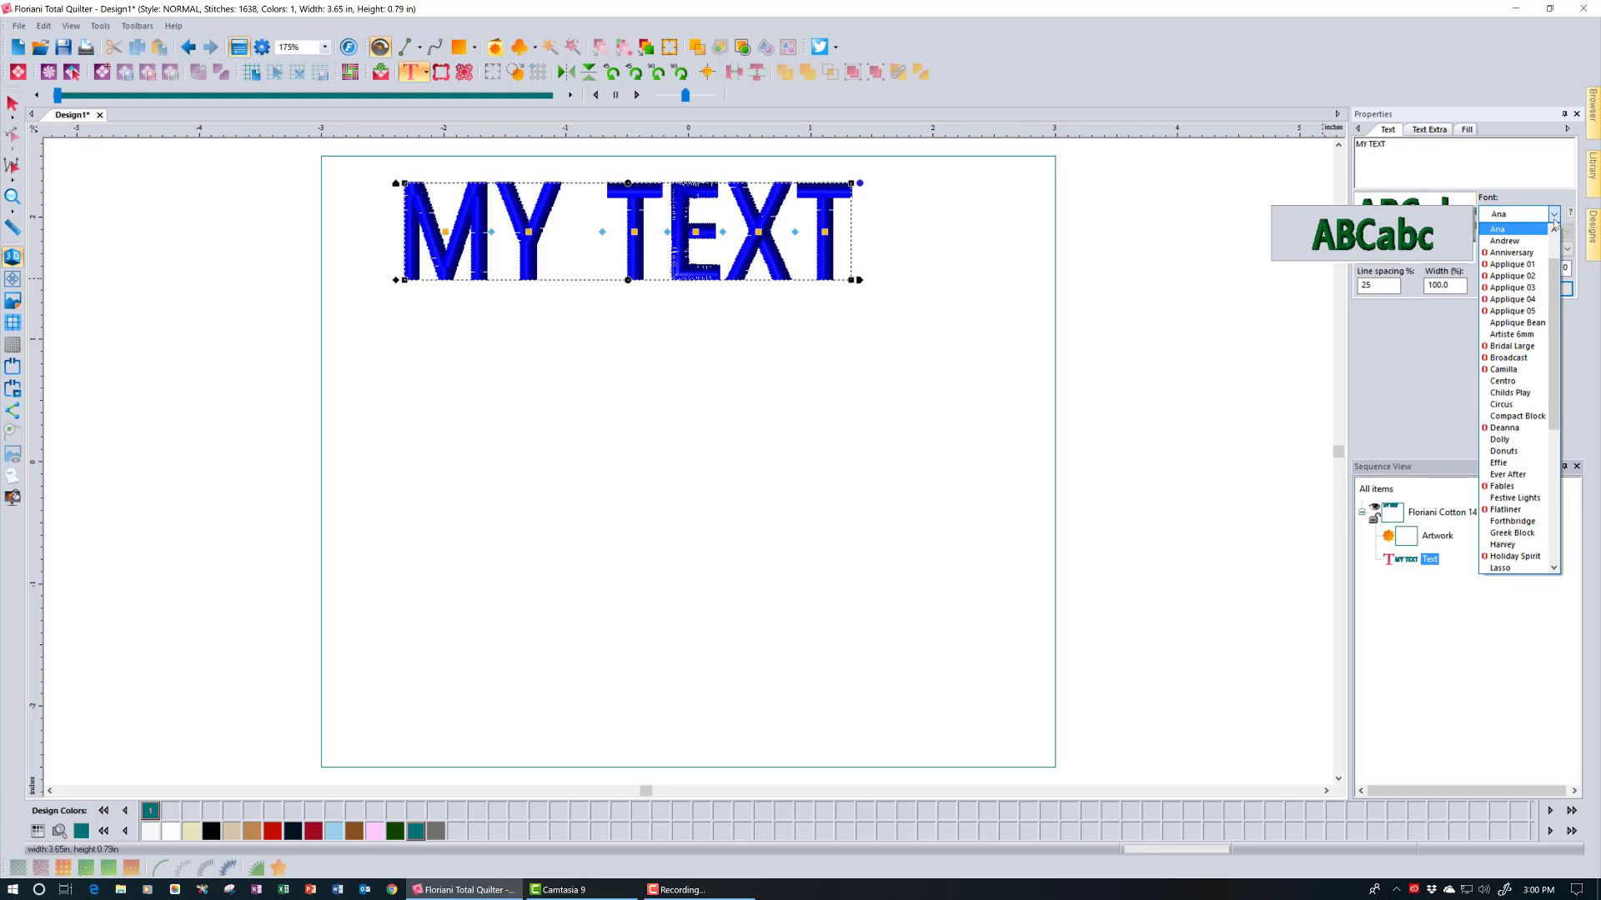
pyautogui.click(1553, 219)
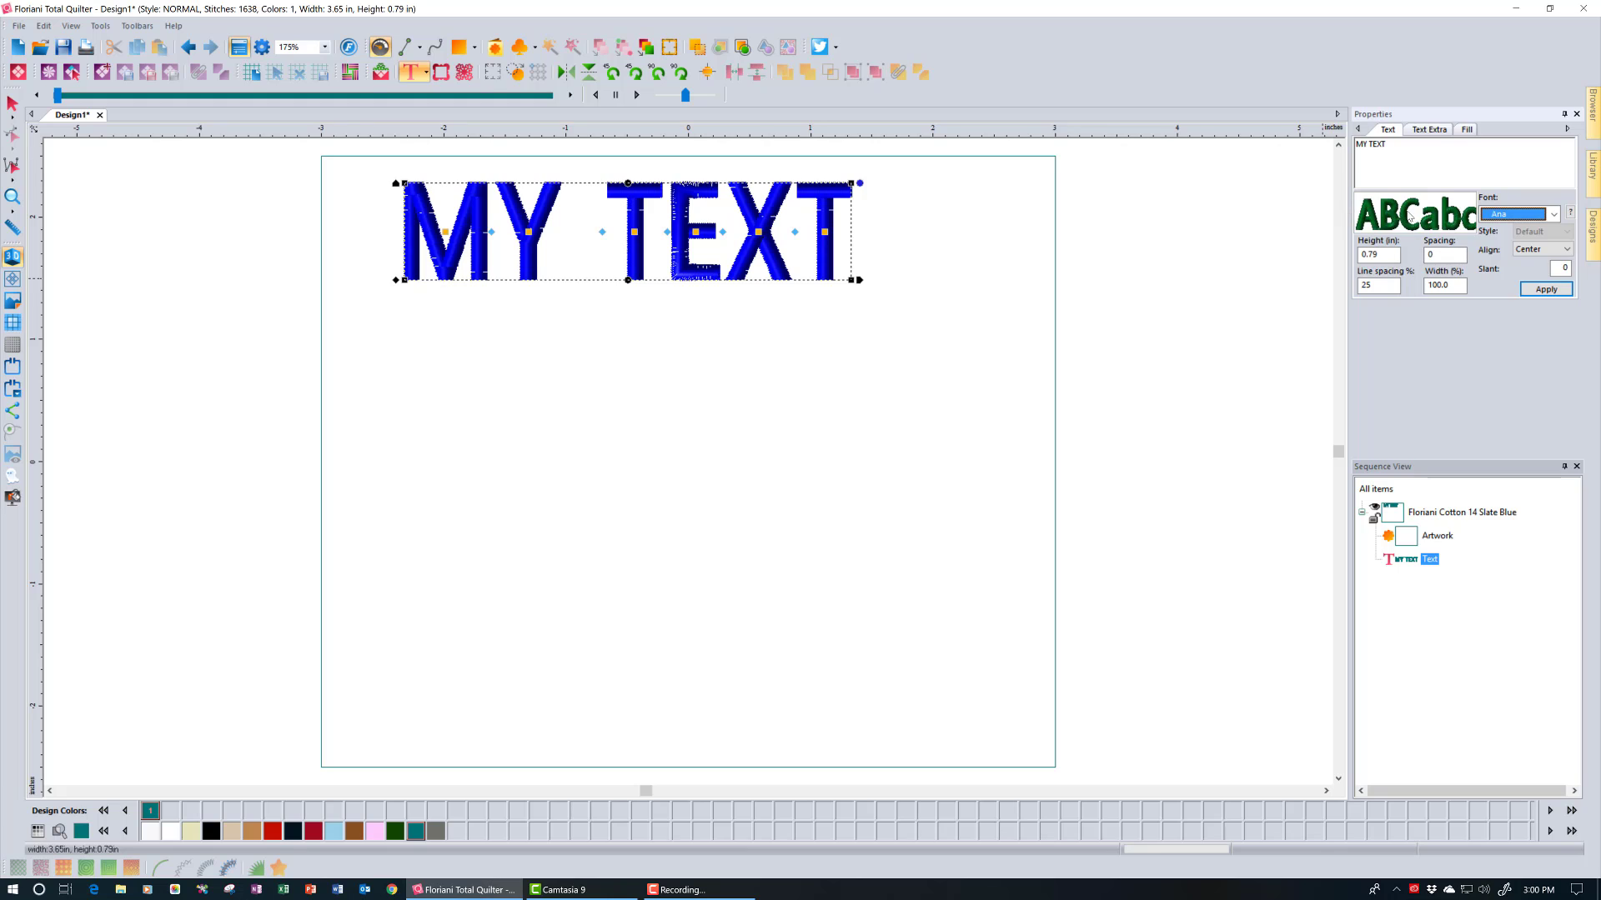
pyautogui.moveTo(1368, 226)
pyautogui.click(1569, 213)
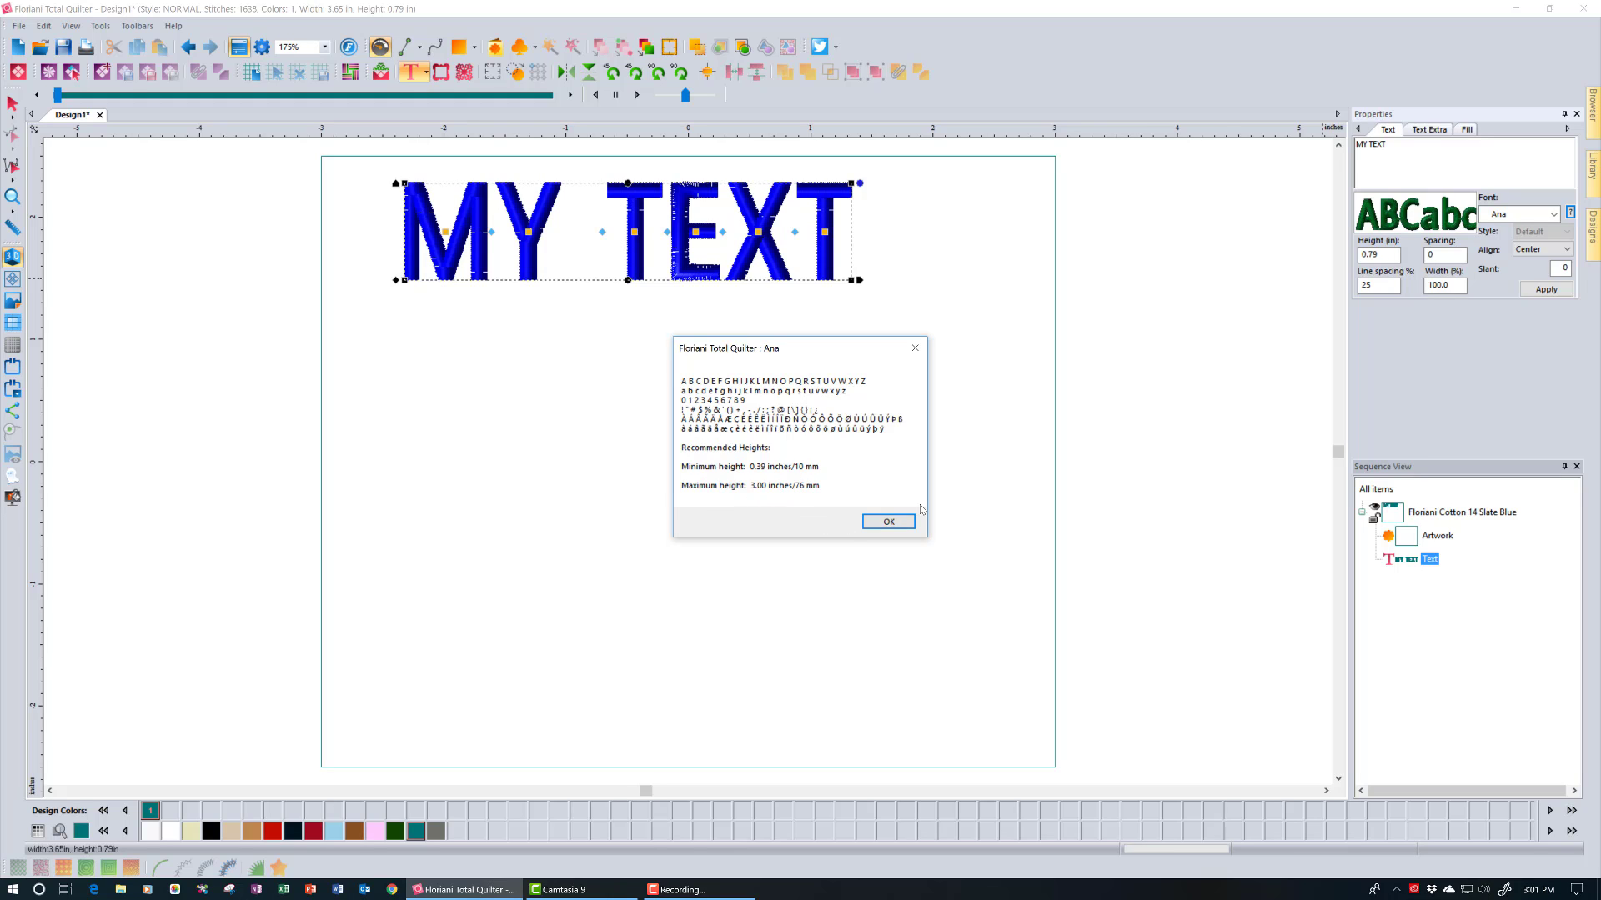
pyautogui.click(888, 522)
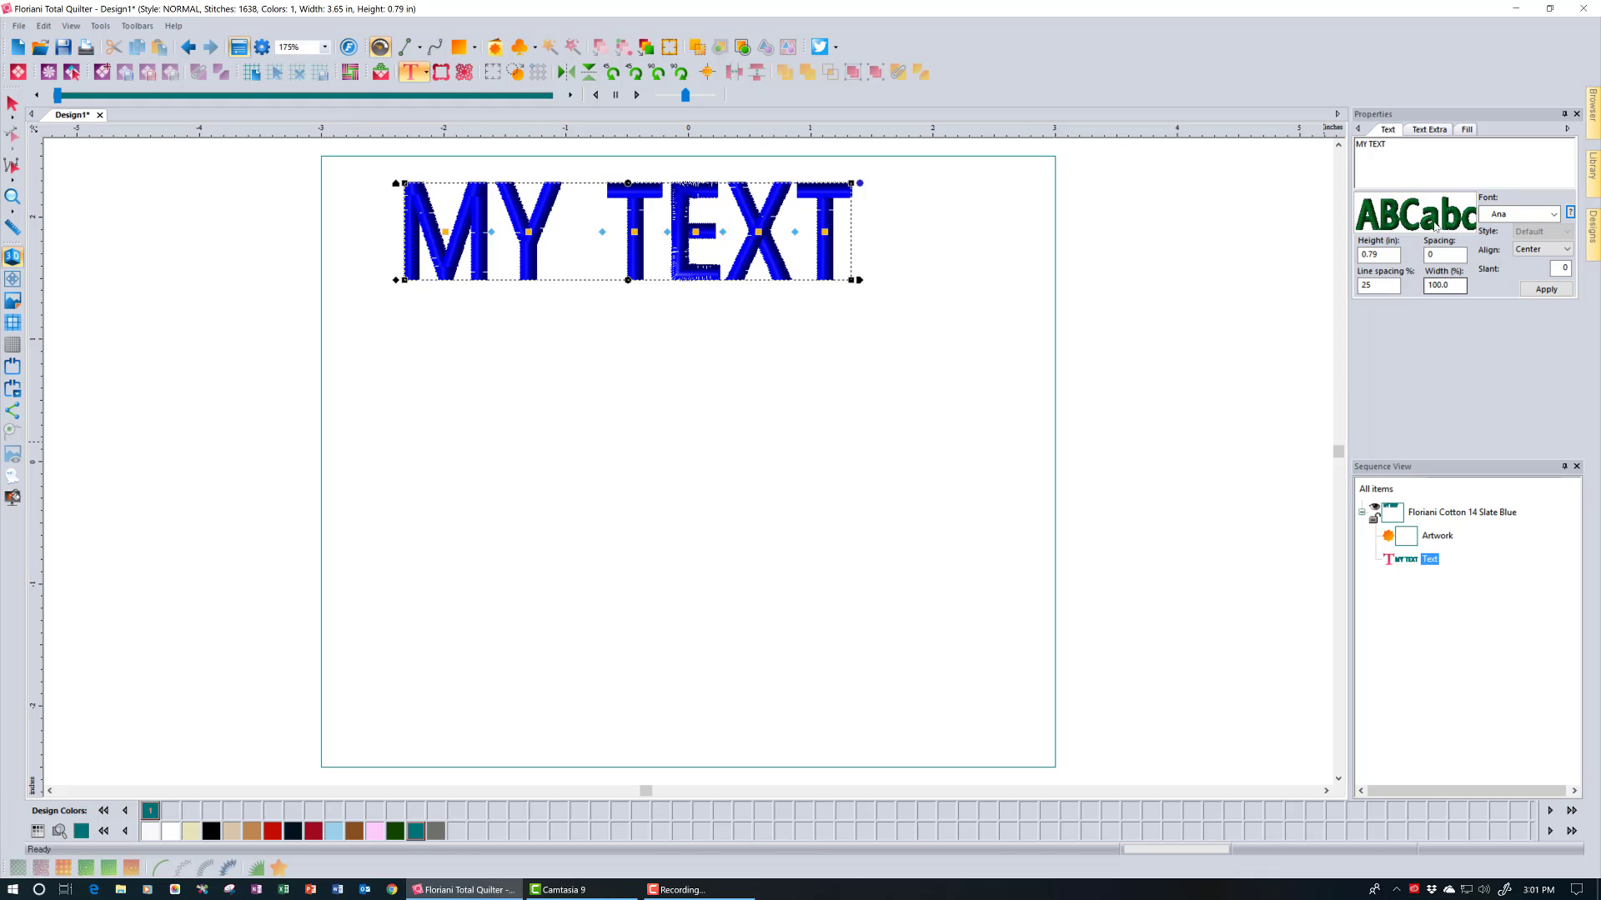
# Preview other fonts in the font list, such as Circus, keeping Ana as the font.
pyautogui.moveTo(1406, 227)
pyautogui.click(1554, 216)
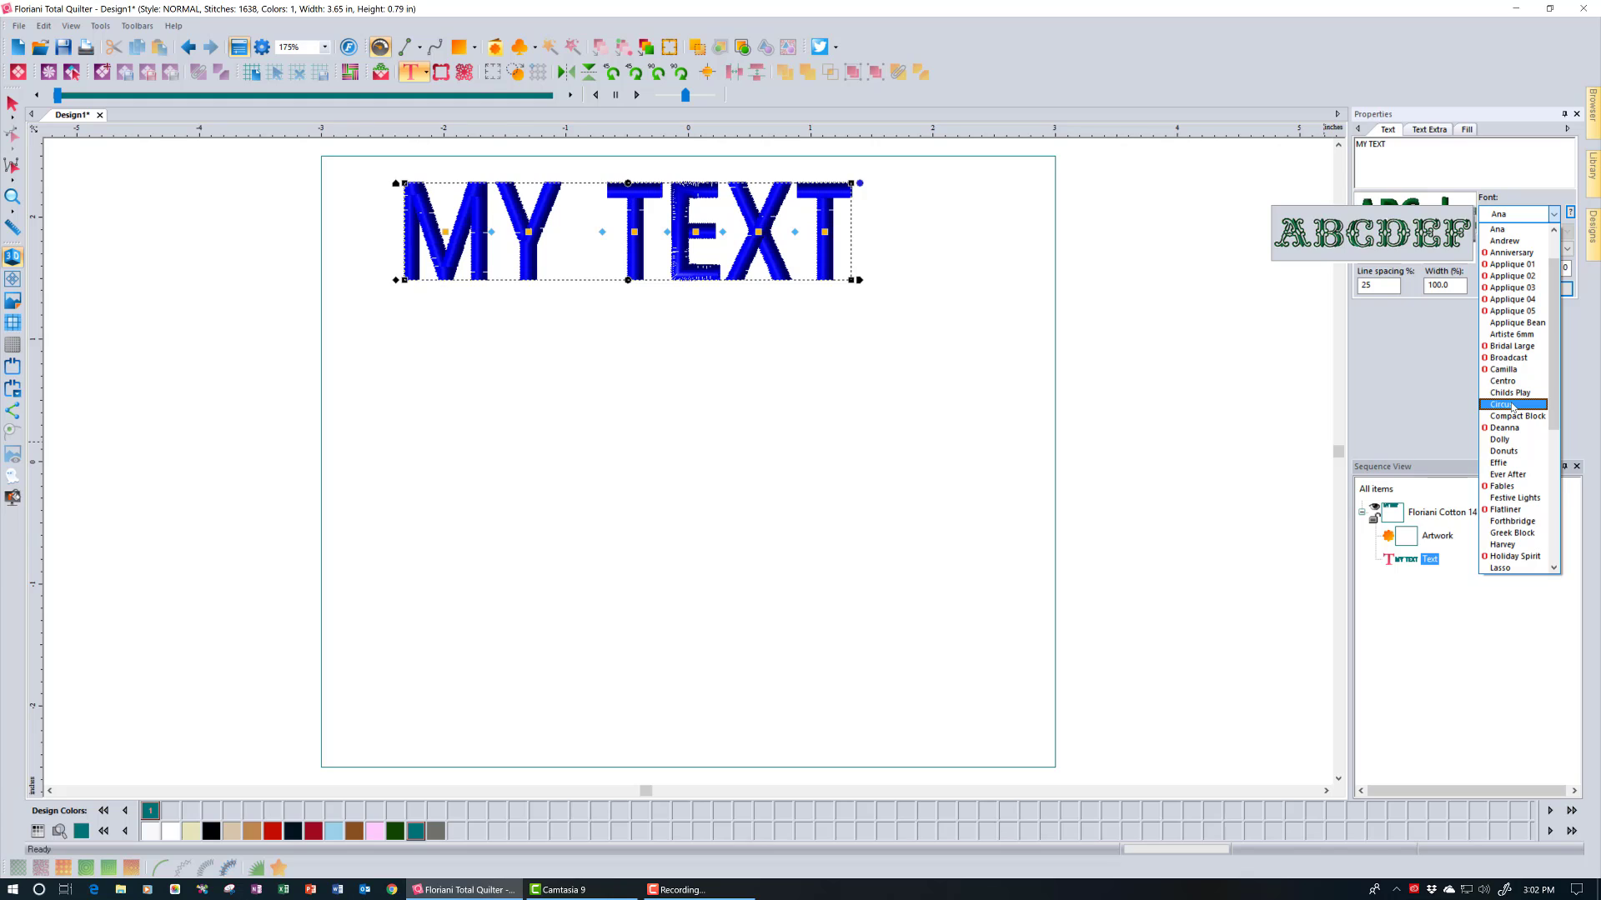
pyautogui.click(1404, 403)
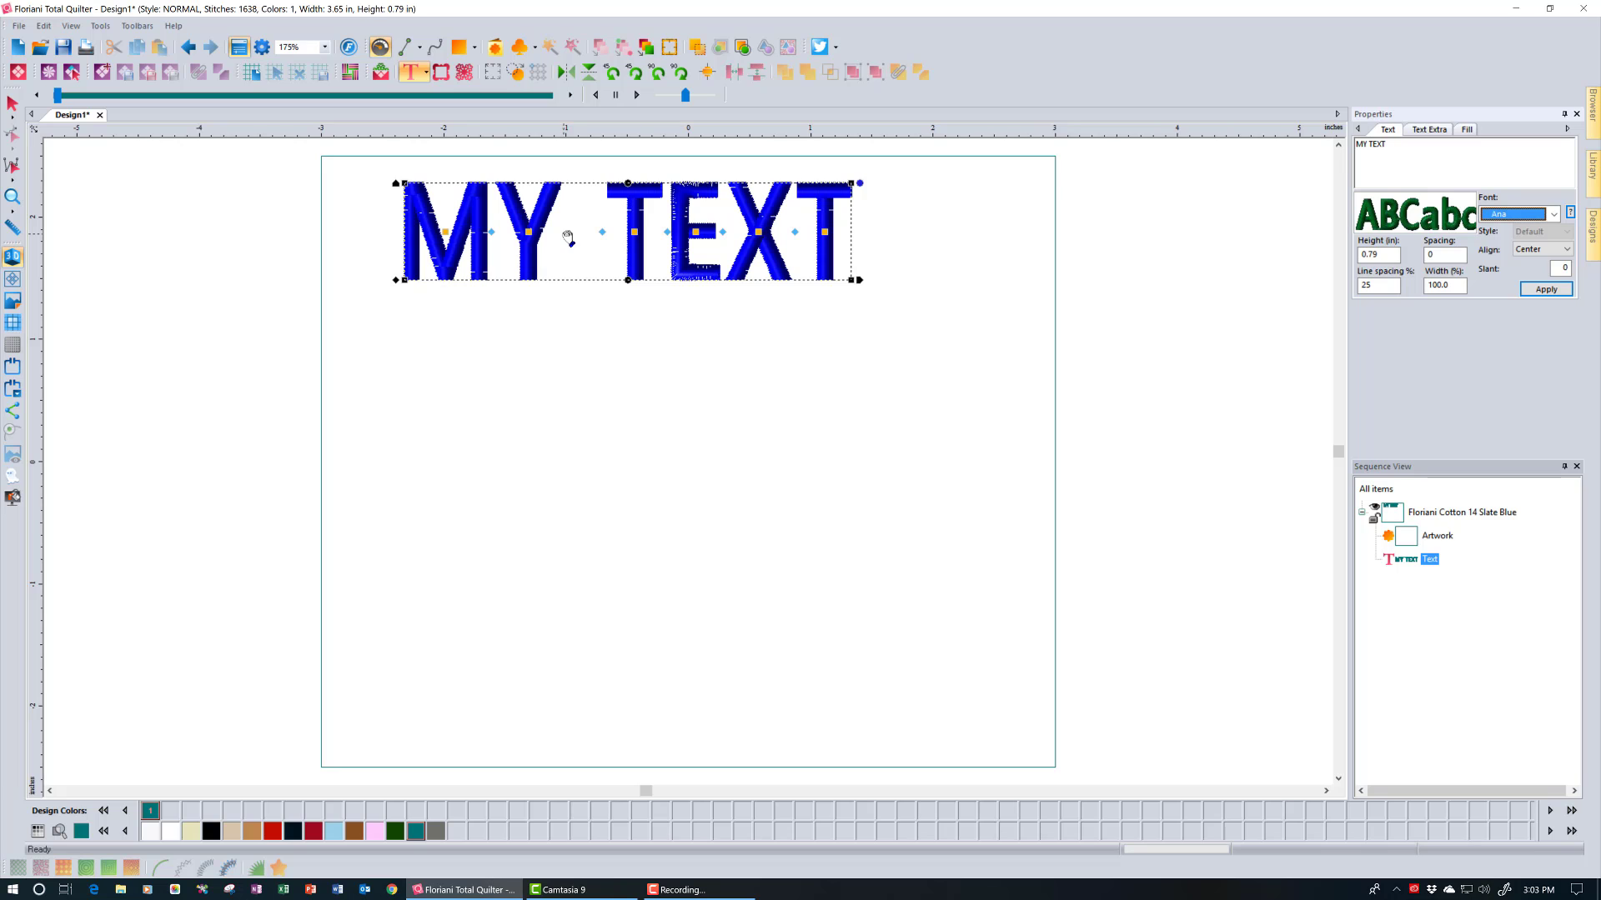
# Move the MY TEXT object to the middle of the rectangle and set its height to 1 inch.
pyautogui.moveTo(567, 237); pyautogui.dragTo(632, 447)
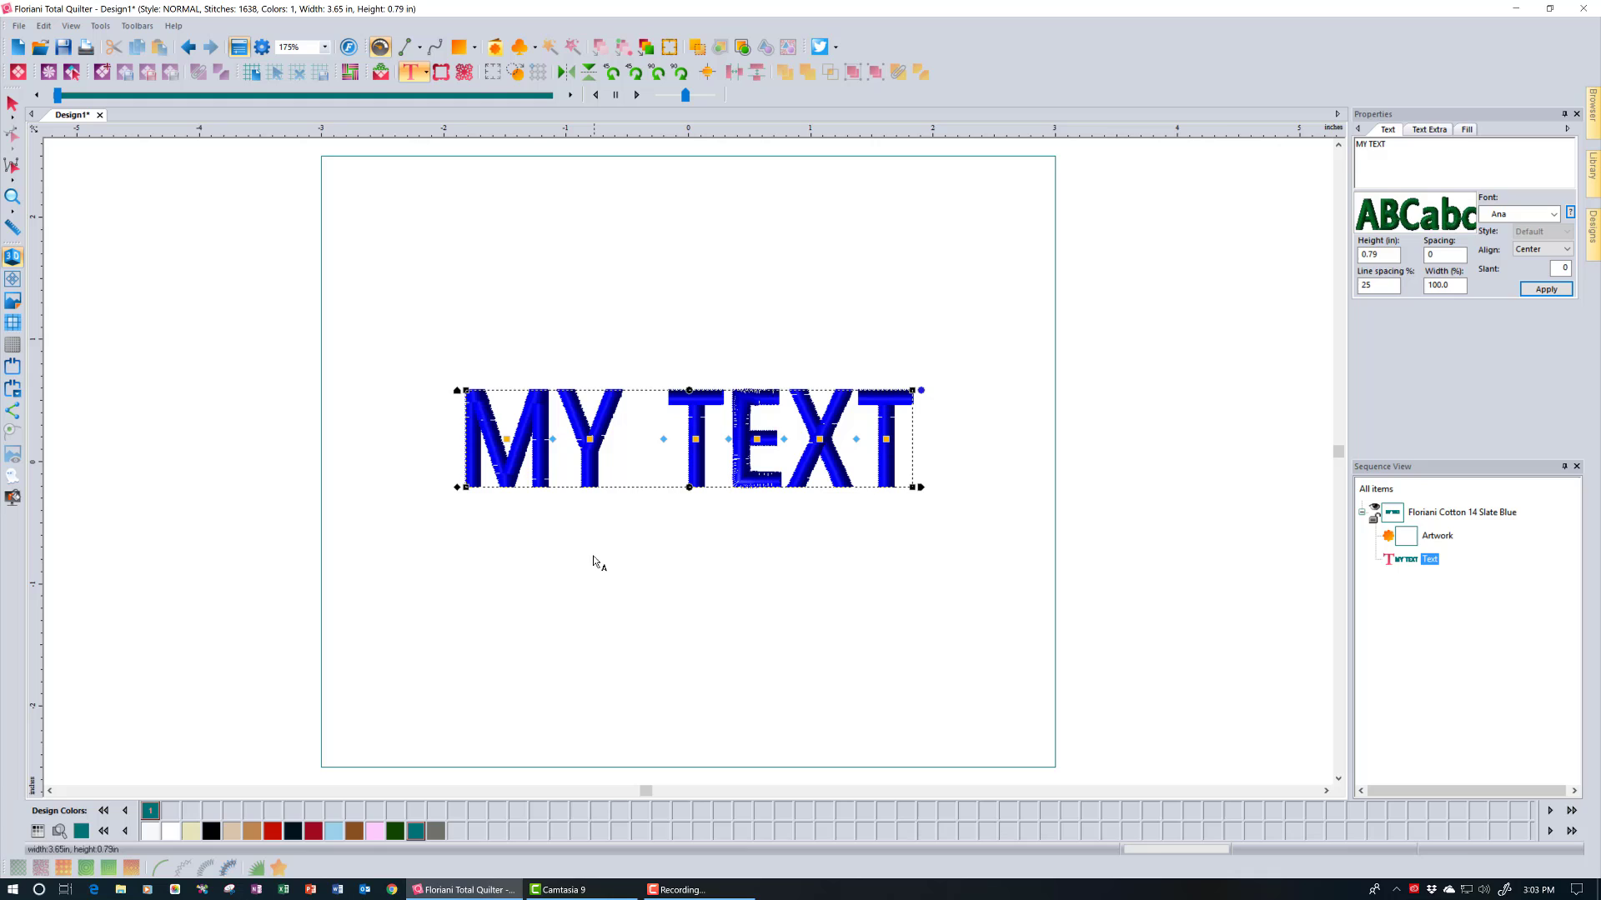
pyautogui.click(19, 200)
pyautogui.click(325, 48)
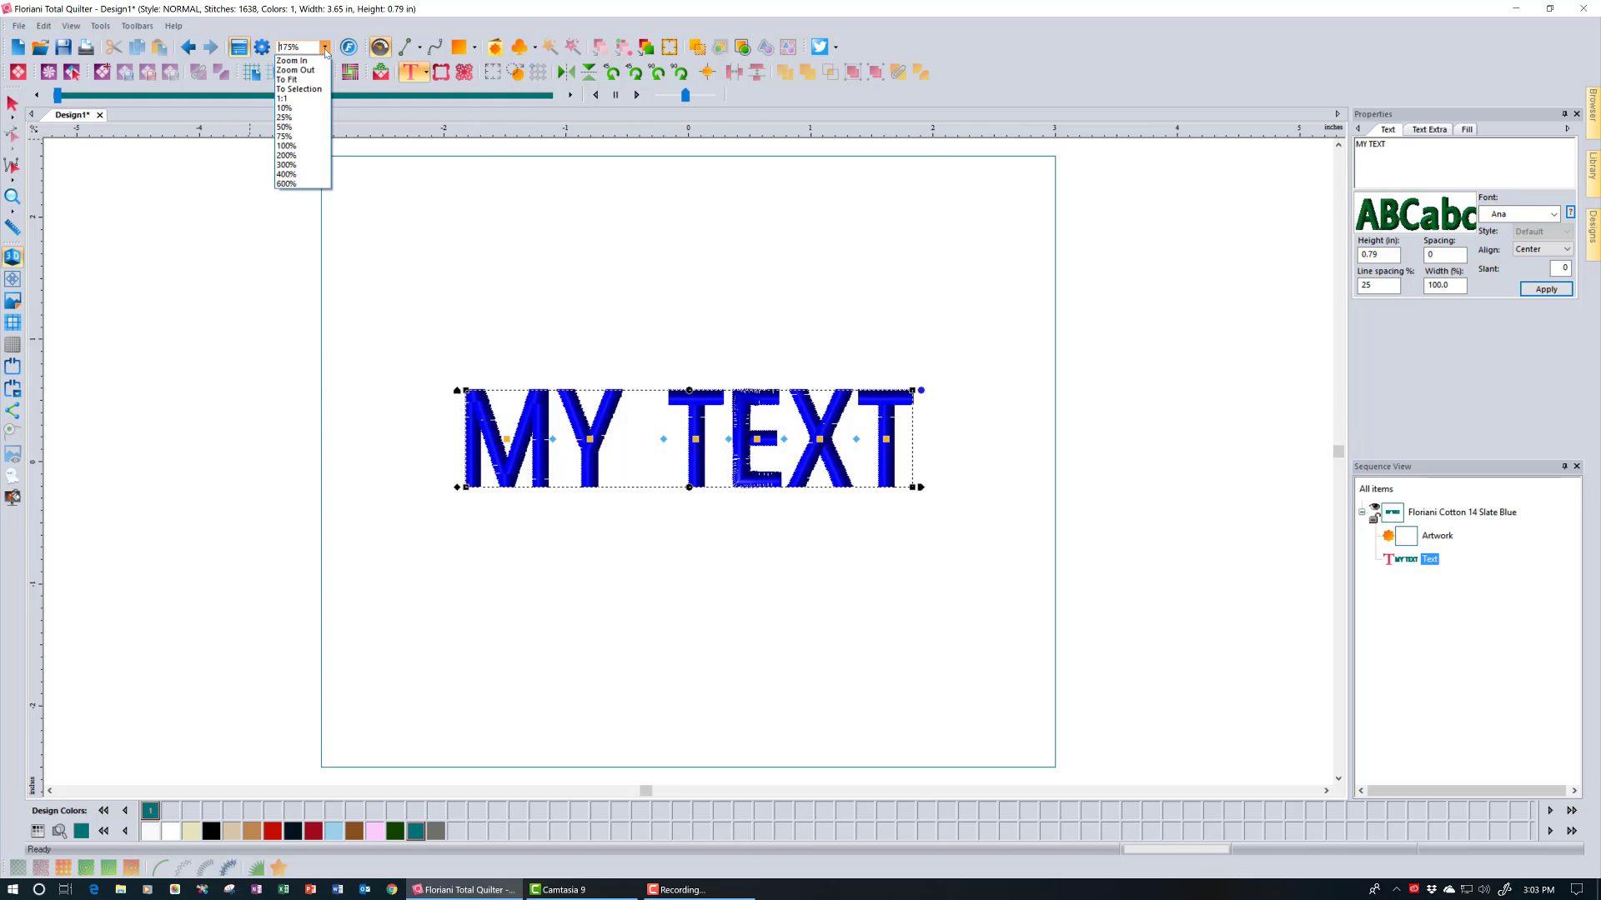
pyautogui.click(314, 62)
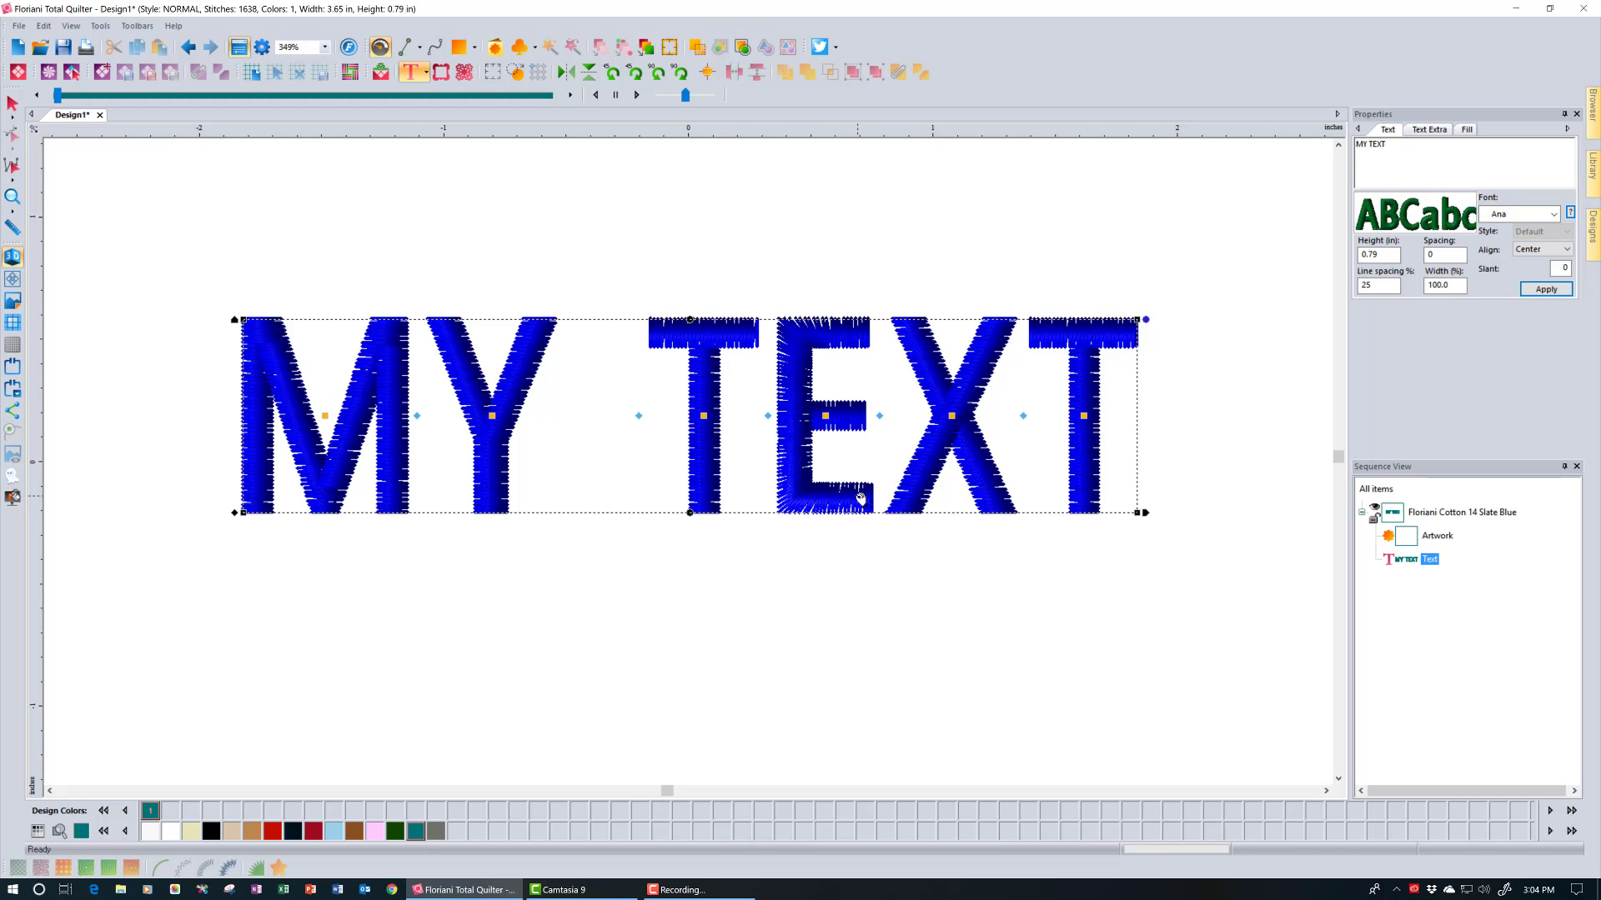
pyautogui.click(1377, 252)
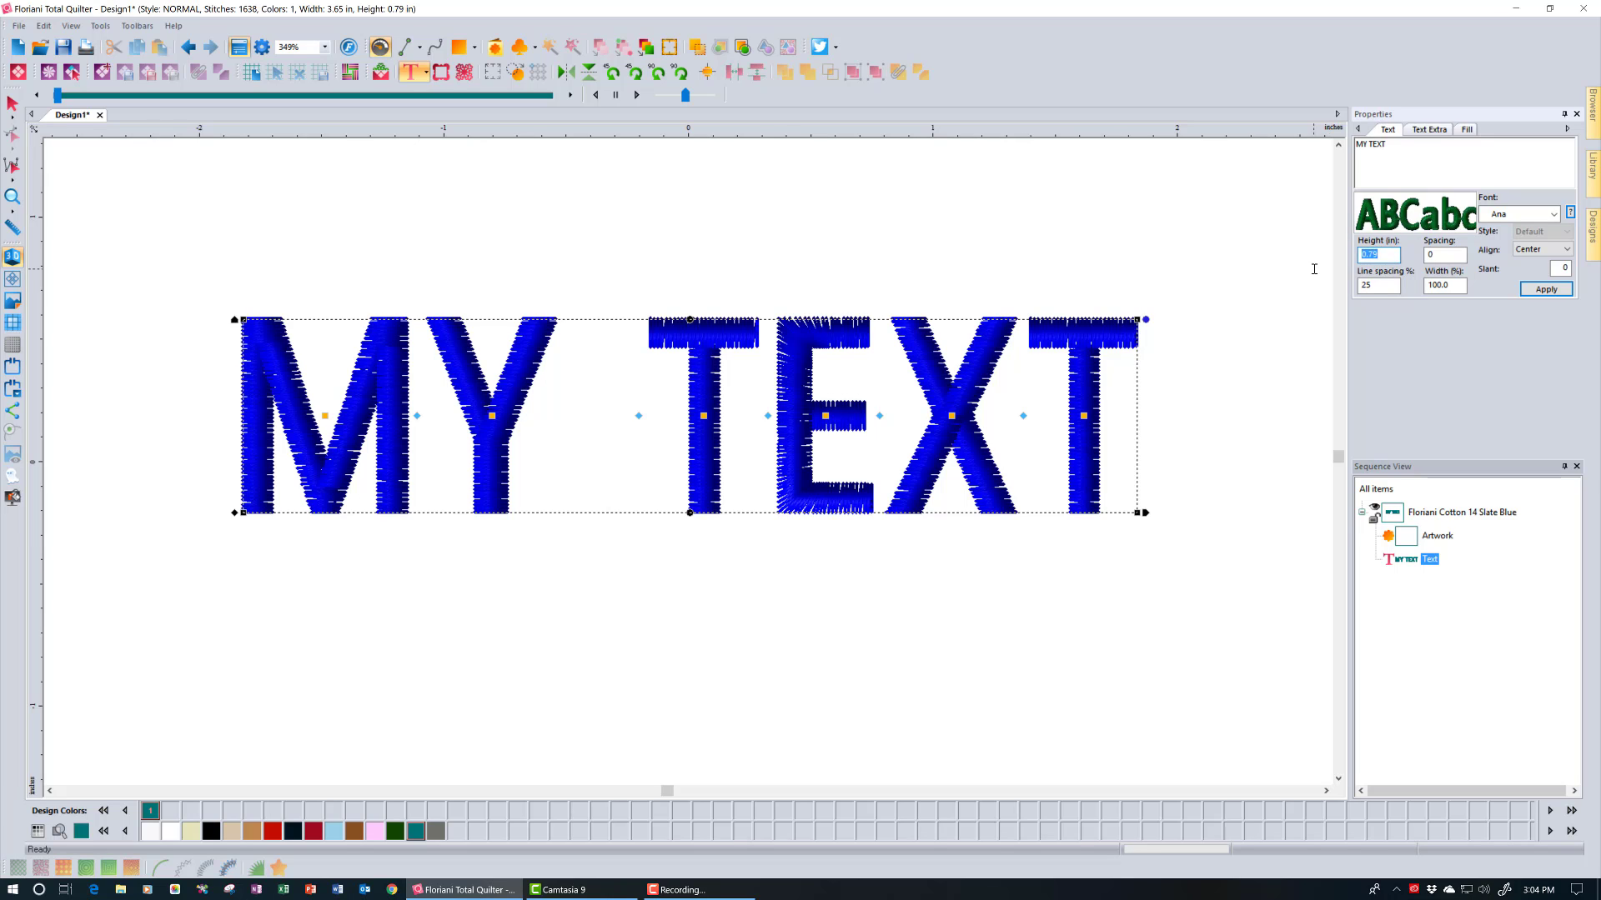
pyautogui.write('1')
pyautogui.click(1546, 289)
pyautogui.click(1540, 290)
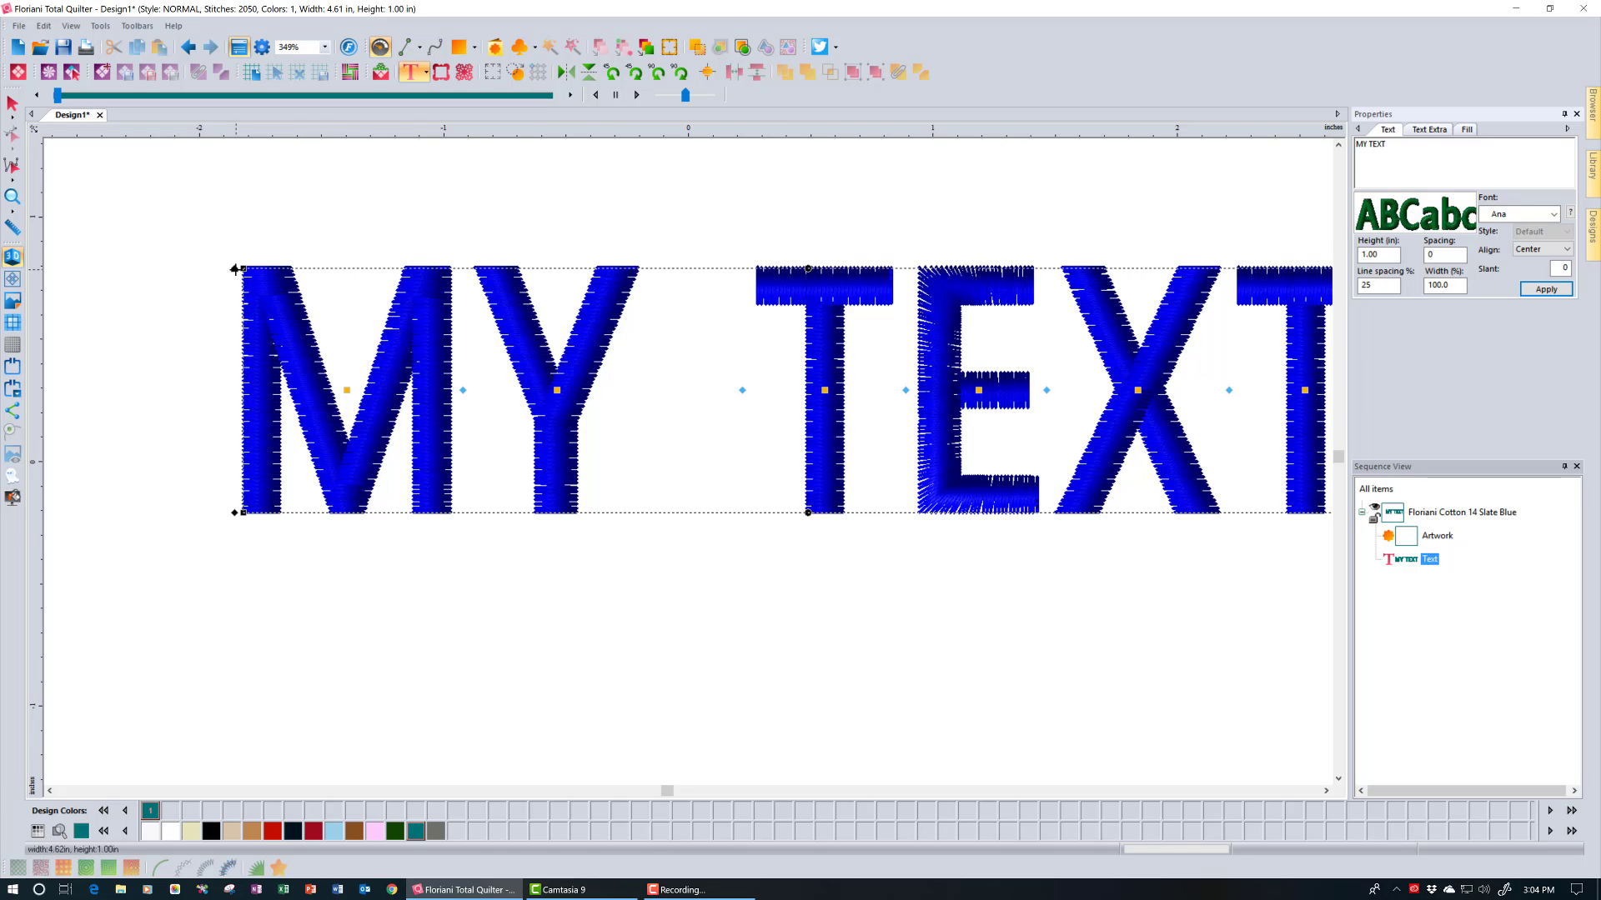
# Resize the MY TEXT lettering to a height of about 0.81 inch on the canvas and apply a width of 110%.
pyautogui.moveTo(241, 275); pyautogui.dragTo(272, 327)
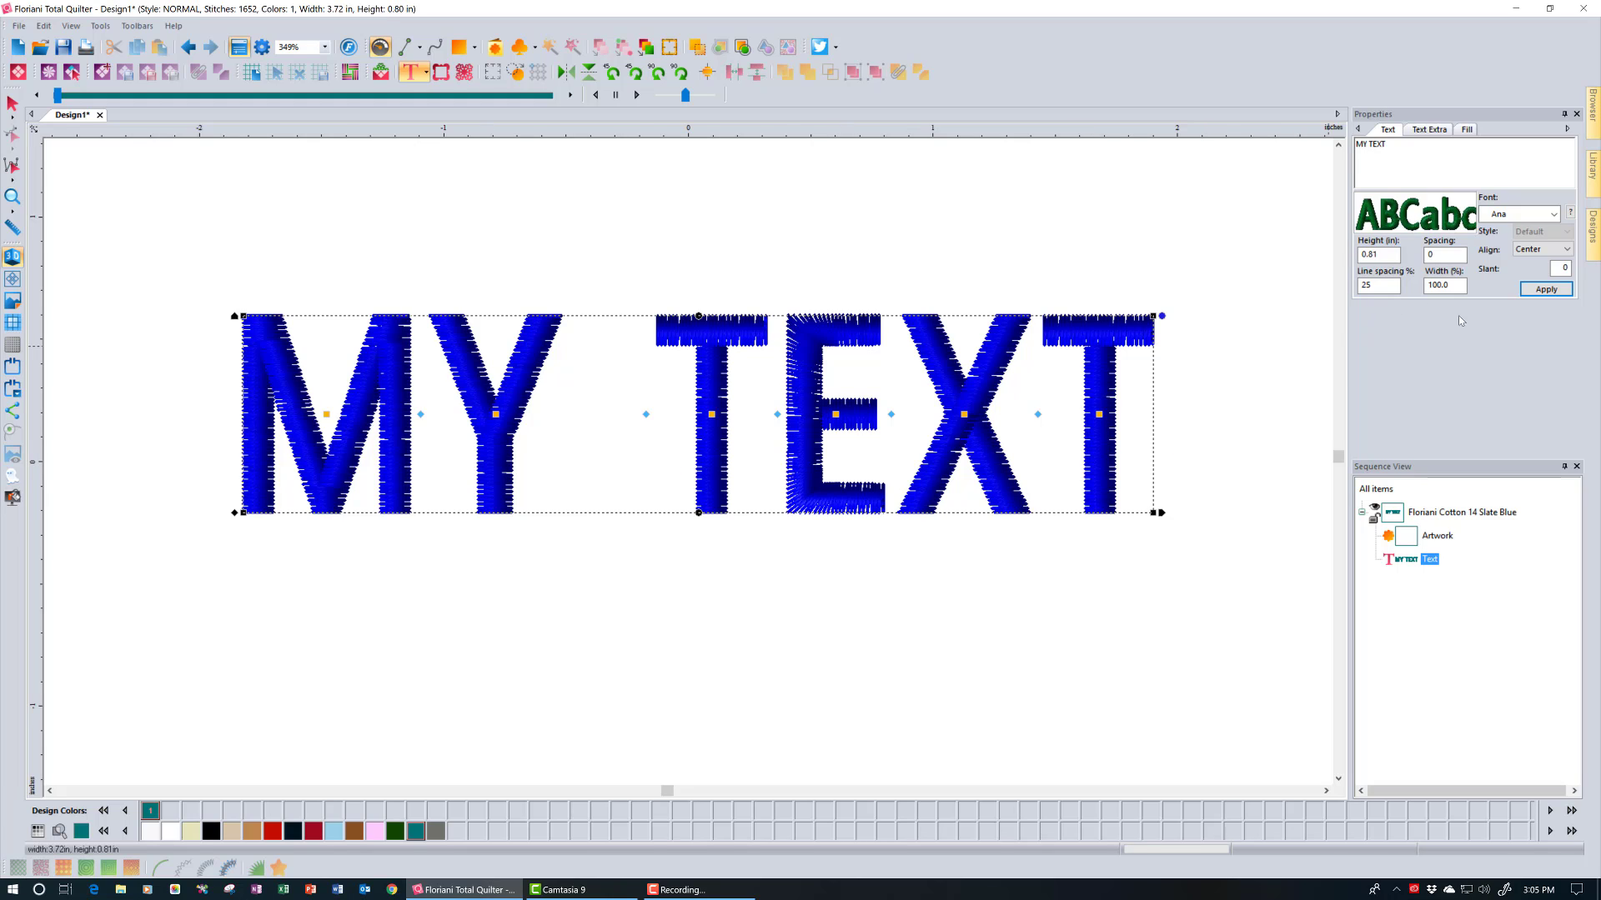
pyautogui.click(1450, 288)
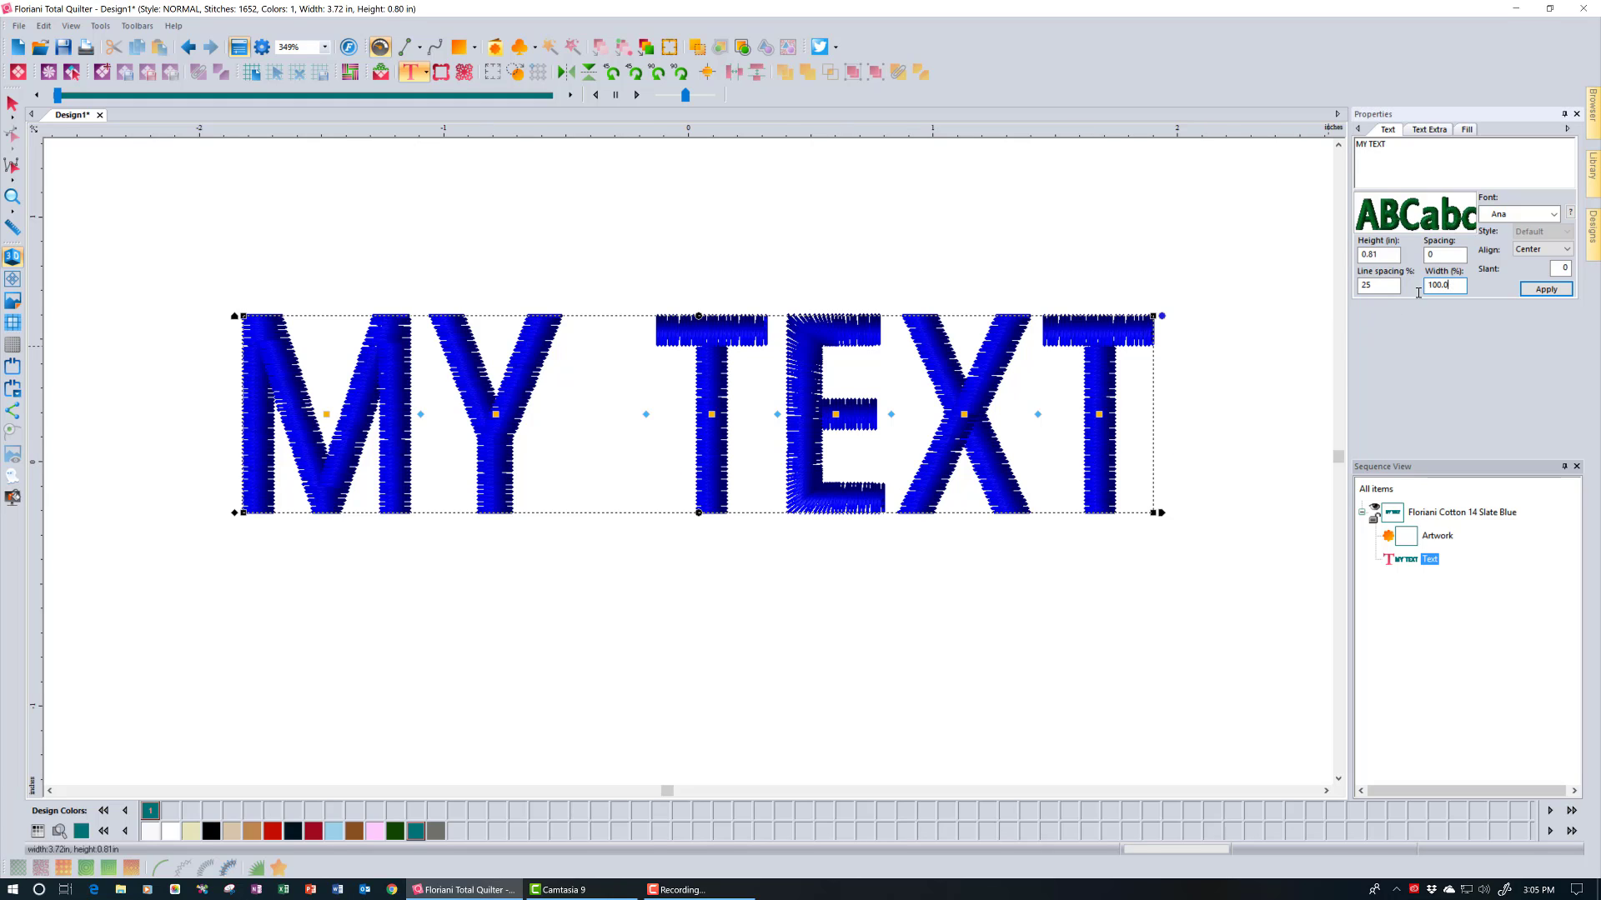
pyautogui.doubleClick(1438, 285)
pyautogui.click(1544, 289)
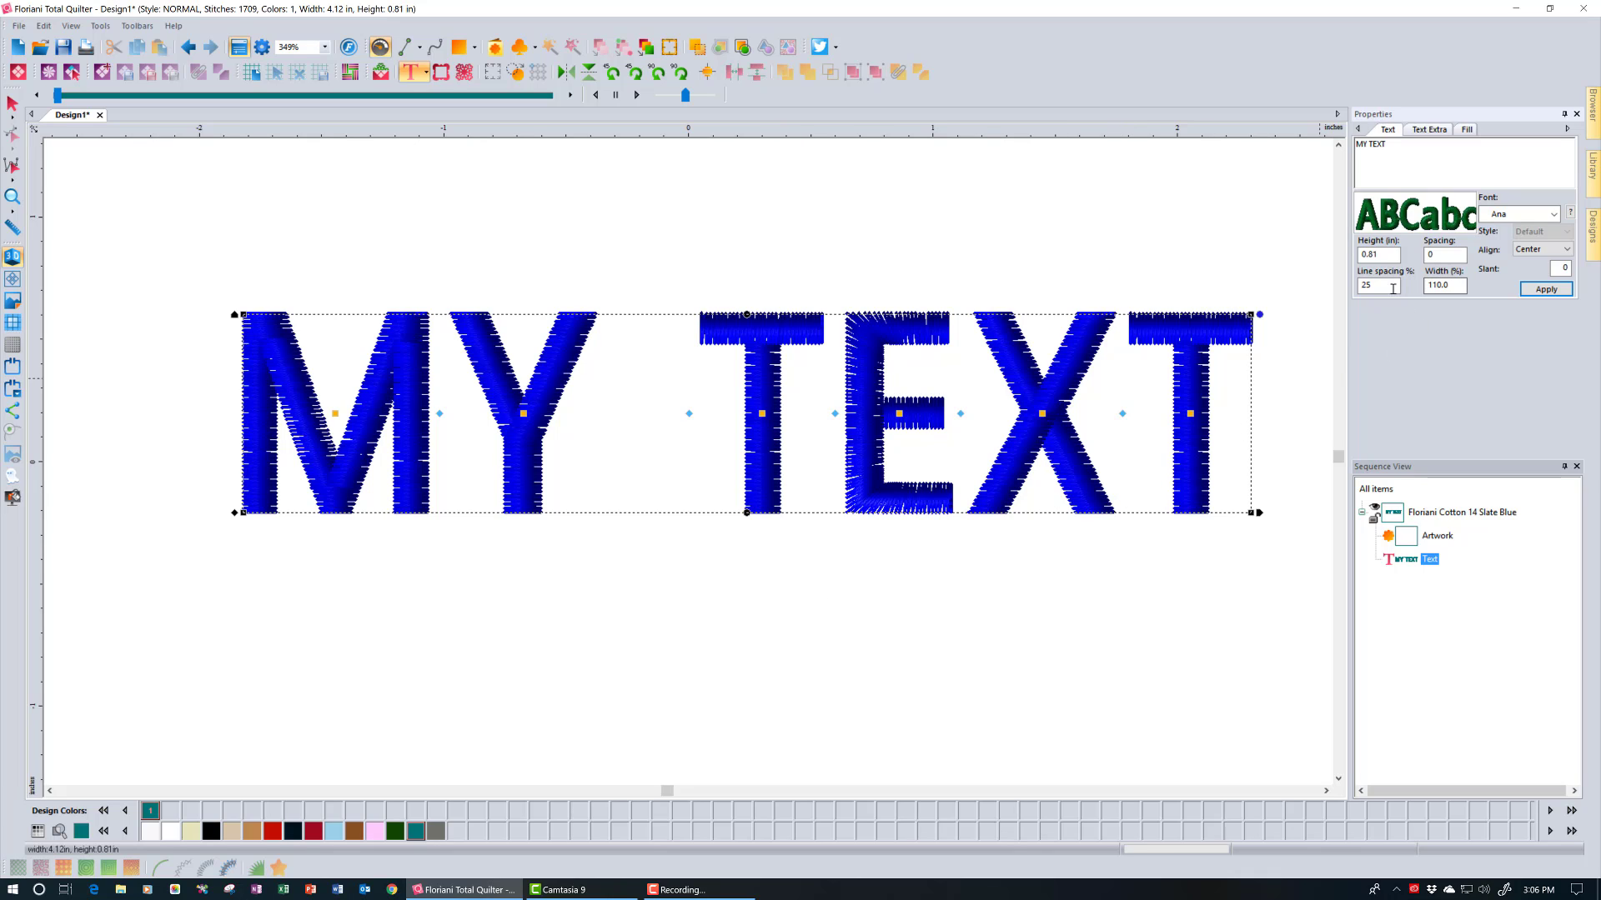
# Set the lettering's height to 0.60 inch and stretch its frame horizontally to a width of 121%.
pyautogui.click(1385, 256)
pyautogui.write('\\')
pyautogui.press('BackSpace')
pyautogui.press('BackSpace')
pyautogui.press('BackSpace')
pyautogui.press('BackSpace')
pyautogui.press('BackSpace')
pyautogui.press('BackSpace')
pyautogui.write('0.8')
pyautogui.click(1564, 293)
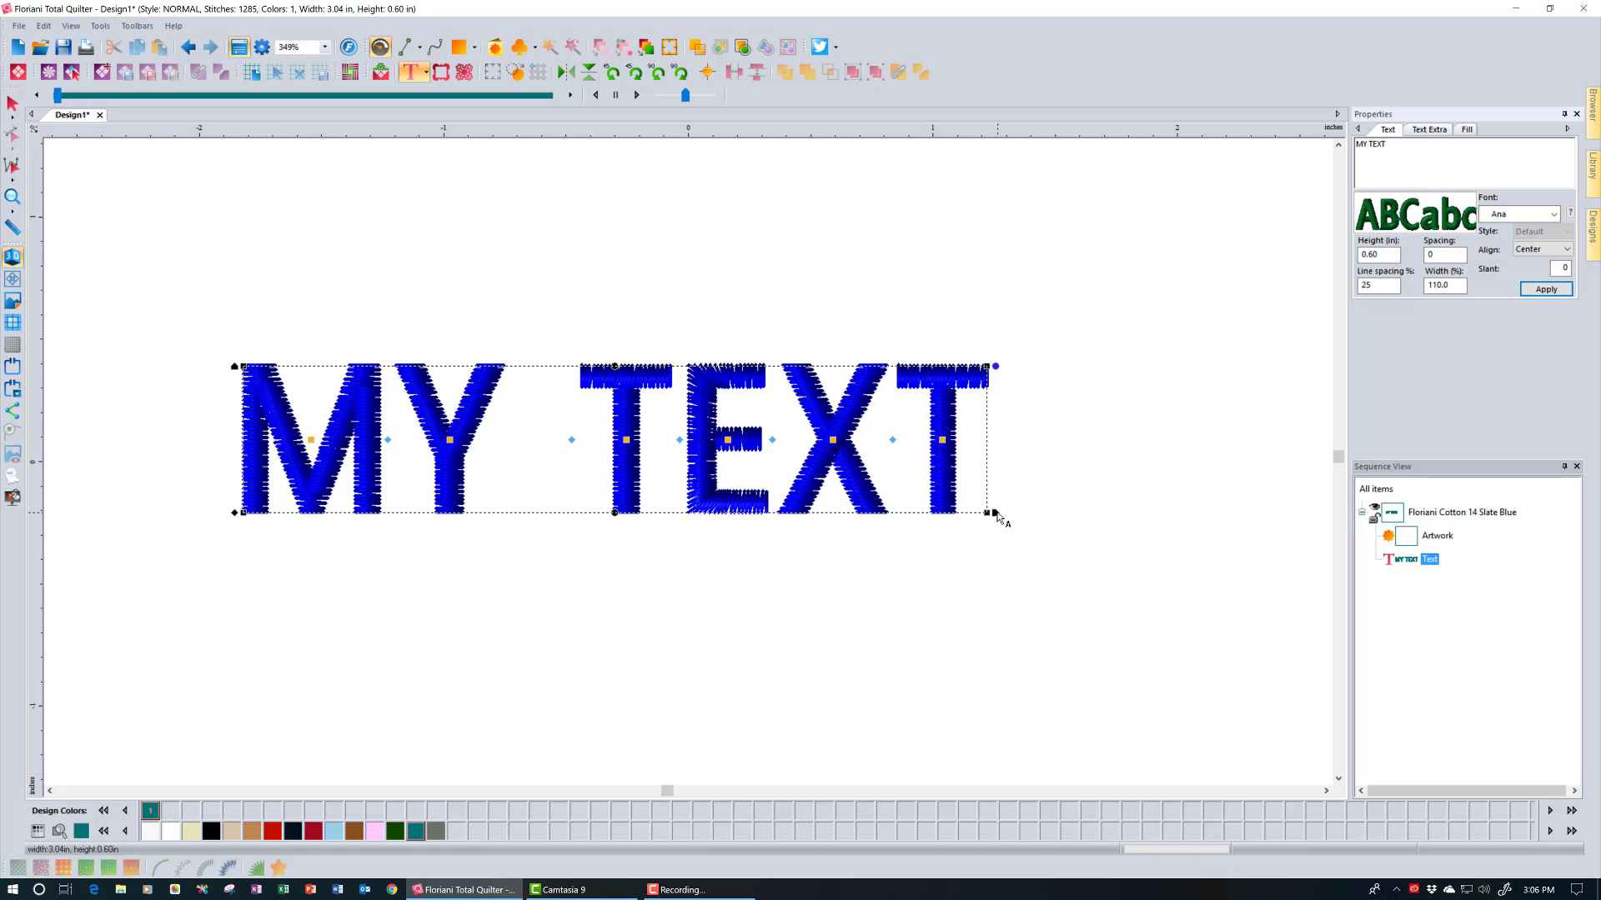
pyautogui.moveTo(997, 517); pyautogui.dragTo(1071, 523)
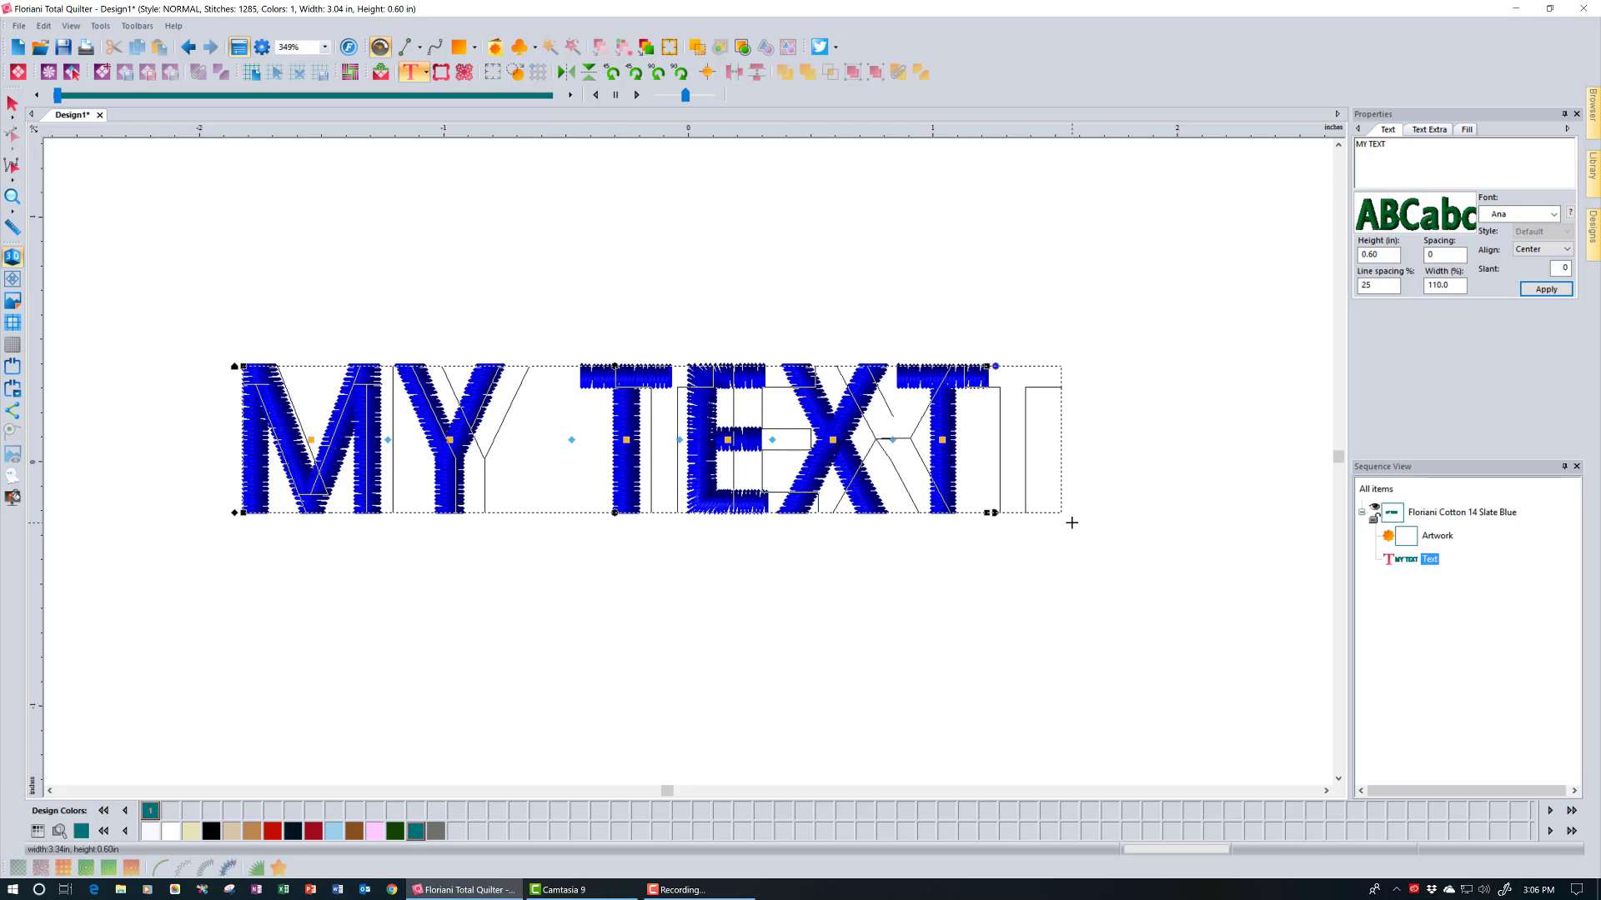
pyautogui.moveTo(1071, 522); pyautogui.dragTo(1071, 522)
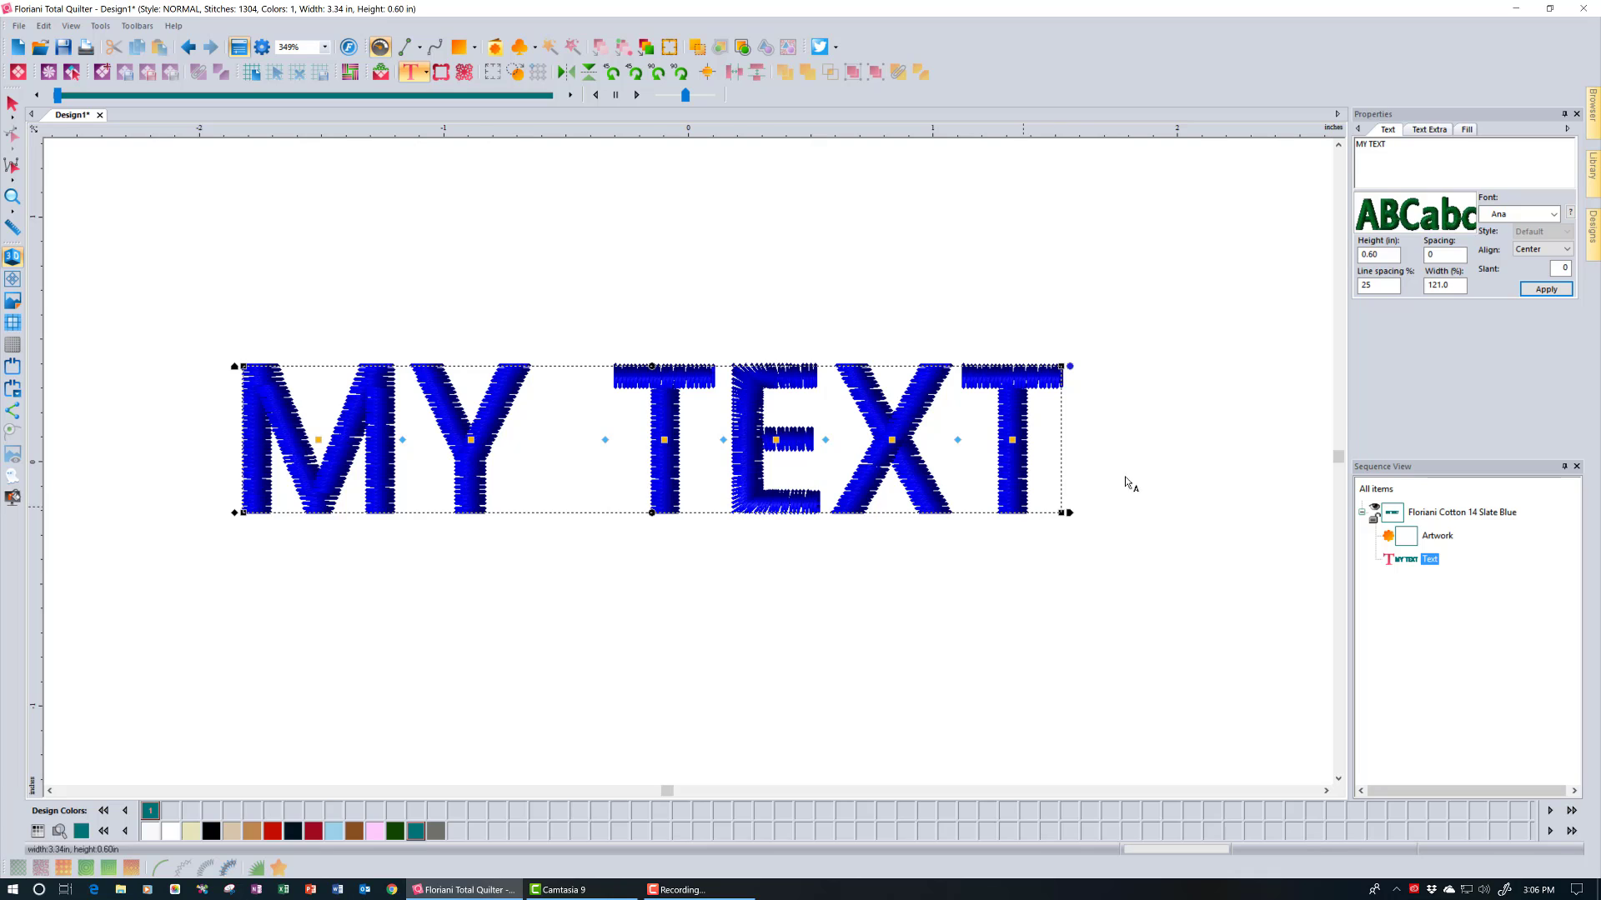
# Set the lettering's width to 100% and its height to 0.79 inch, applying both values.
pyautogui.doubleClick(1455, 290)
pyautogui.write('100')
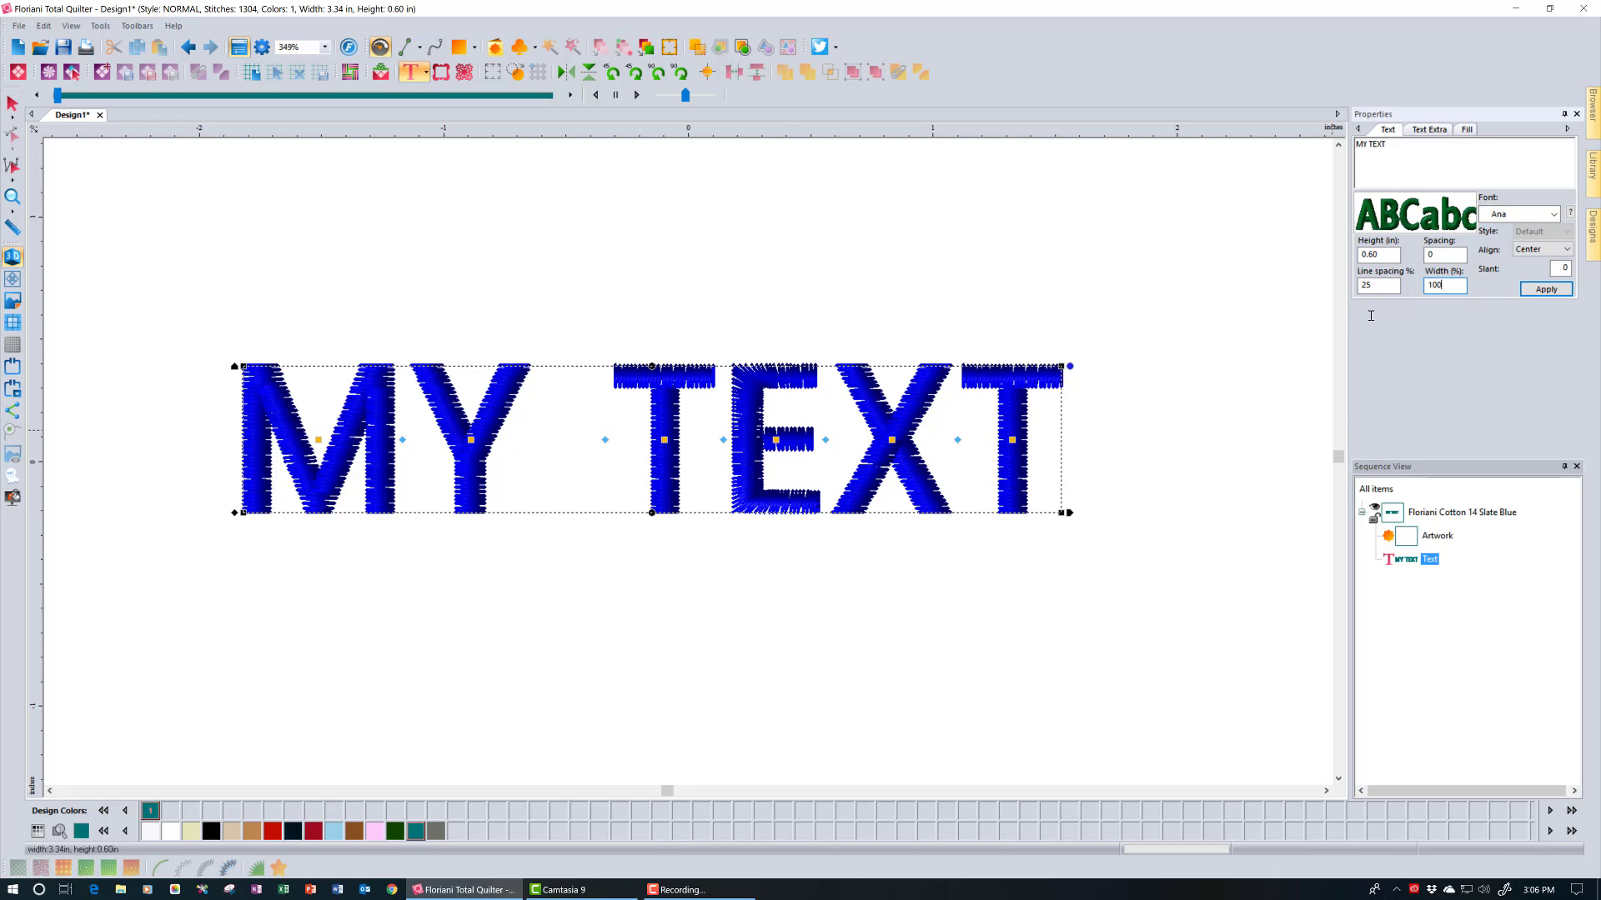
pyautogui.click(1537, 291)
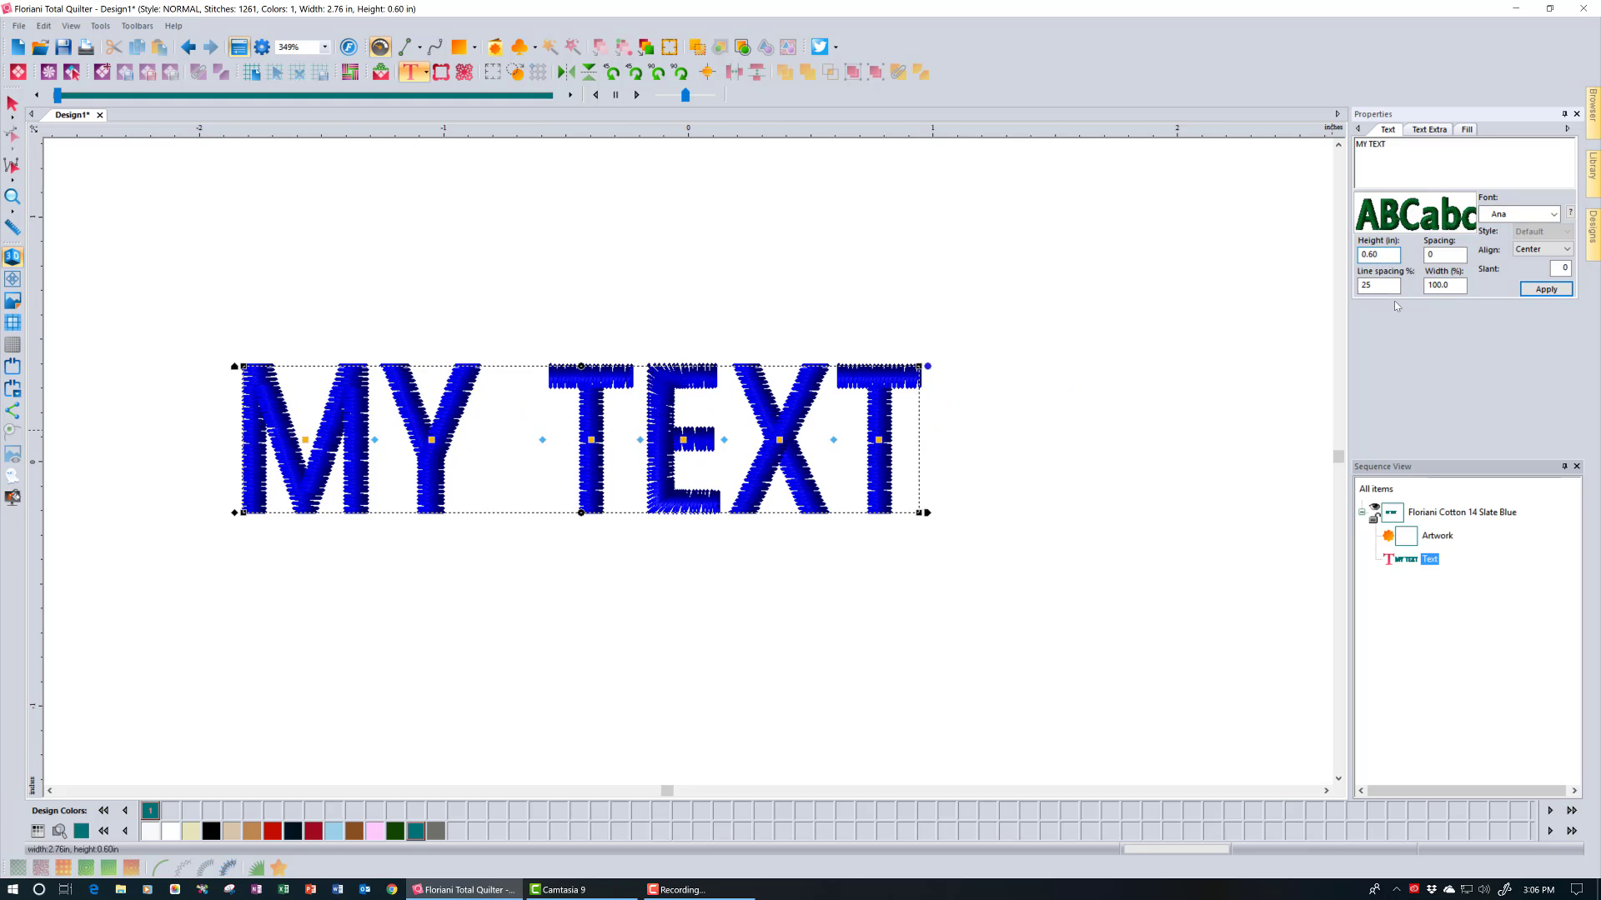
pyautogui.press('BackSpace')
pyautogui.write('79')
pyautogui.click(1544, 289)
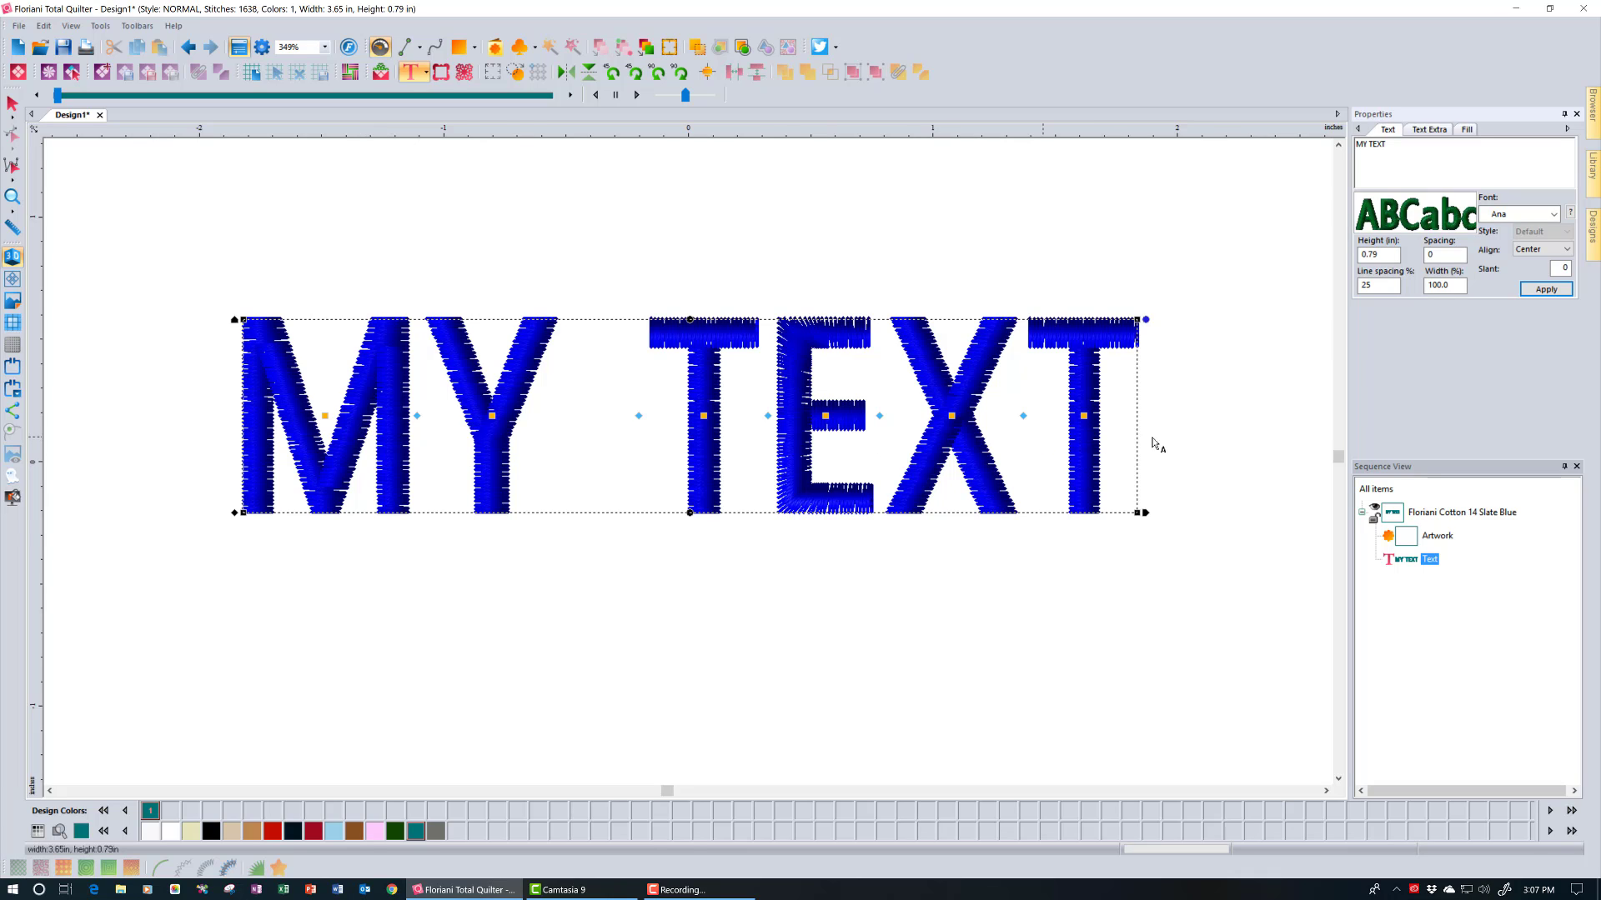
# Try letter spacing values of 1 and -1 on the MY TEXT lettering, applying each.
pyautogui.doubleClick(1431, 255)
pyautogui.write('1')
pyautogui.click(1546, 289)
pyautogui.click(1545, 290)
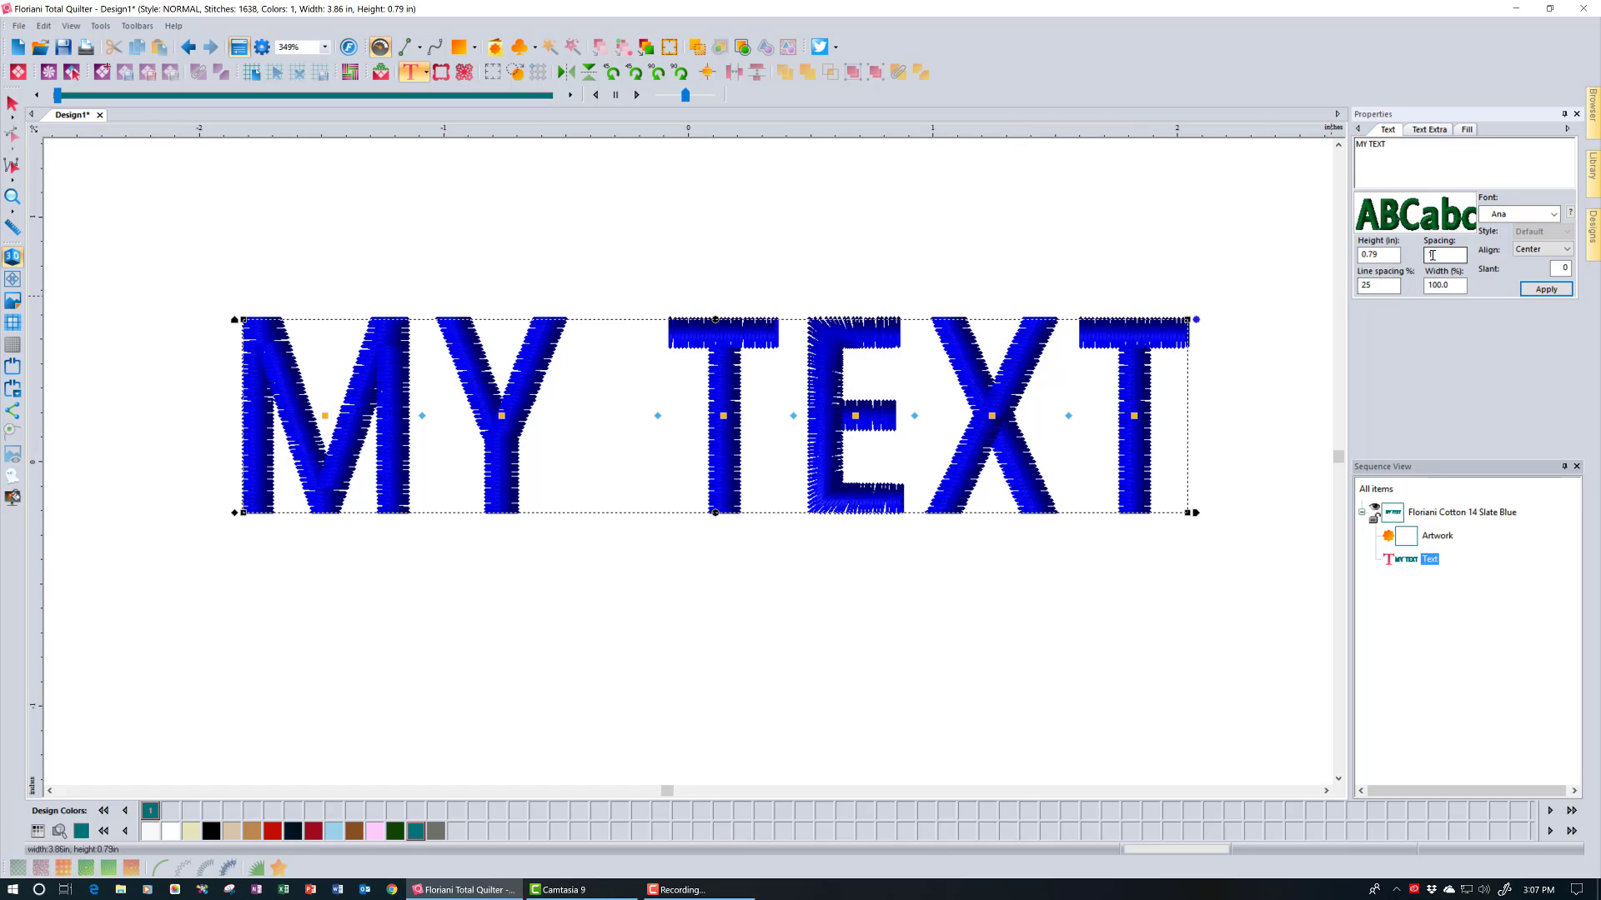
pyautogui.moveTo(1441, 254); pyautogui.dragTo(1420, 259)
pyautogui.write('-1')
pyautogui.click(1536, 288)
pyautogui.click(1538, 289)
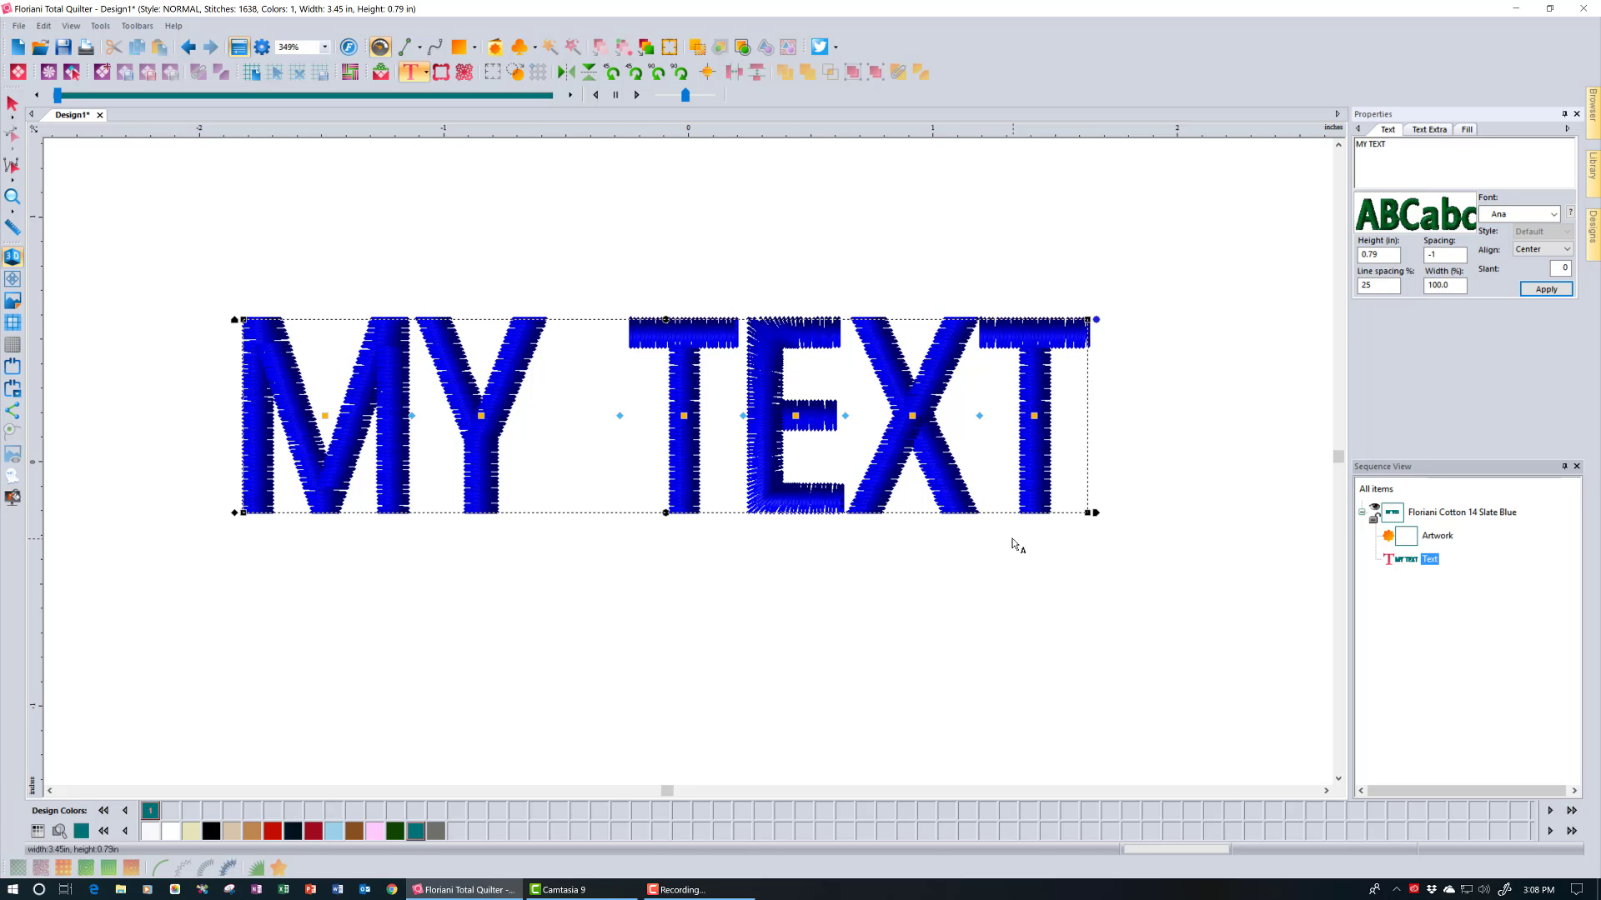
# Set the letter spacing of the MY TEXT lettering to 0 and apply it.
pyautogui.doubleClick(1447, 250)
pyautogui.write('0')
pyautogui.click(1567, 291)
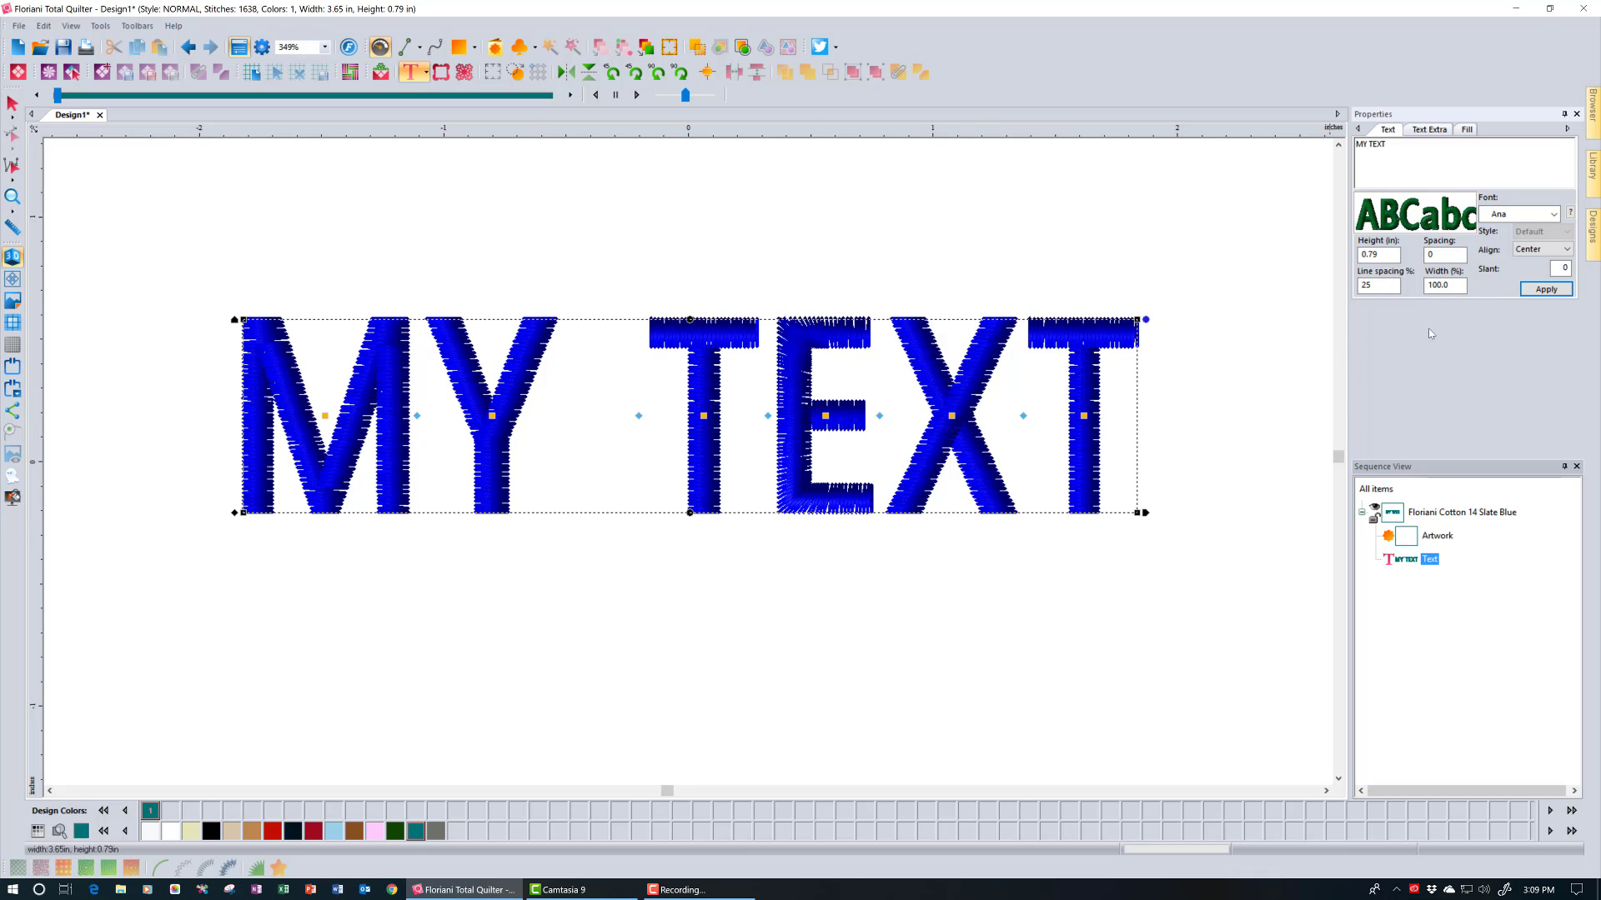
# Try slant values of 30 and -30 on the MY TEXT lettering, applying each.
pyautogui.doubleClick(1556, 265)
pyautogui.click(1544, 290)
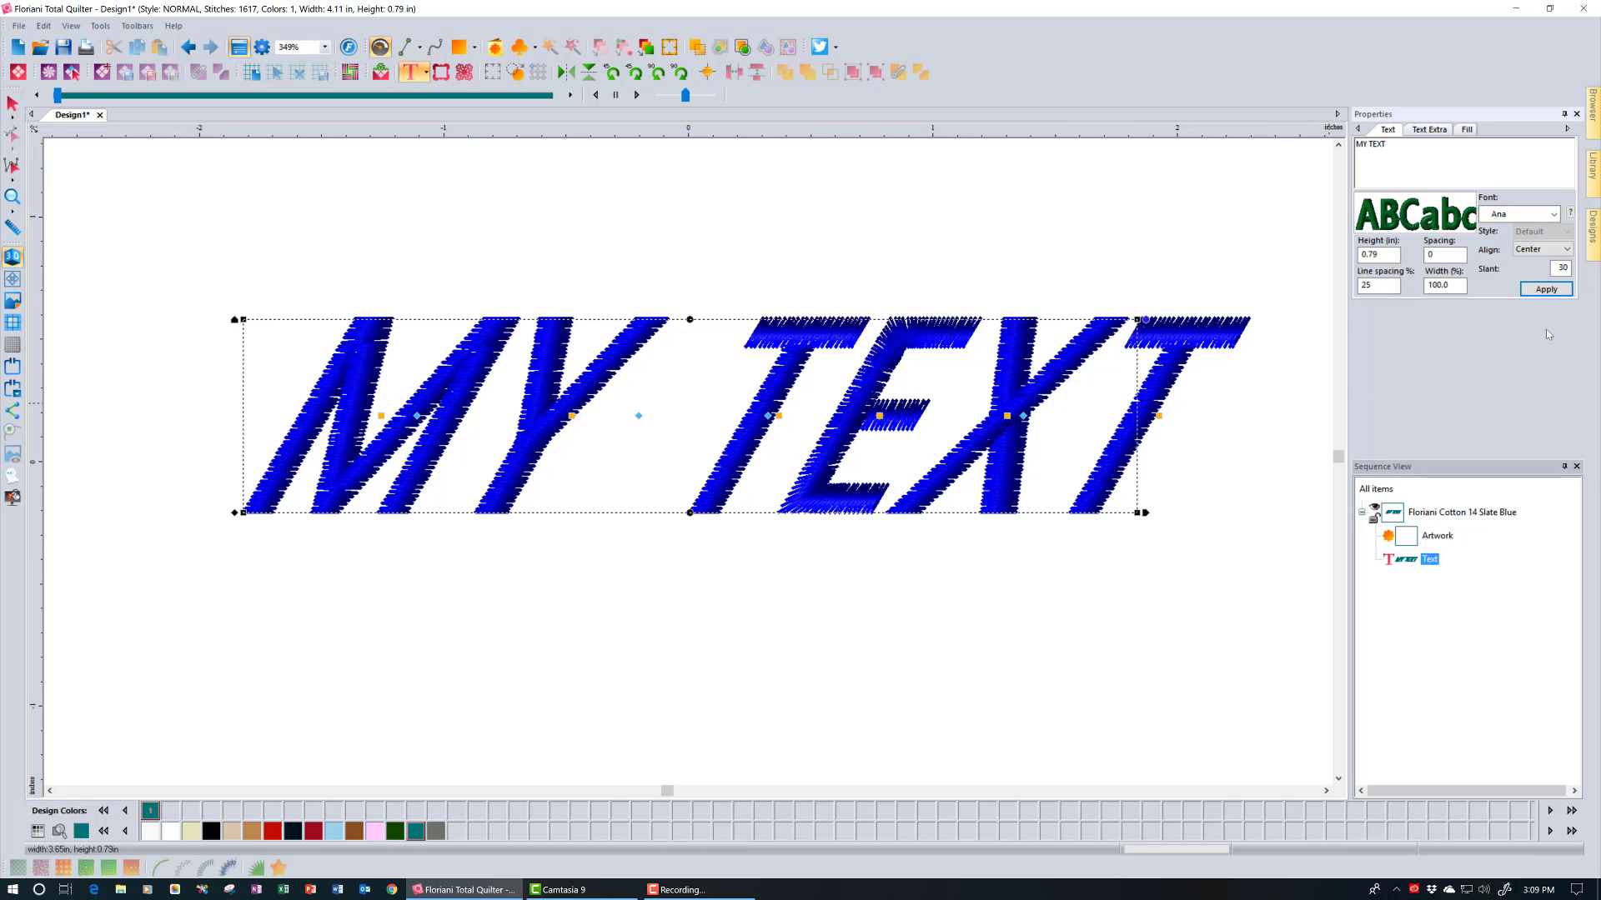
pyautogui.click(1558, 265)
pyautogui.write('-')
pyautogui.click(1561, 294)
pyautogui.click(1561, 294)
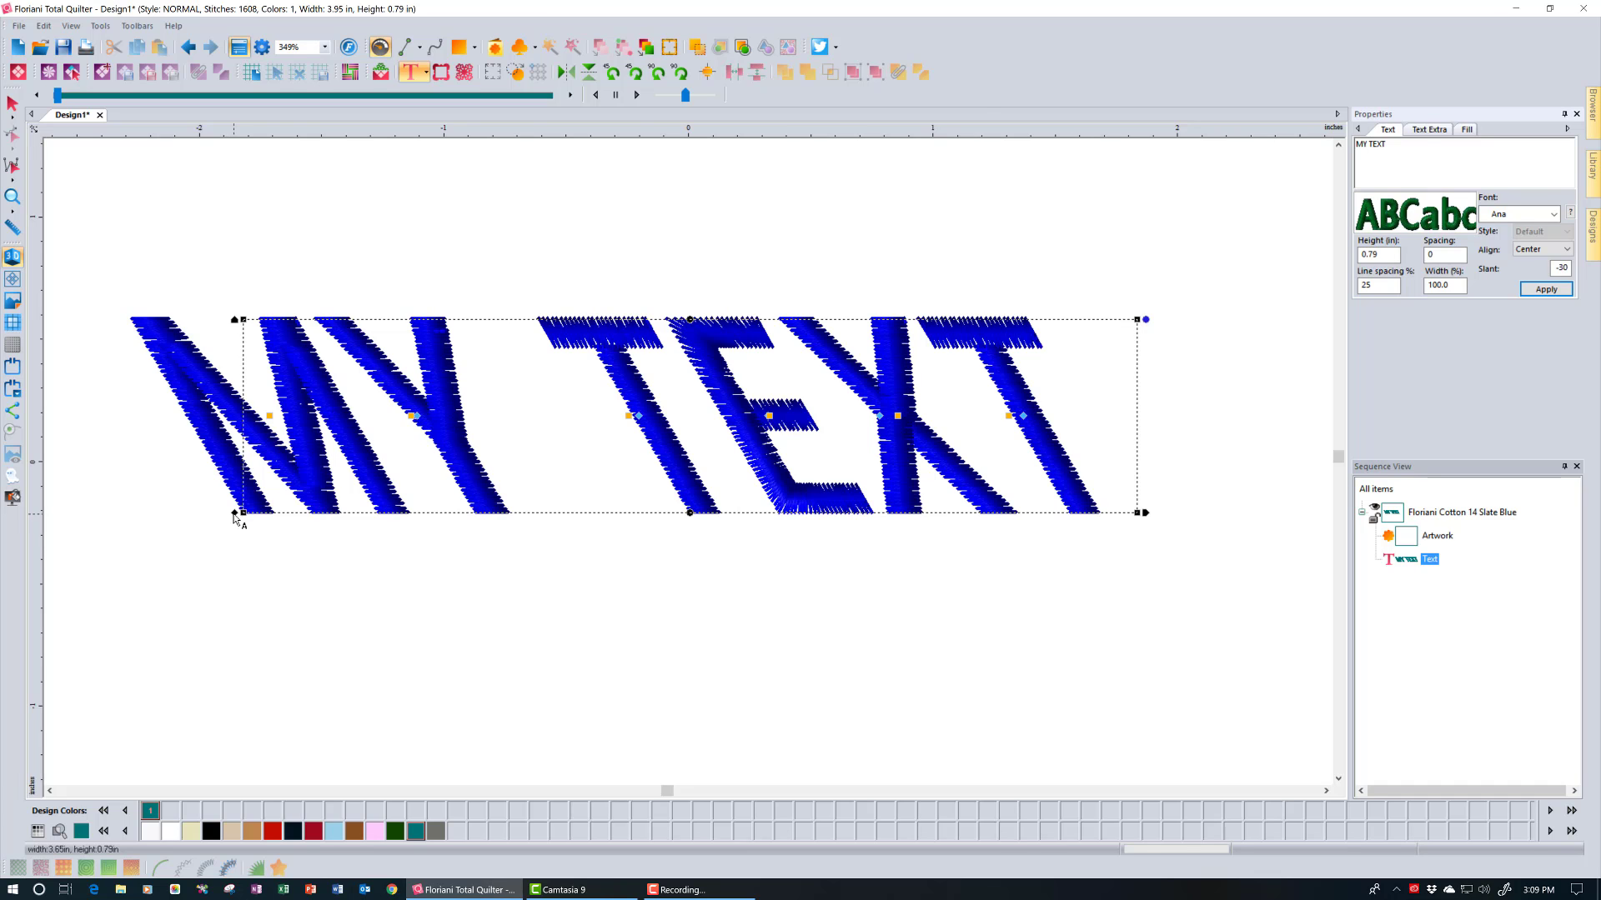
# Straighten the lettering with its slant handle to about 1 degree and apply an exact slant of 0.
pyautogui.moveTo(234, 517); pyautogui.dragTo(355, 511)
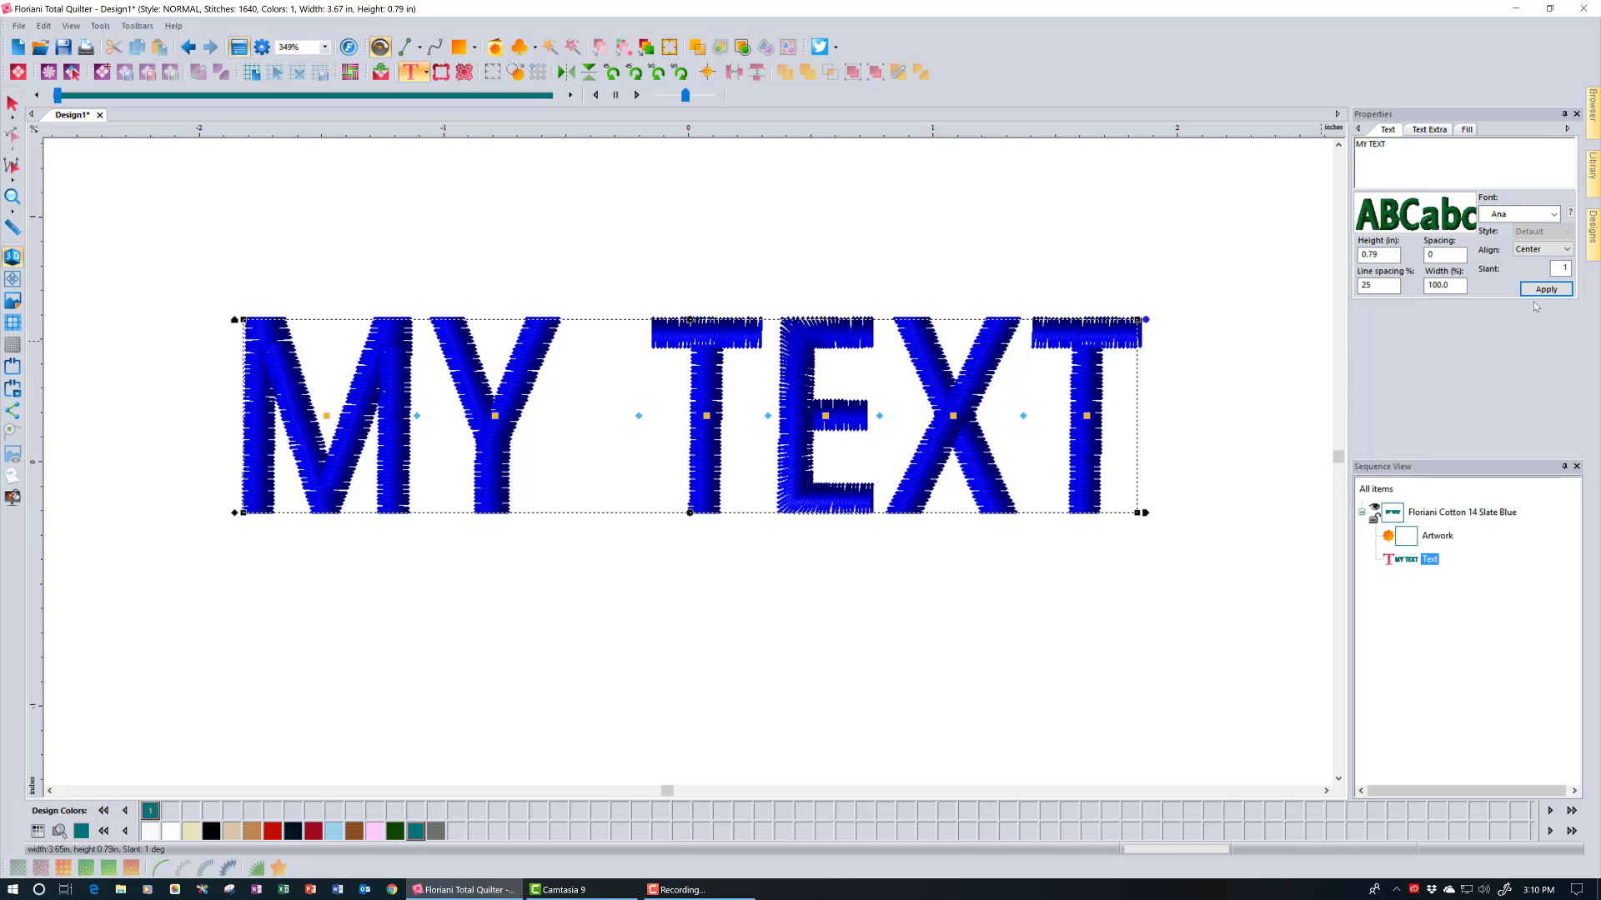
pyautogui.click(1560, 268)
pyautogui.doubleClick(1560, 268)
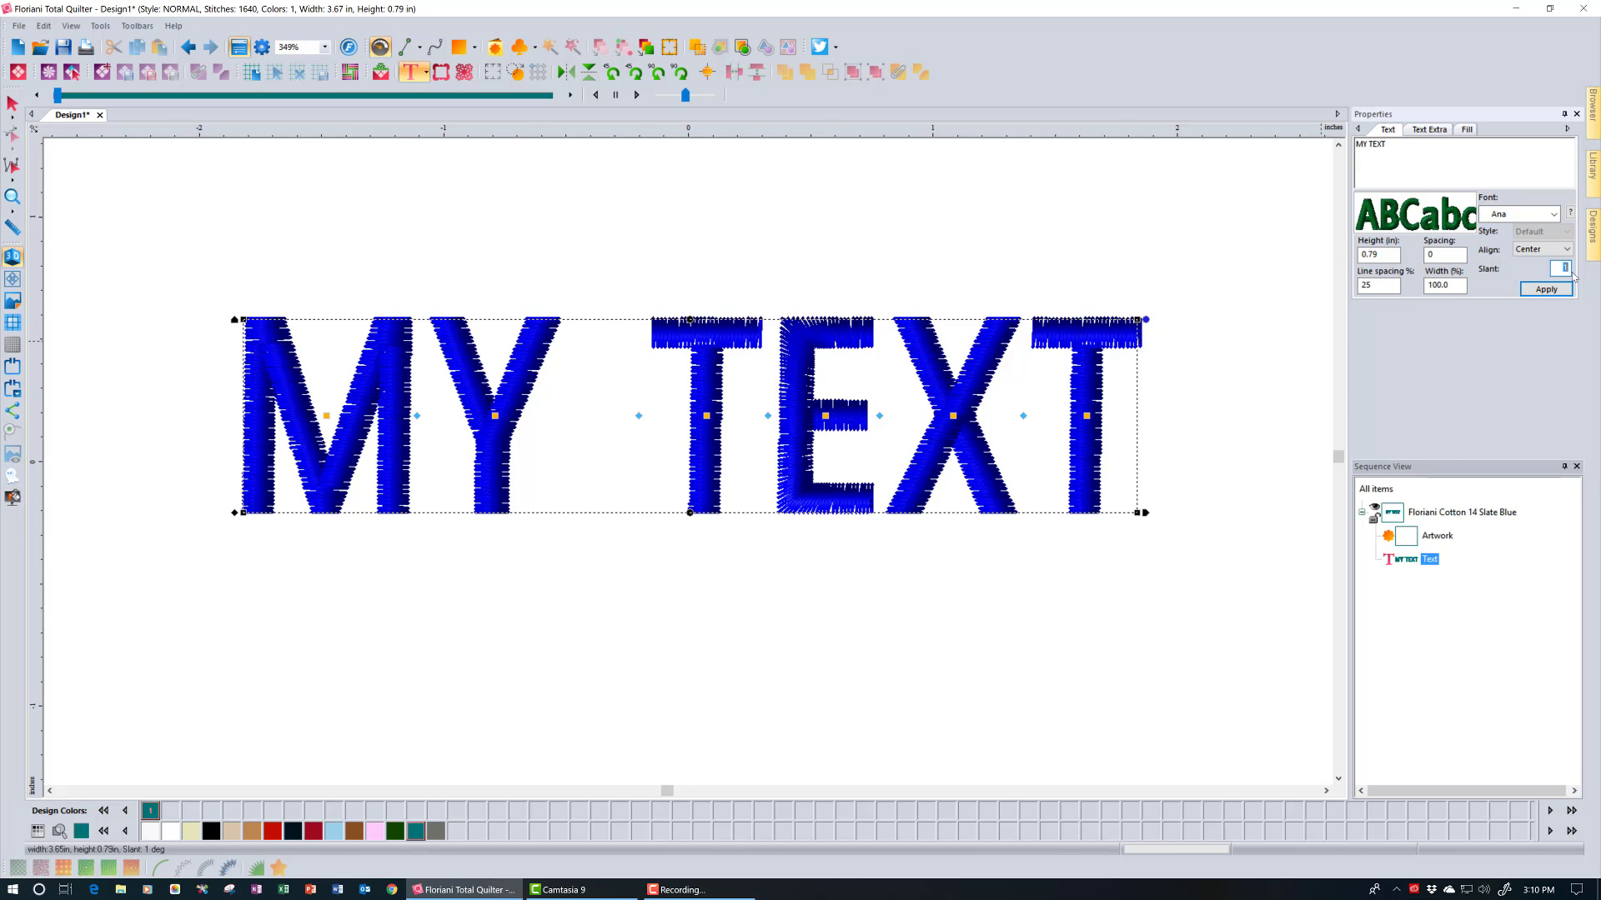
pyautogui.write('0')
pyautogui.click(1552, 291)
pyautogui.click(1552, 290)
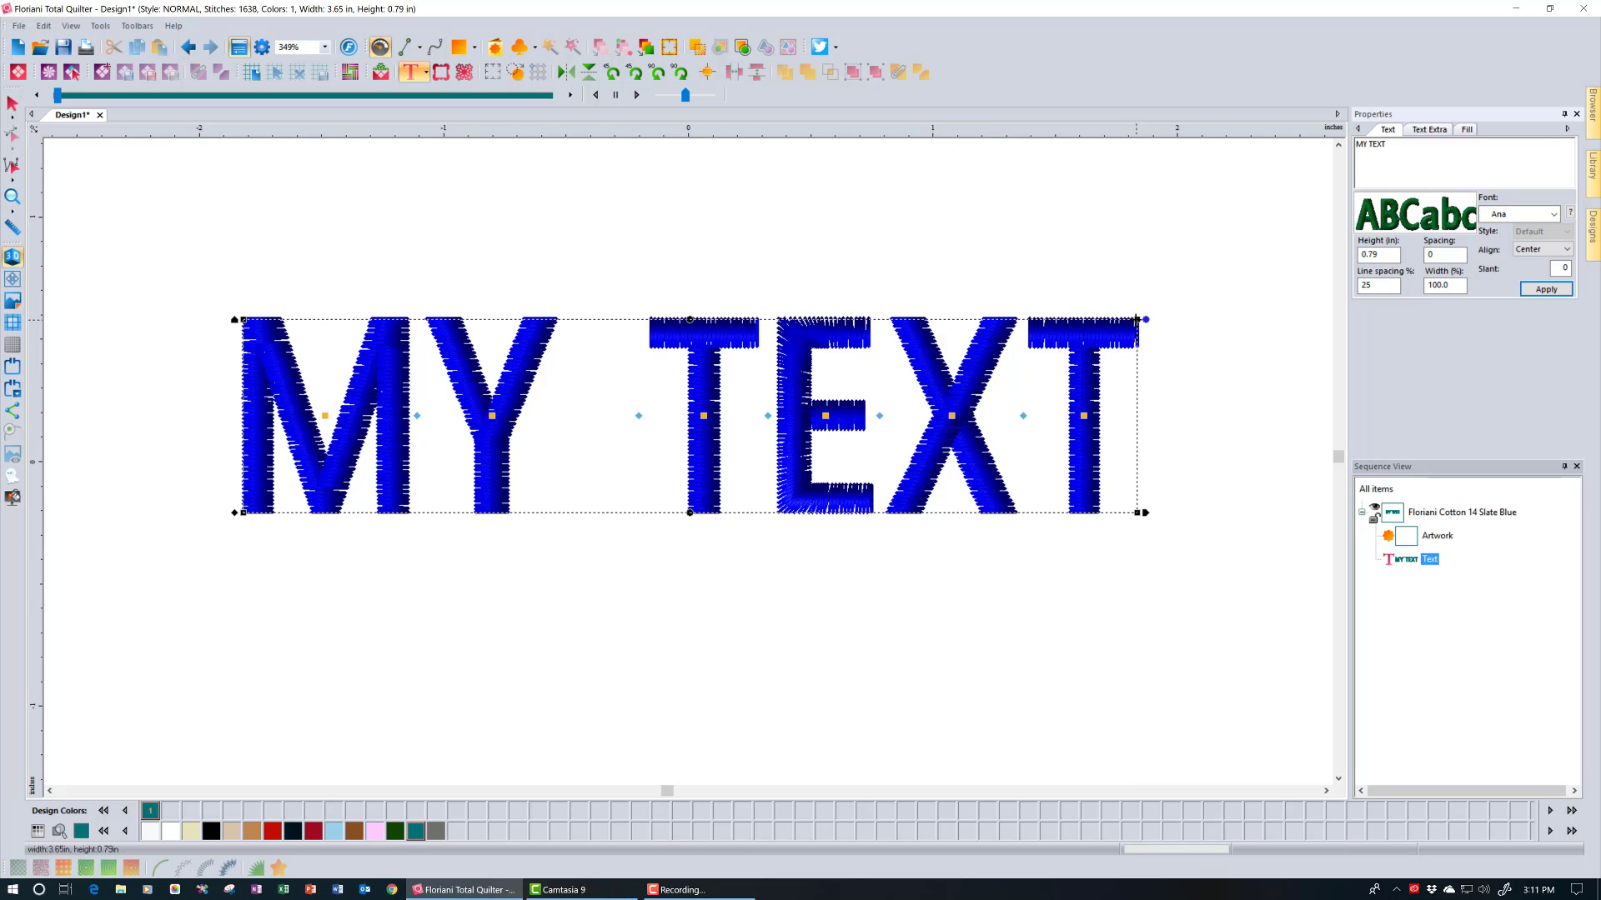
# Reshape the text frame by its corners so the letters grow taller toward the final T, and reset the frame.
pyautogui.moveTo(1137, 319); pyautogui.dragTo(1137, 177)
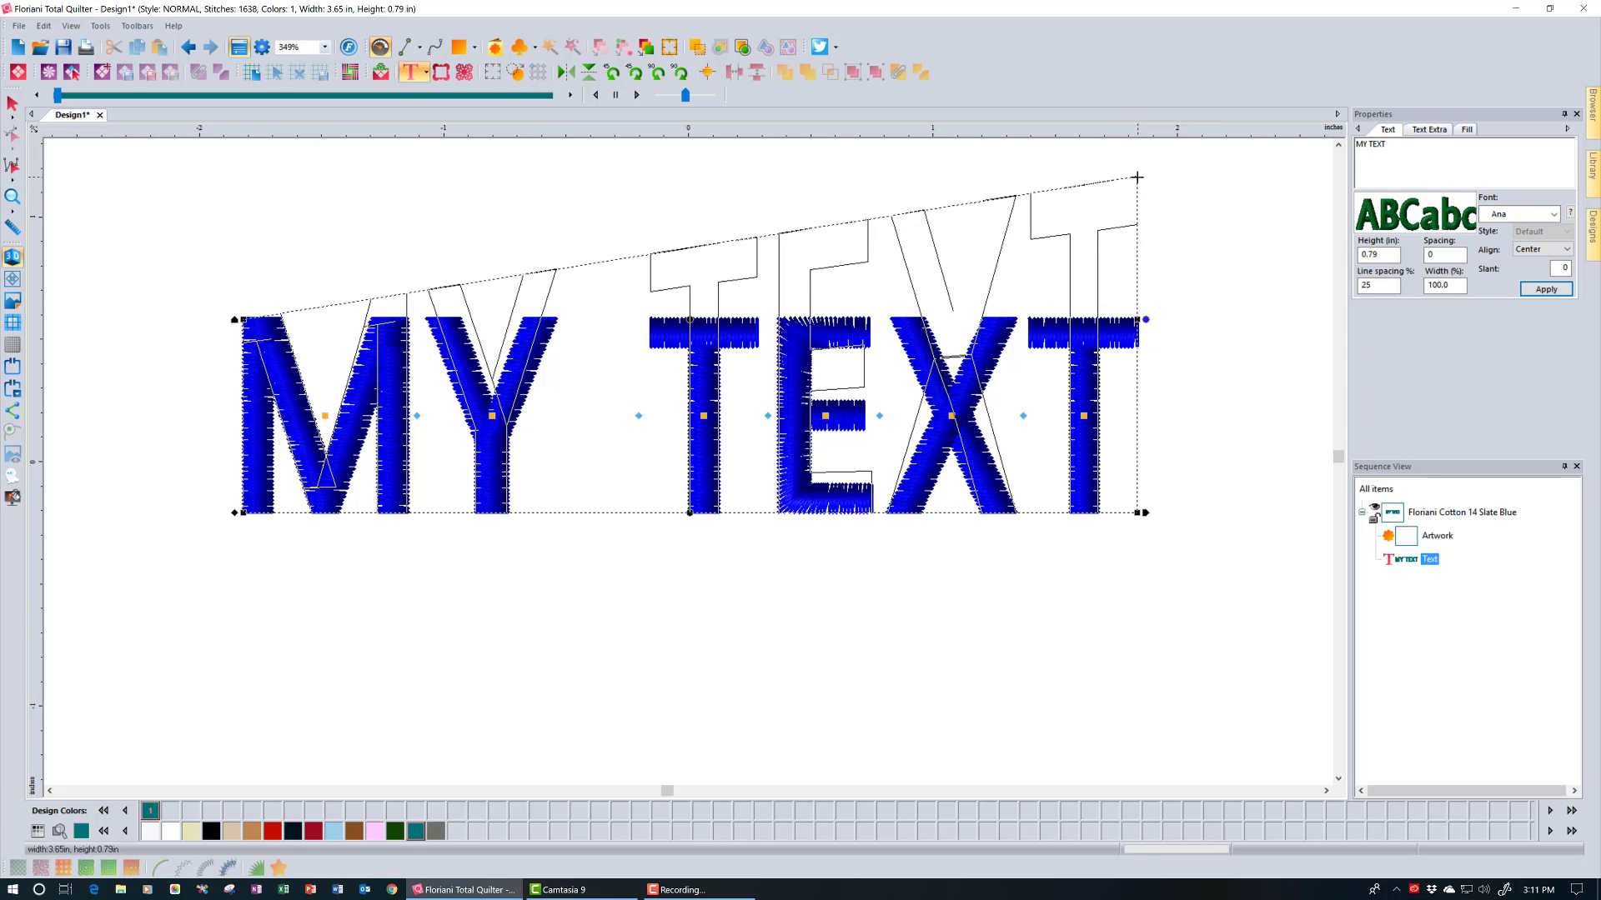
pyautogui.moveTo(1137, 176); pyautogui.dragTo(1137, 176)
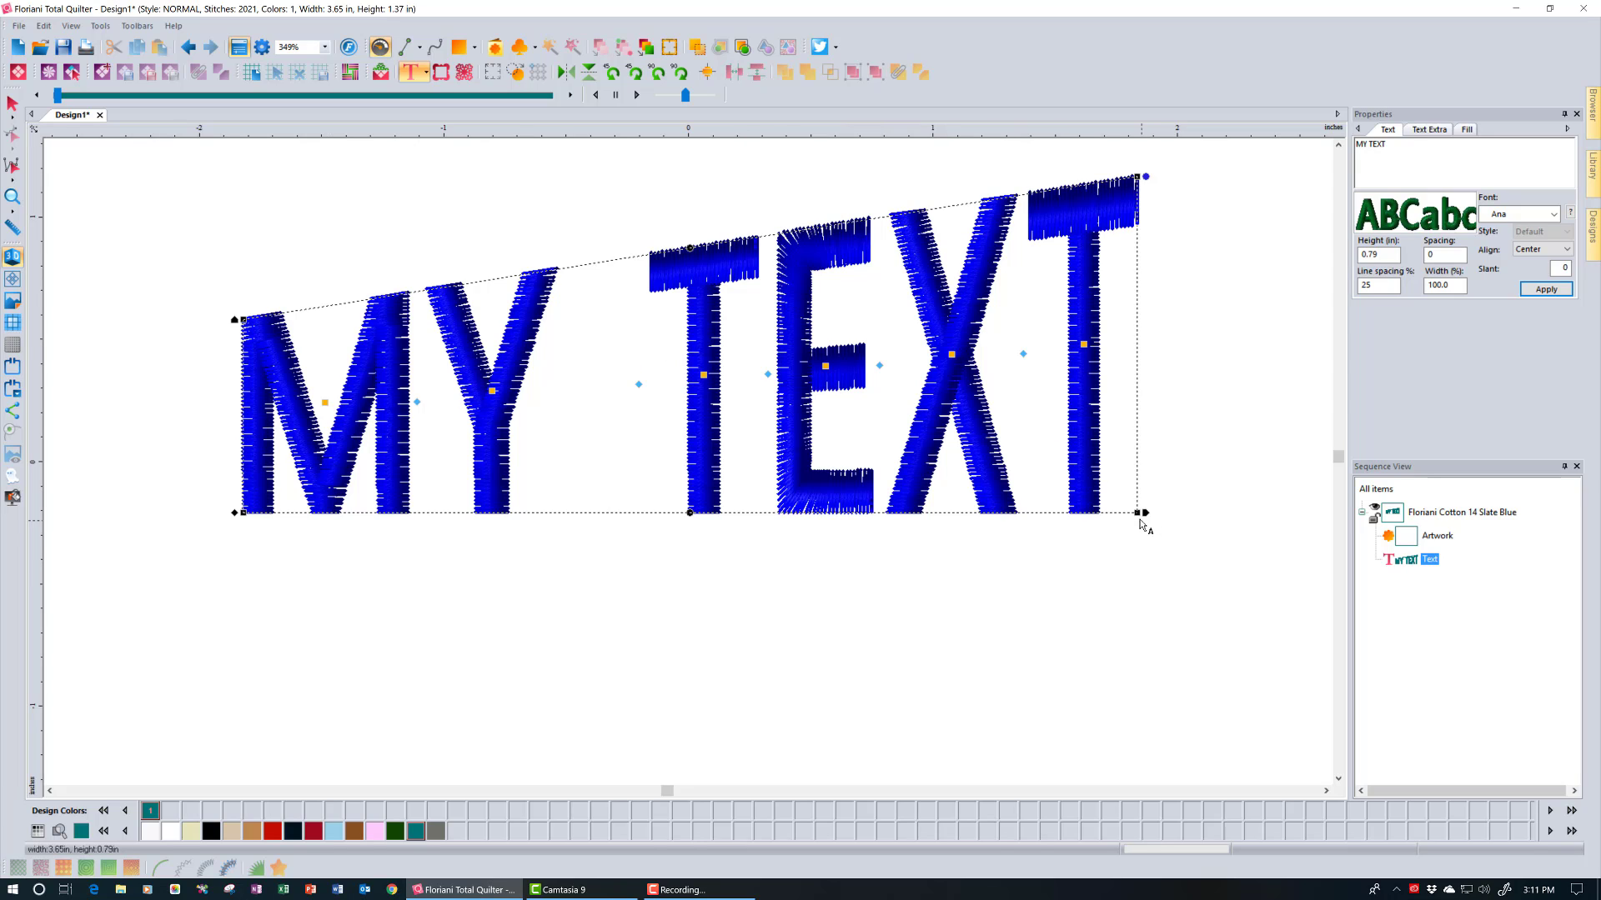
pyautogui.moveTo(1137, 513); pyautogui.dragTo(1141, 600)
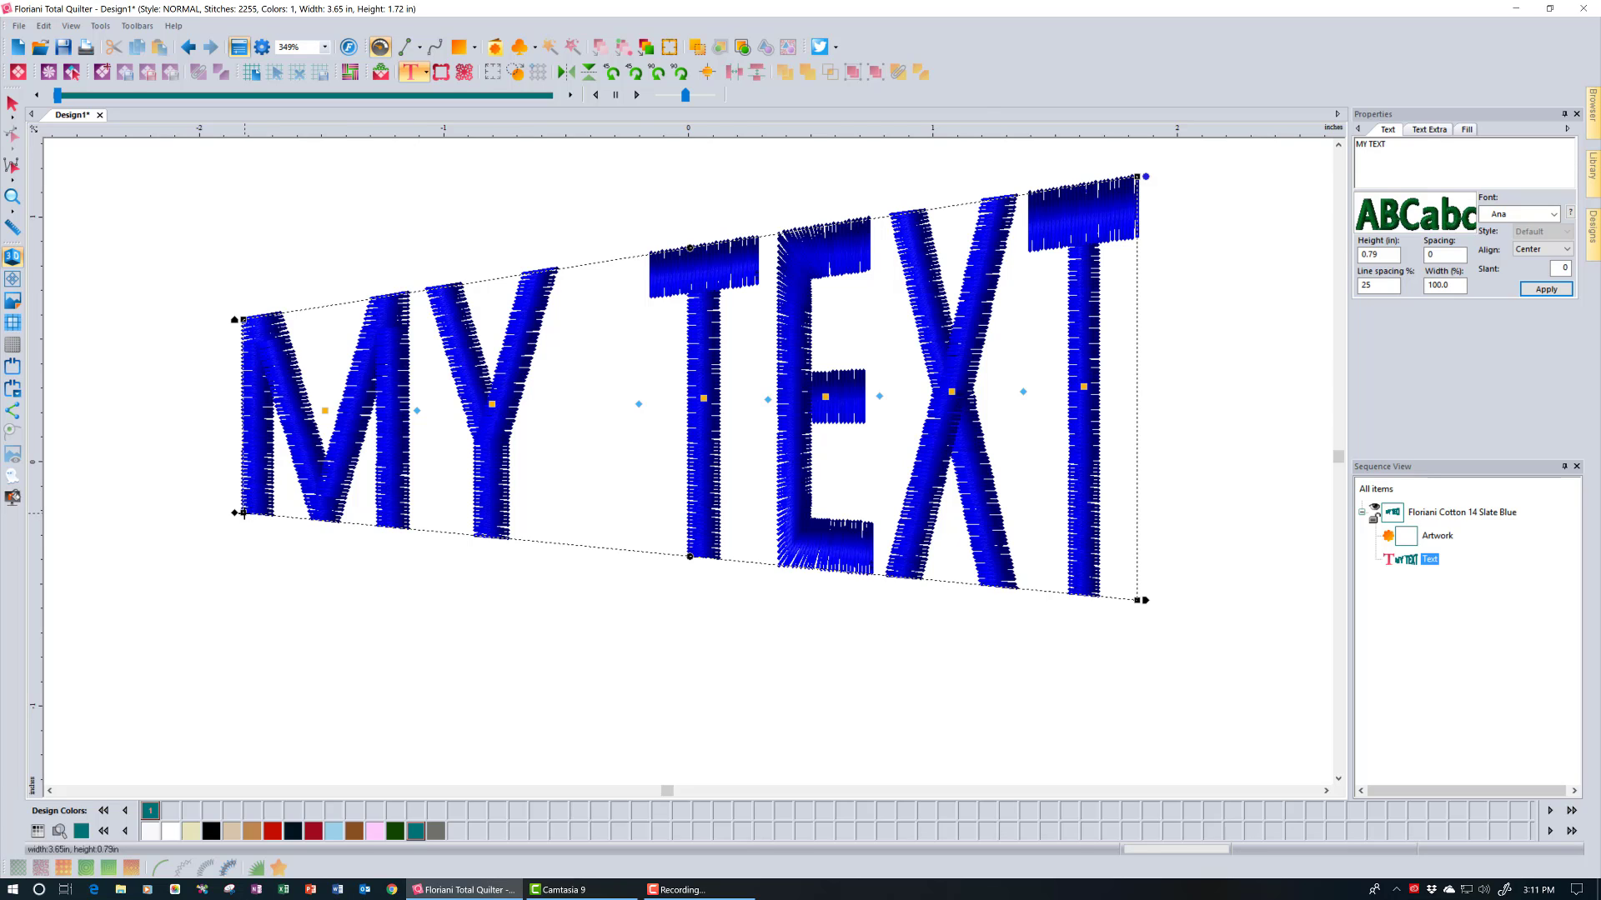
pyautogui.moveTo(243, 512); pyautogui.dragTo(239, 351)
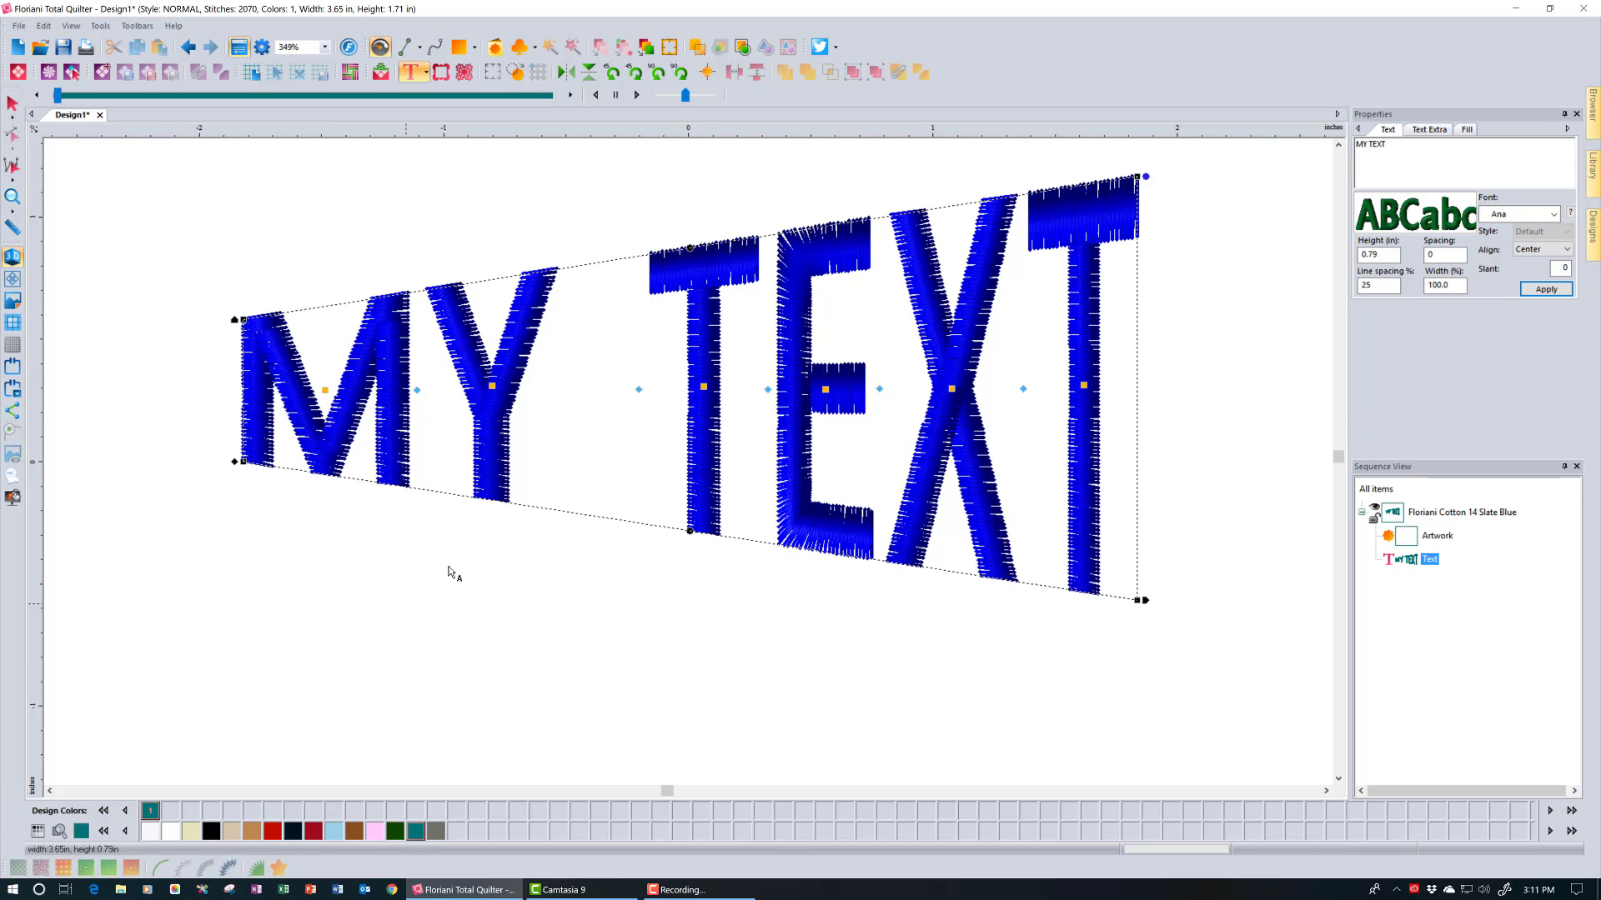
pyautogui.rightClick(481, 438)
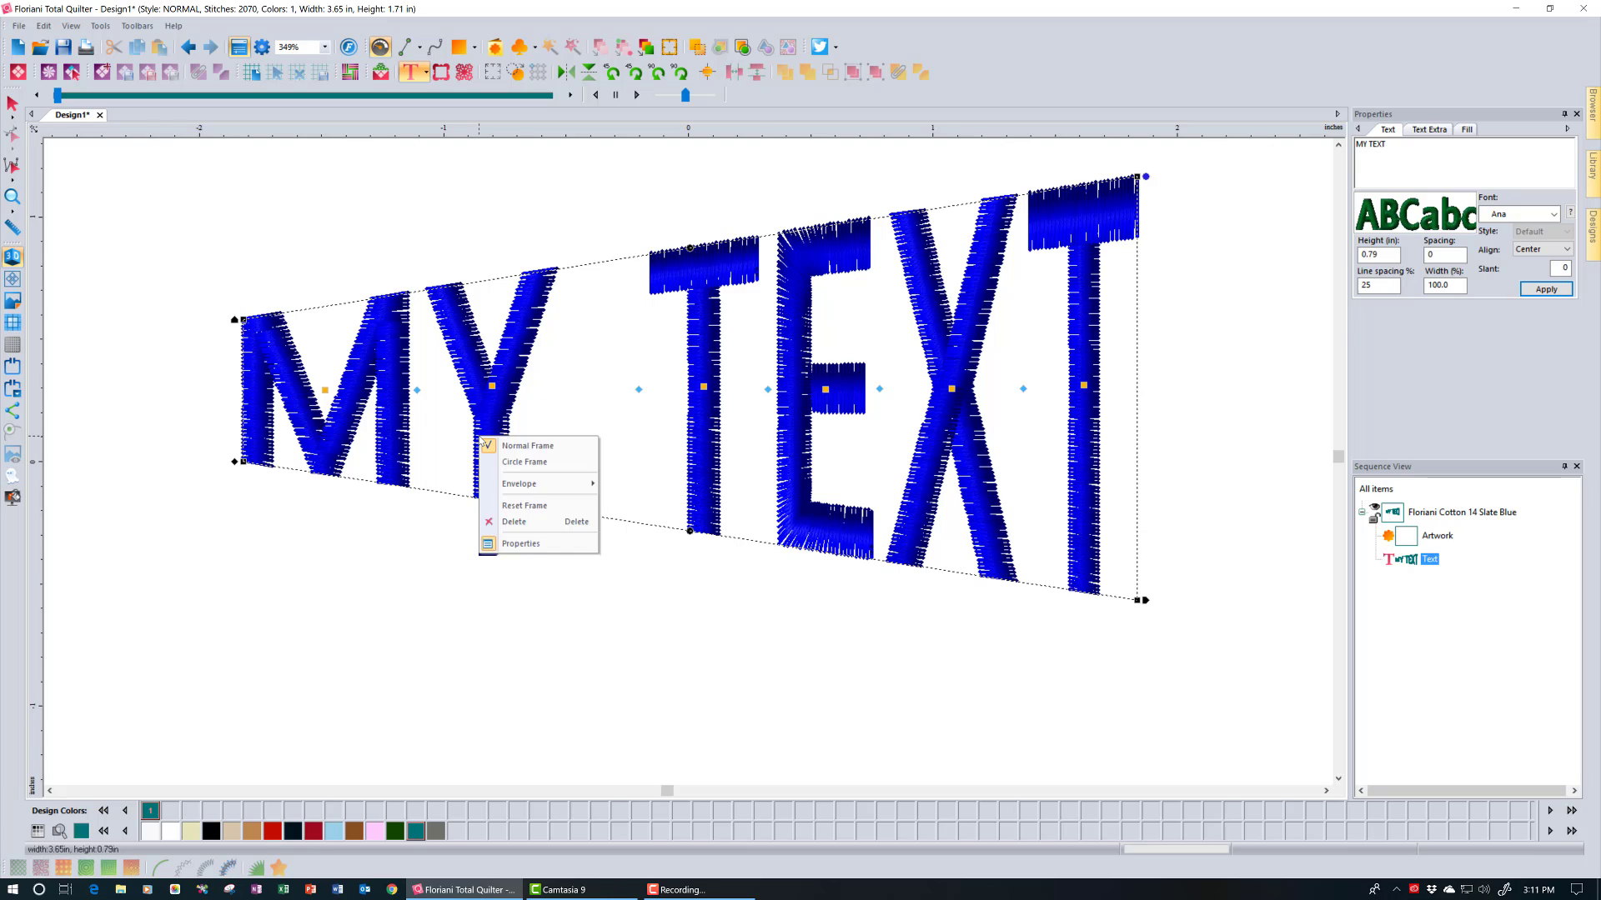
pyautogui.click(532, 506)
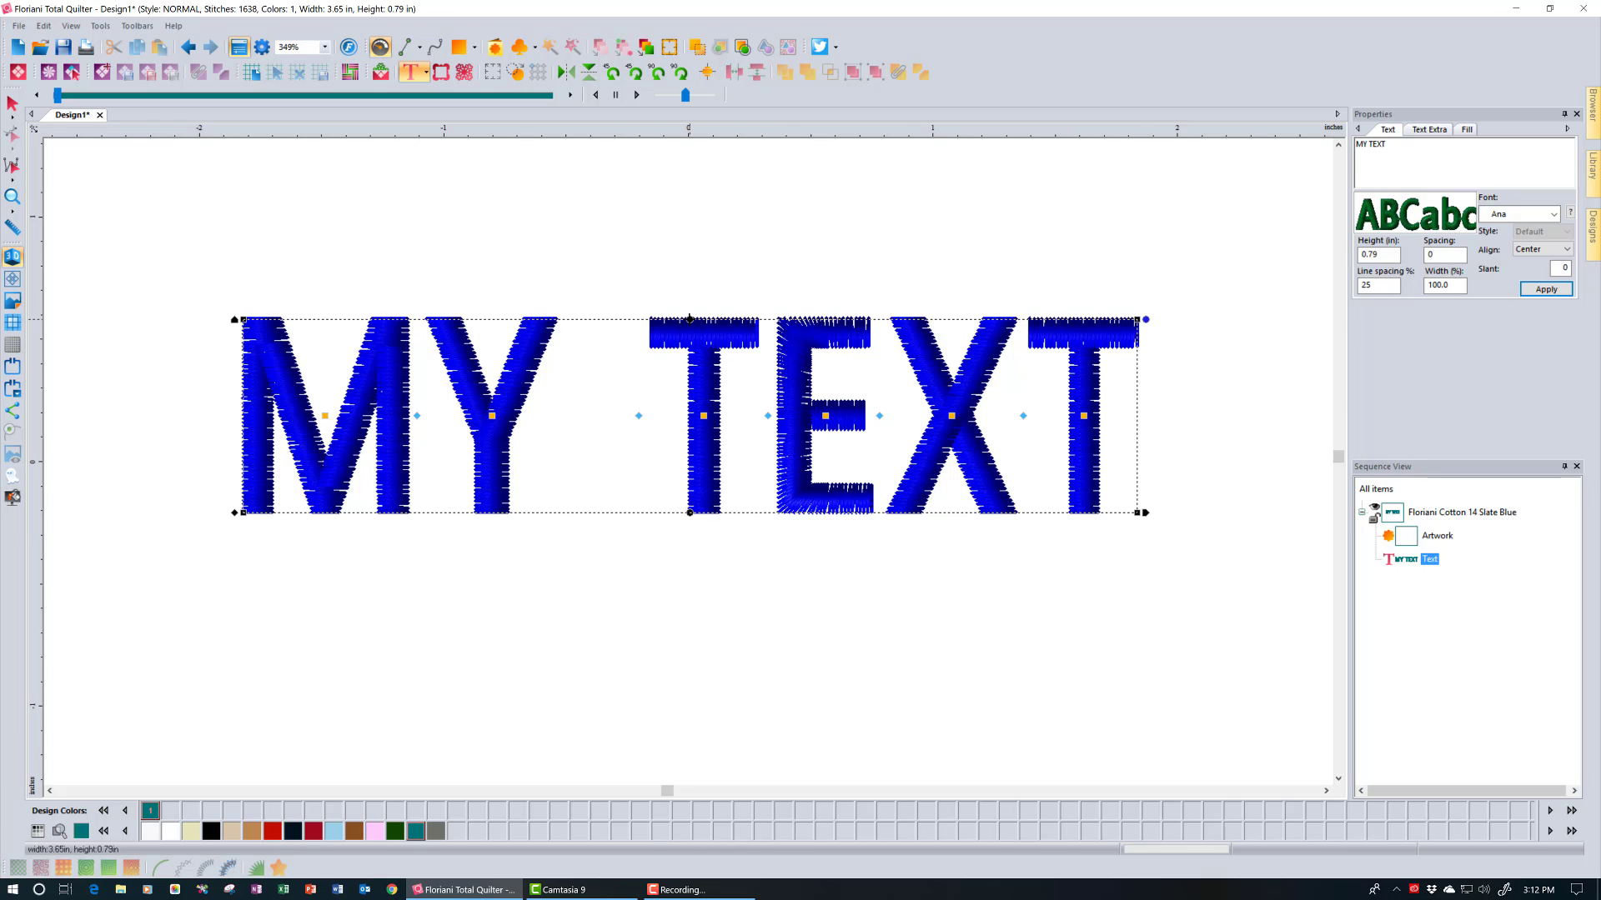
# Bow the text frame's upper and lower edges inward with their midpoint handles, and reset the frame.
pyautogui.moveTo(689, 319); pyautogui.dragTo(689, 192)
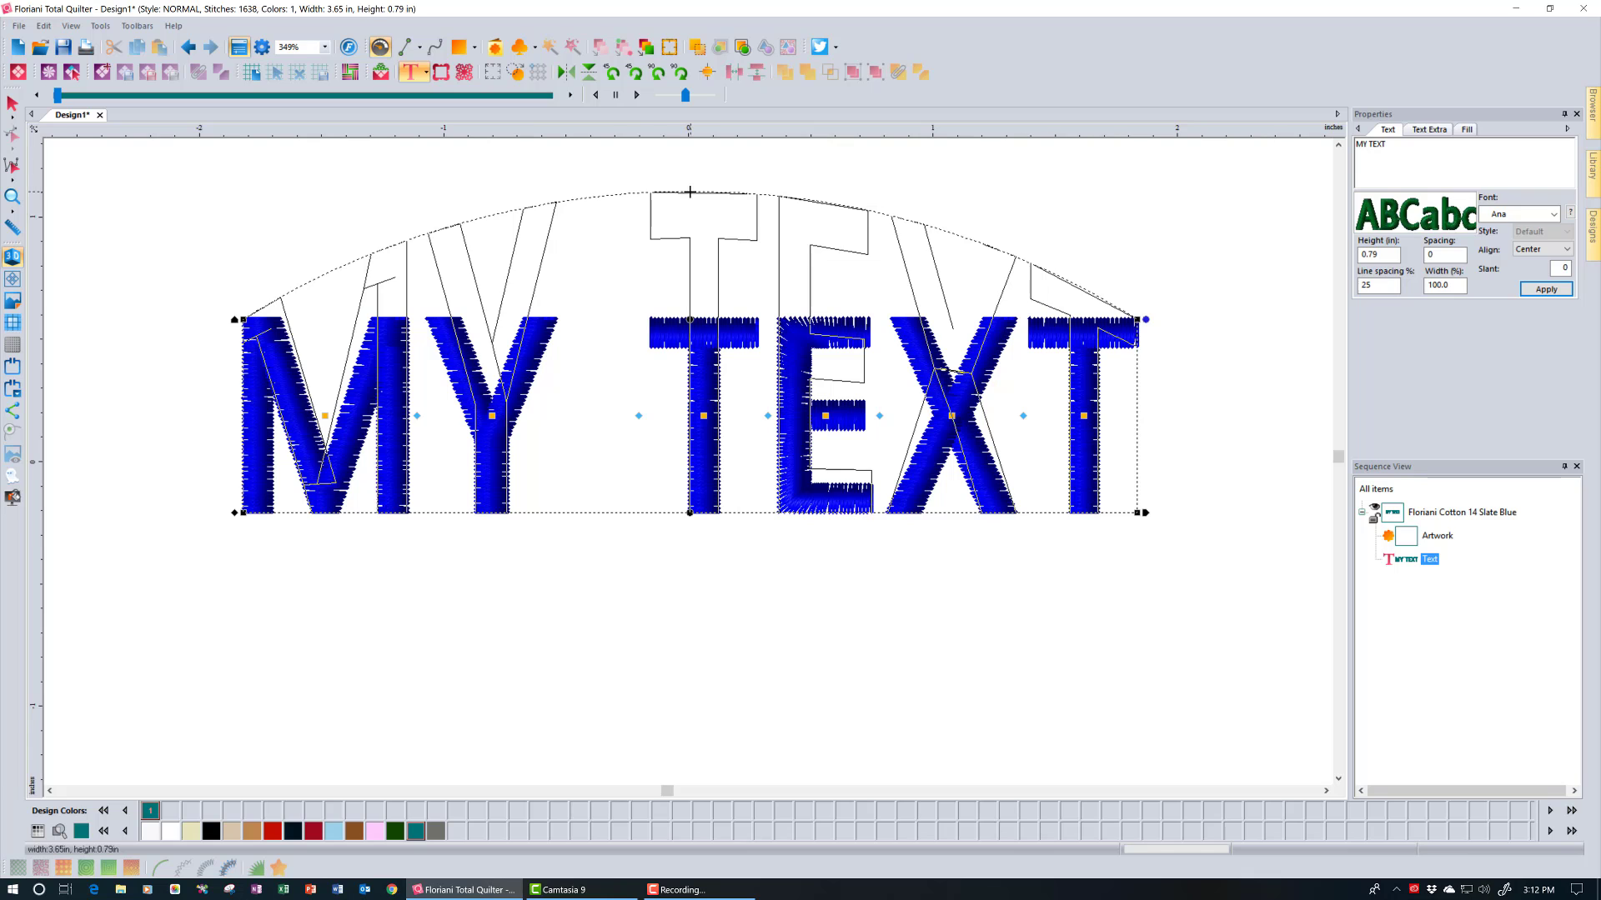
pyautogui.moveTo(690, 192); pyautogui.dragTo(677, 404)
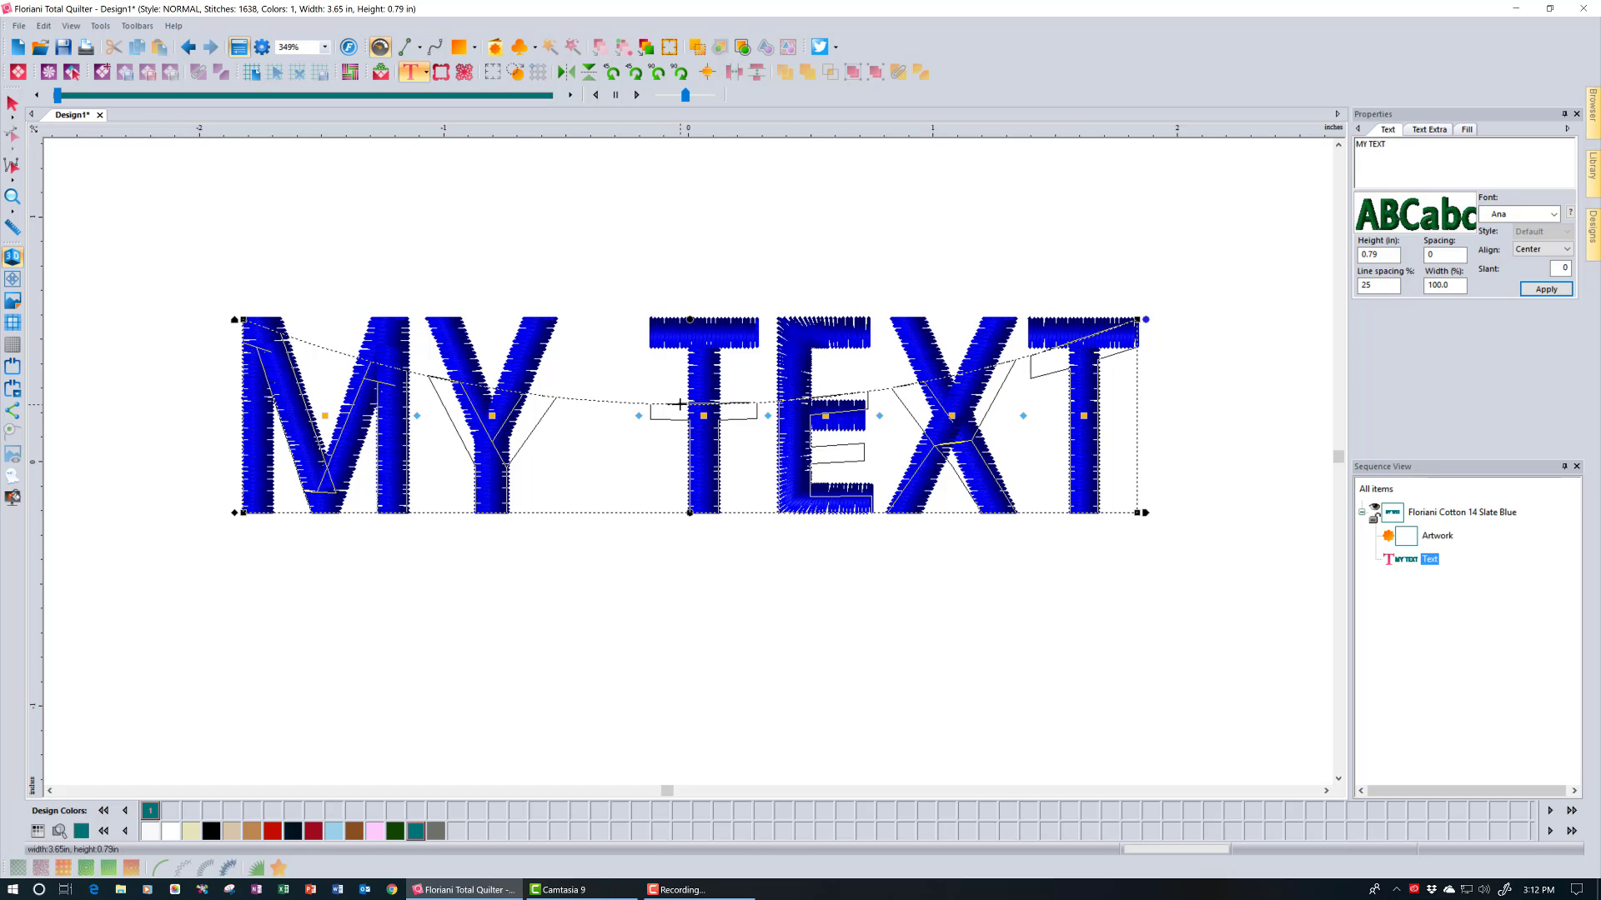
pyautogui.moveTo(679, 405); pyautogui.dragTo(677, 407)
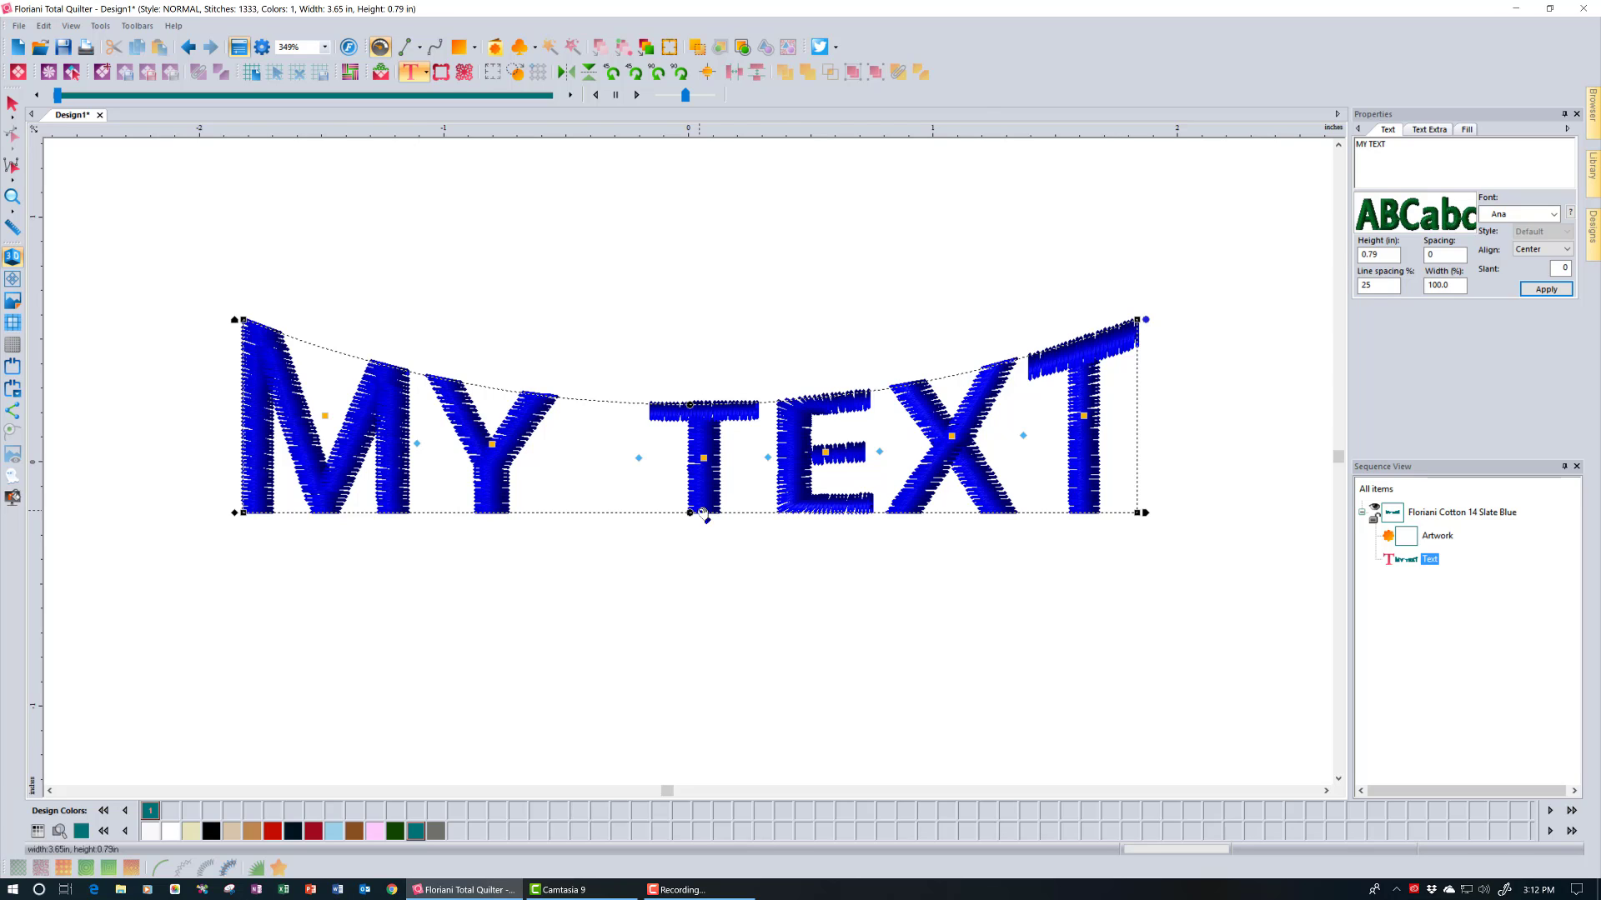
pyautogui.moveTo(689, 512); pyautogui.dragTo(690, 467)
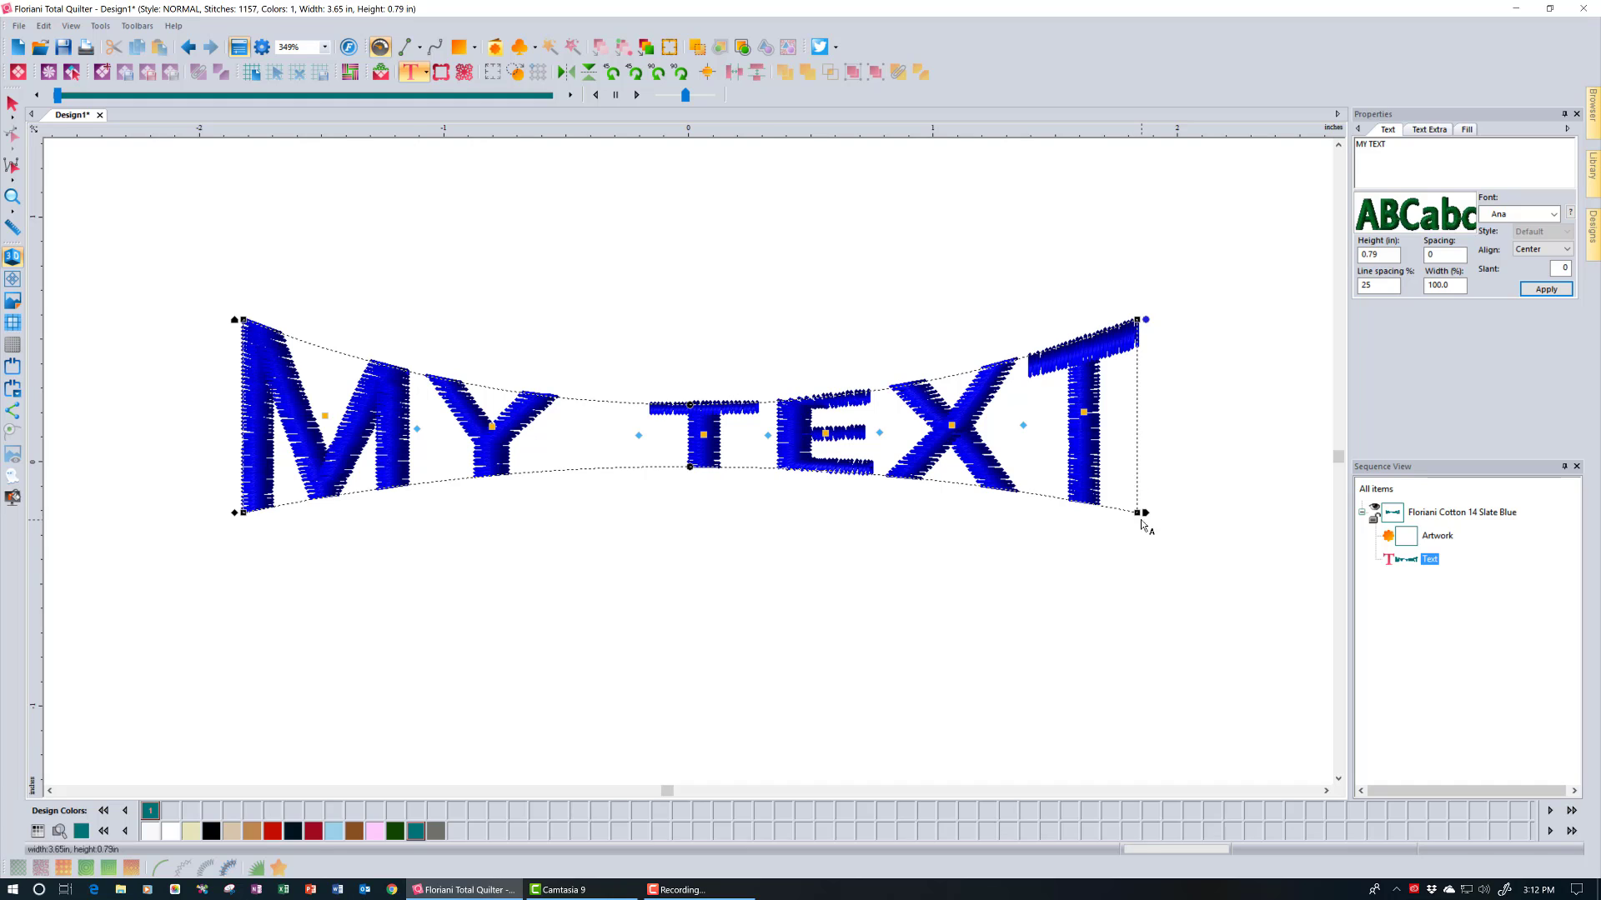
pyautogui.rightClick(786, 443)
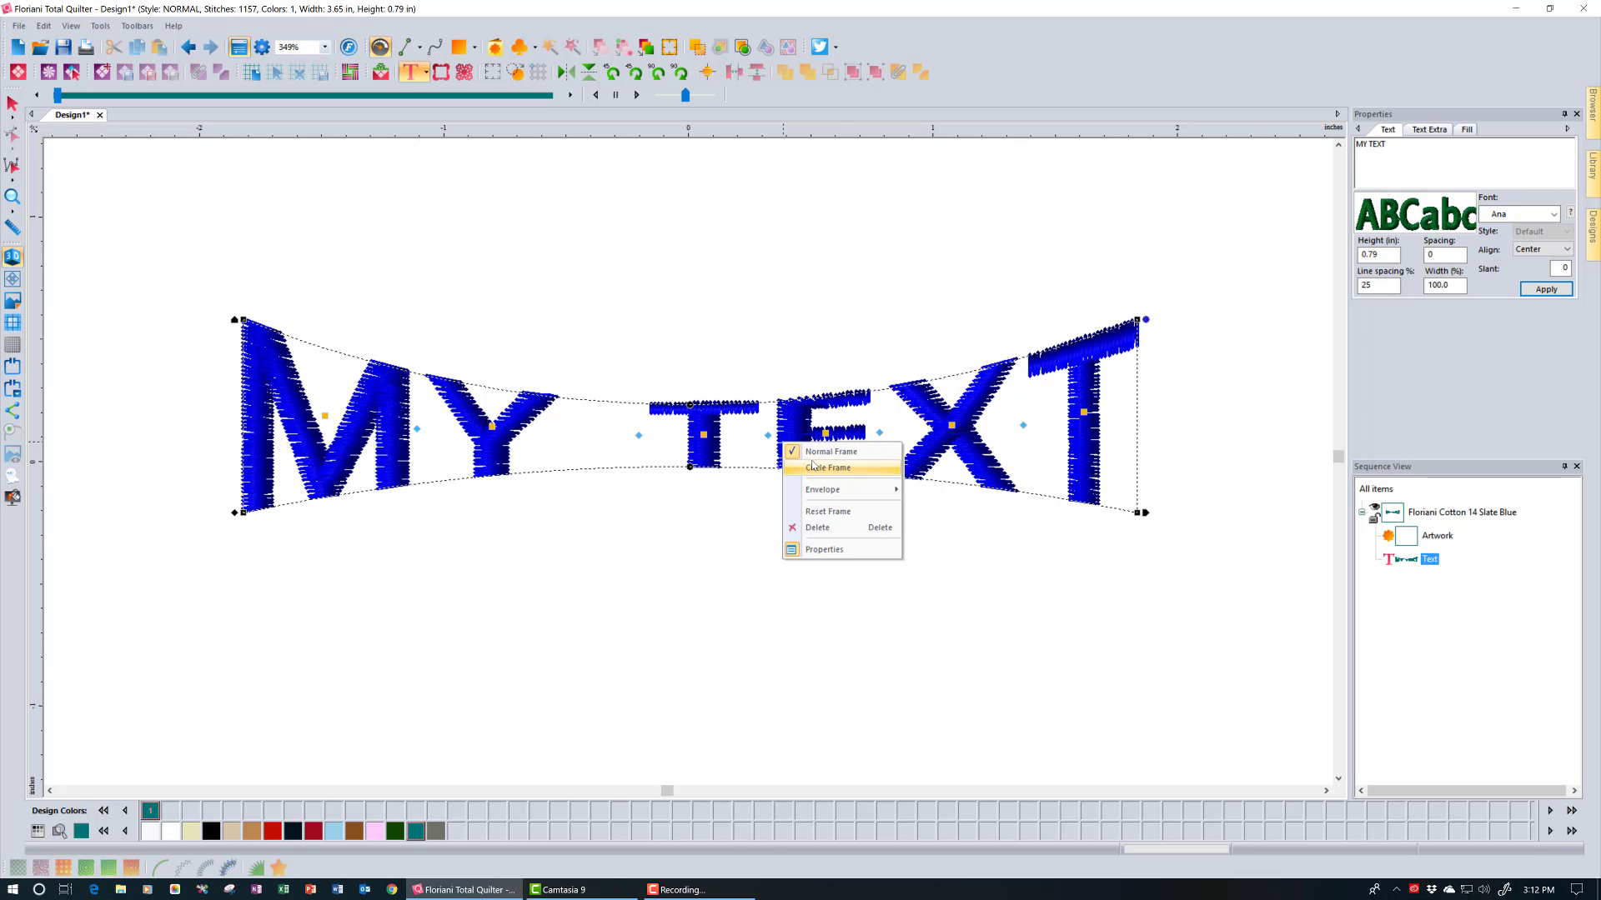
pyautogui.click(827, 511)
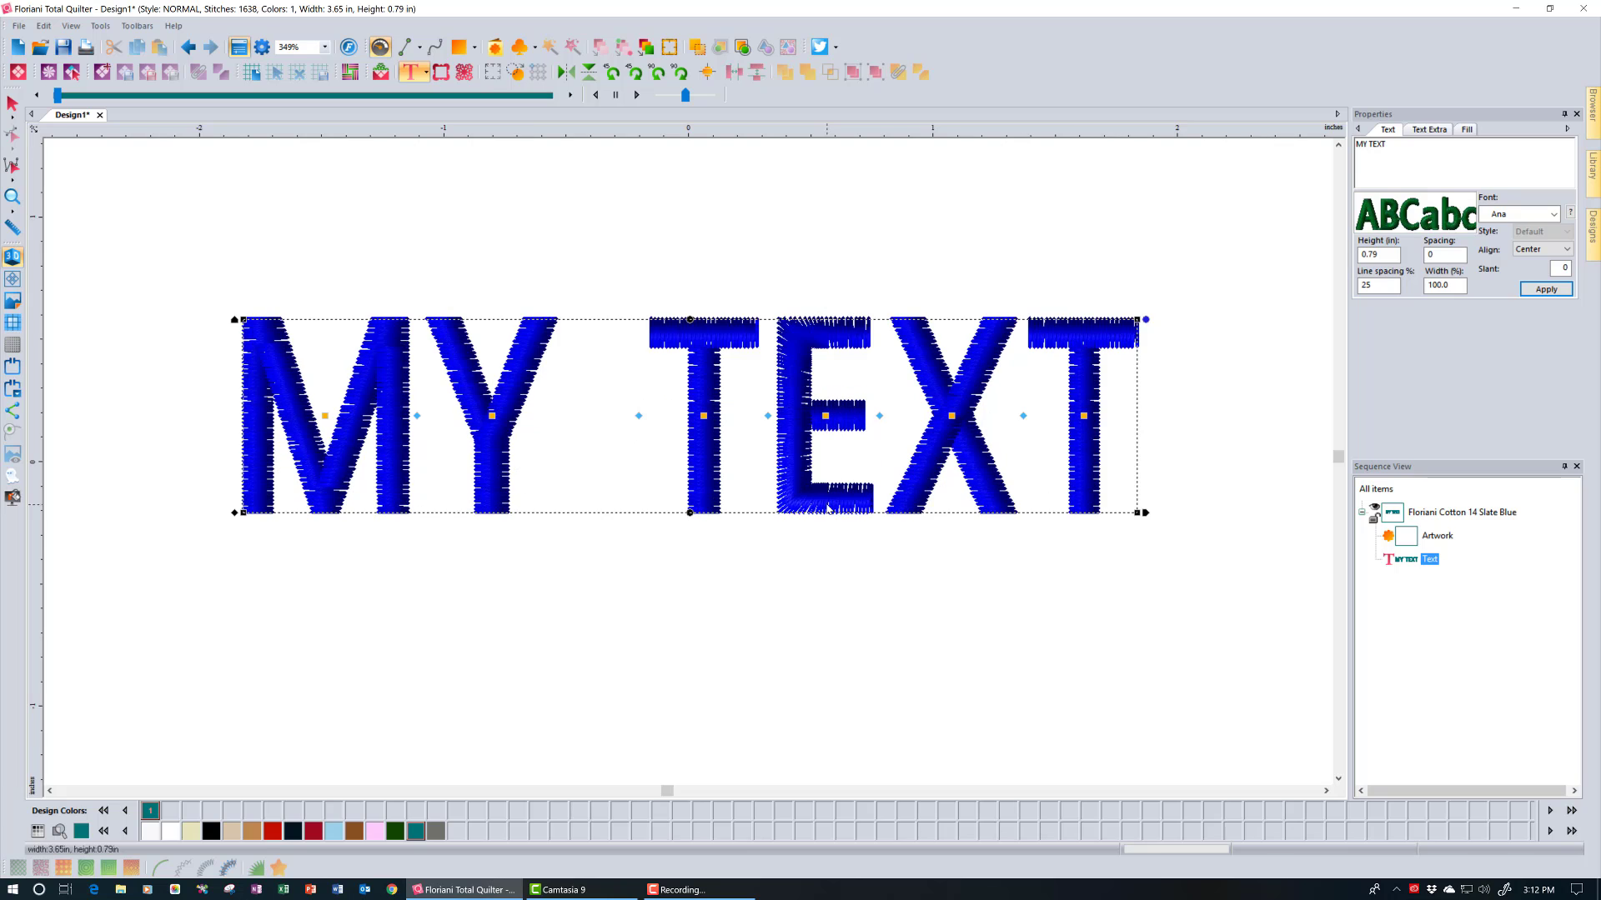
# Apply the Double Concave Bridges envelope to the lettering, raise its lower curve slightly, and reset the frame.
pyautogui.rightClick(706, 471)
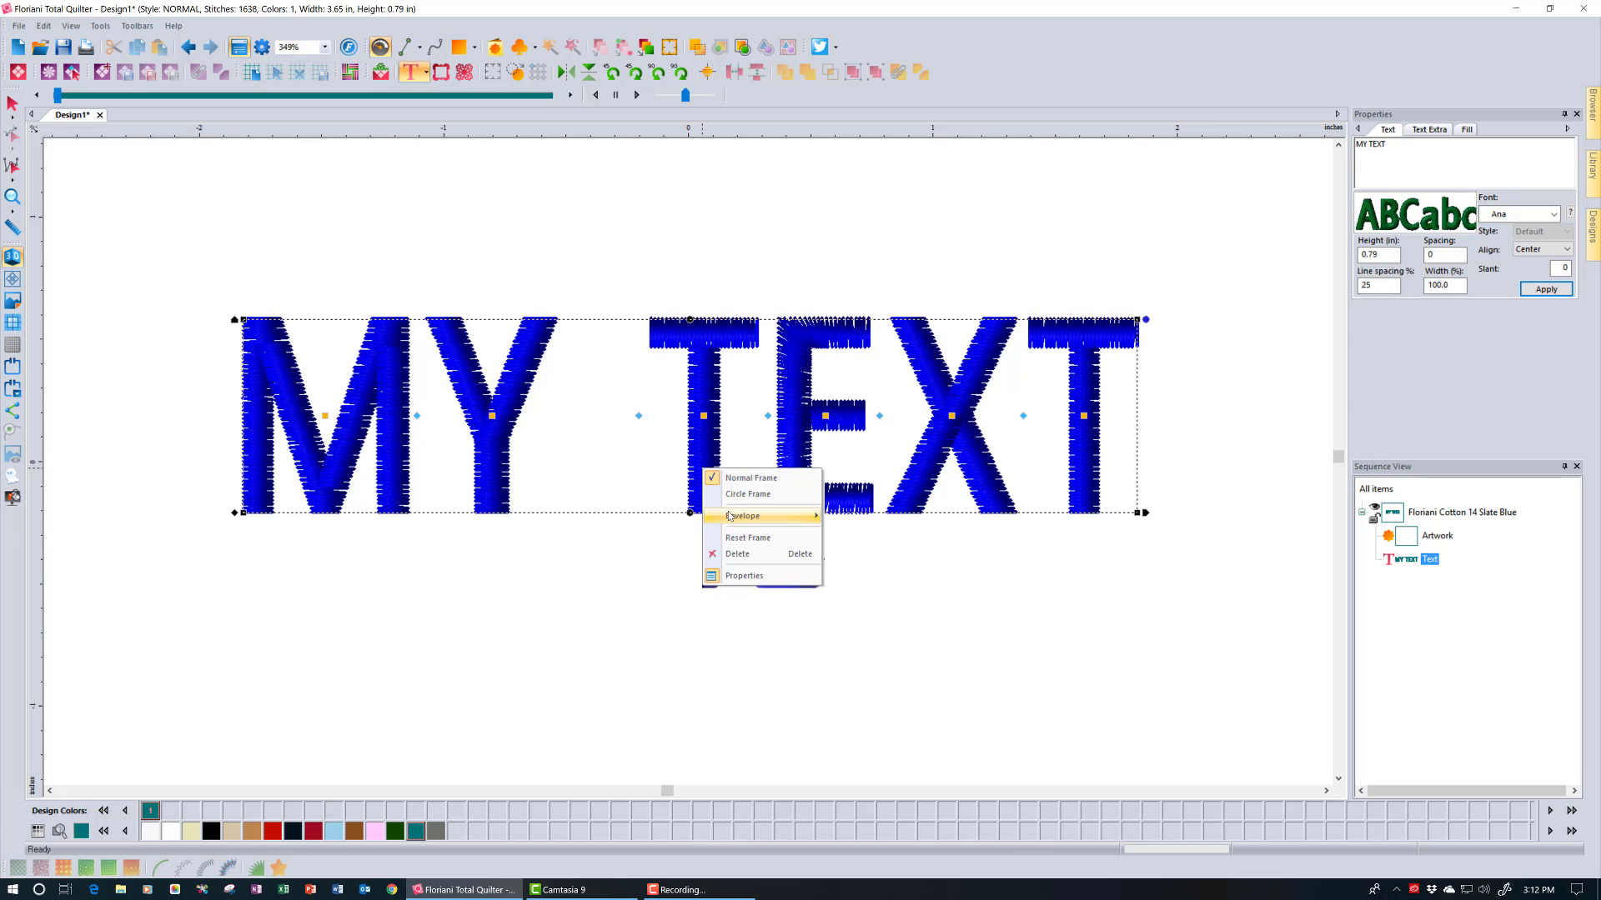
pyautogui.moveTo(729, 516)
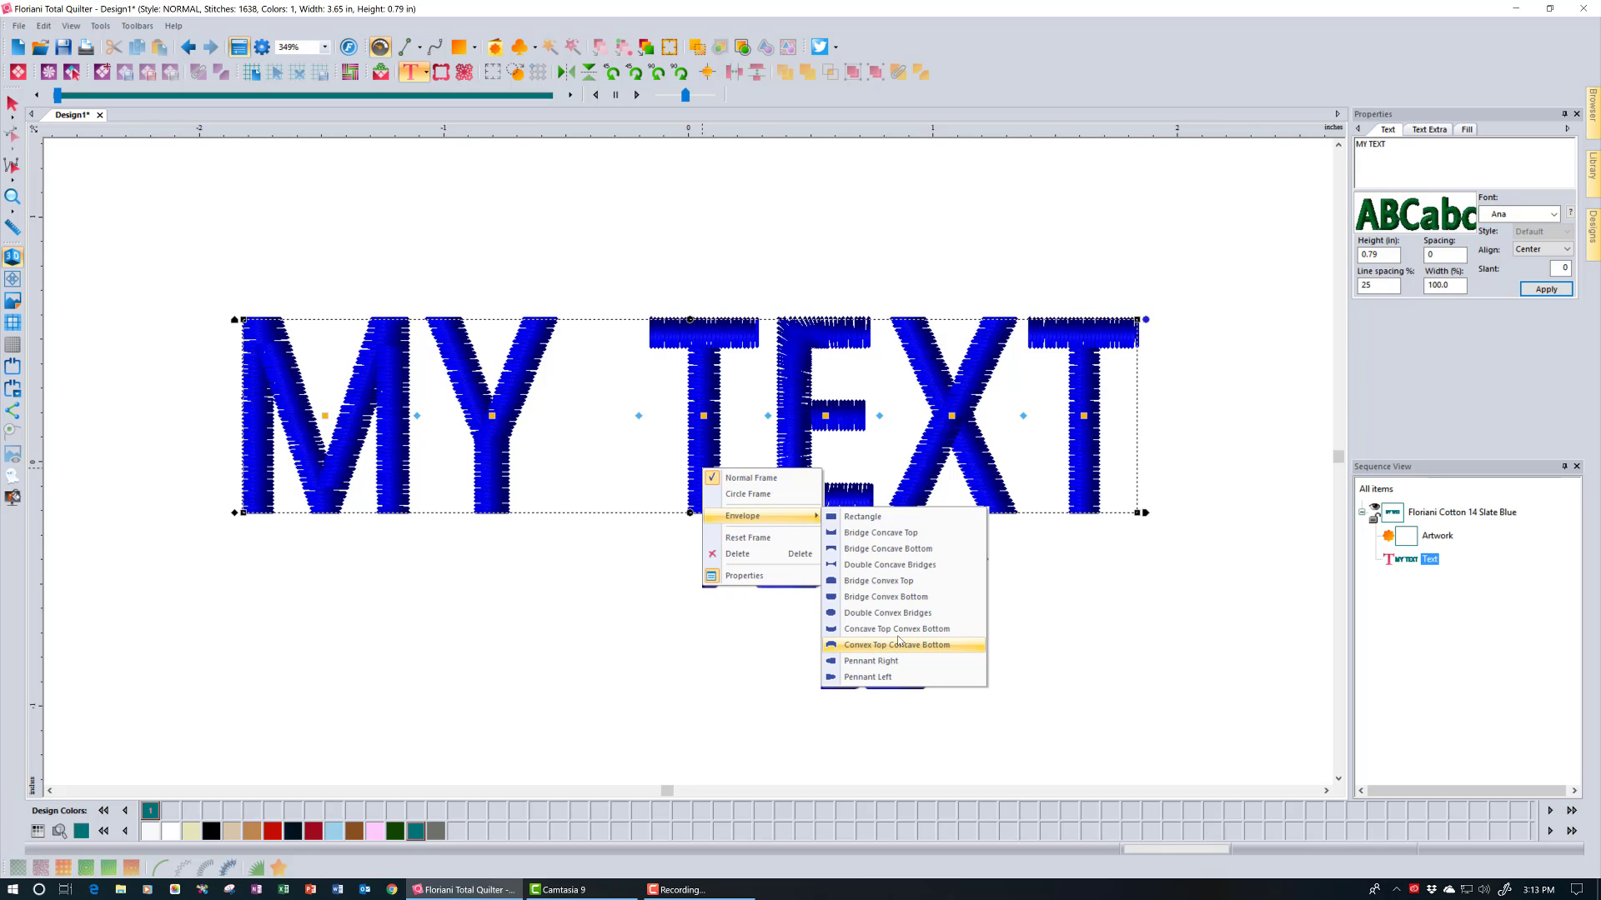
pyautogui.click(879, 566)
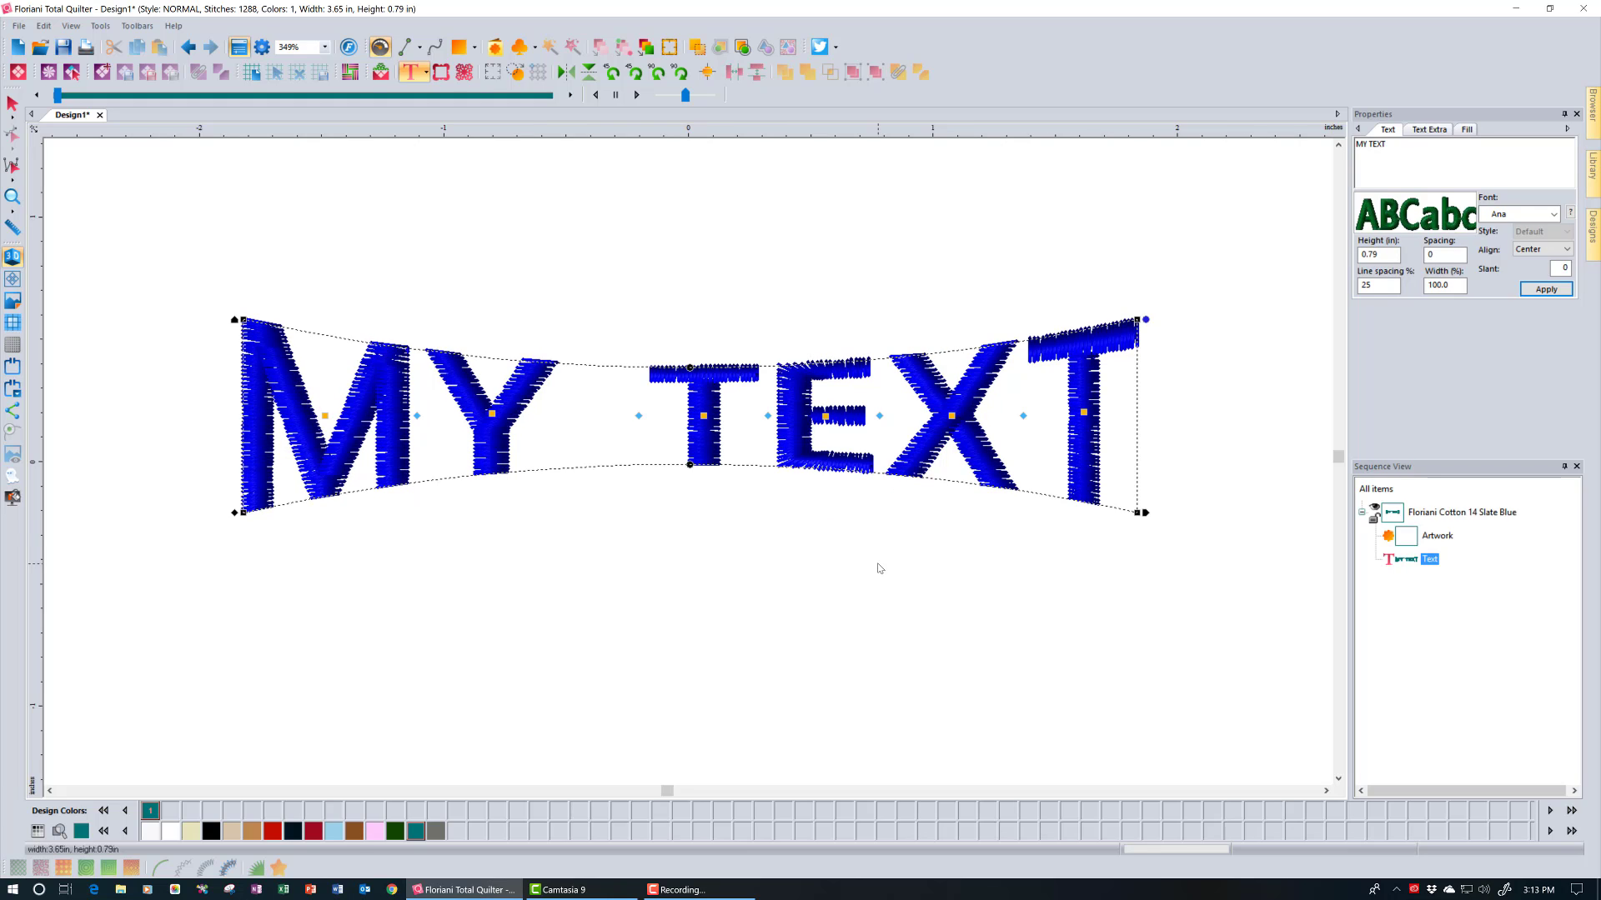
pyautogui.click(689, 464)
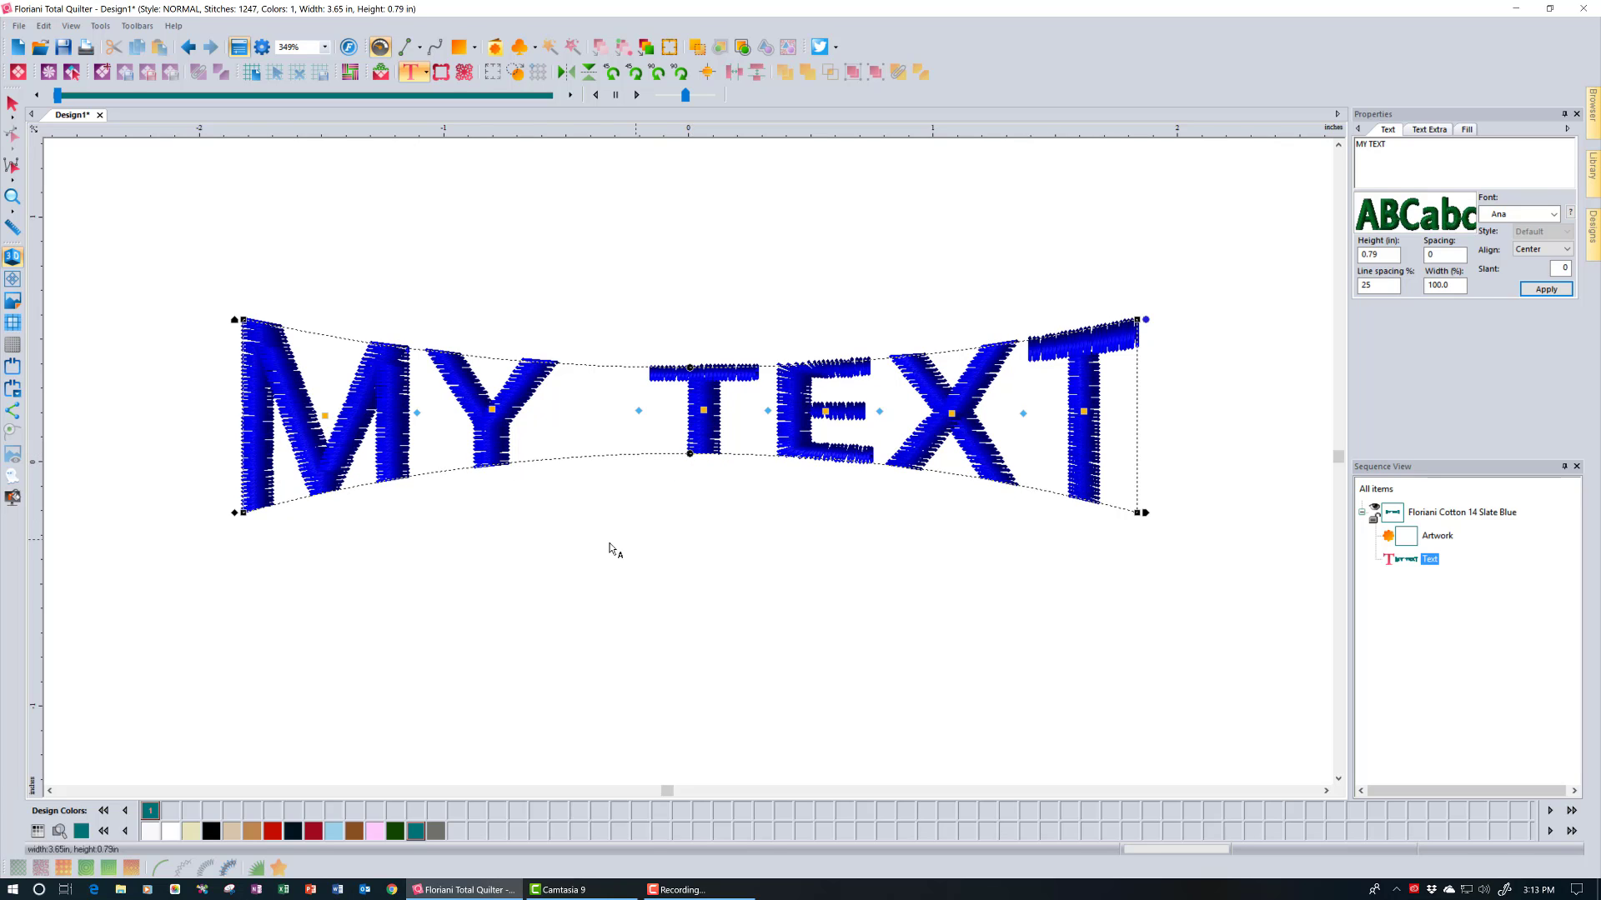
pyautogui.rightClick(484, 440)
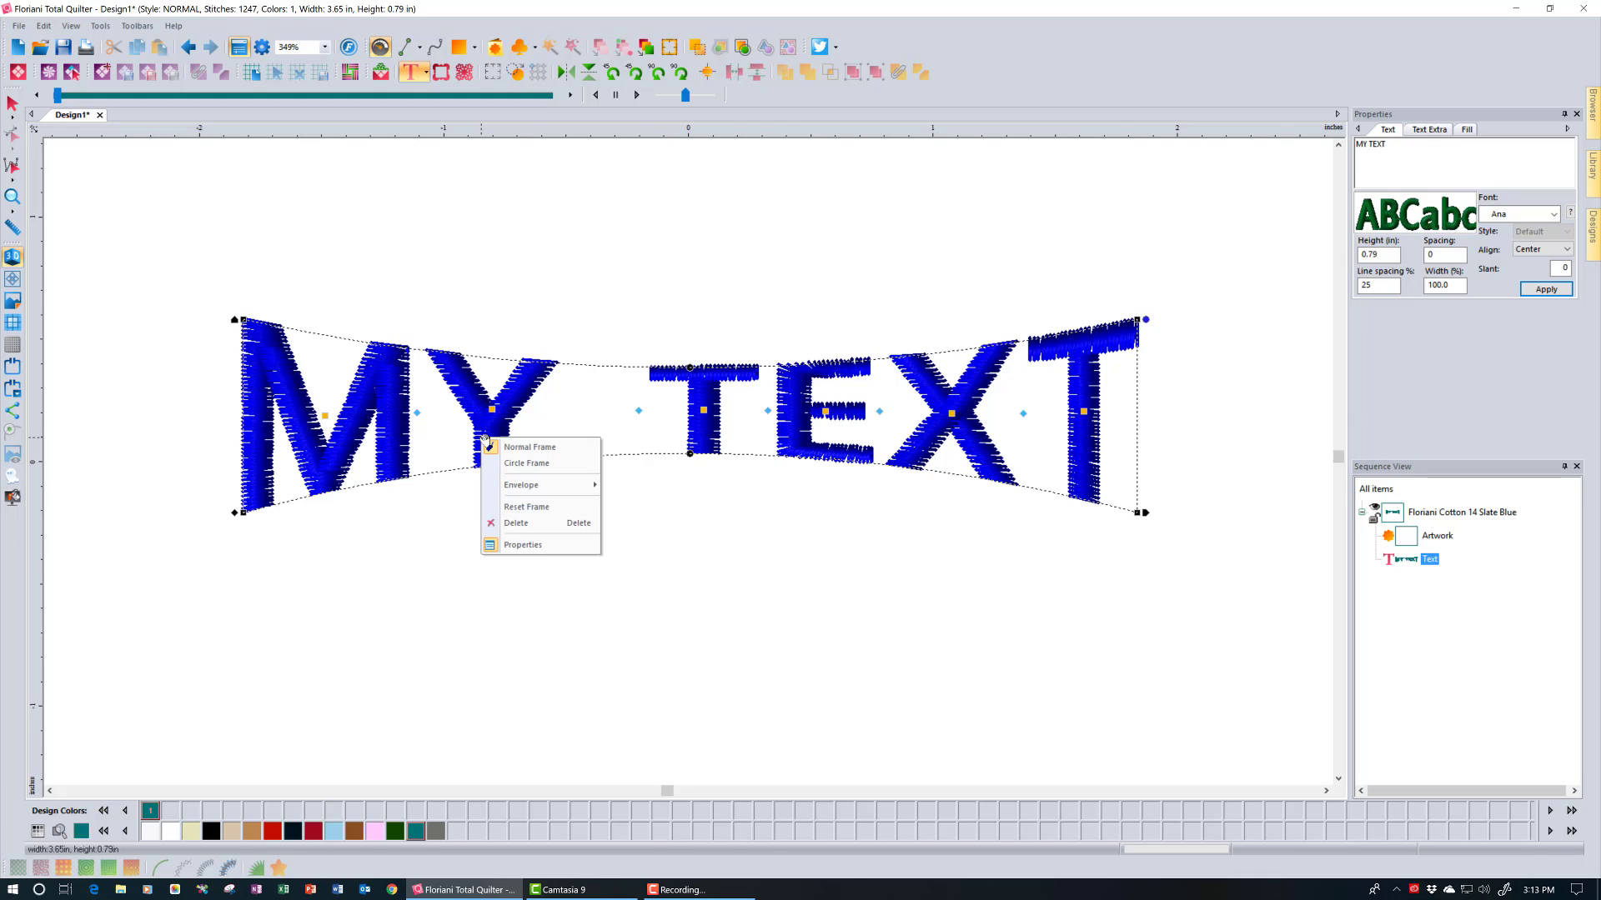
pyautogui.click(532, 507)
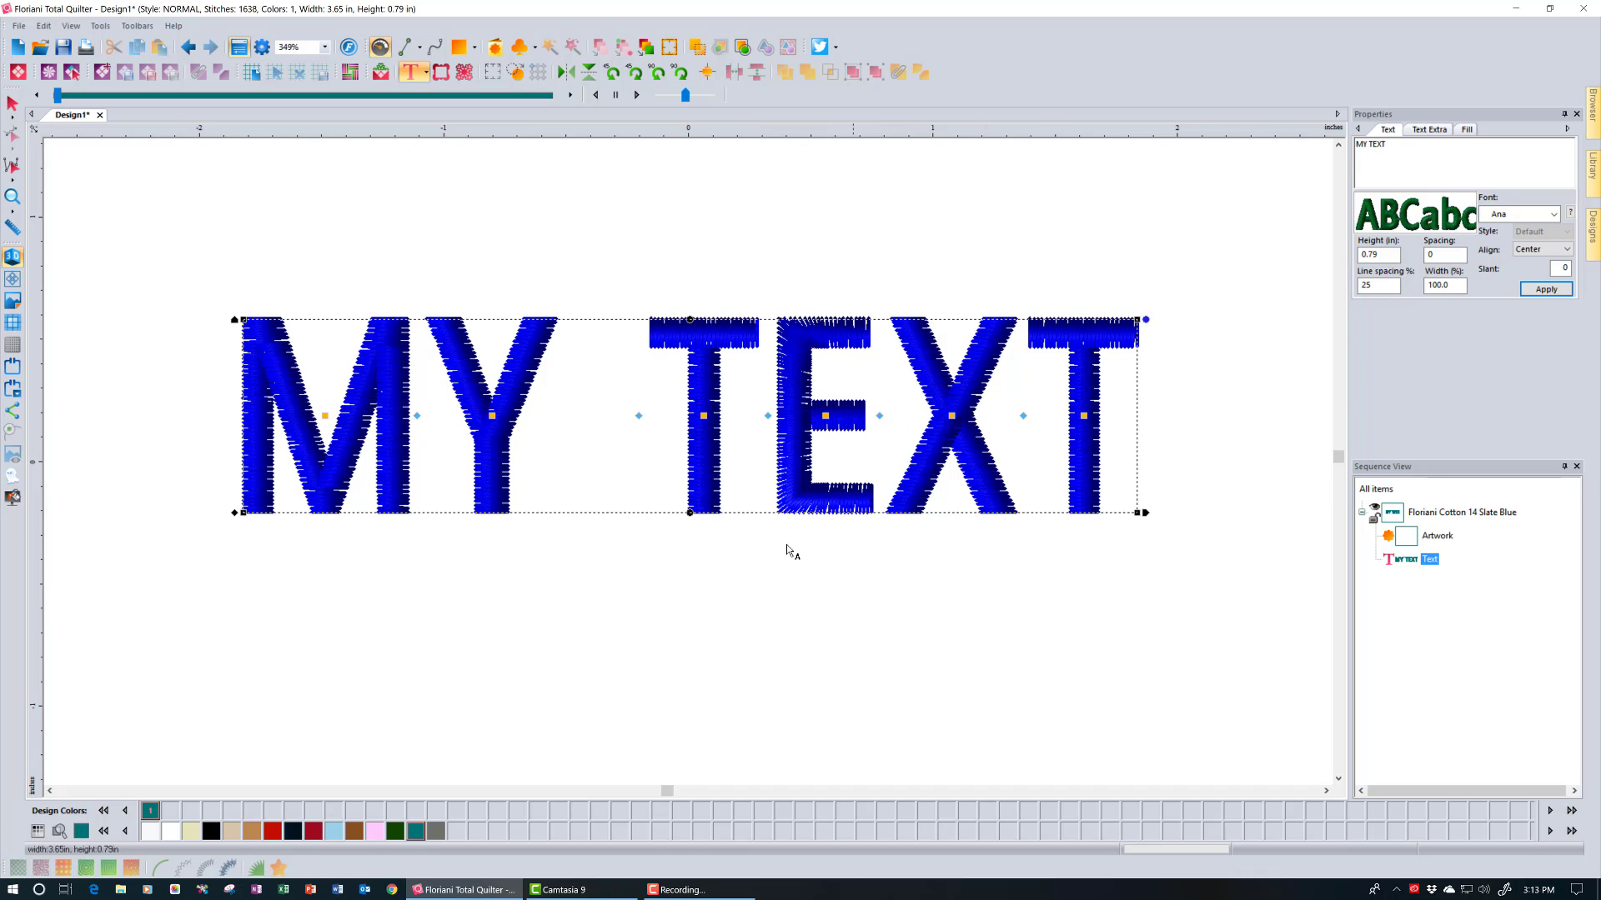
# Enlarge the letter M on its own, move it slightly up and outward, and rotate it counterclockwise.
pyautogui.click(324, 416)
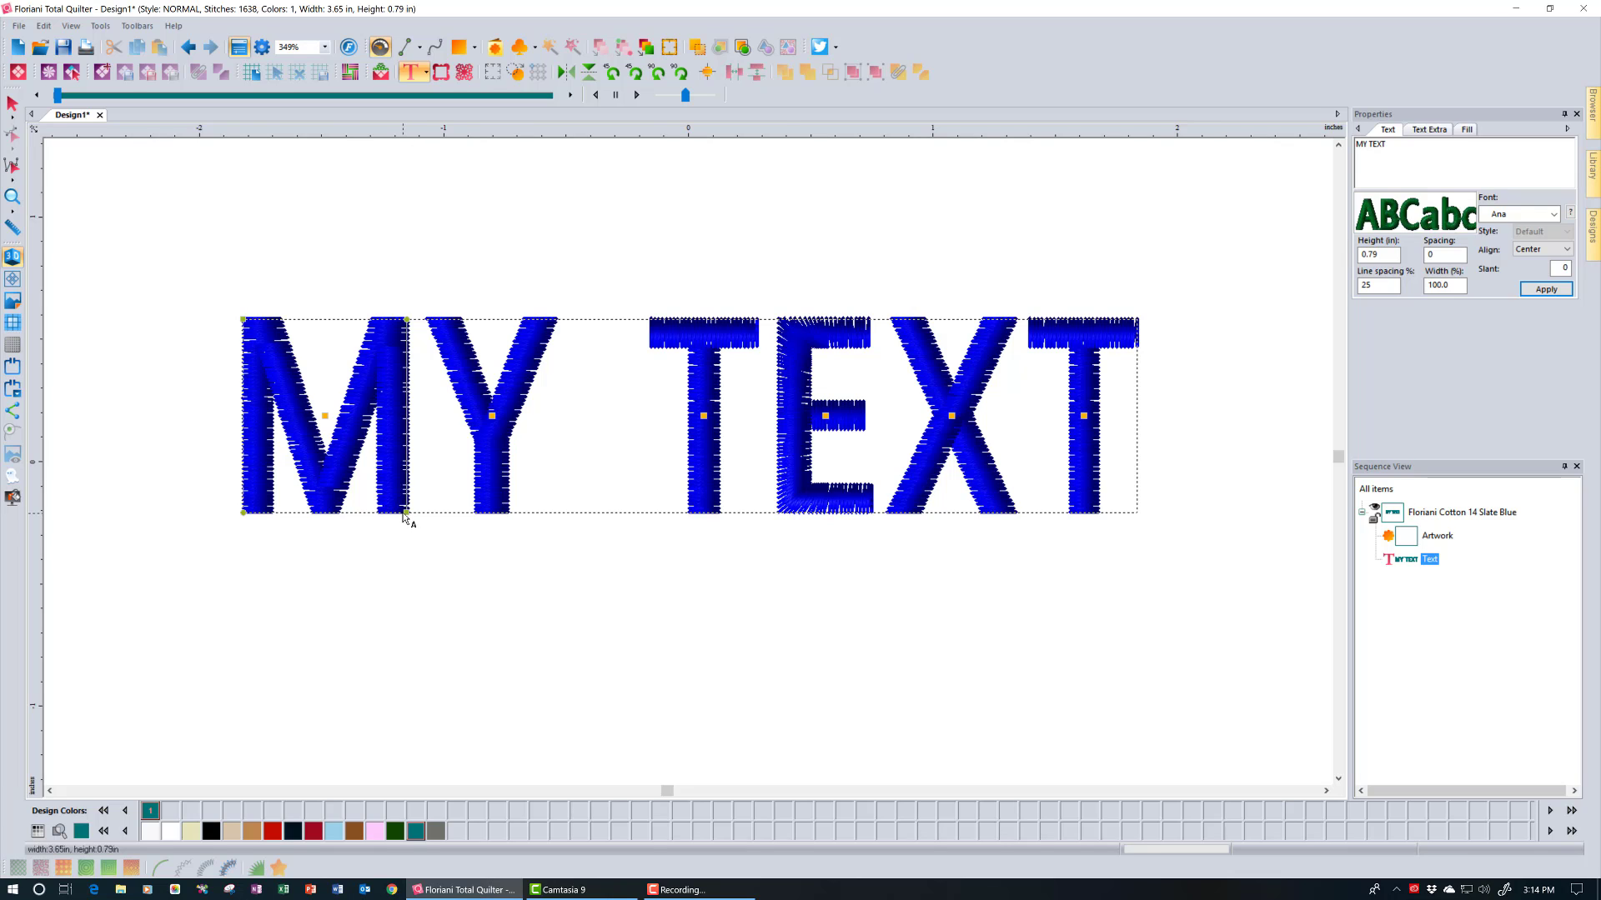
pyautogui.moveTo(406, 512); pyautogui.dragTo(417, 535)
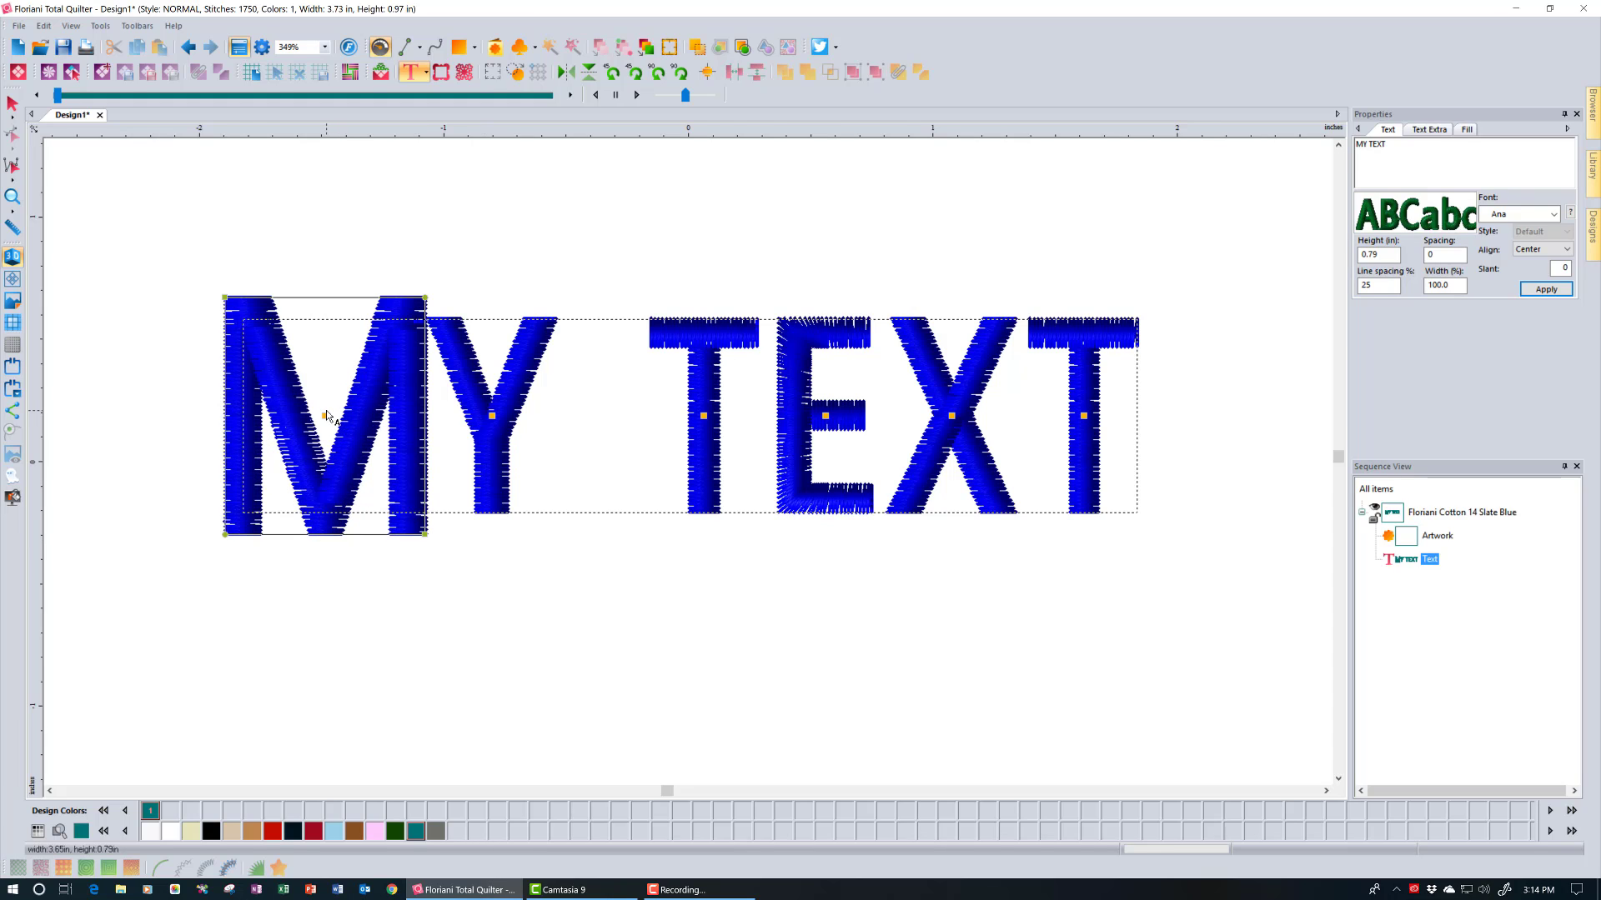
pyautogui.moveTo(326, 417); pyautogui.dragTo(317, 394)
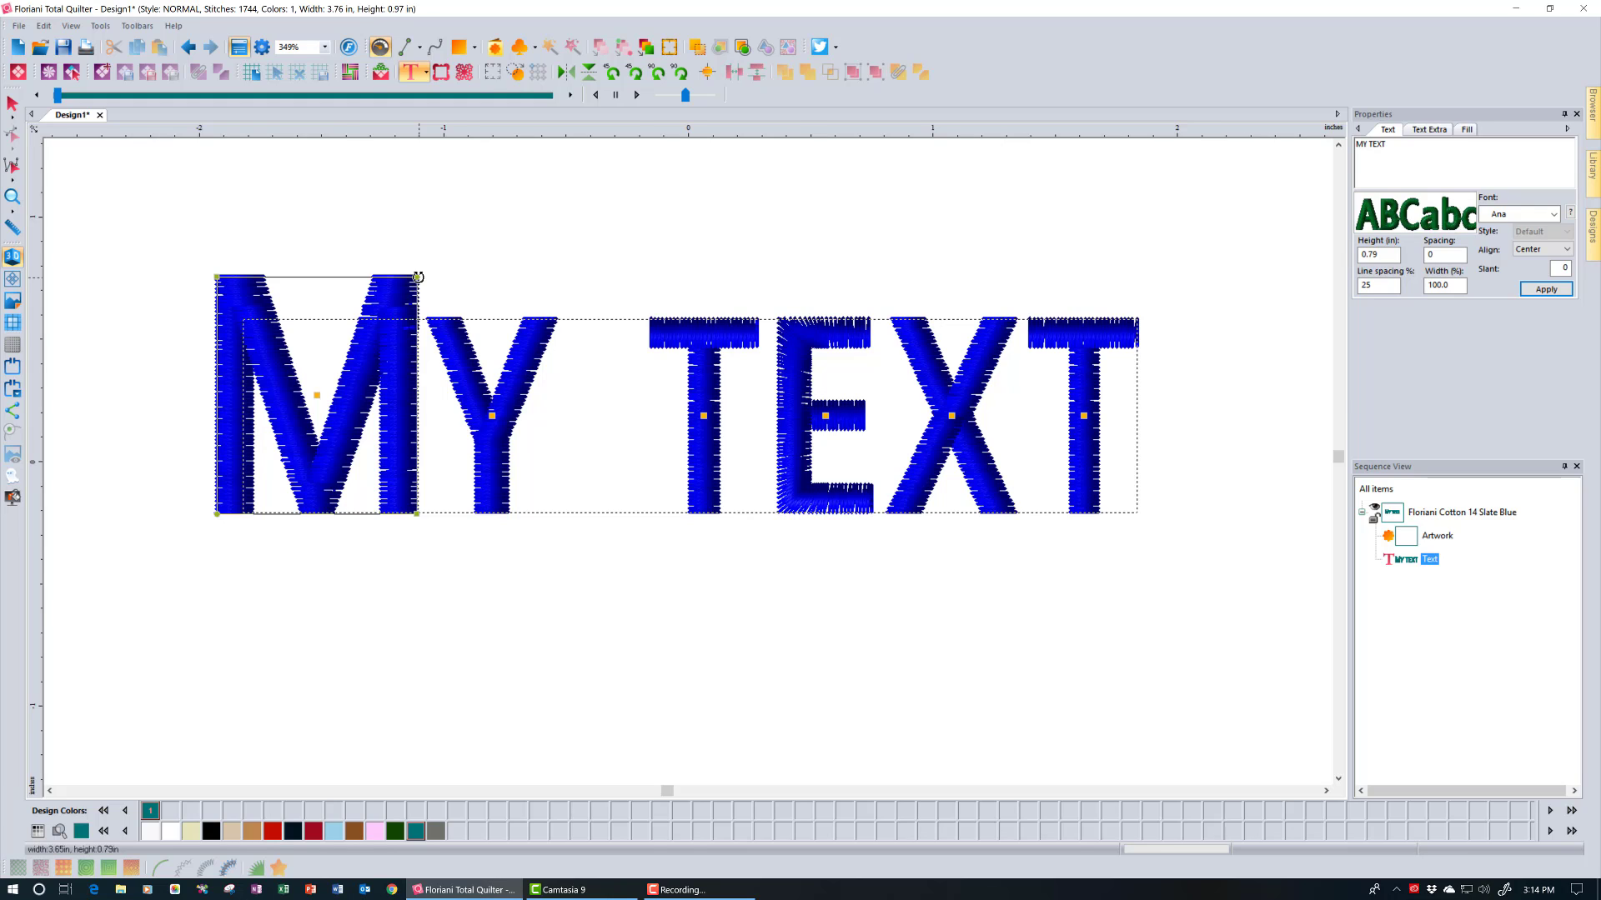
pyautogui.moveTo(417, 277); pyautogui.dragTo(388, 233)
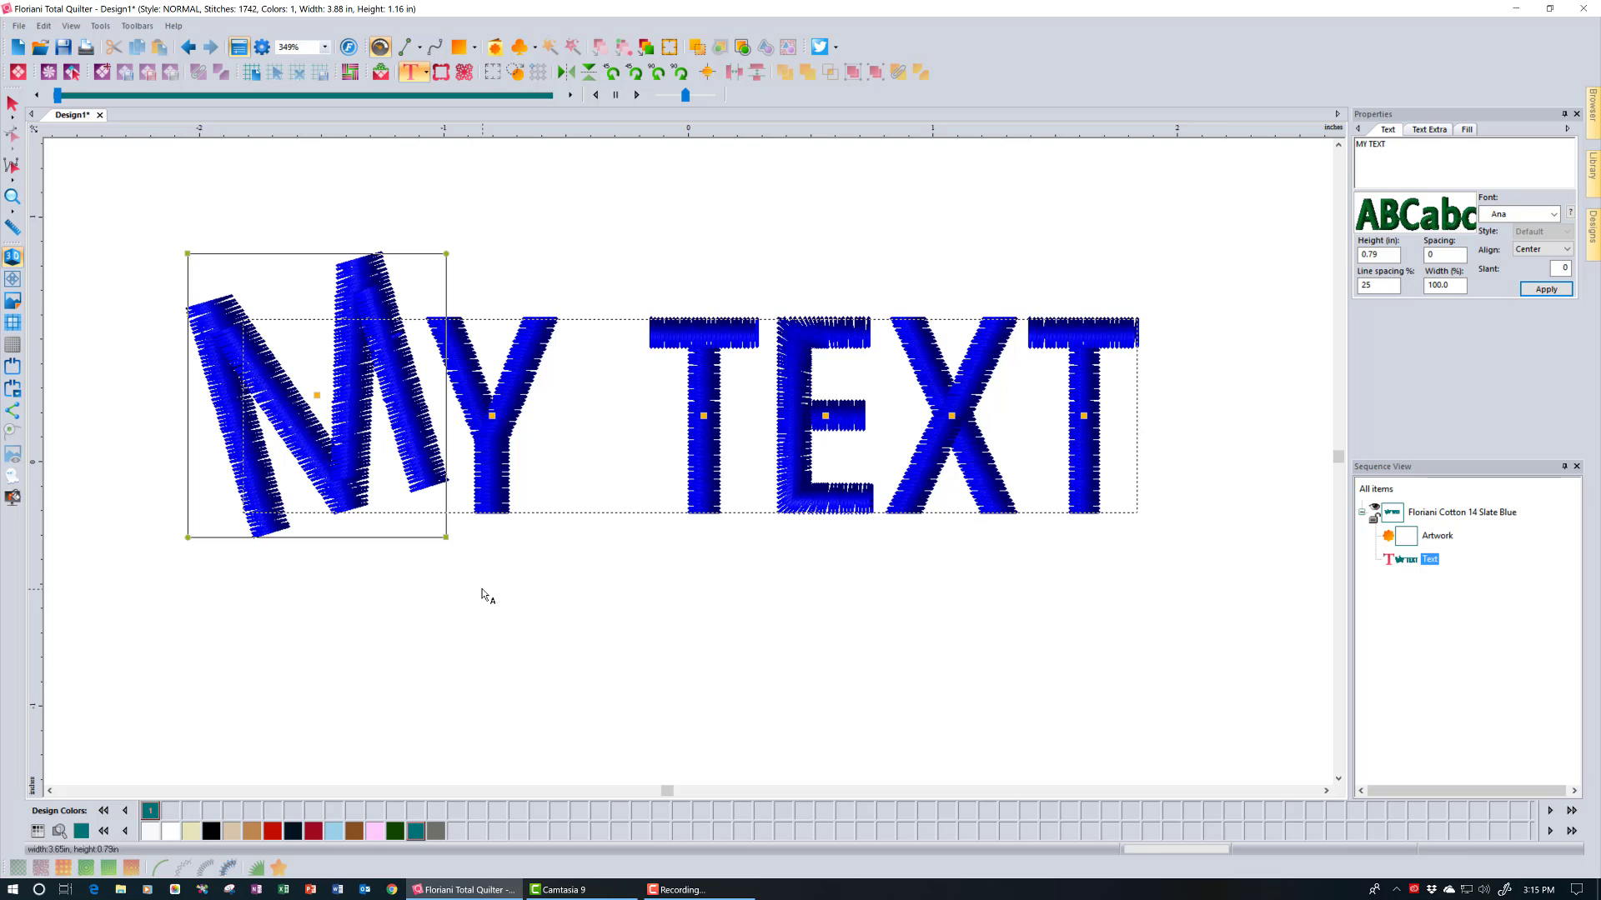
# Undo the rotation, move and enlargement of the letter M.
pyautogui.click(191, 56)
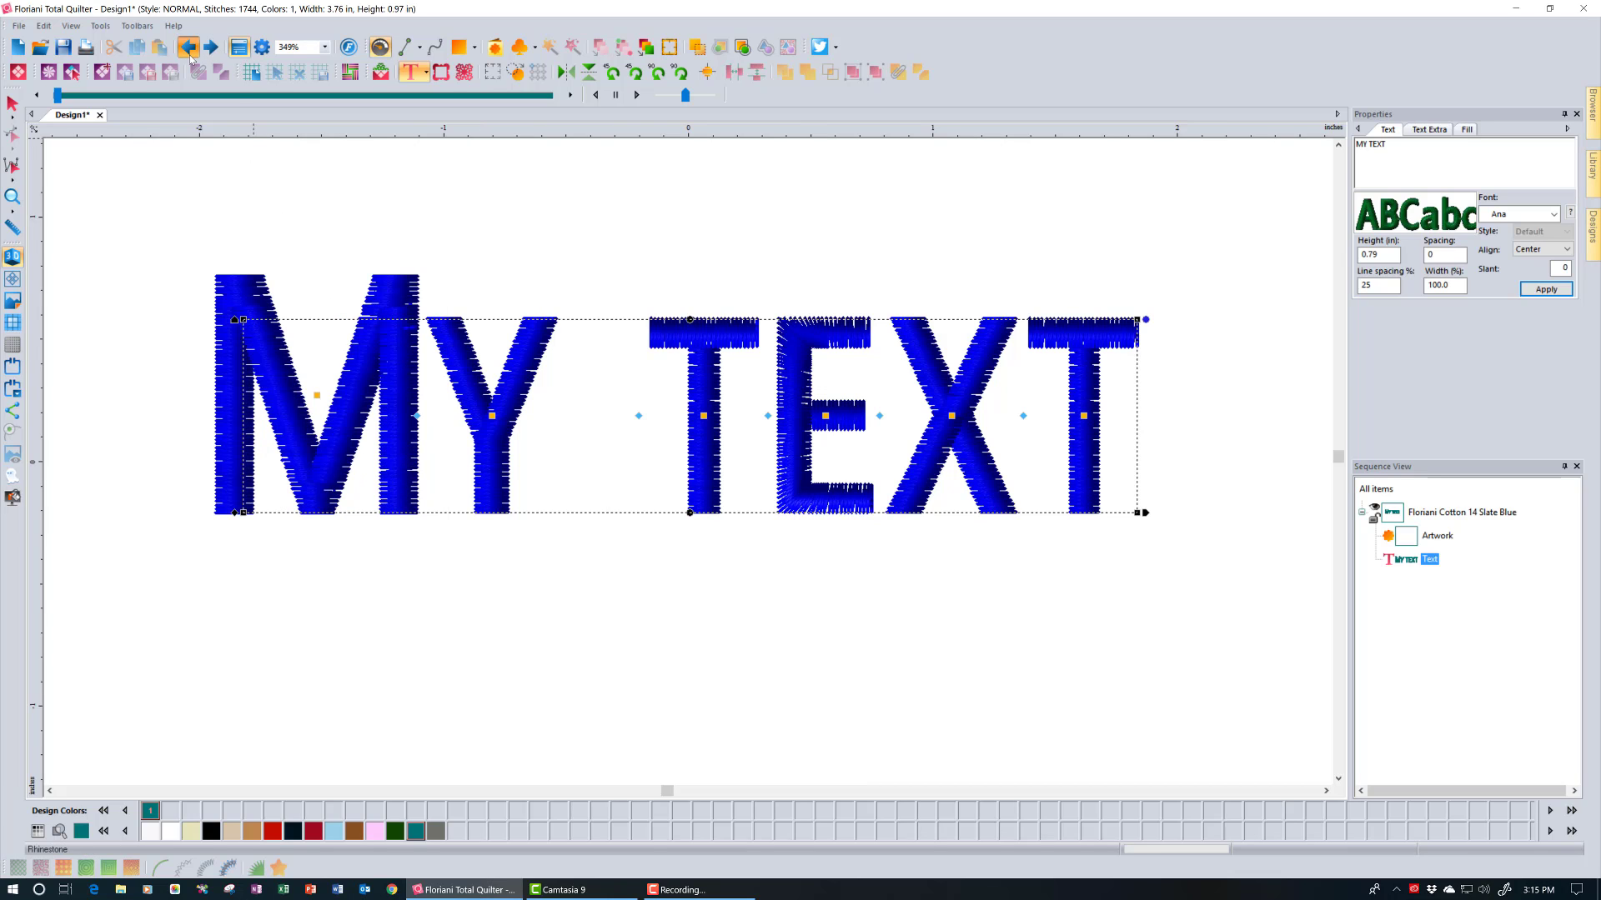
pyautogui.click(191, 57)
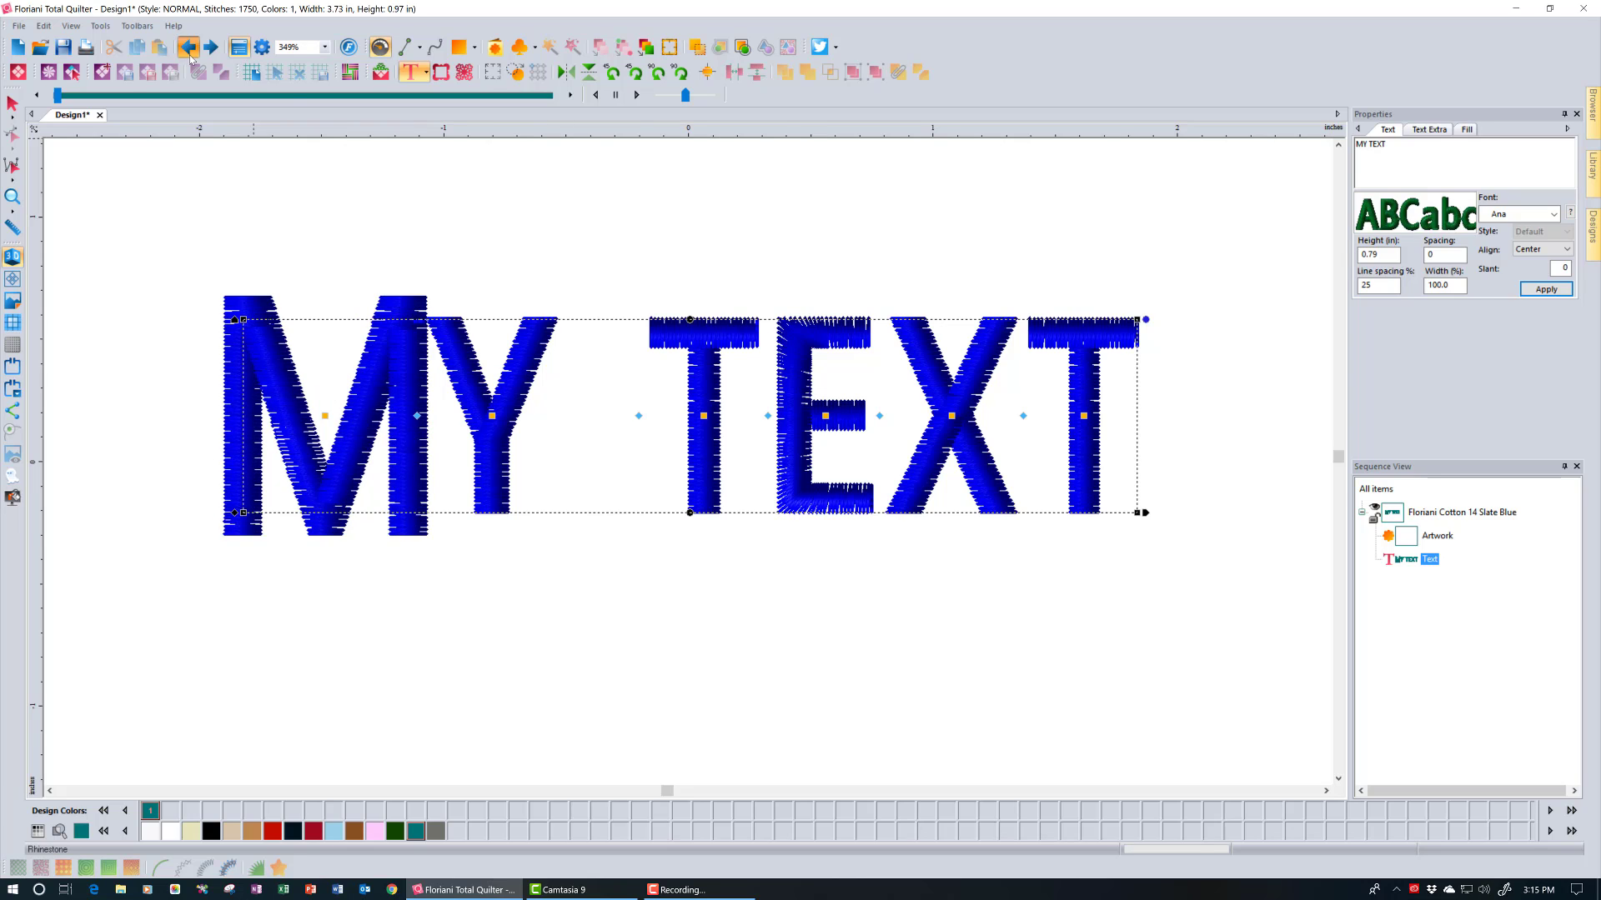
pyautogui.click(191, 57)
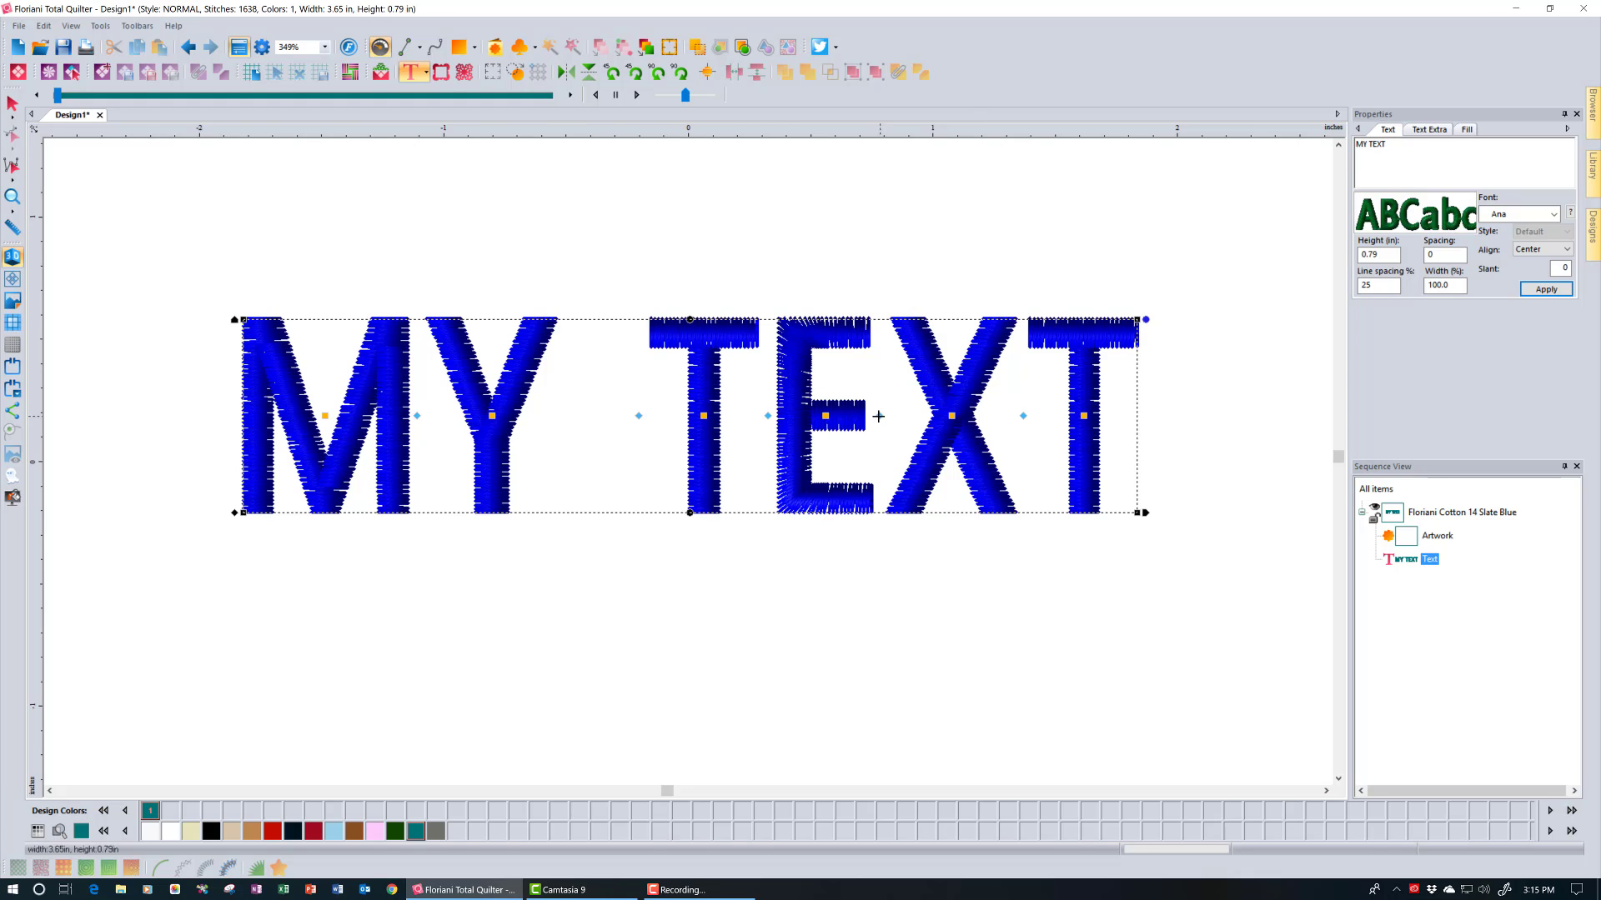
# Kern the lettering by tightening the gap between E and X and the gap between the two words.
pyautogui.moveTo(877, 415); pyautogui.dragTo(866, 421)
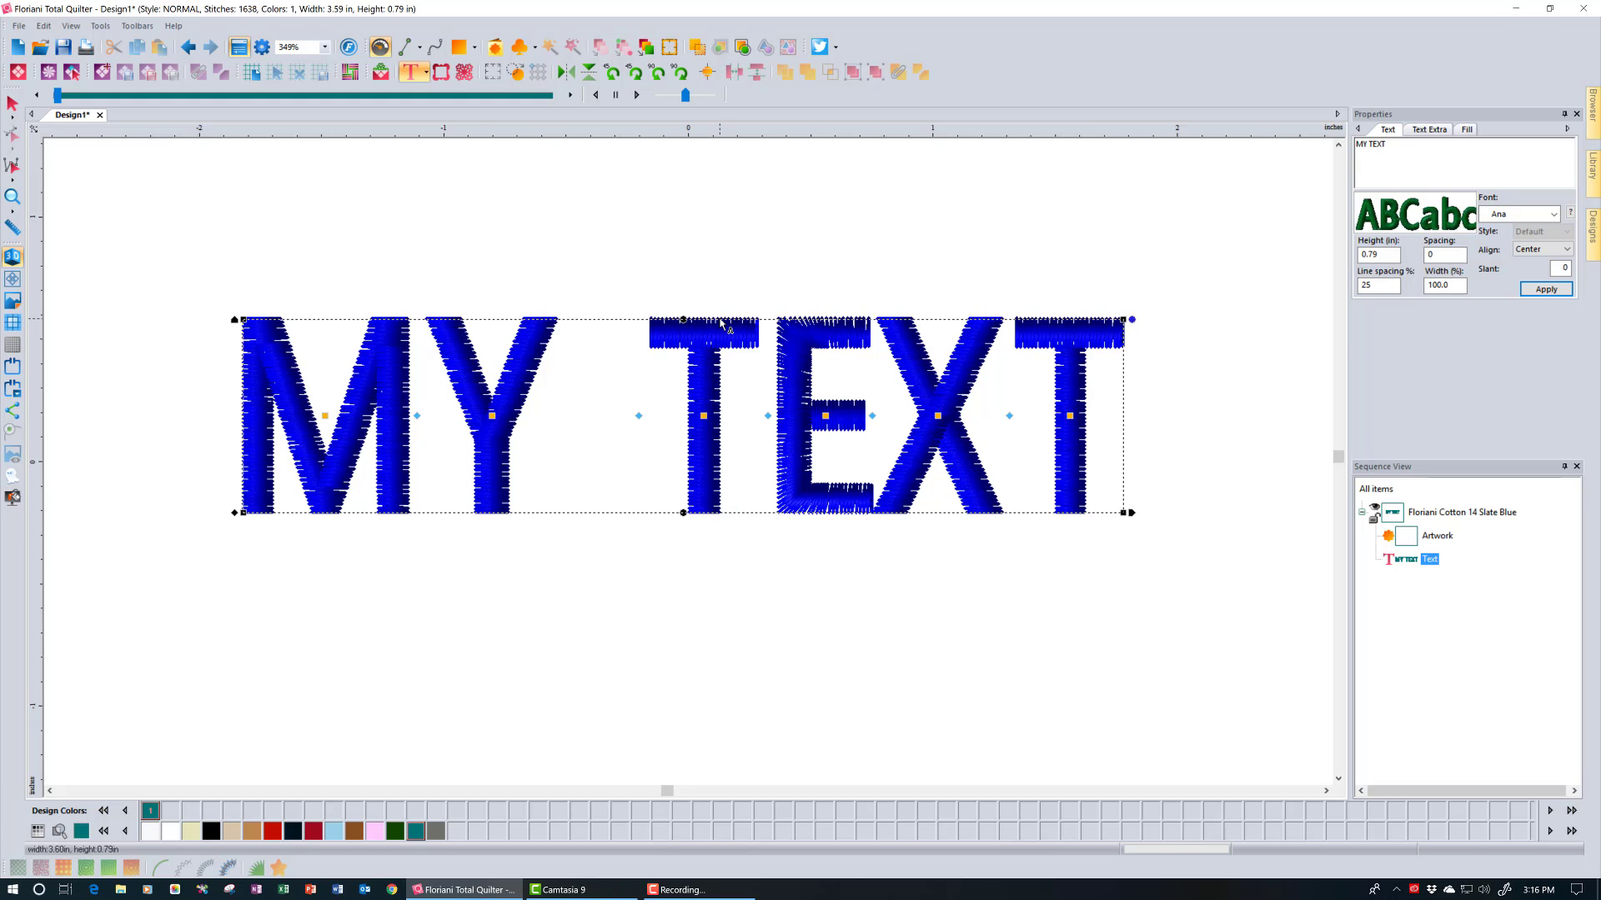
pyautogui.click(637, 414)
pyautogui.moveTo(637, 414); pyautogui.dragTo(601, 421)
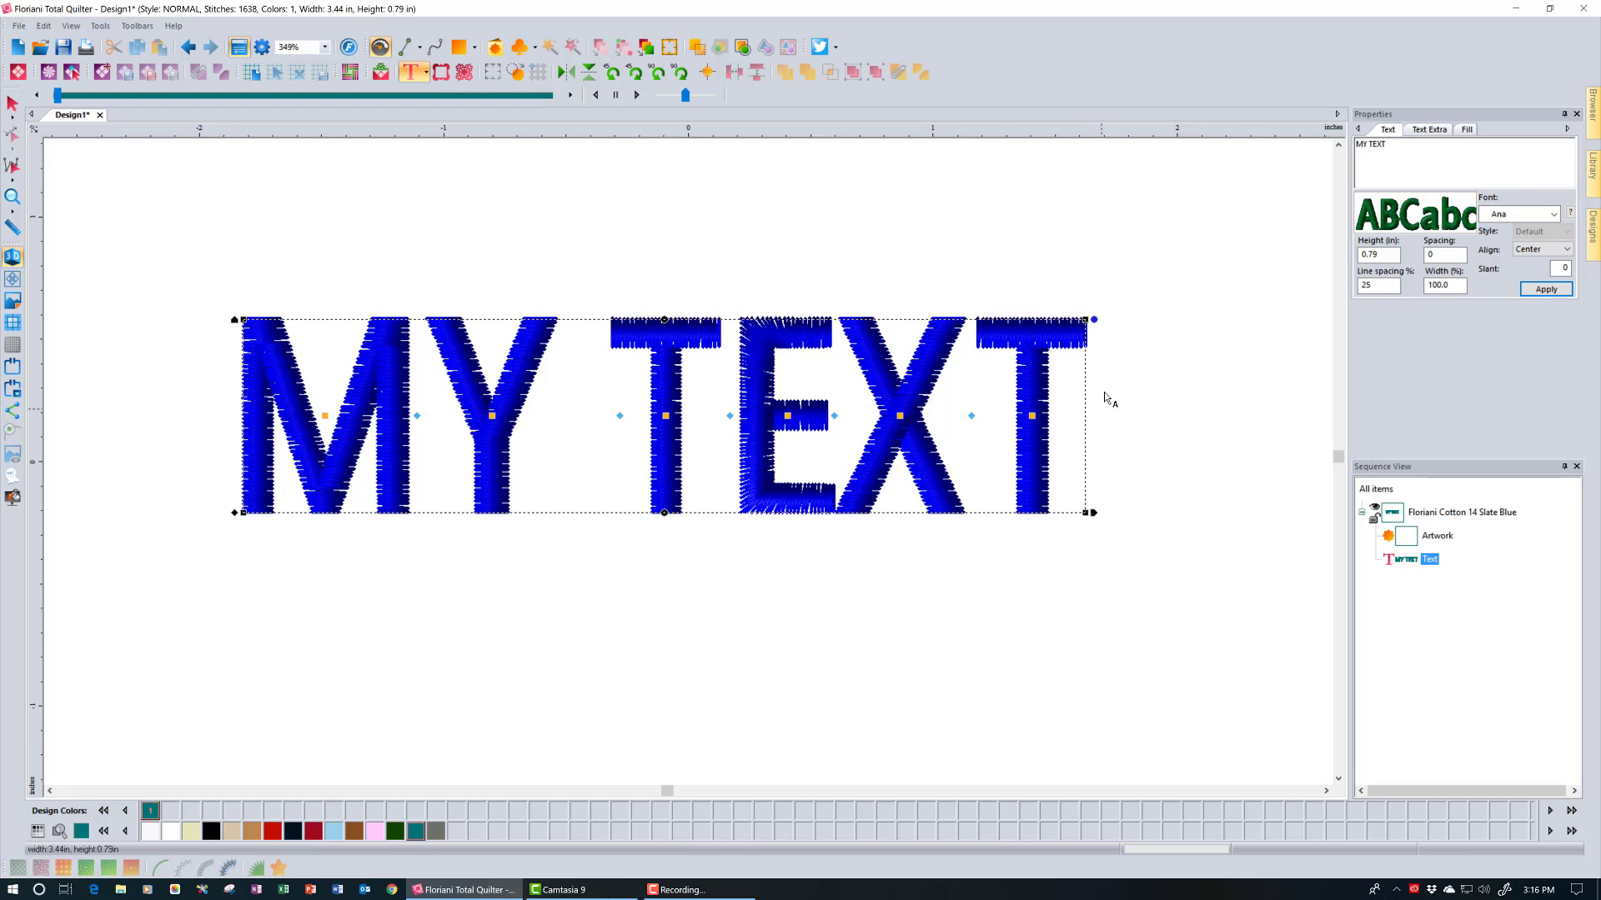
# Select the whole kerned MY TEXT lettering object and delete it.
pyautogui.click(12, 105)
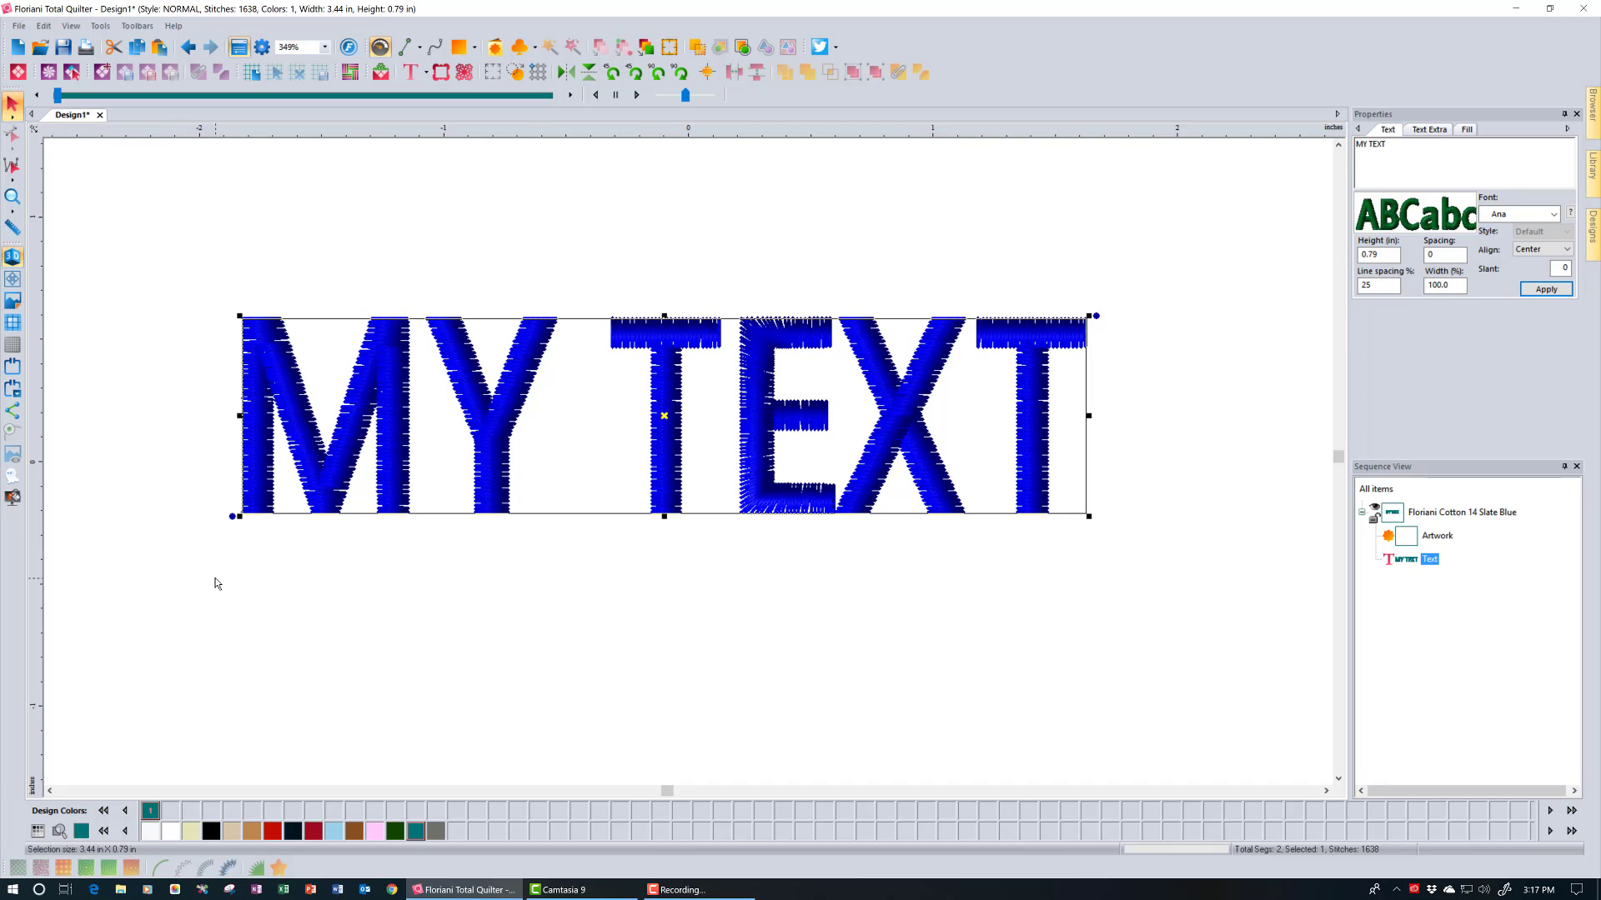
pyautogui.click(407, 70)
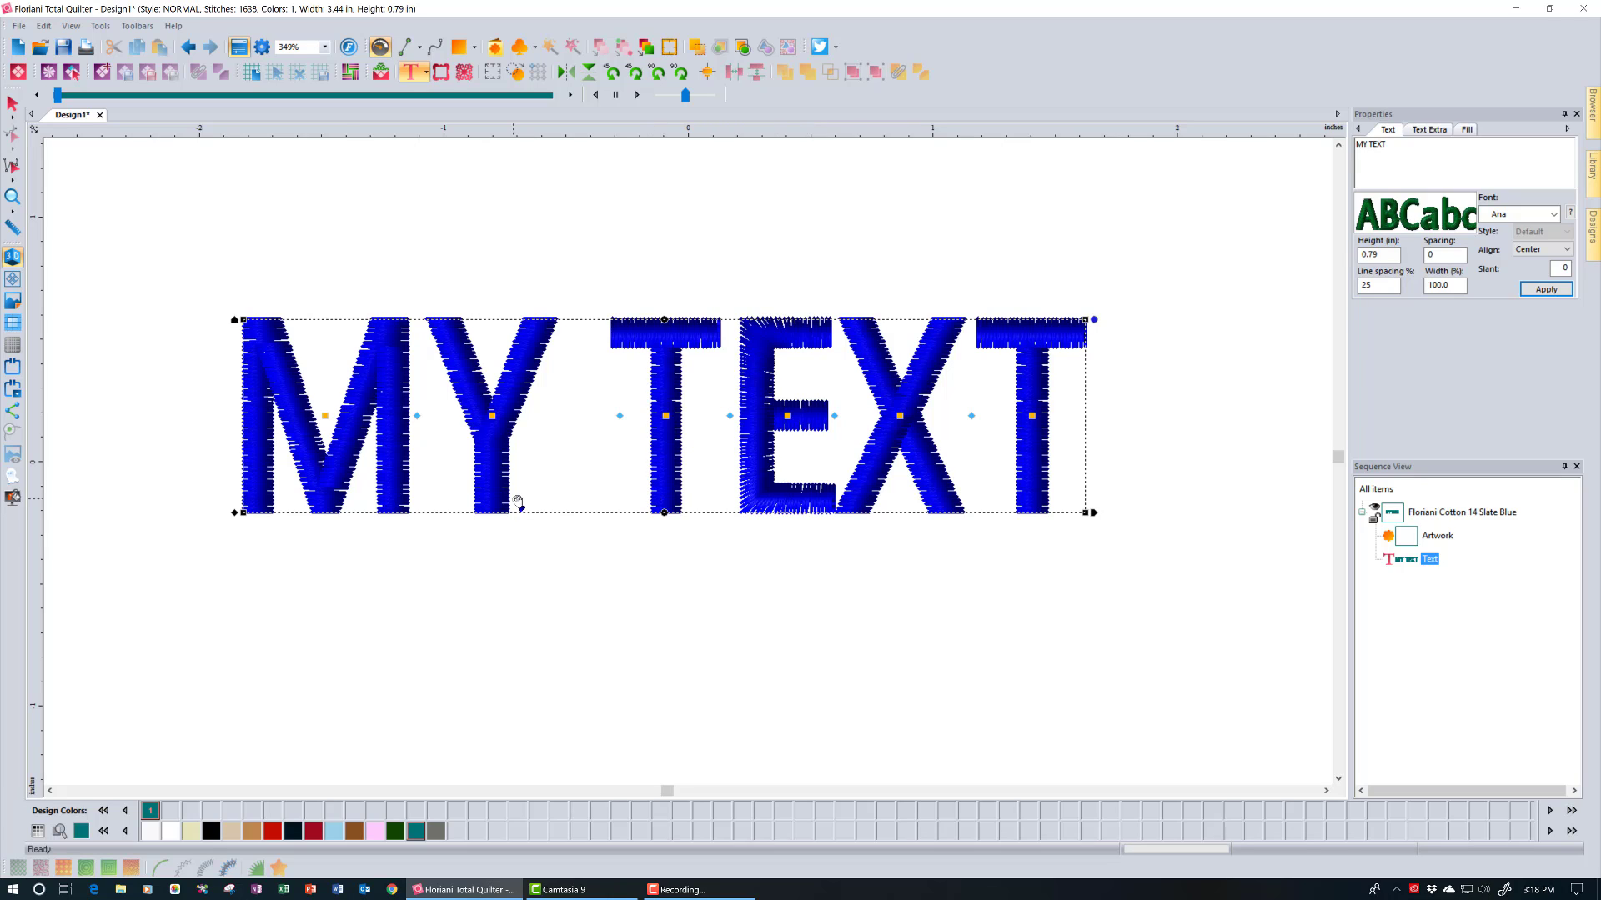
pyautogui.click(8, 104)
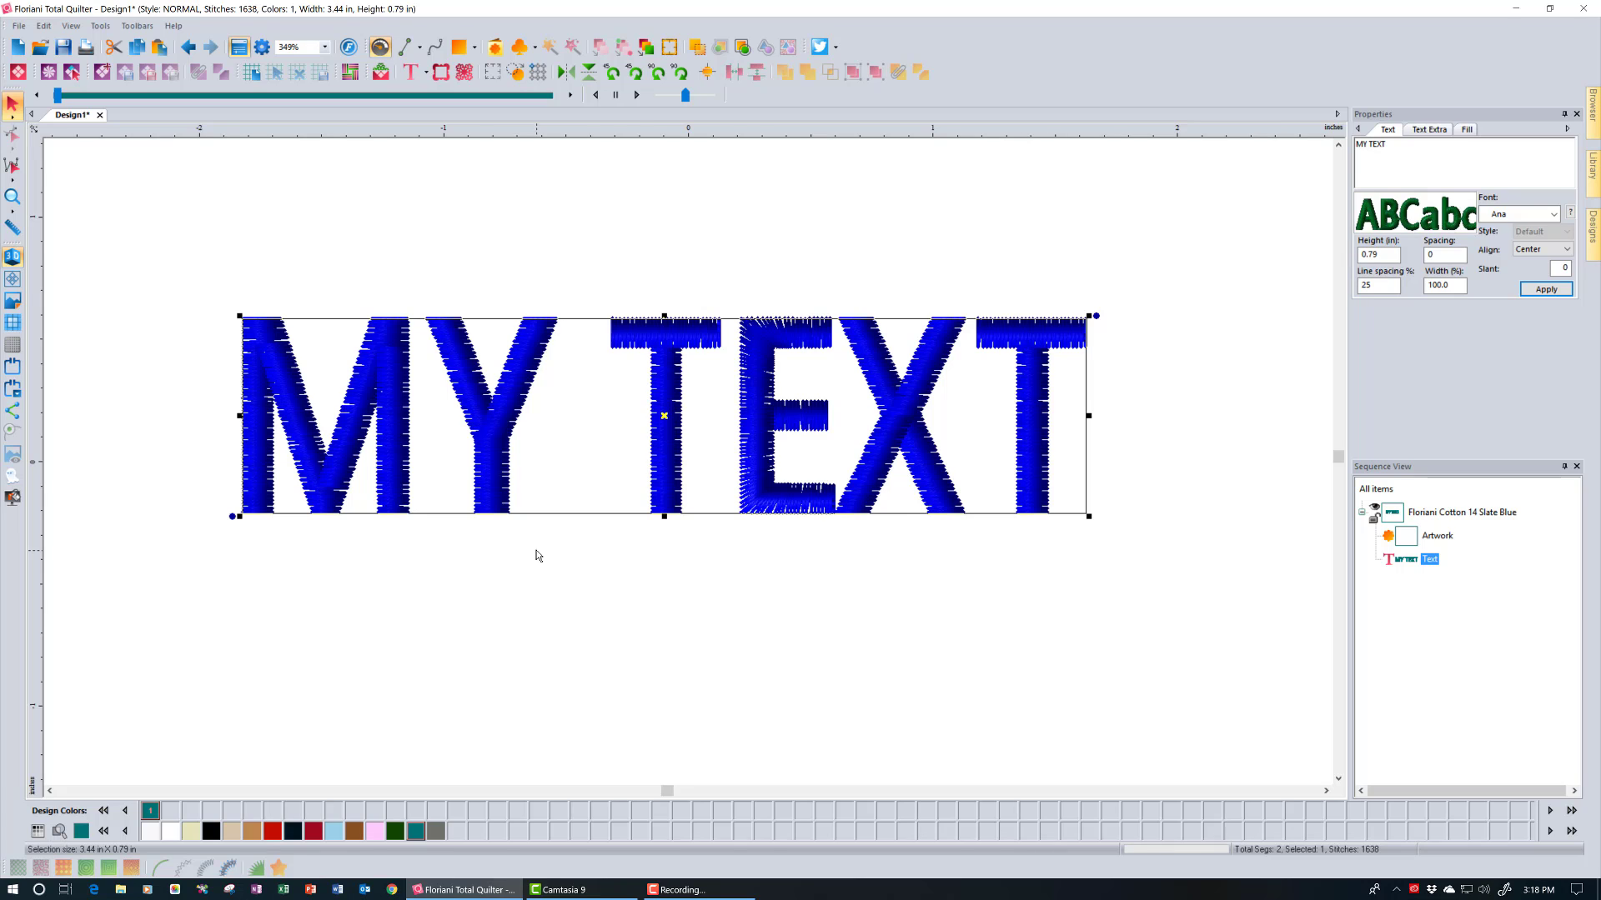
pyautogui.press('Delete')
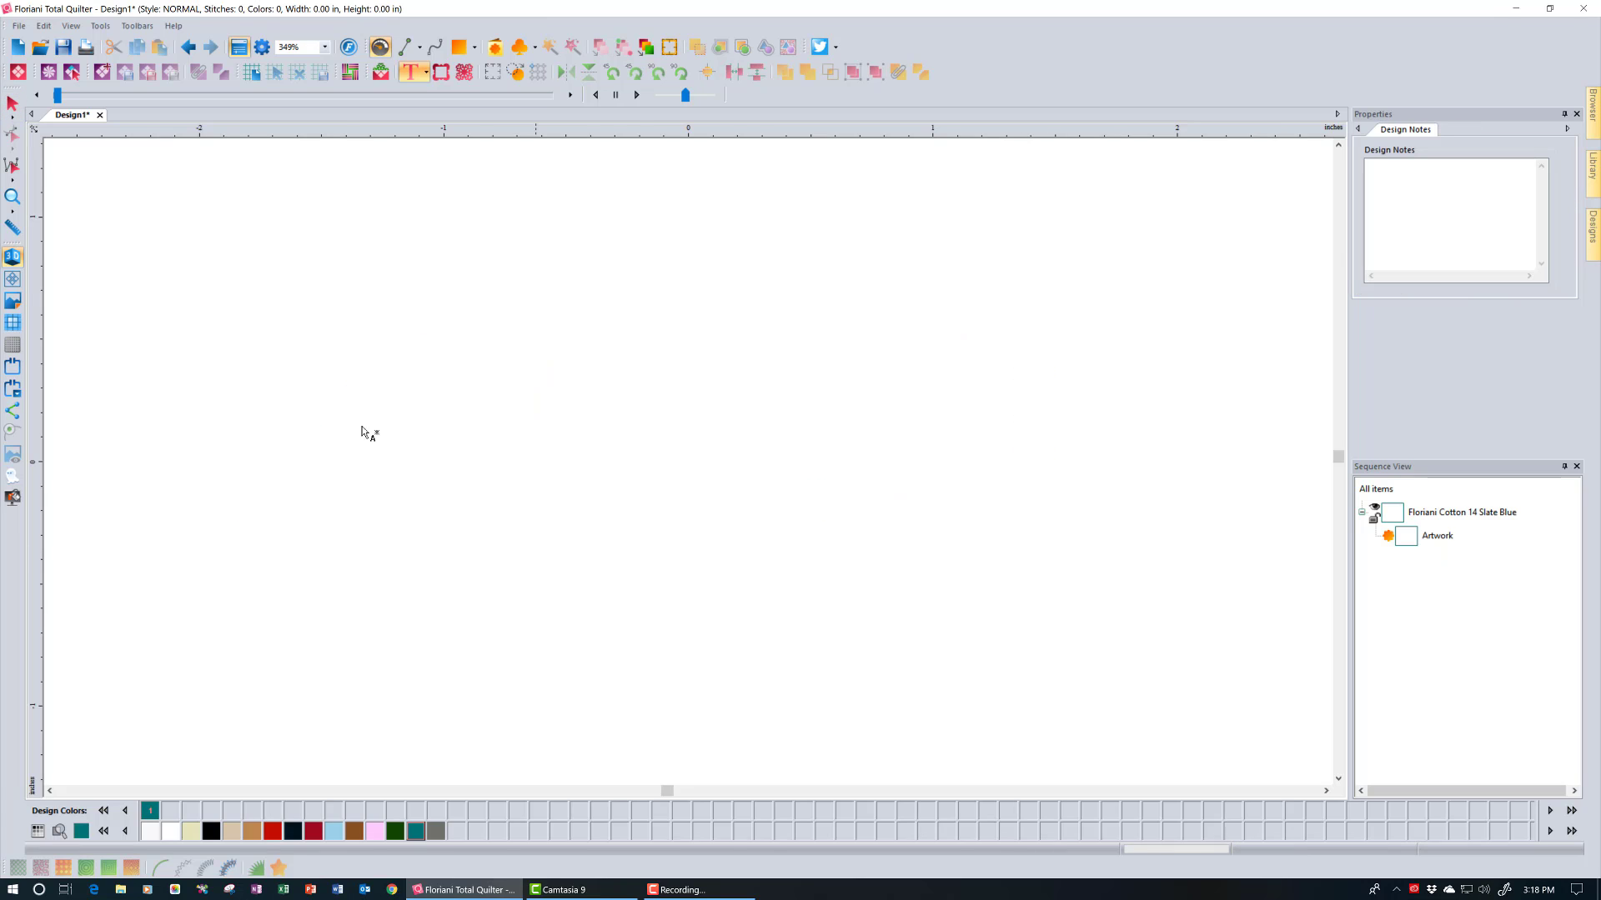
# Place new MY TEXT lettering and move it inside the rectangle, just below its upper edge.
pyautogui.click(15, 197)
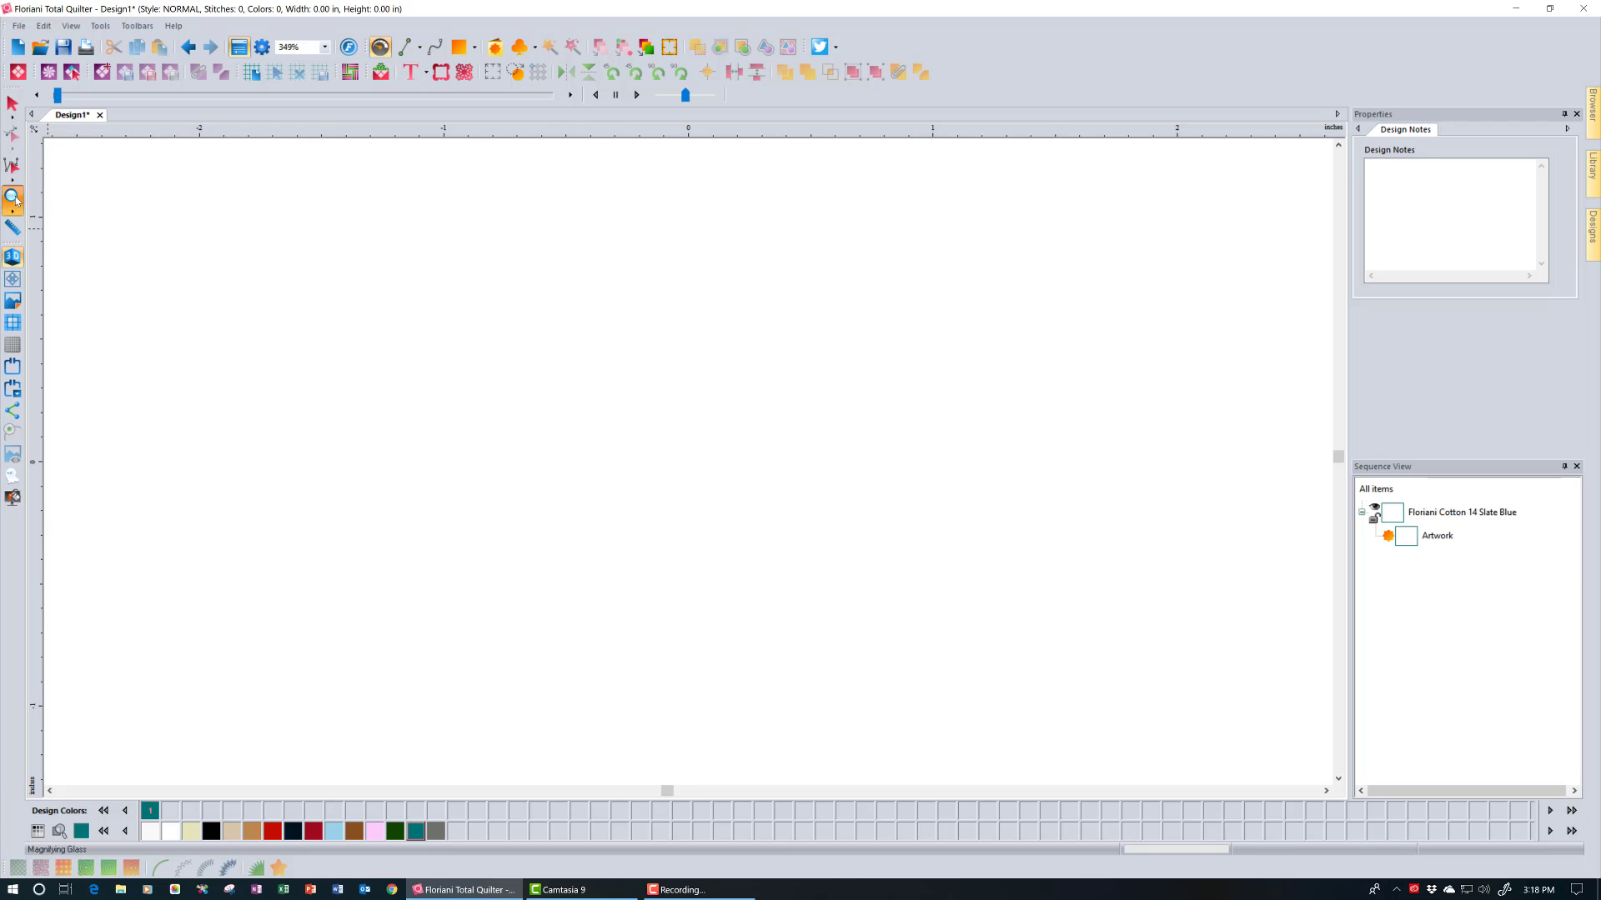
pyautogui.click(15, 196)
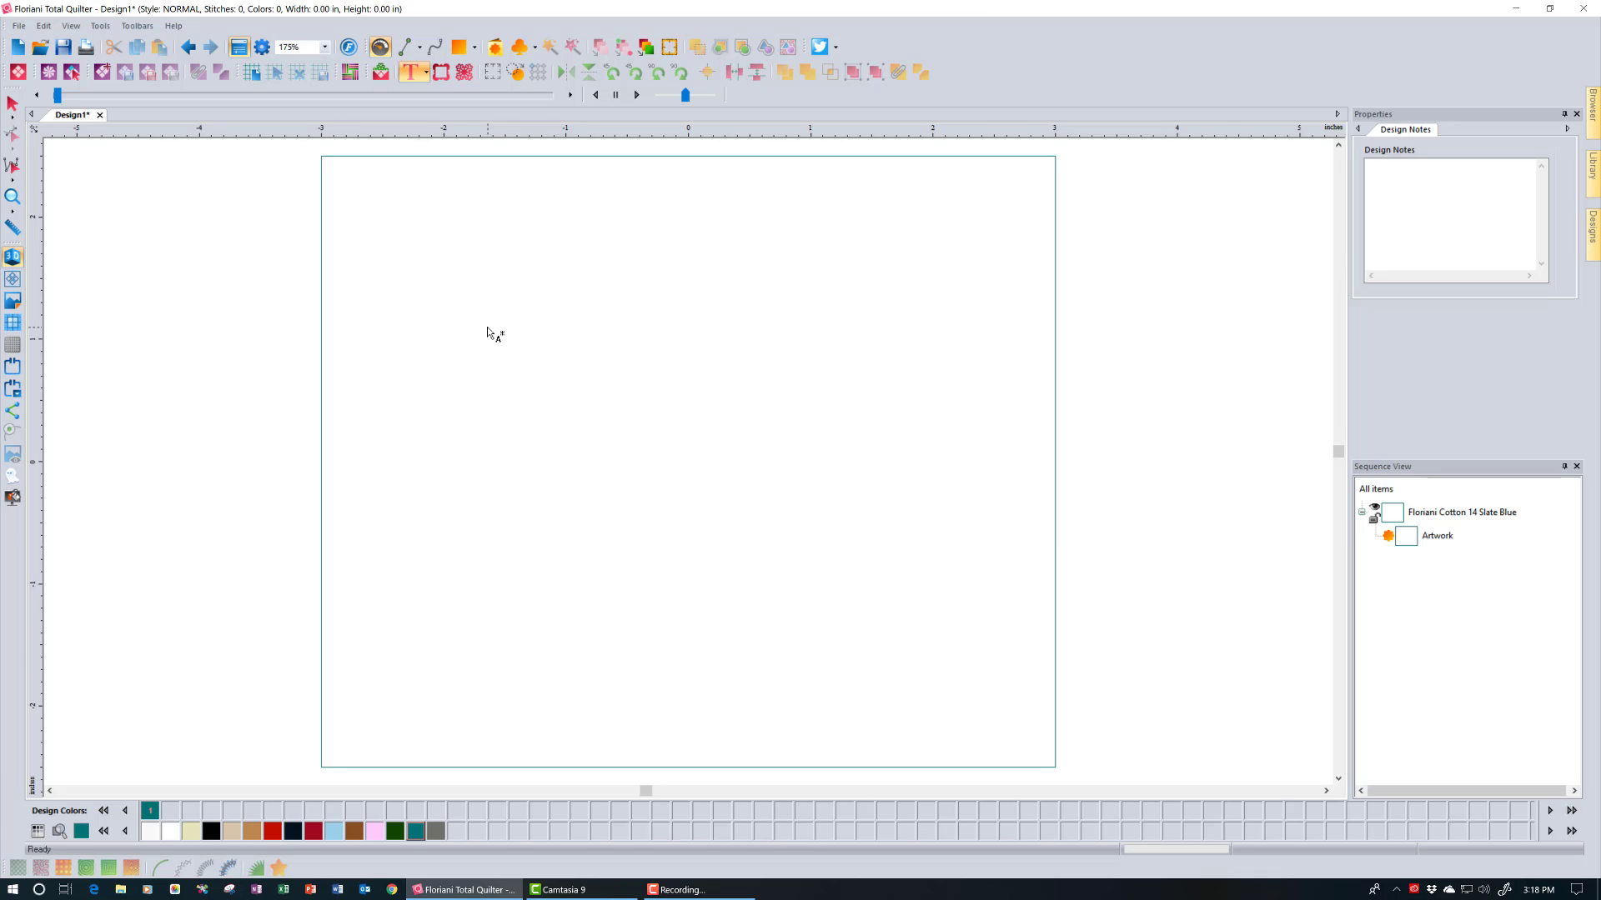
pyautogui.click(385, 233)
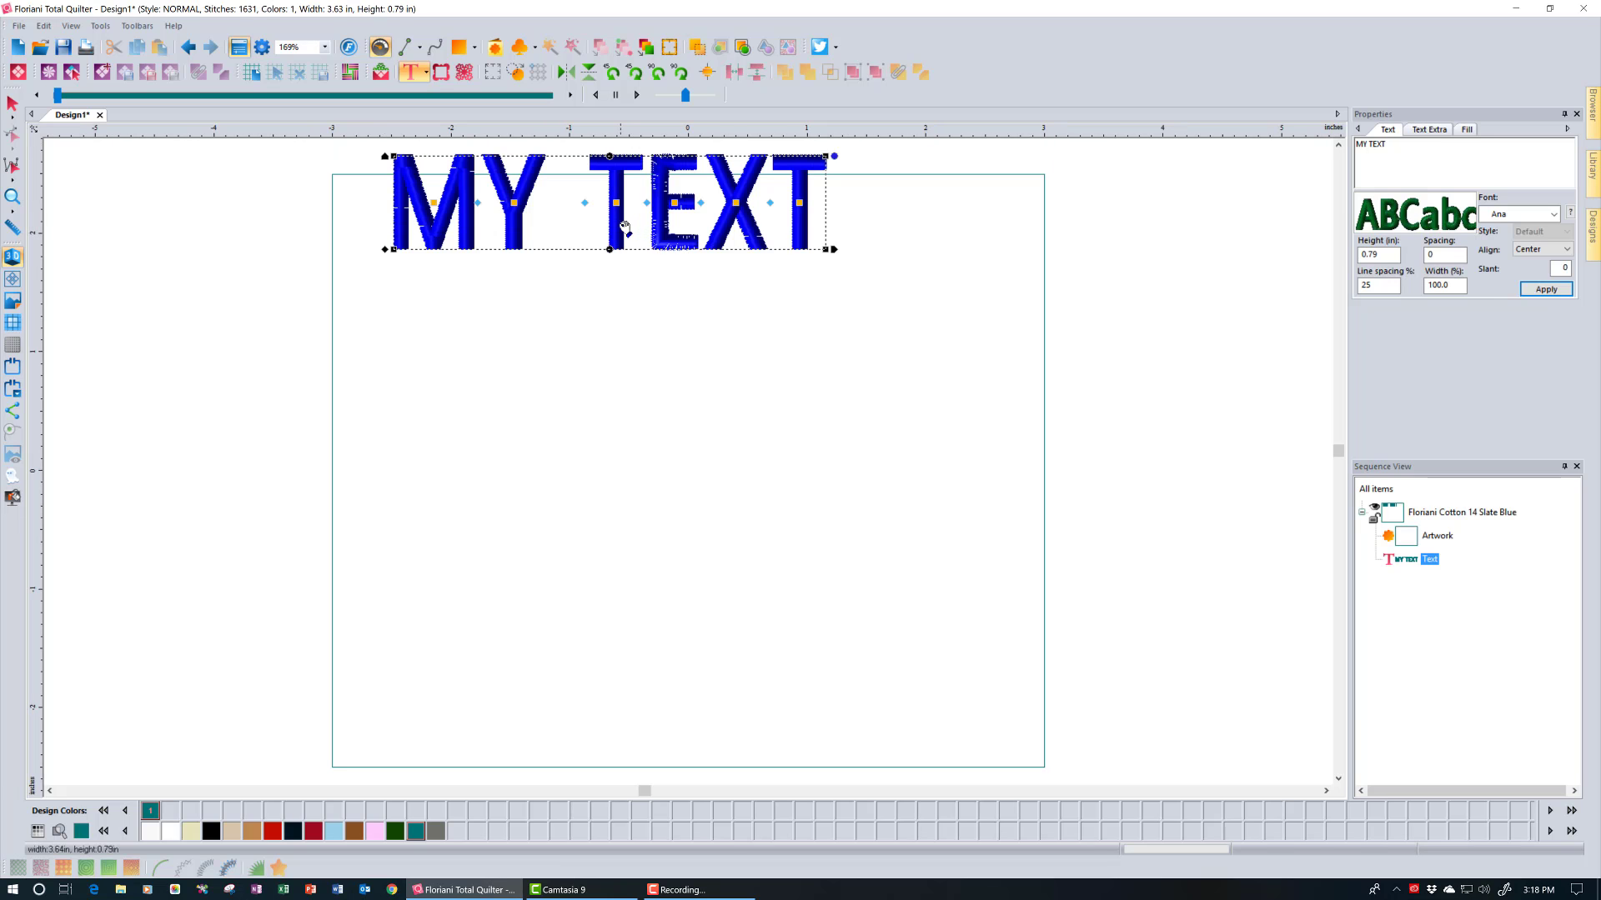
pyautogui.moveTo(634, 228); pyautogui.dragTo(702, 281)
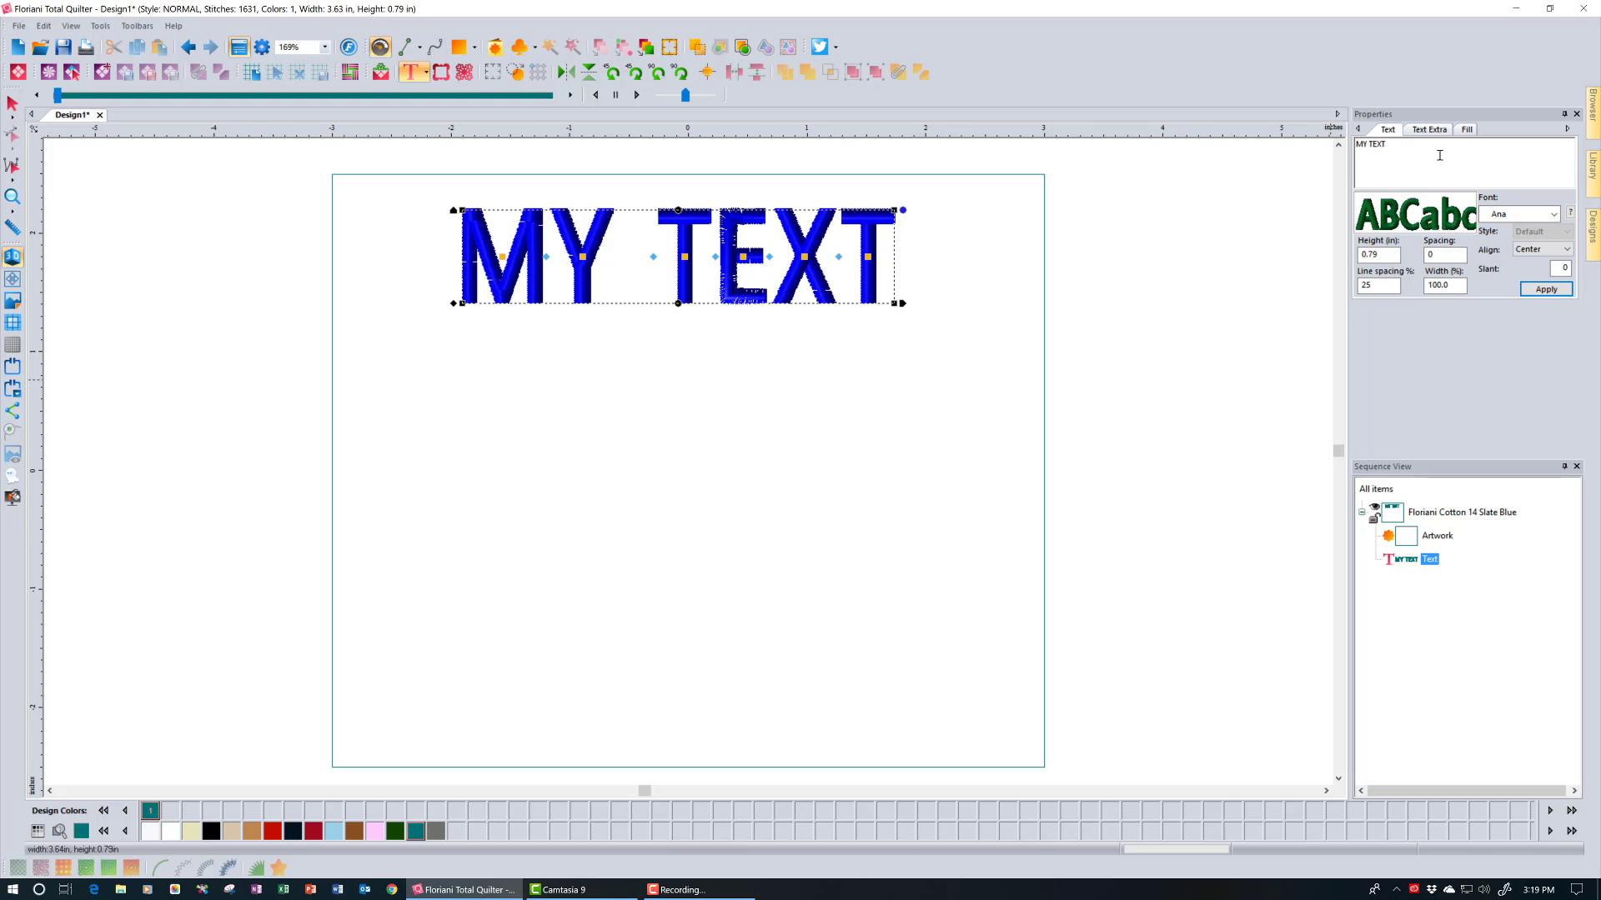
# Add a second line reading YOUR TEXT to the lettering and apply it.
pyautogui.click(1406, 145)
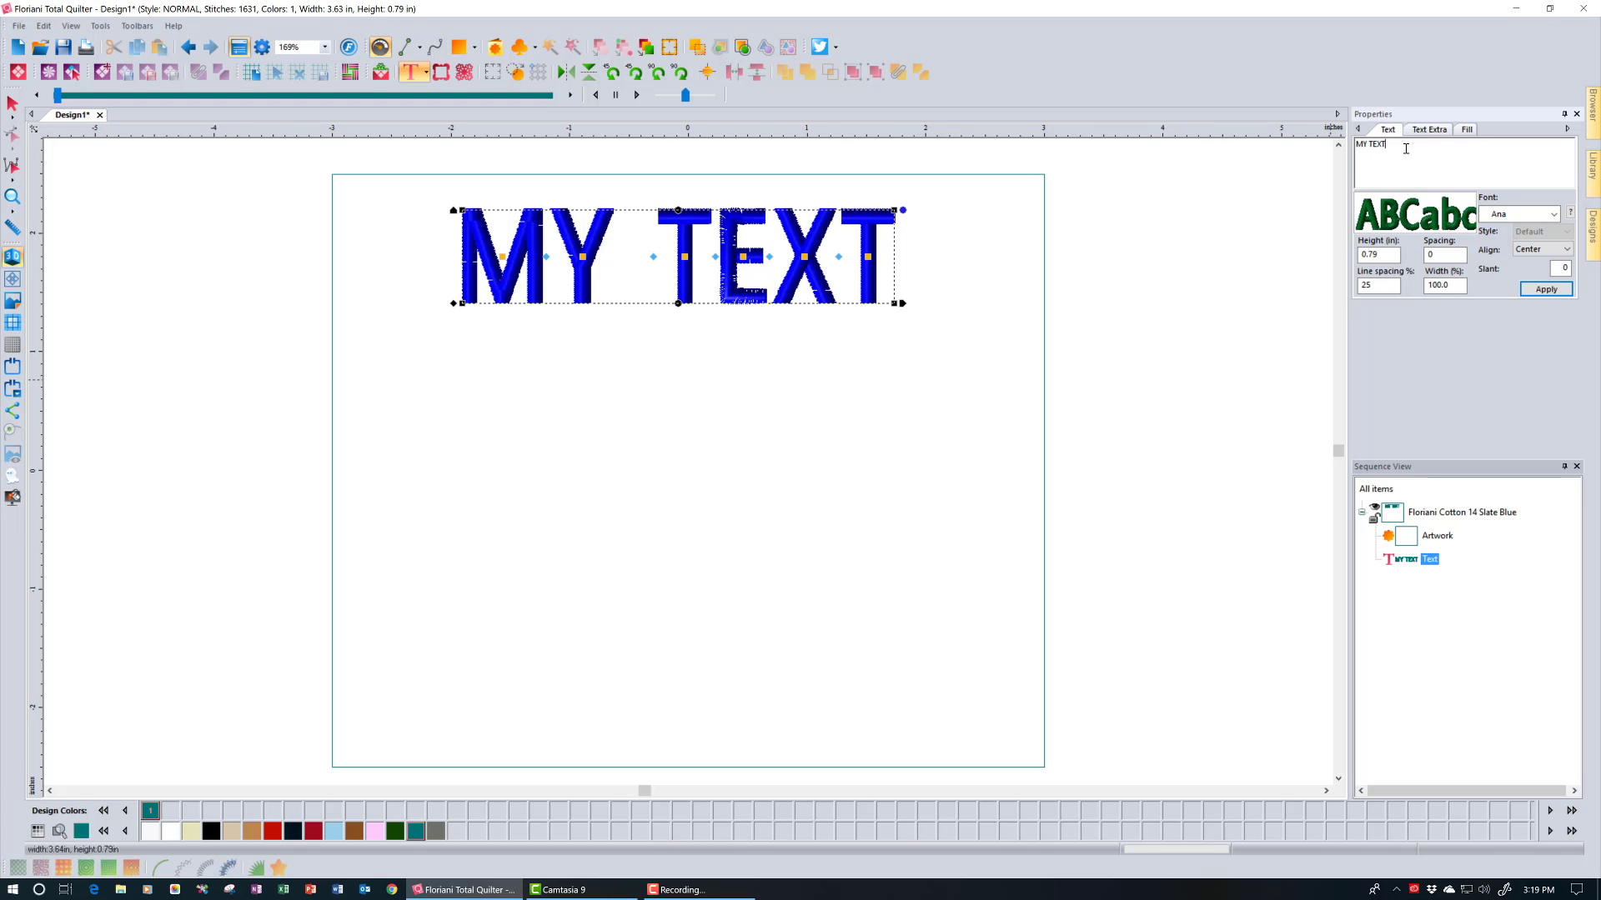
pyautogui.press('Return')
pyautogui.write('YOUR TEXT')
pyautogui.click(1551, 291)
pyautogui.click(1546, 289)
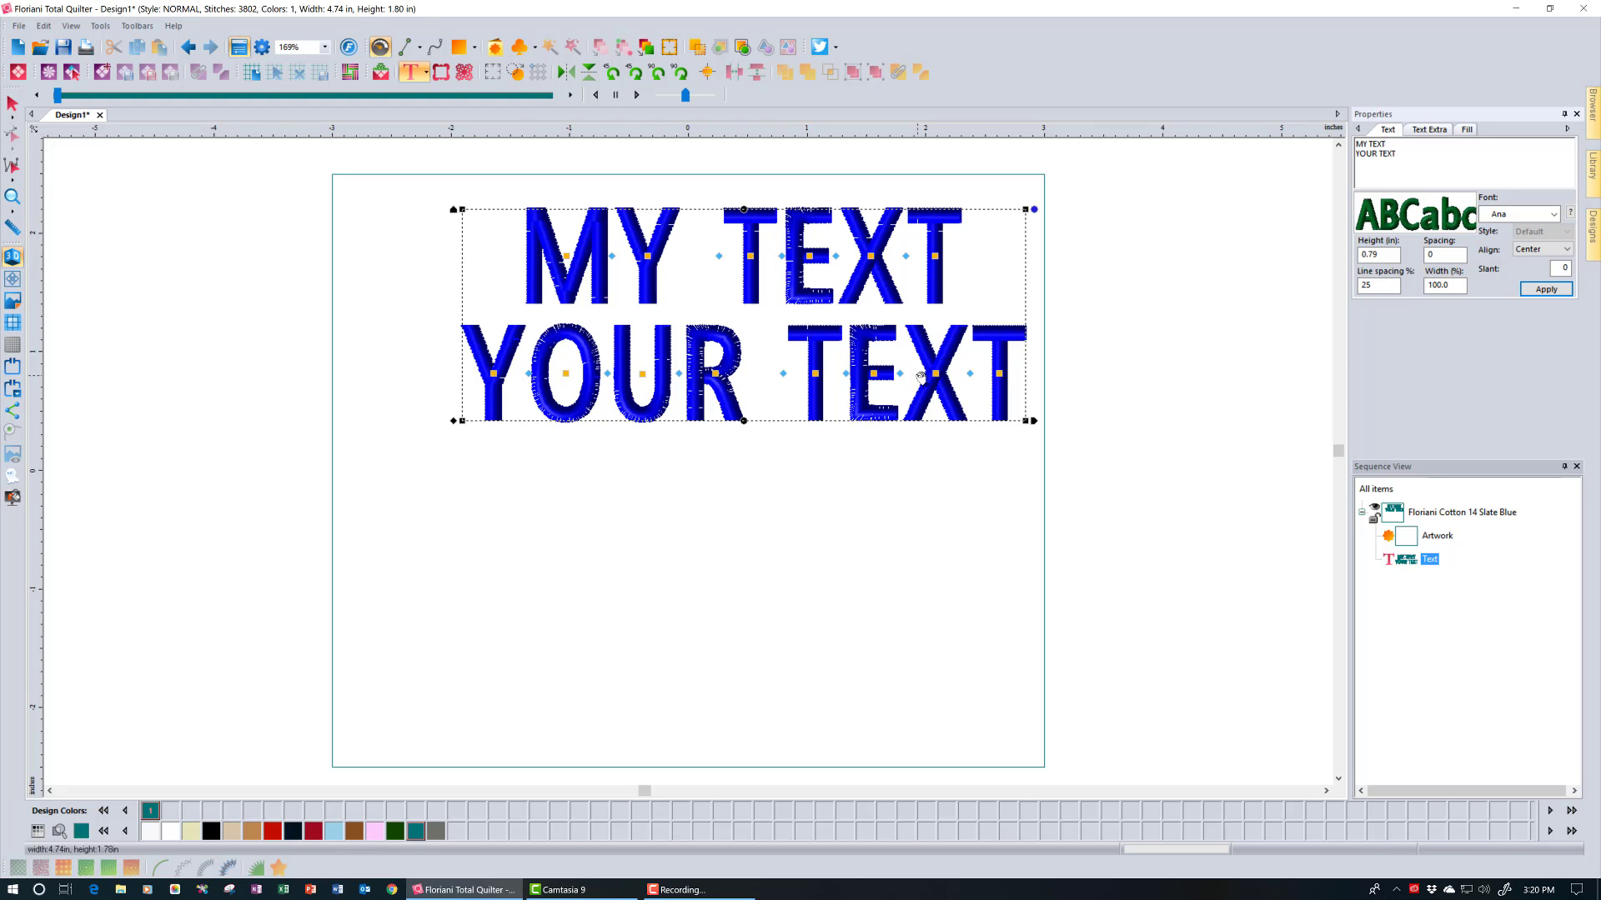
# Try Left and then Right alignment on the two-line lettering.
pyautogui.click(1537, 255)
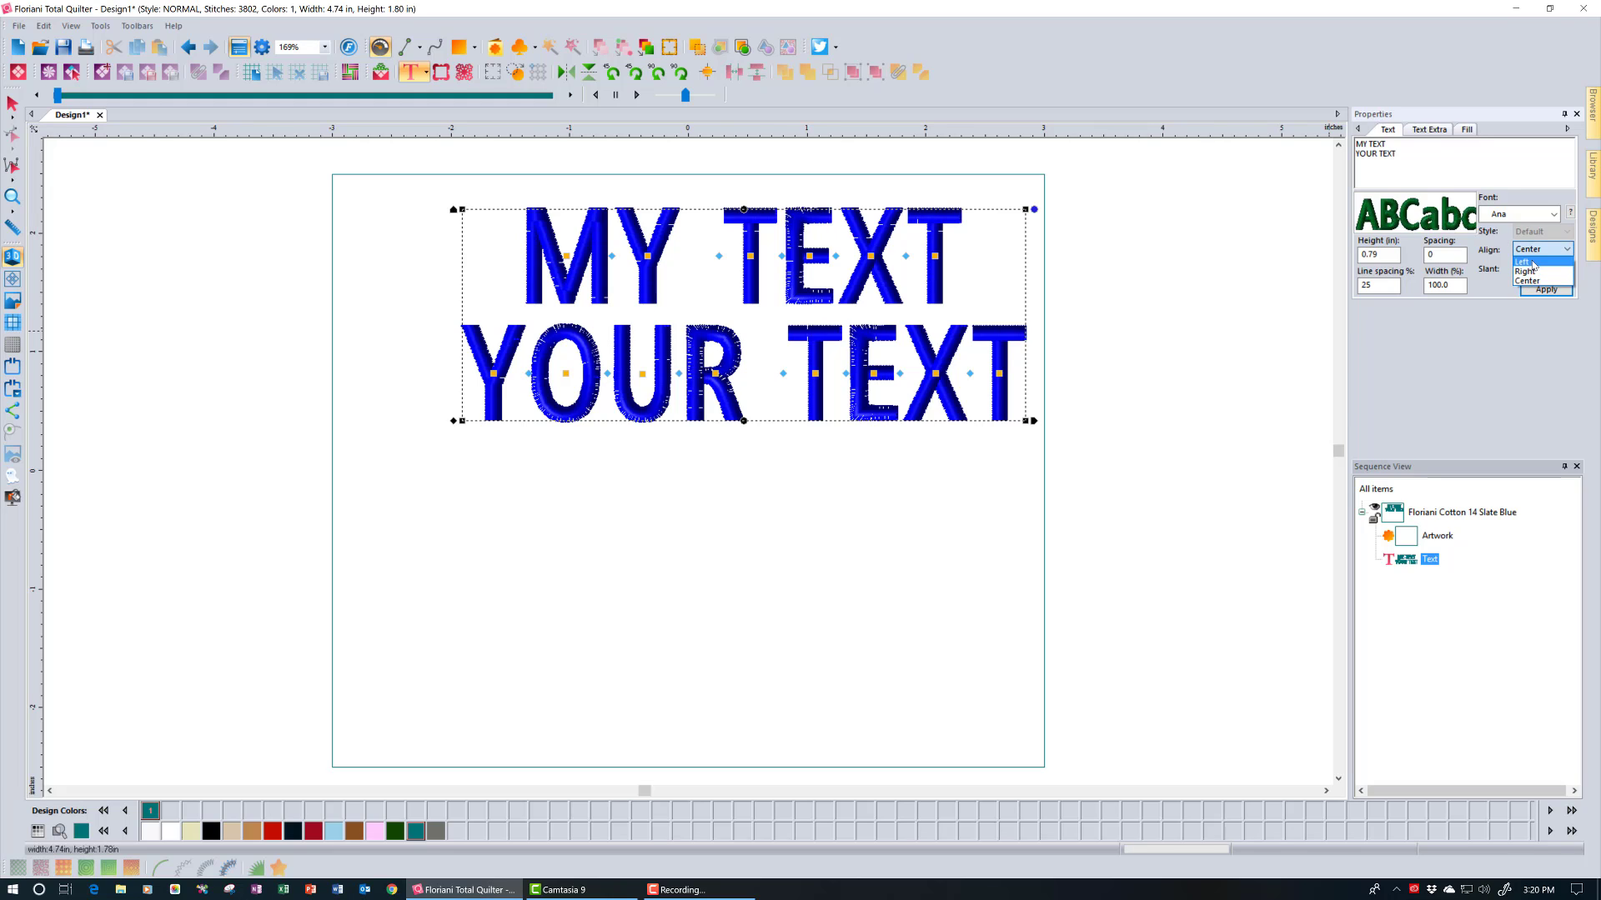
pyautogui.click(1525, 262)
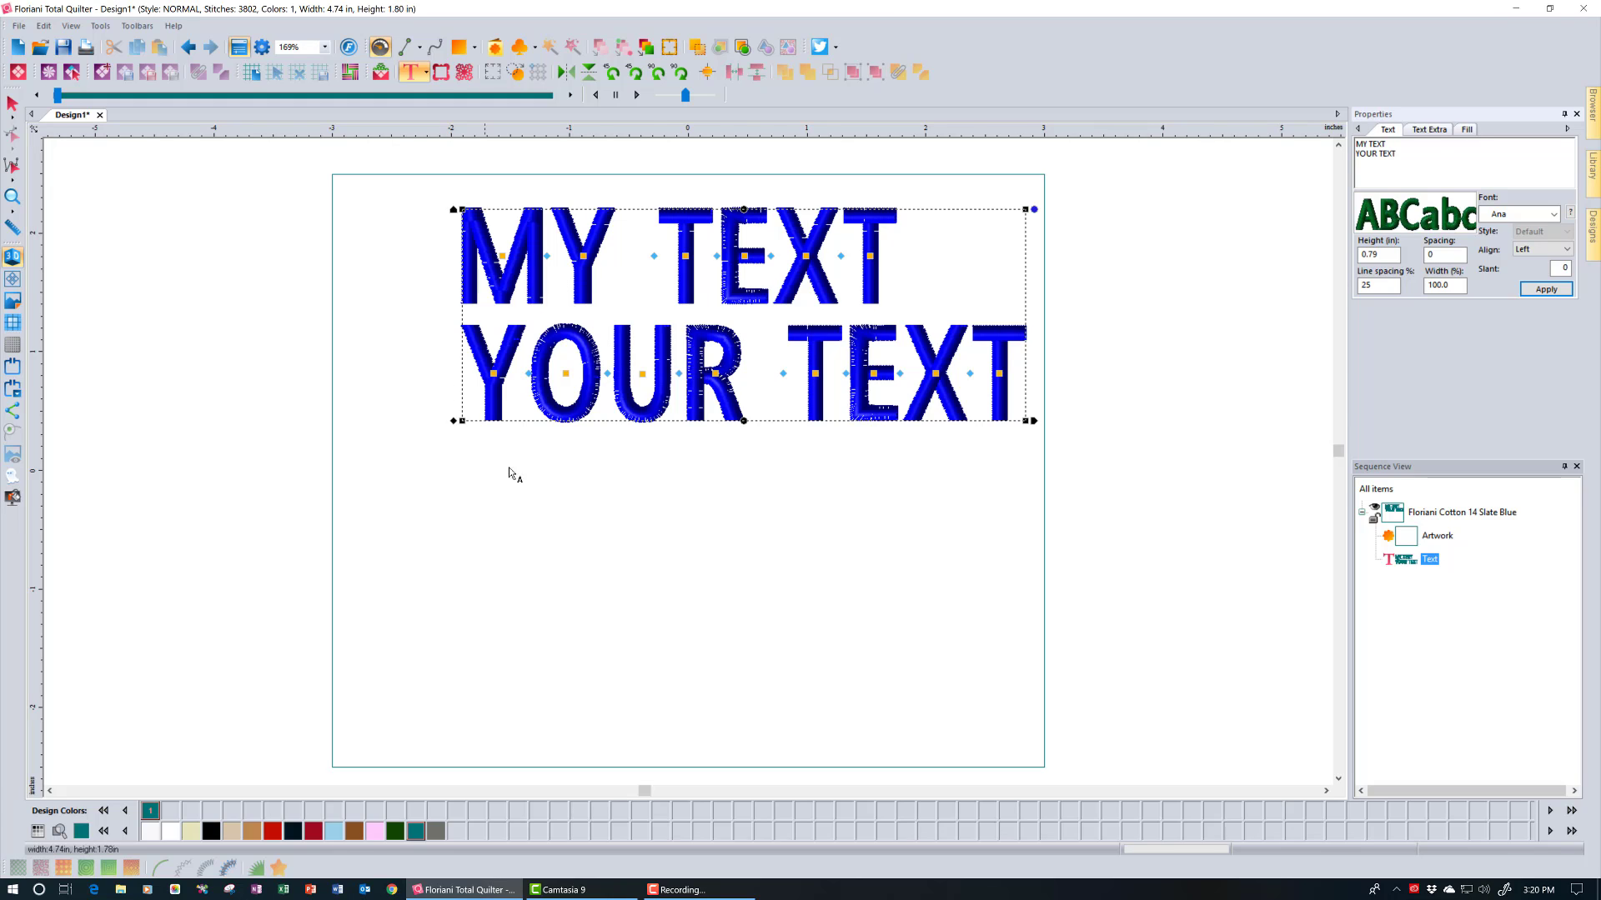
pyautogui.click(1542, 250)
pyautogui.click(1537, 271)
pyautogui.click(1546, 291)
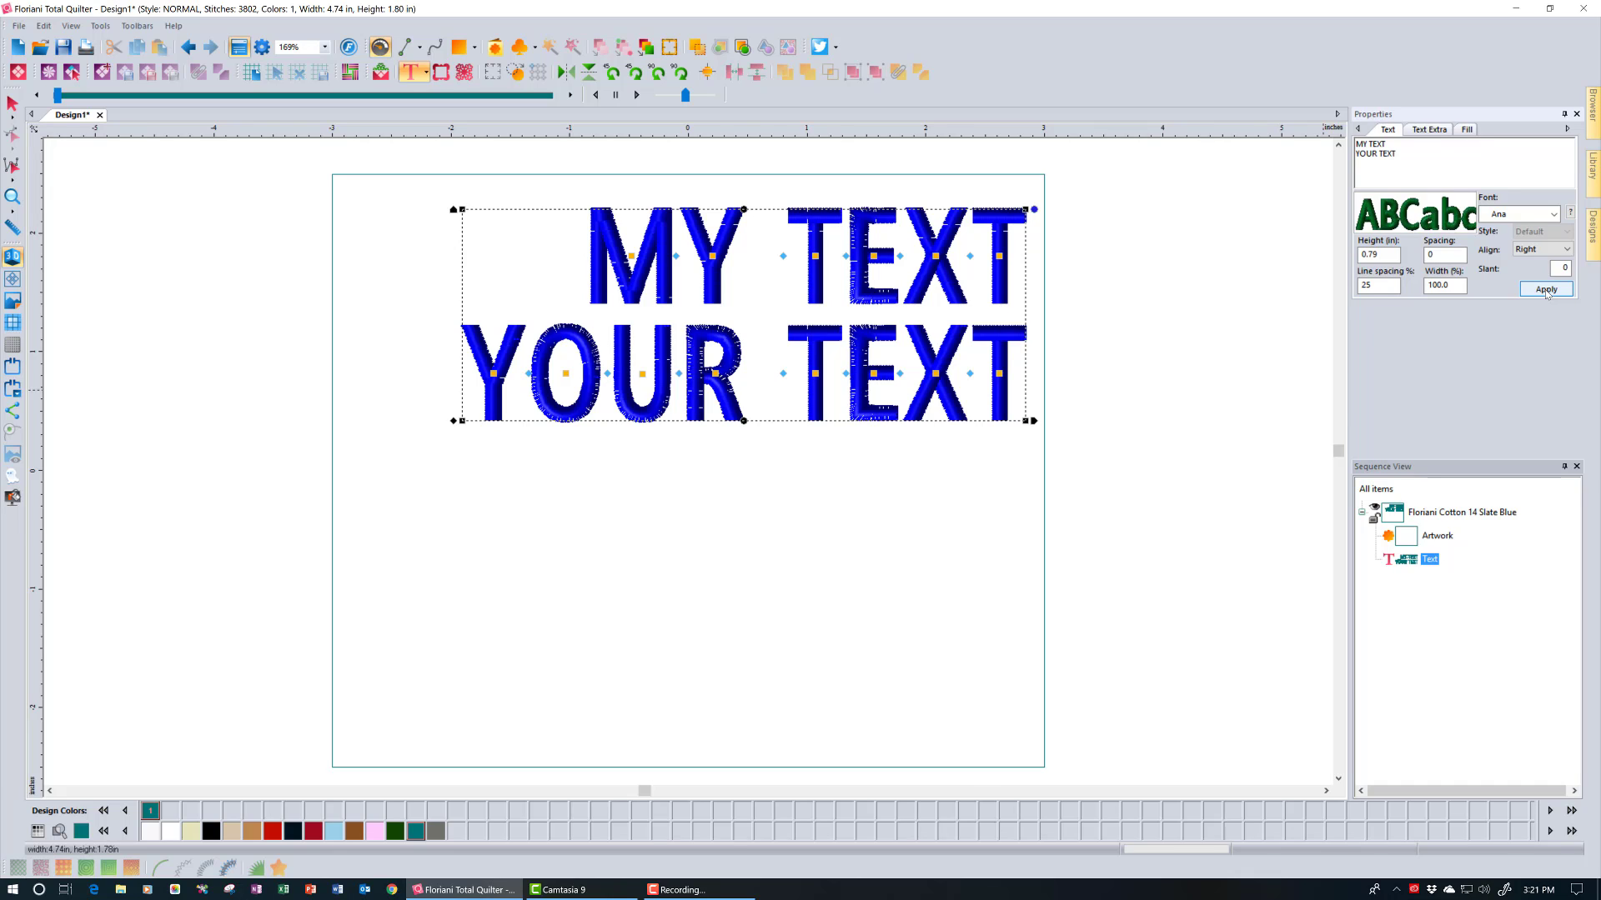
# Set the two-line lettering's alignment back to Center and apply it.
pyautogui.click(1567, 250)
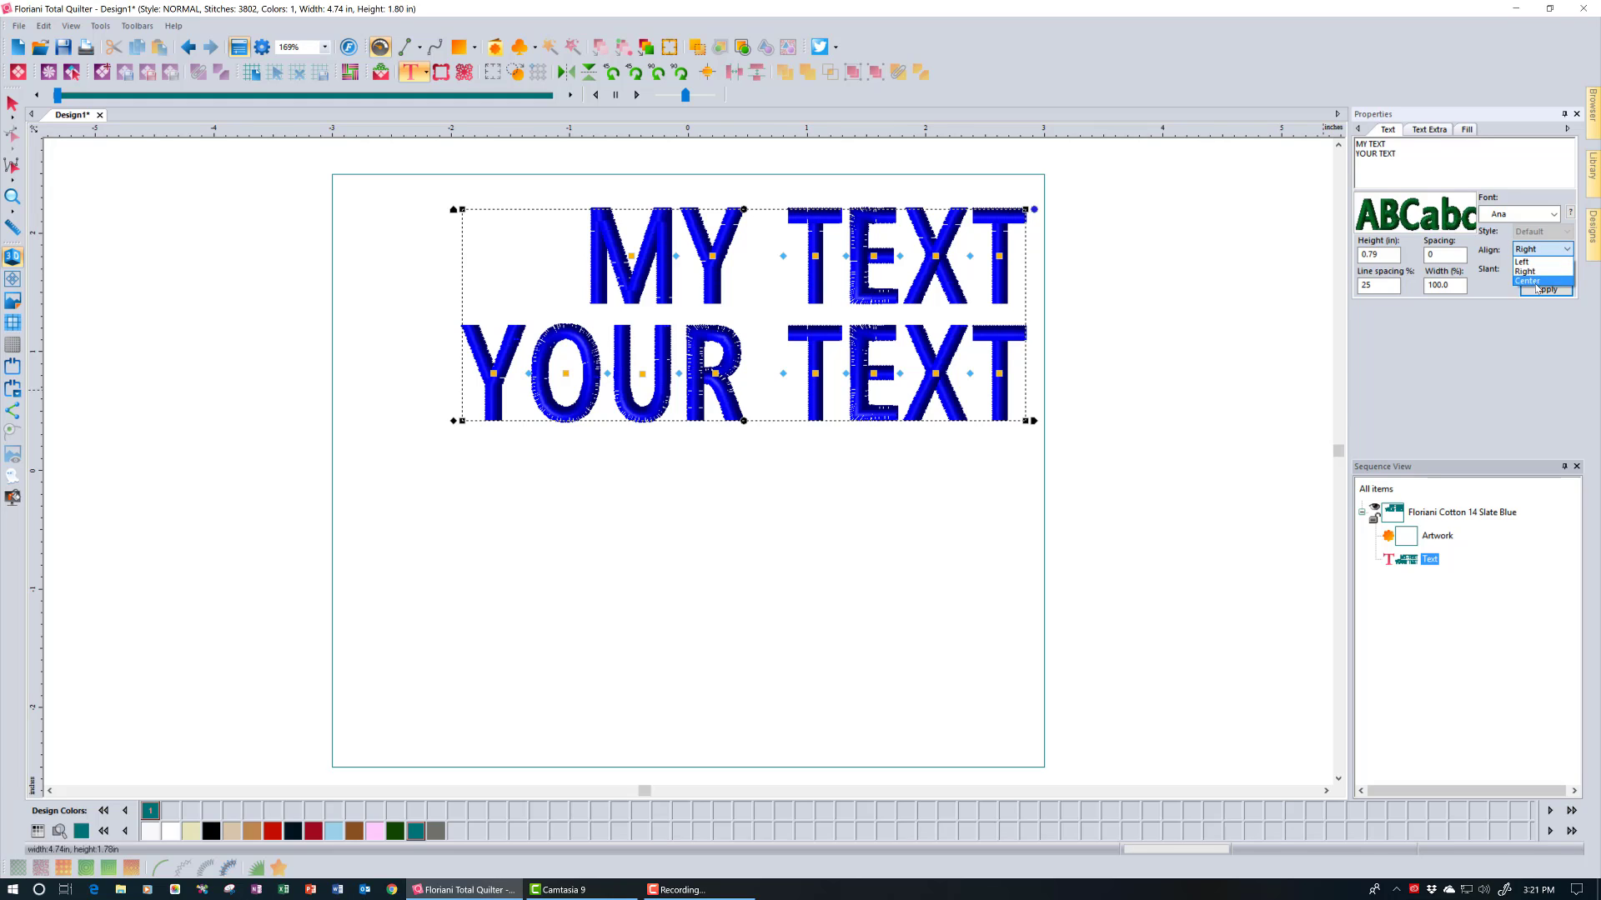
pyautogui.click(1537, 281)
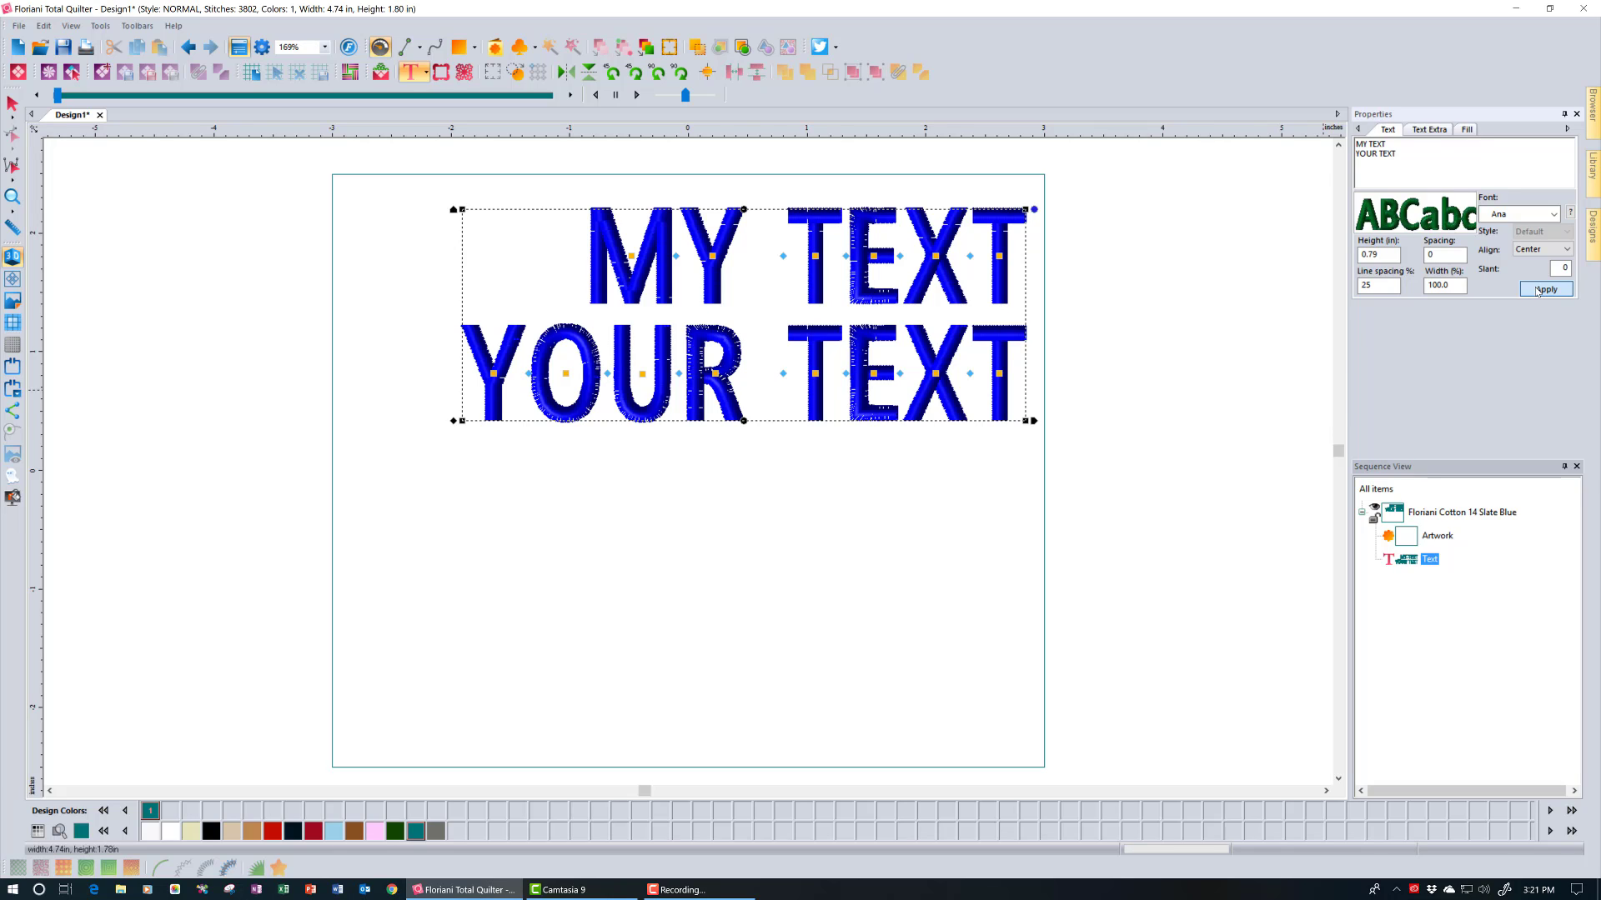
pyautogui.click(1545, 289)
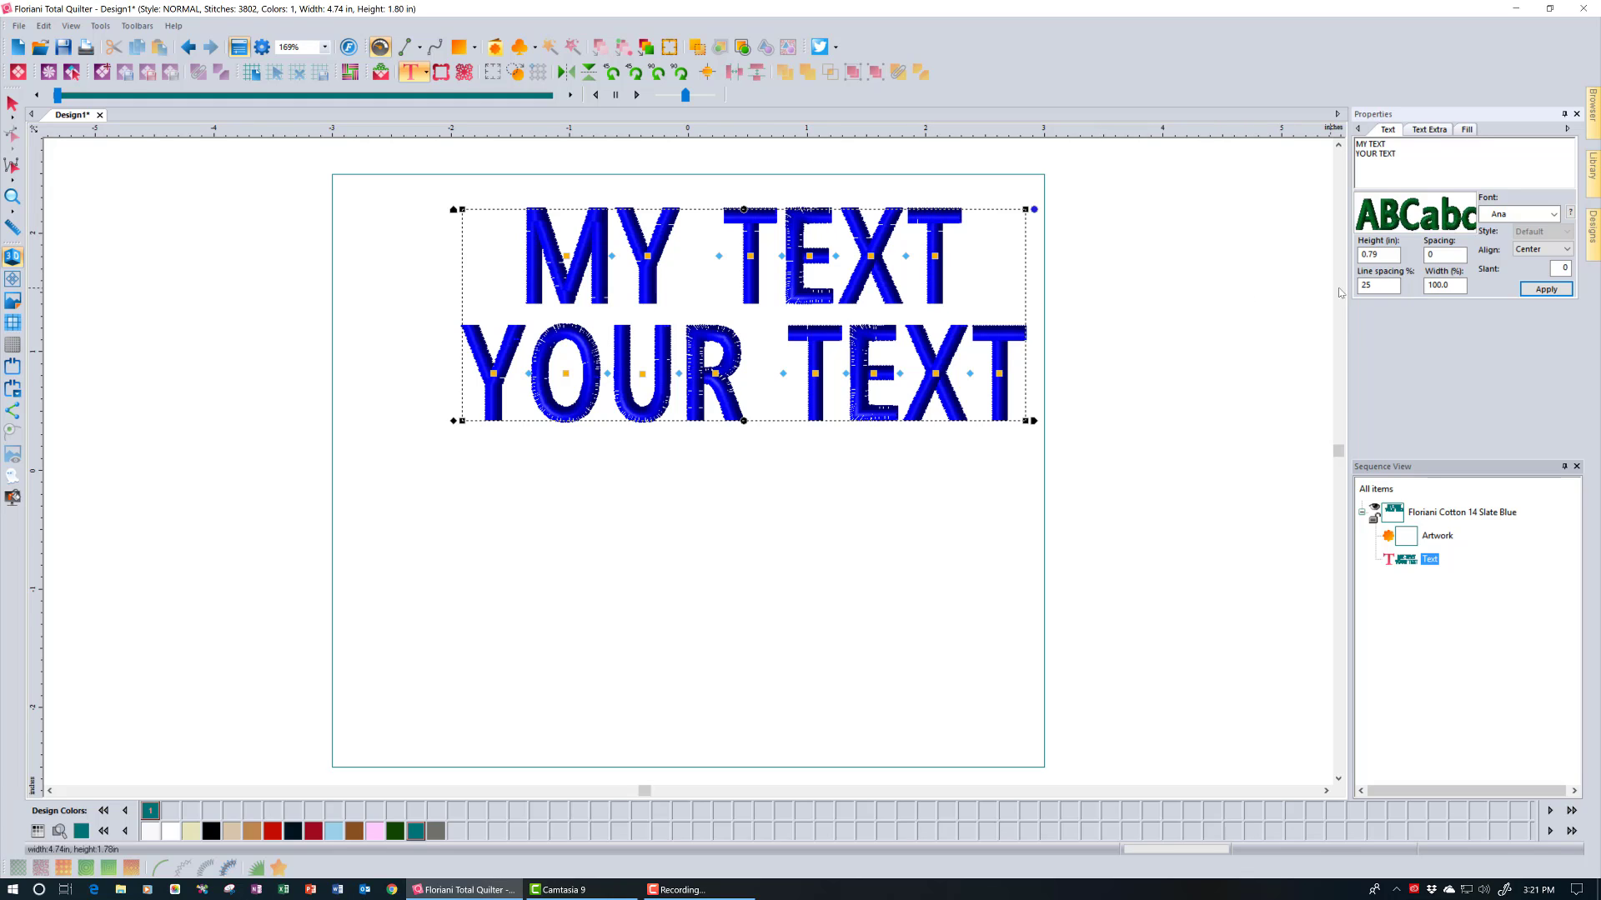
# Set the line spacing of the two-line lettering to 50% and apply it.
pyautogui.hotkey('ctrl', 'a')
pyautogui.write('50')
pyautogui.click(1547, 290)
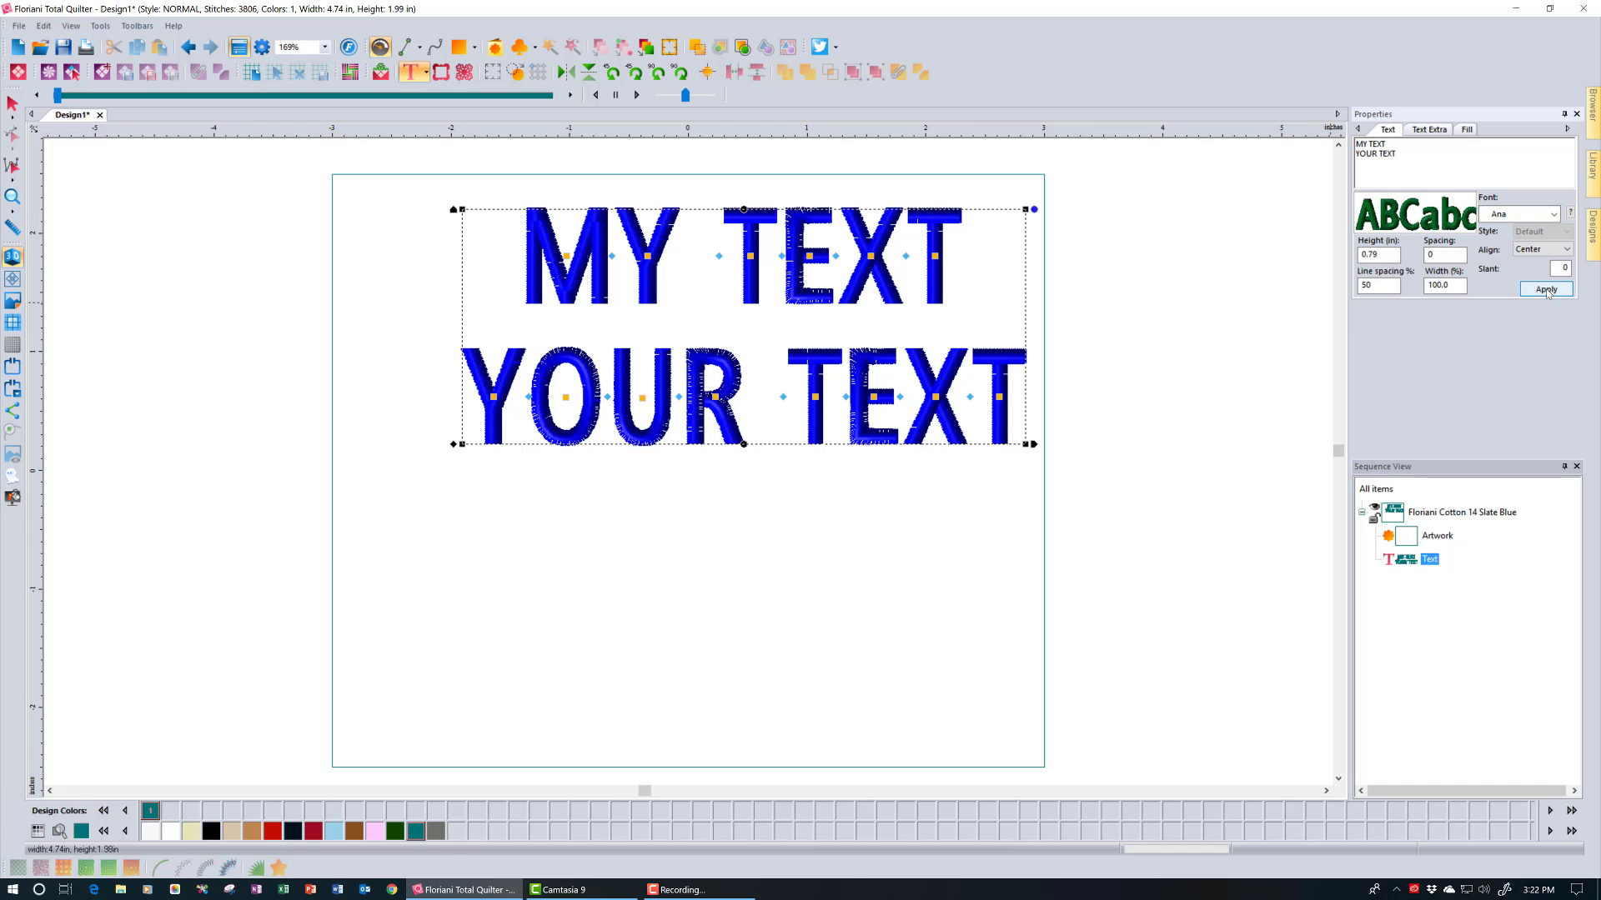
# Set the line spacing back to 25% and apply it to the lettering.
pyautogui.doubleClick(1375, 286)
pyautogui.write('25')
pyautogui.click(1548, 290)
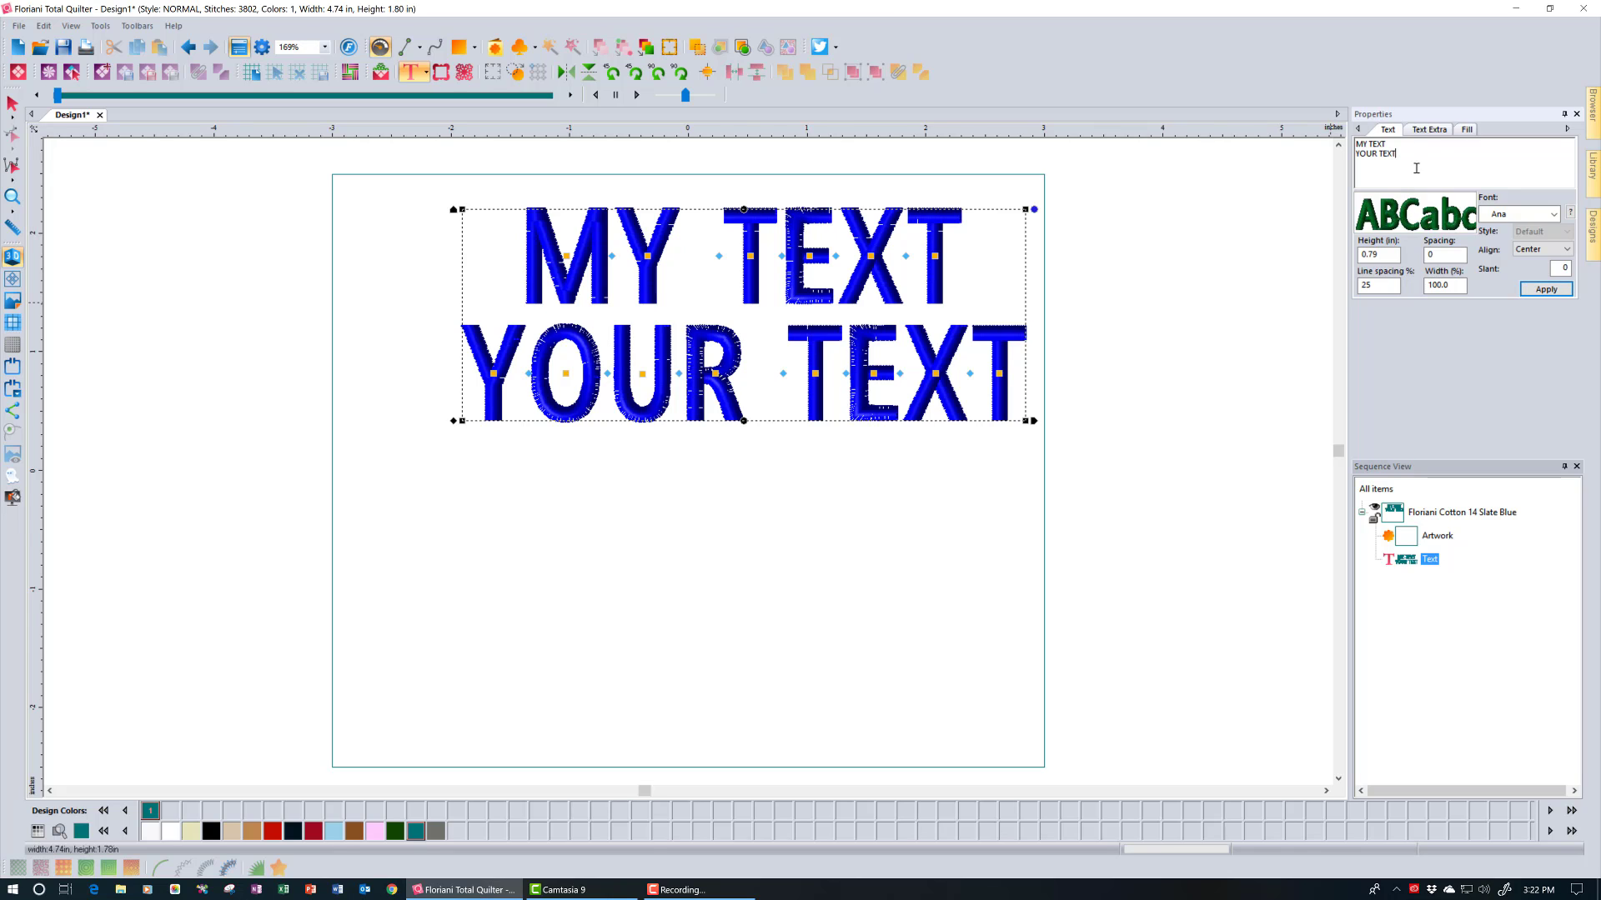
# Remove the YOUR TEXT line so the lettering reads only MY TEXT, and apply it until the frame fits the single line.
pyautogui.moveTo(1431, 202)
pyautogui.press('BackSpace')
pyautogui.press('BackSpace')
pyautogui.press('BackSpace')
pyautogui.press('BackSpace')
pyautogui.press('BackSpace')
pyautogui.press('BackSpace')
pyautogui.press('BackSpace')
pyautogui.press('BackSpace')
pyautogui.press('BackSpace')
pyautogui.press('BackSpace')
pyautogui.press('BackSpace')
pyautogui.press('BackSpace')
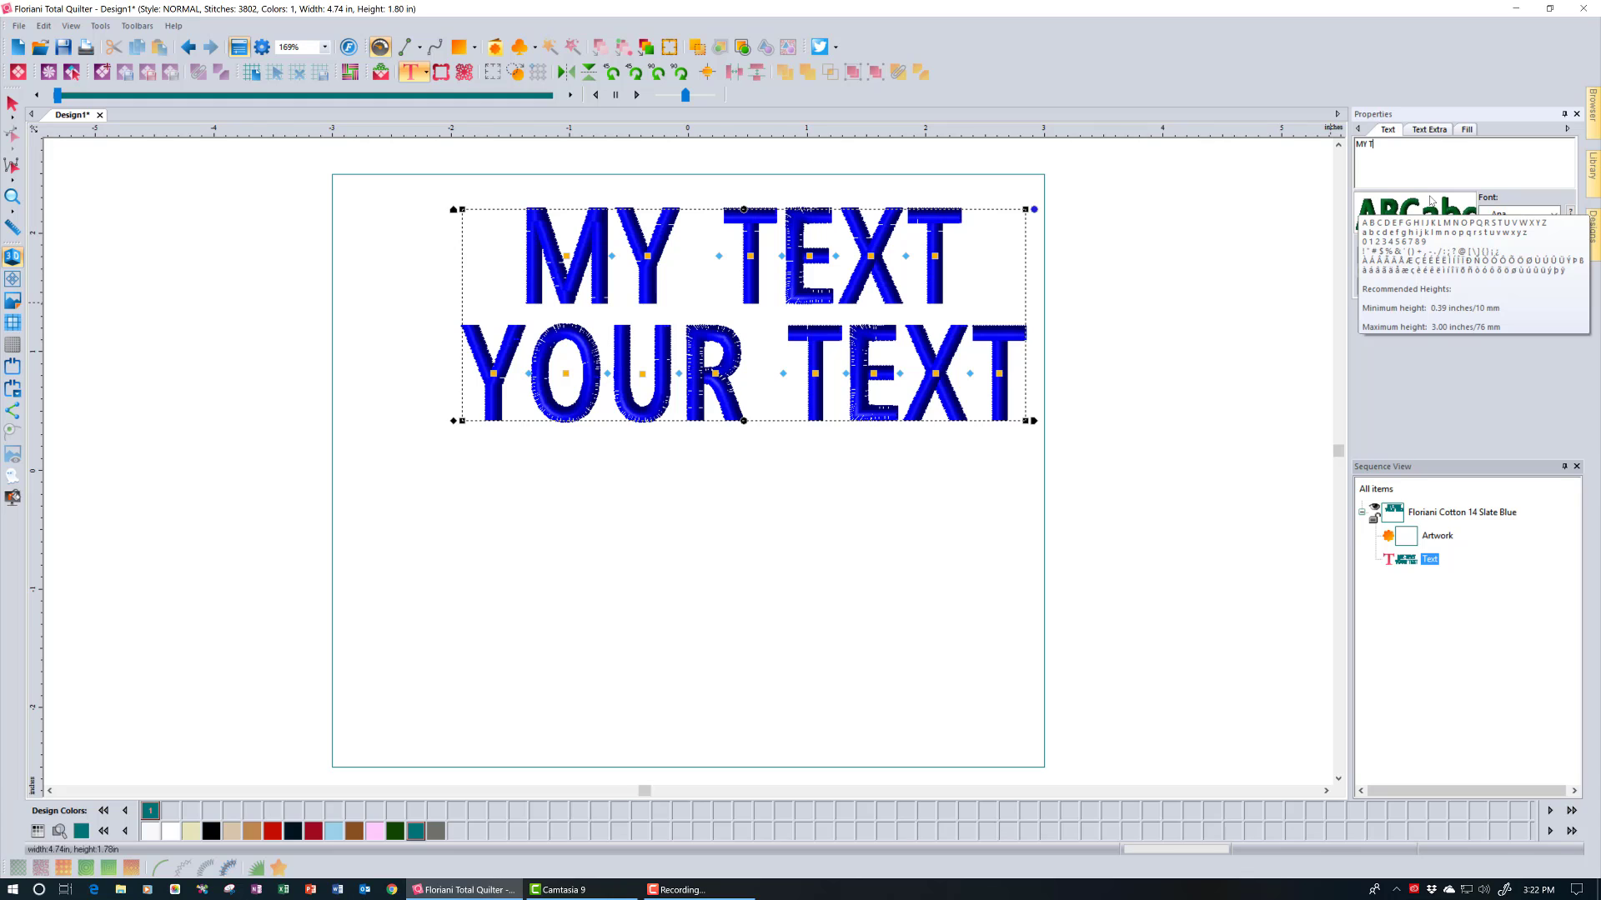
pyautogui.write('EXT')
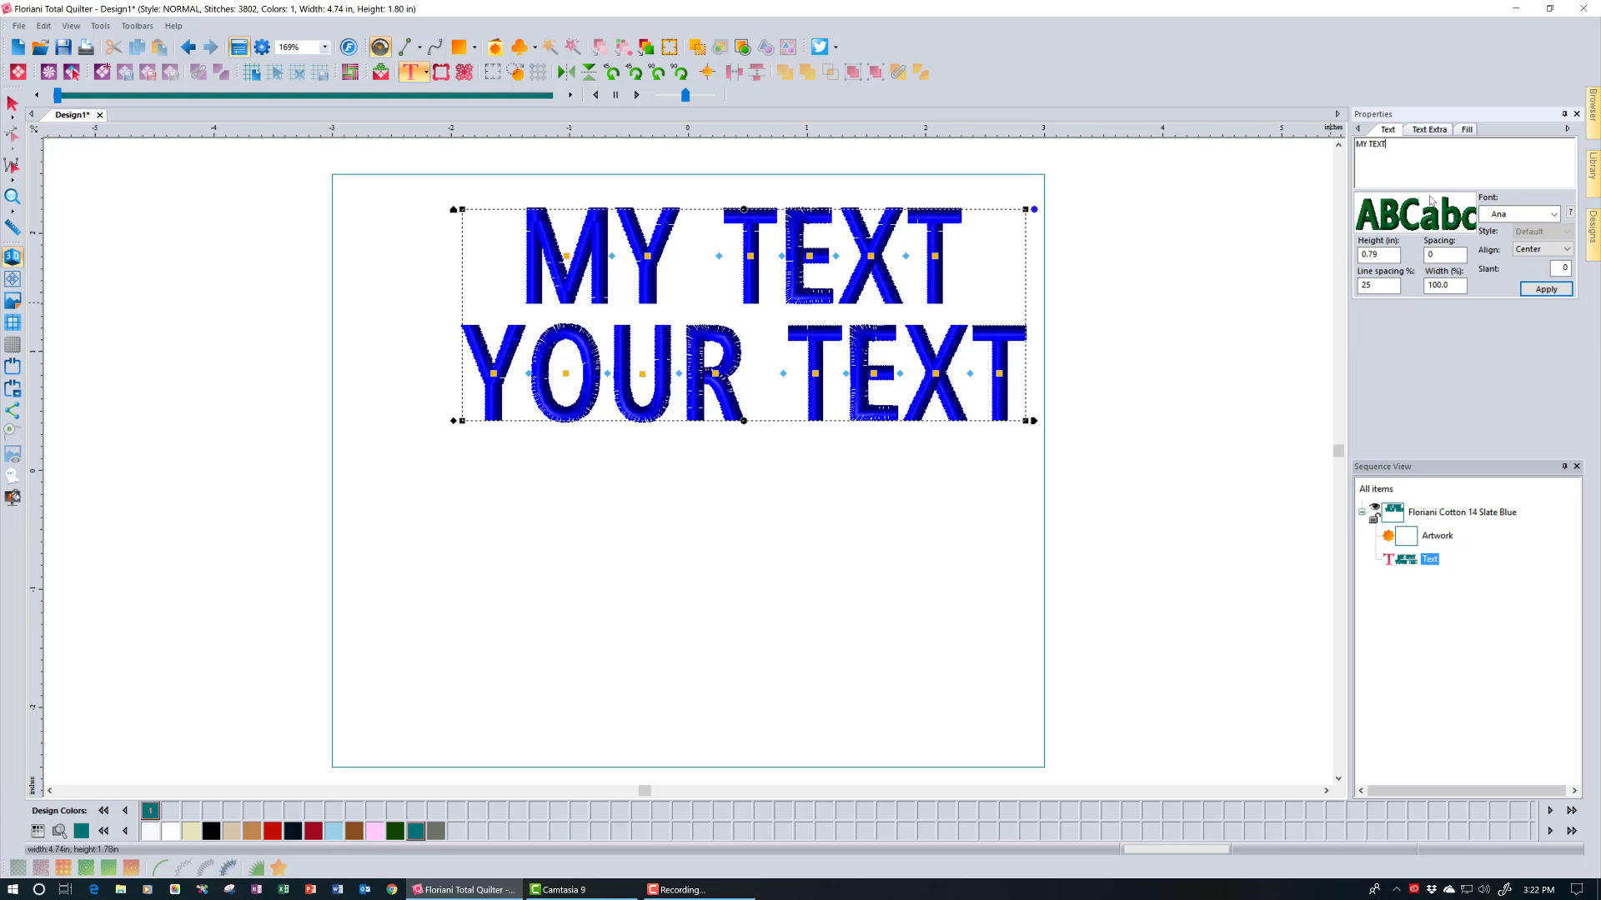
pyautogui.click(1546, 289)
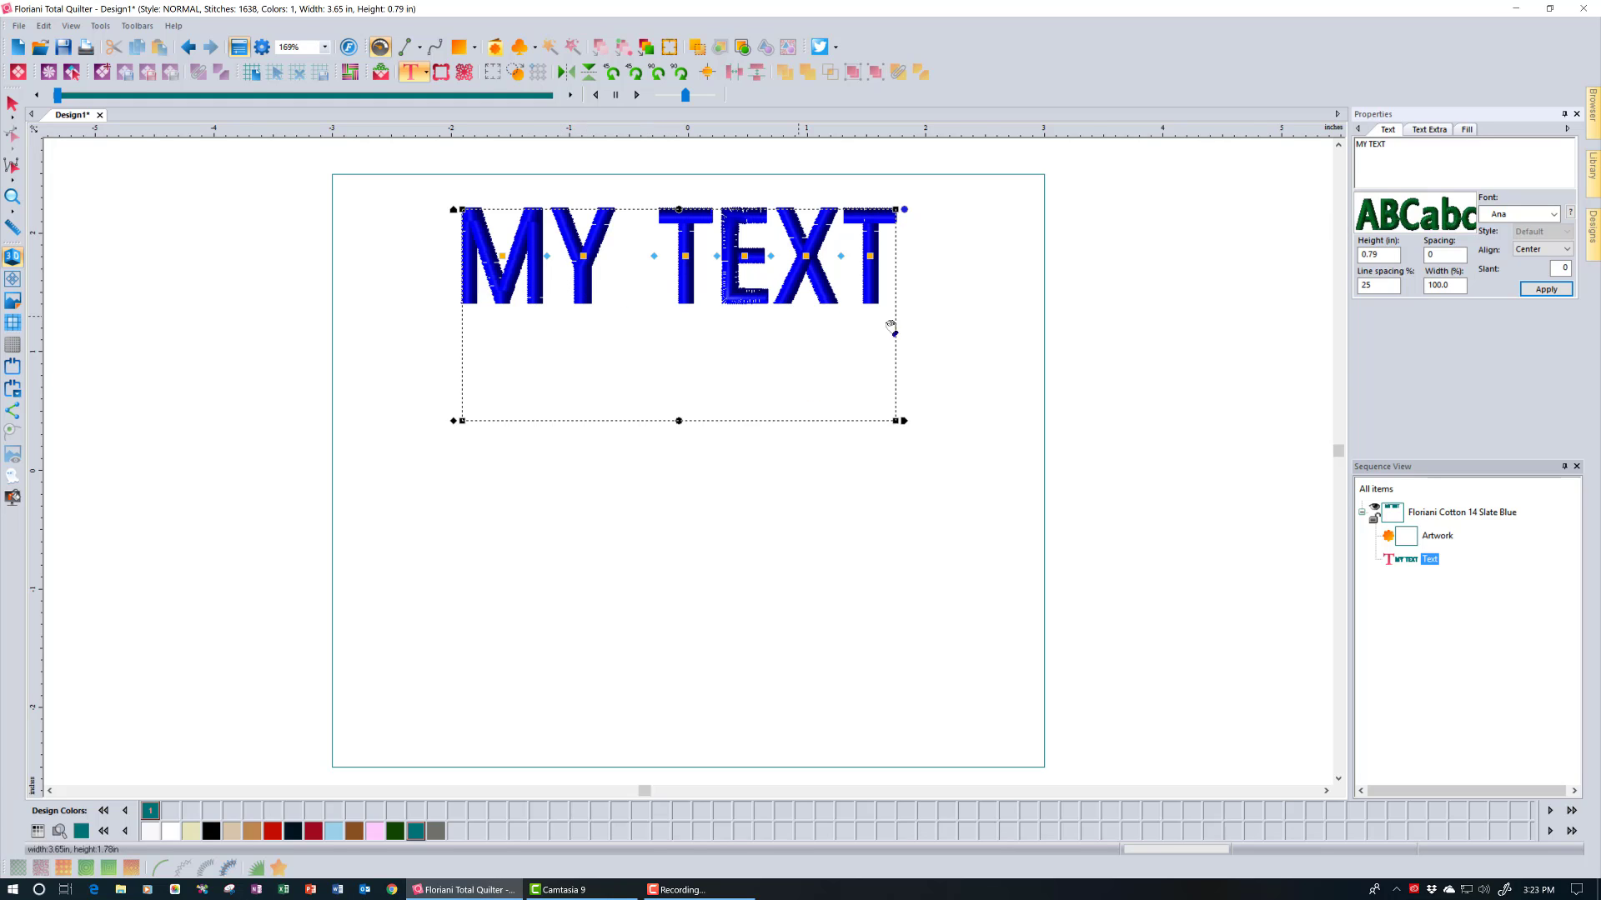
pyautogui.click(1387, 158)
pyautogui.click(1547, 291)
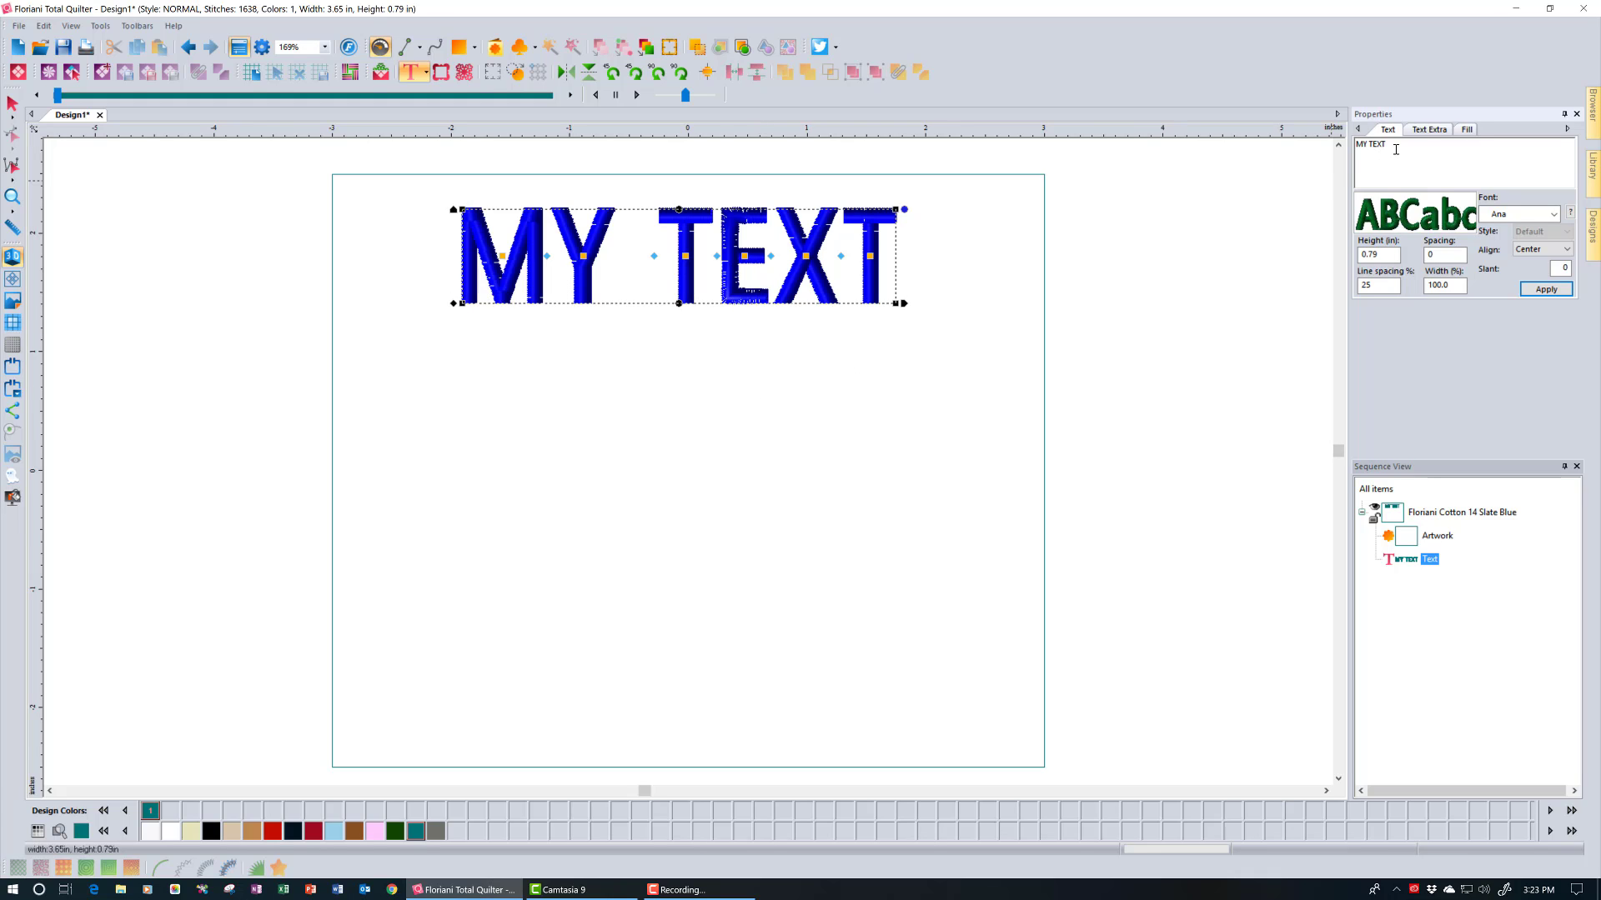
# Replace the lettering's wording with "Made with Love".
pyautogui.moveTo(1396, 149); pyautogui.dragTo(1301, 163)
pyautogui.write('Ma')
pyautogui.write('de wit')
pyautogui.write('h L')
pyautogui.write('oove')
pyautogui.press('BackSpace')
pyautogui.press('BackSpace')
# Apply the Anniversary font to the lettering and move it to fit between the rectangle's sides near its upper edge.
pyautogui.click(1555, 215)
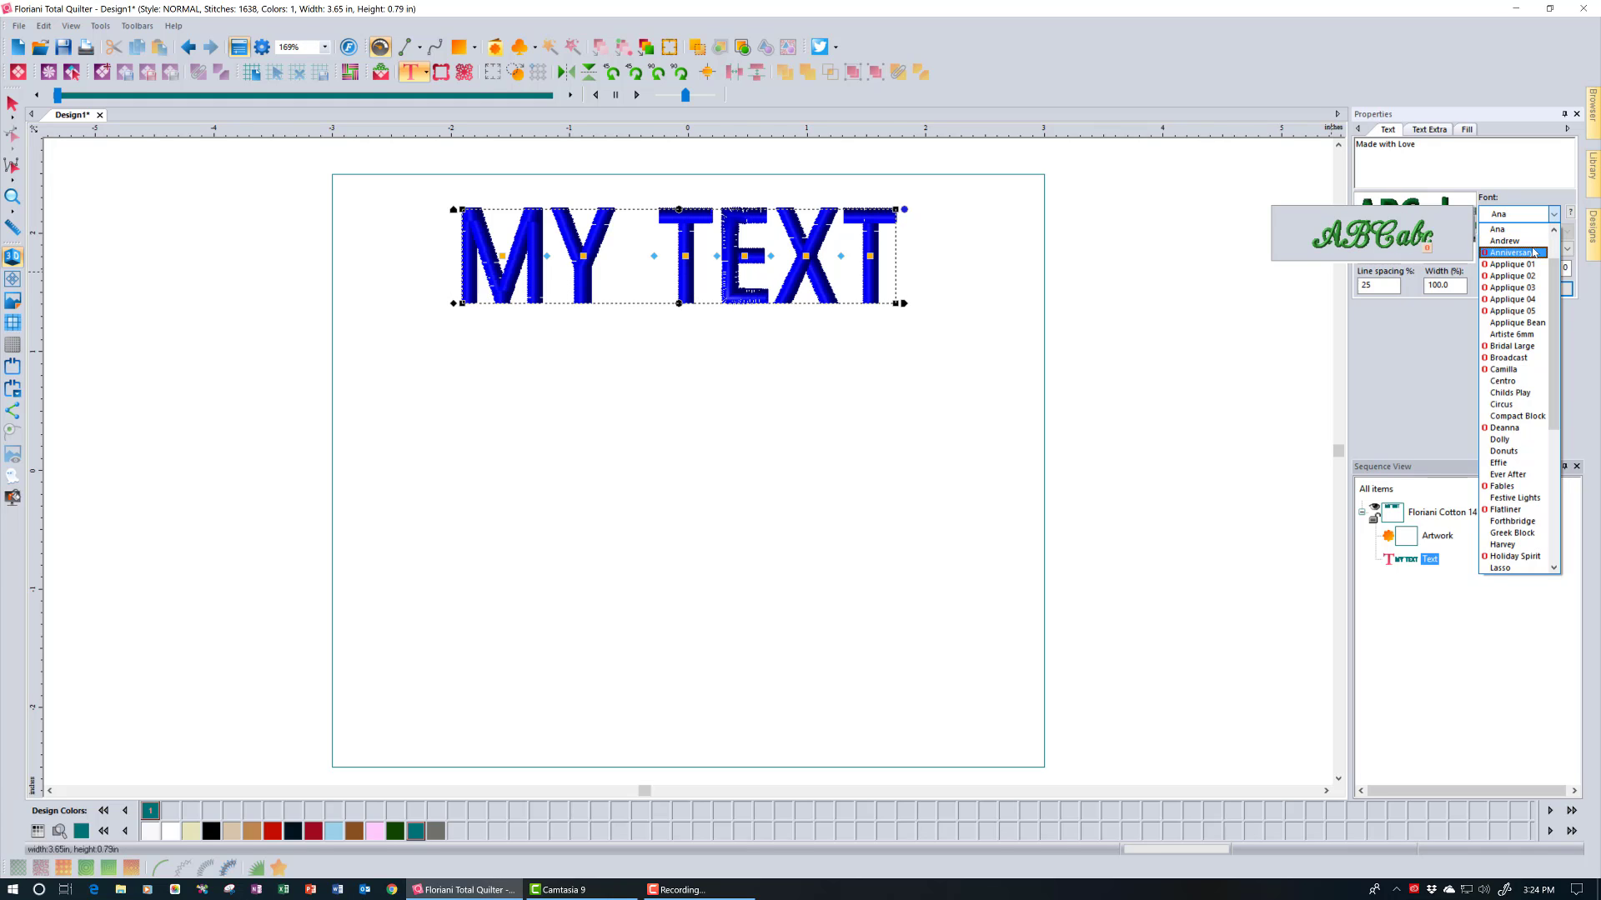
pyautogui.click(1534, 252)
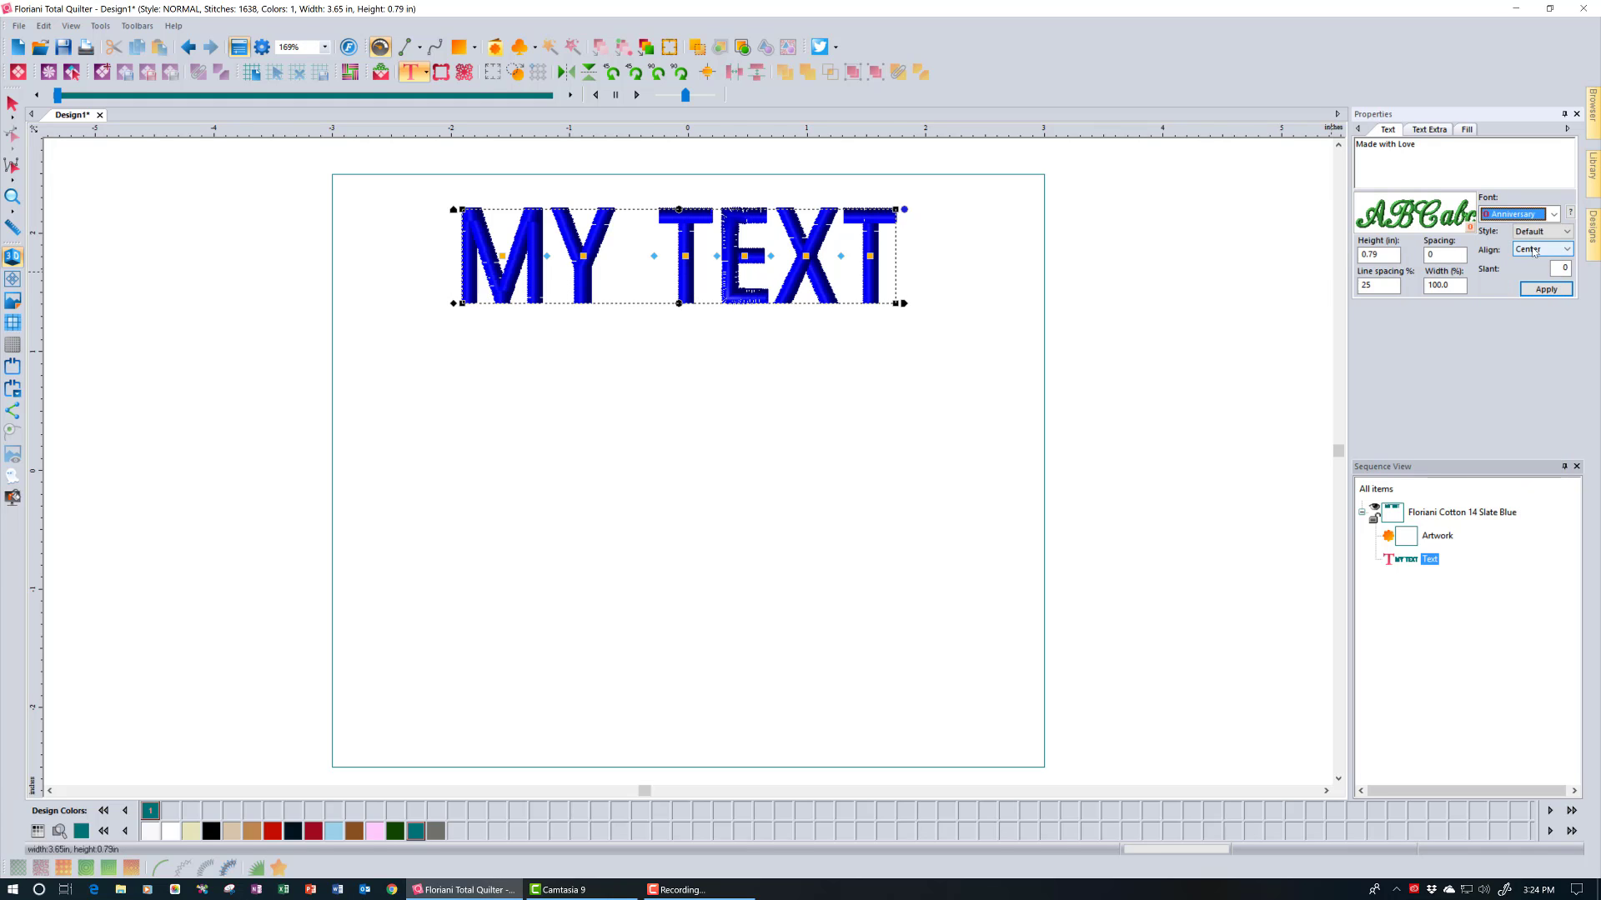
pyautogui.click(1547, 289)
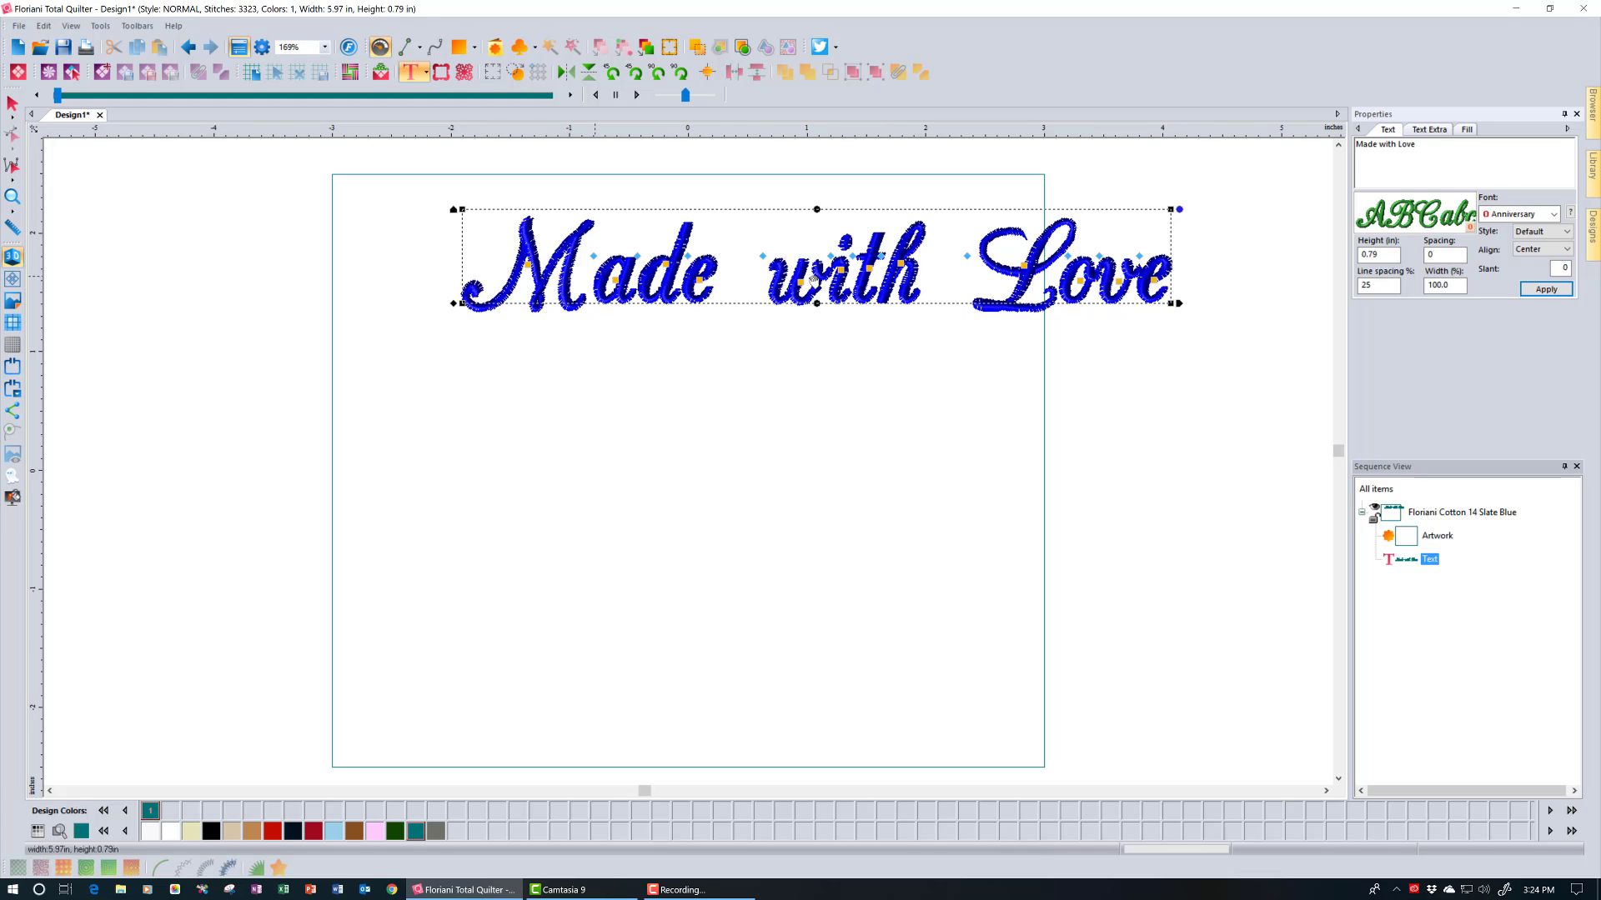
pyautogui.moveTo(1022, 276); pyautogui.dragTo(892, 283)
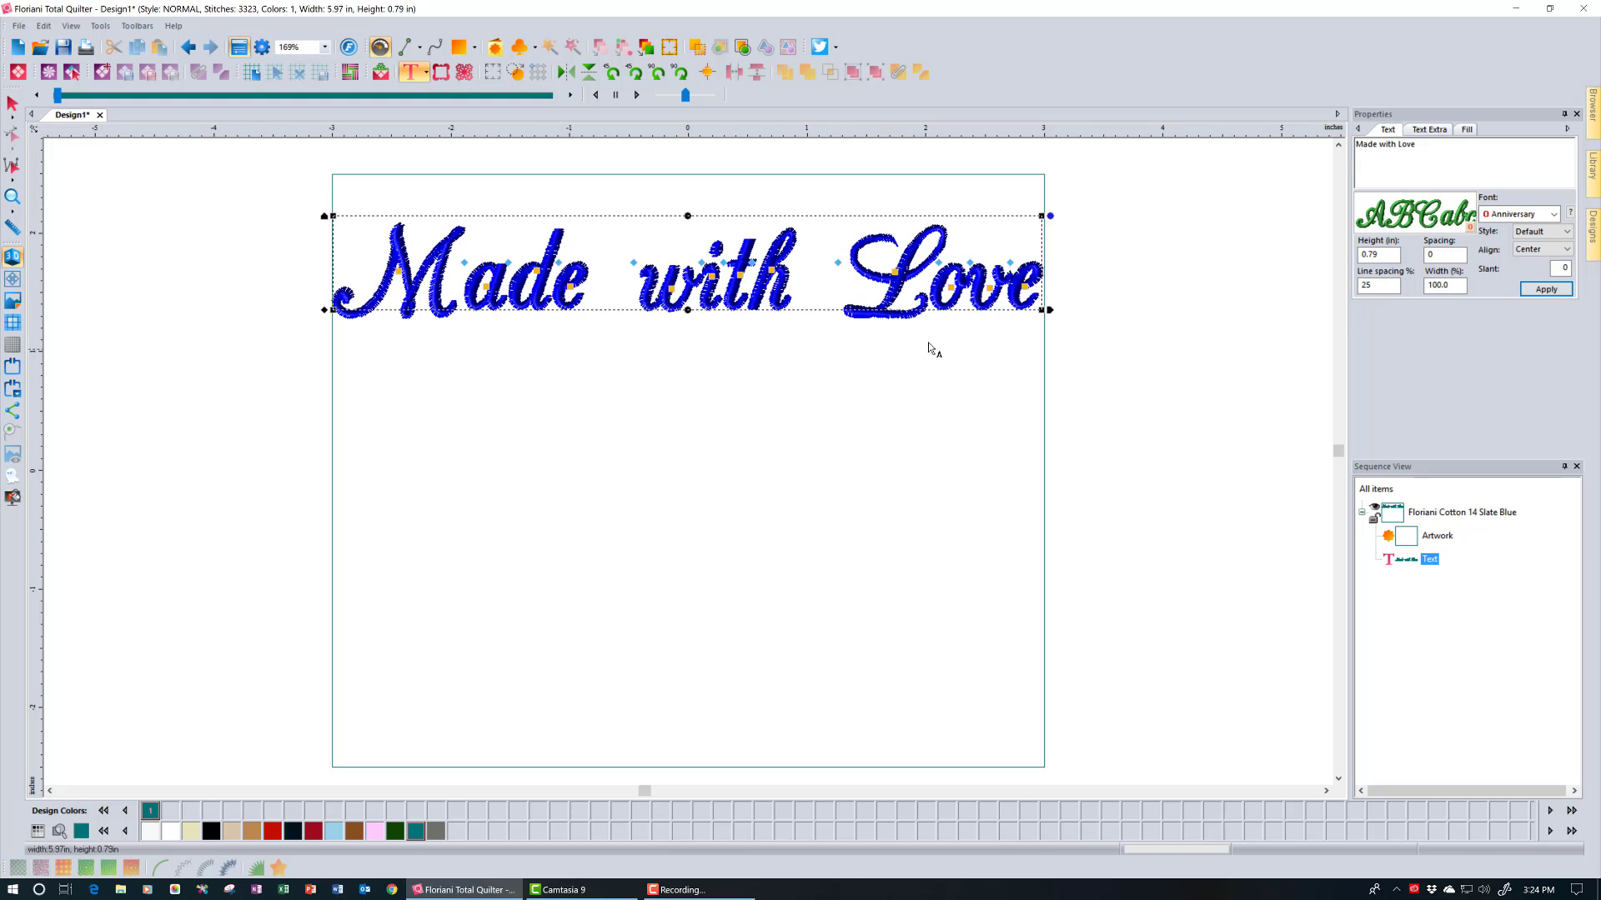
# Set the "Made with Love" lettering's height to 0.65 in, apply it, and centre the lettering between the rectangle's sides.
pyautogui.click(1377, 260)
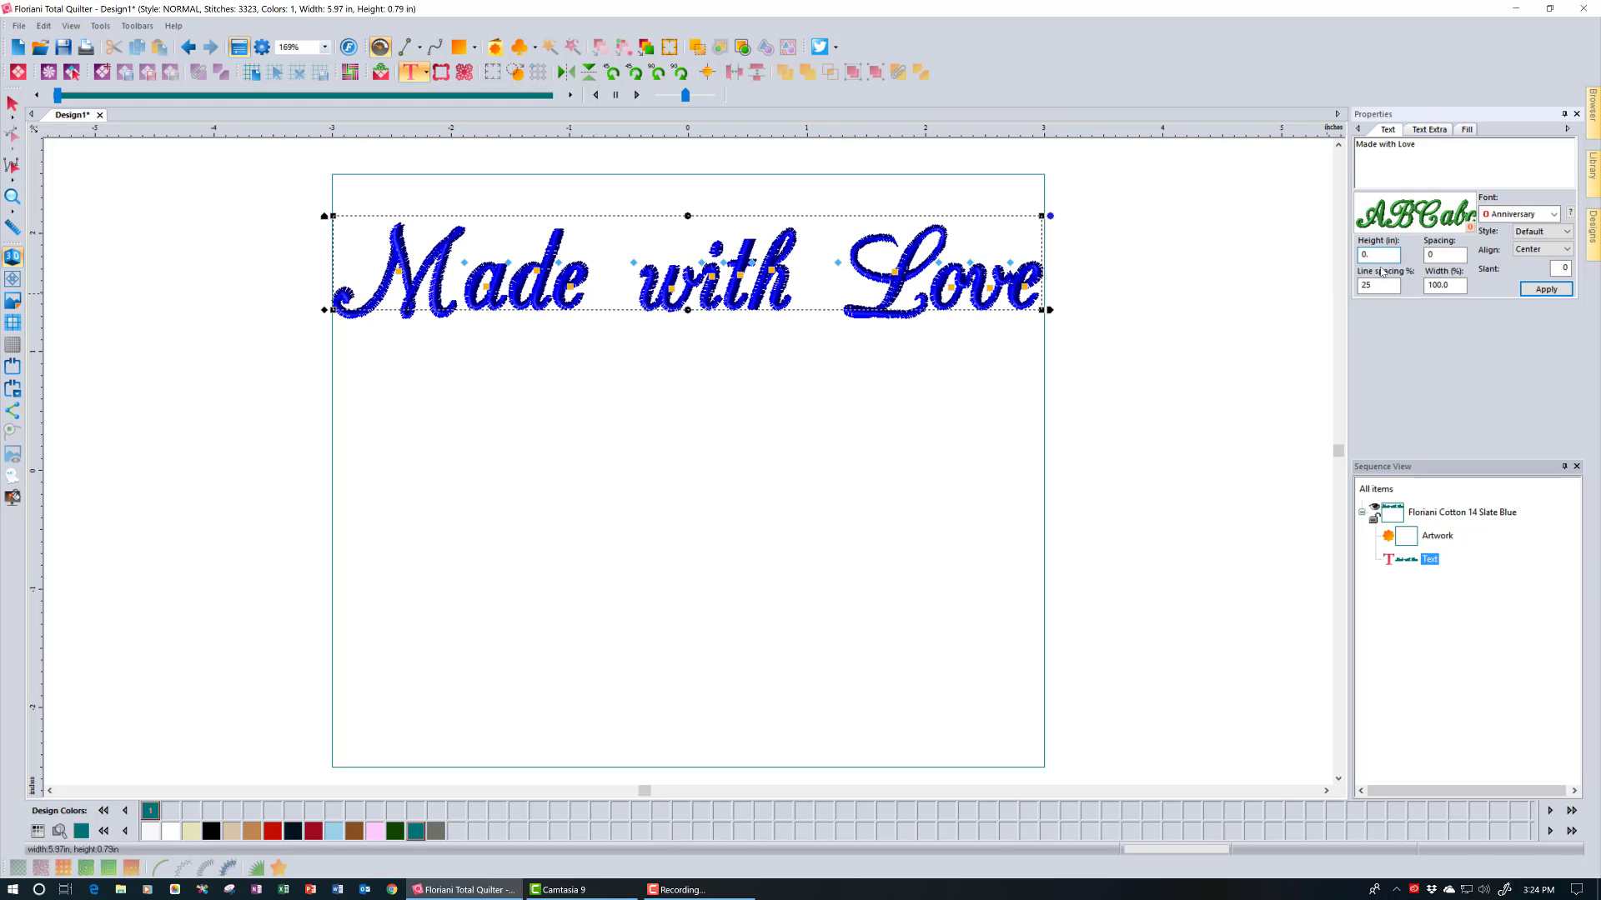
pyautogui.write('65')
pyautogui.click(1530, 290)
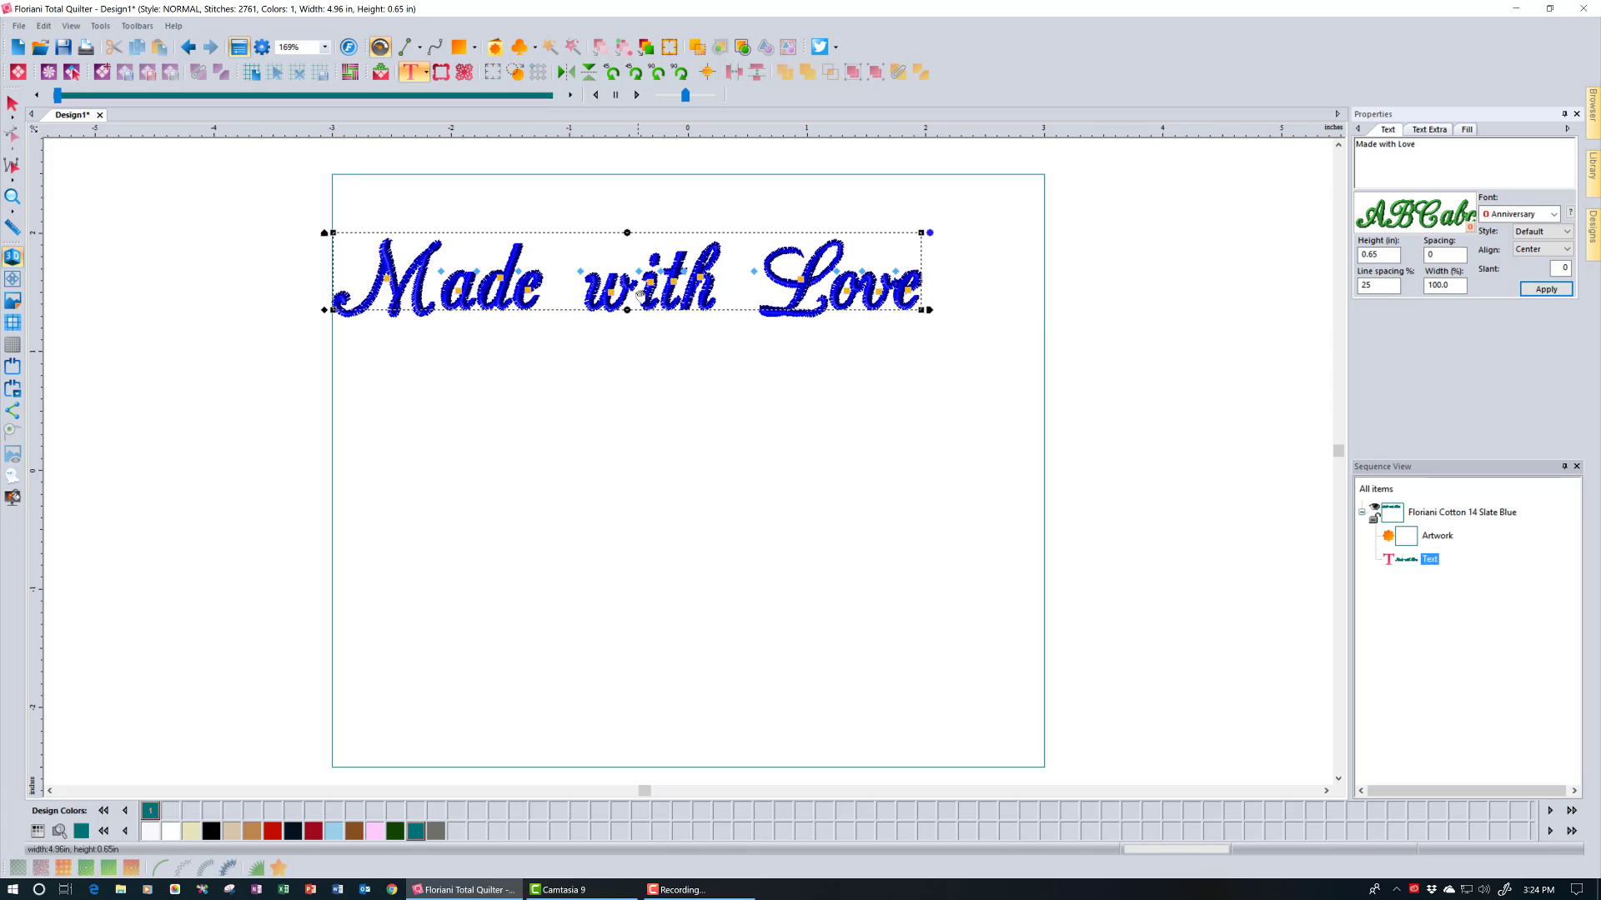
pyautogui.moveTo(640, 295); pyautogui.dragTo(700, 320)
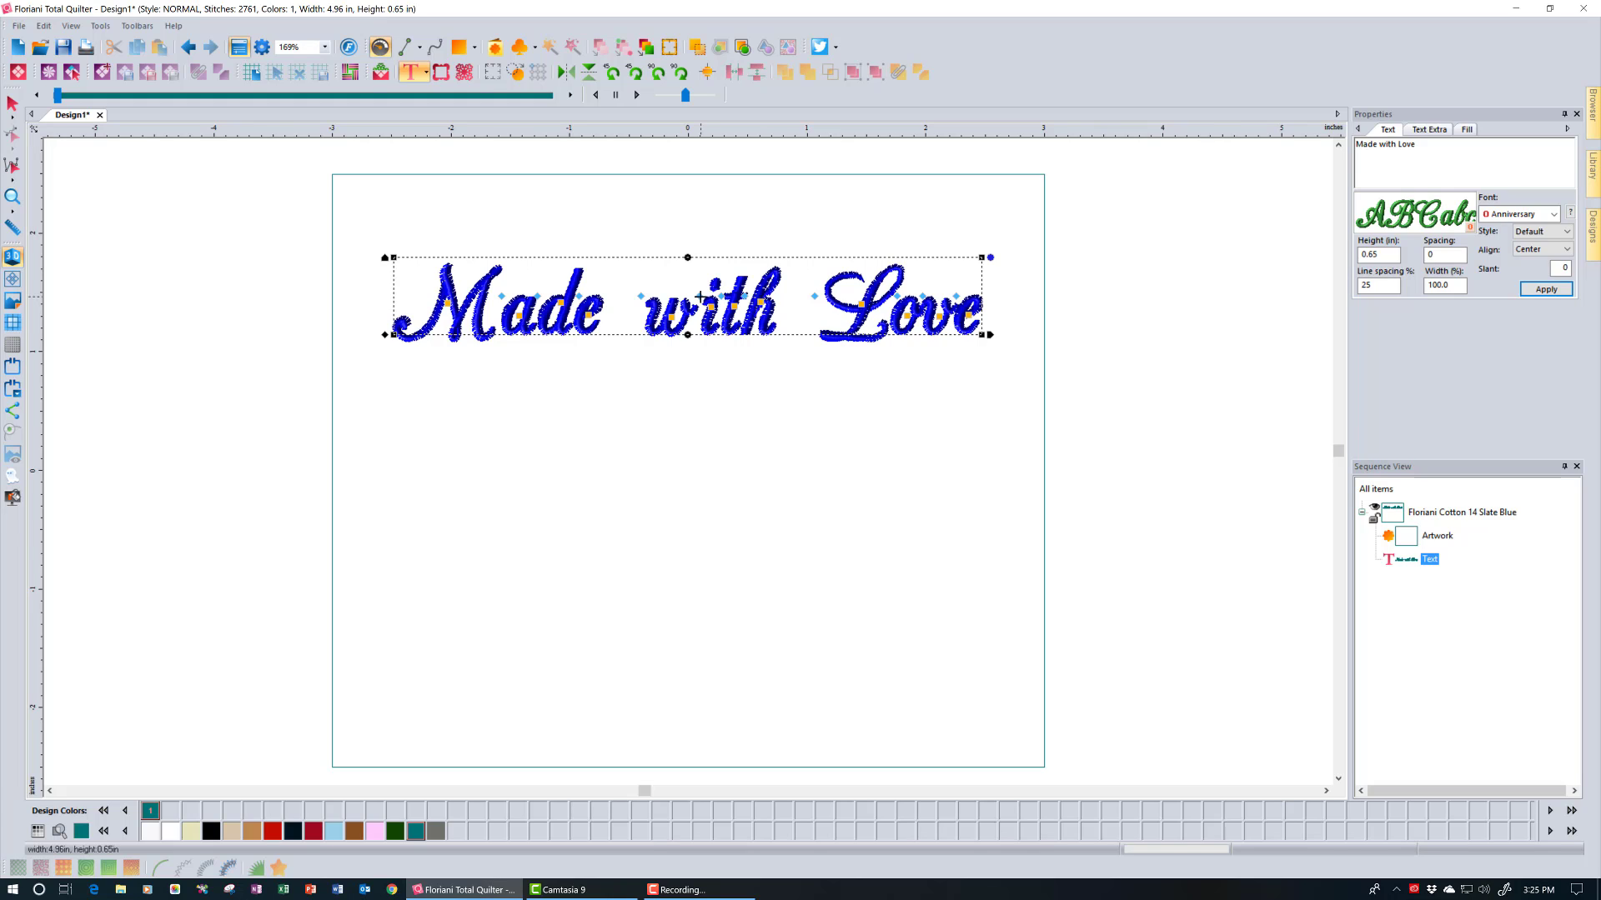
# Tighten the gaps after the "w" in "with" and the "M" in "Made", and re-centre the lettering slightly higher in the rectangle.
pyautogui.moveTo(700, 297); pyautogui.dragTo(693, 297)
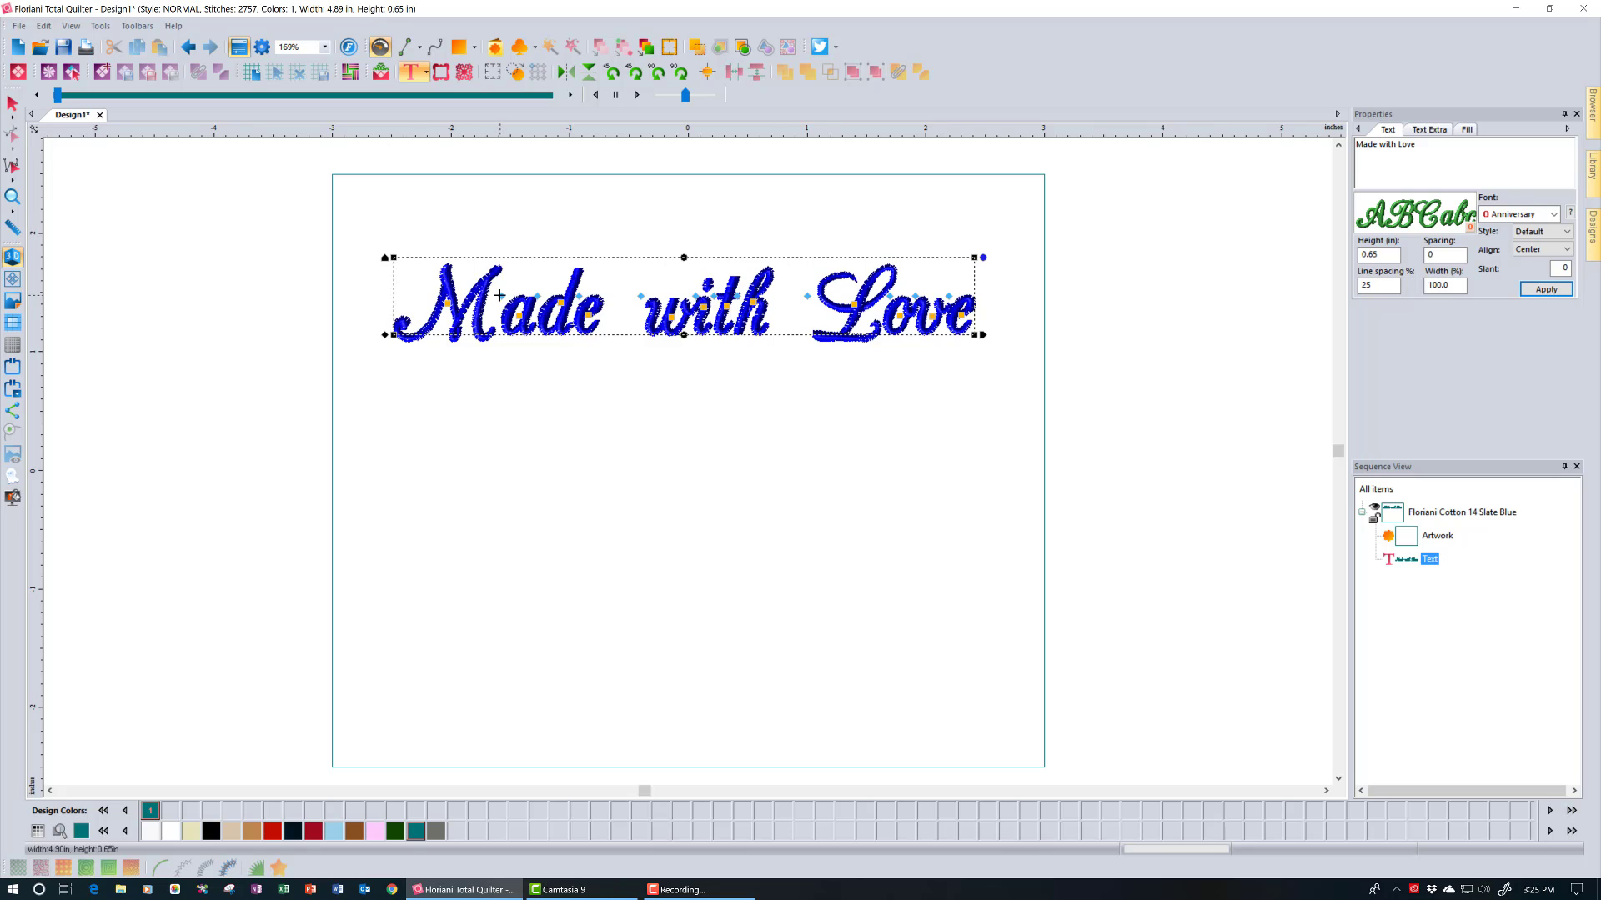
pyautogui.moveTo(499, 295); pyautogui.dragTo(492, 296)
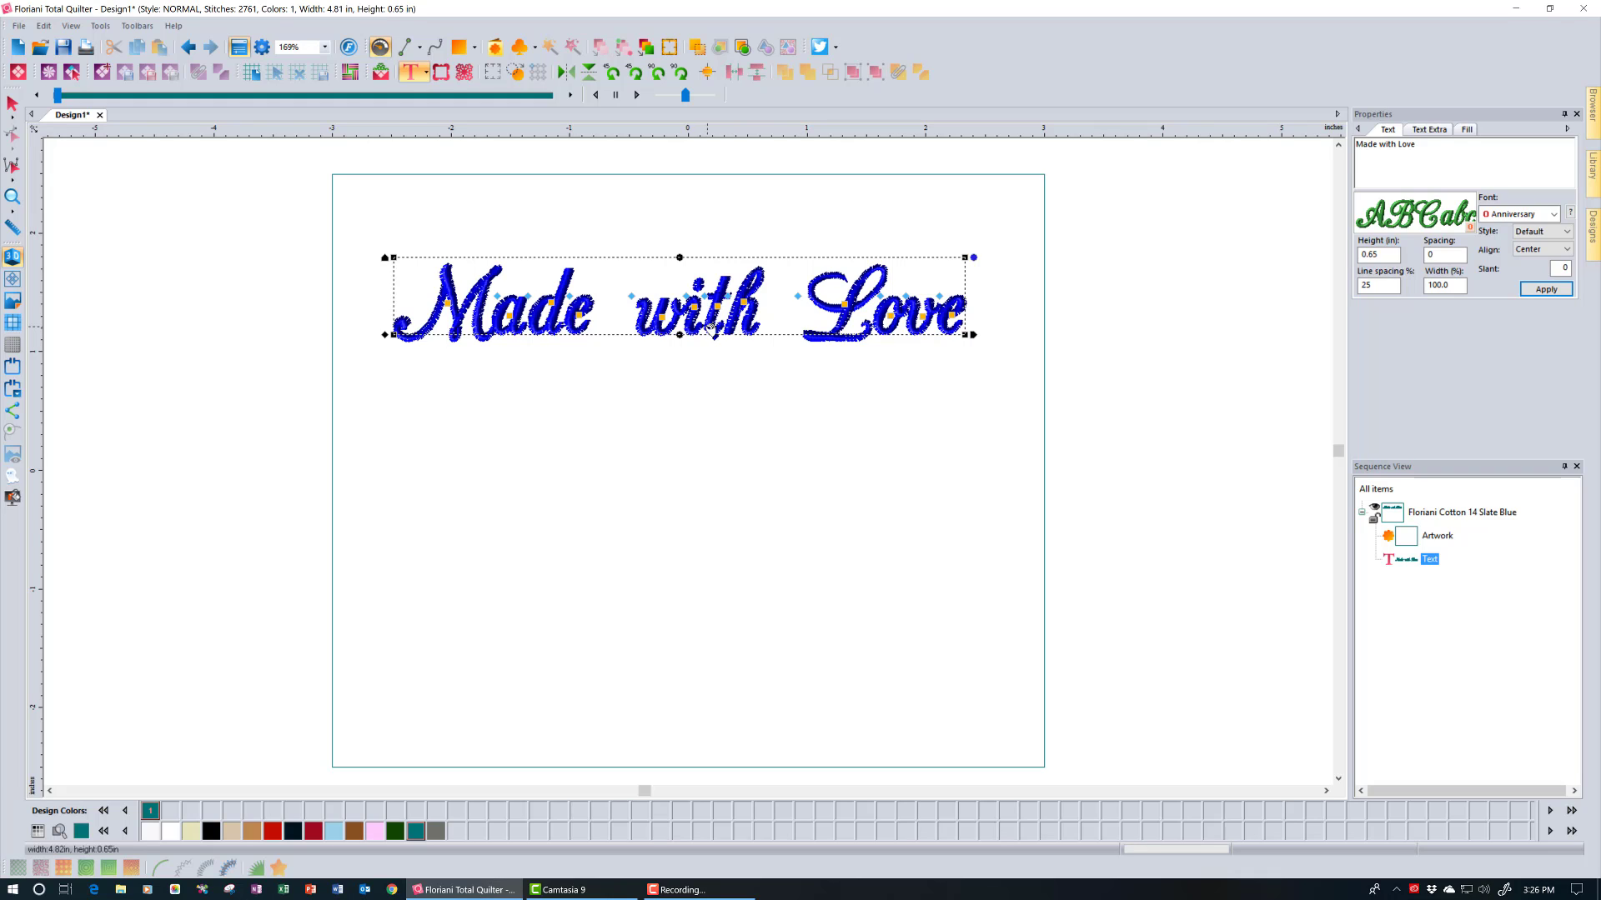
pyautogui.moveTo(709, 327); pyautogui.dragTo(721, 321)
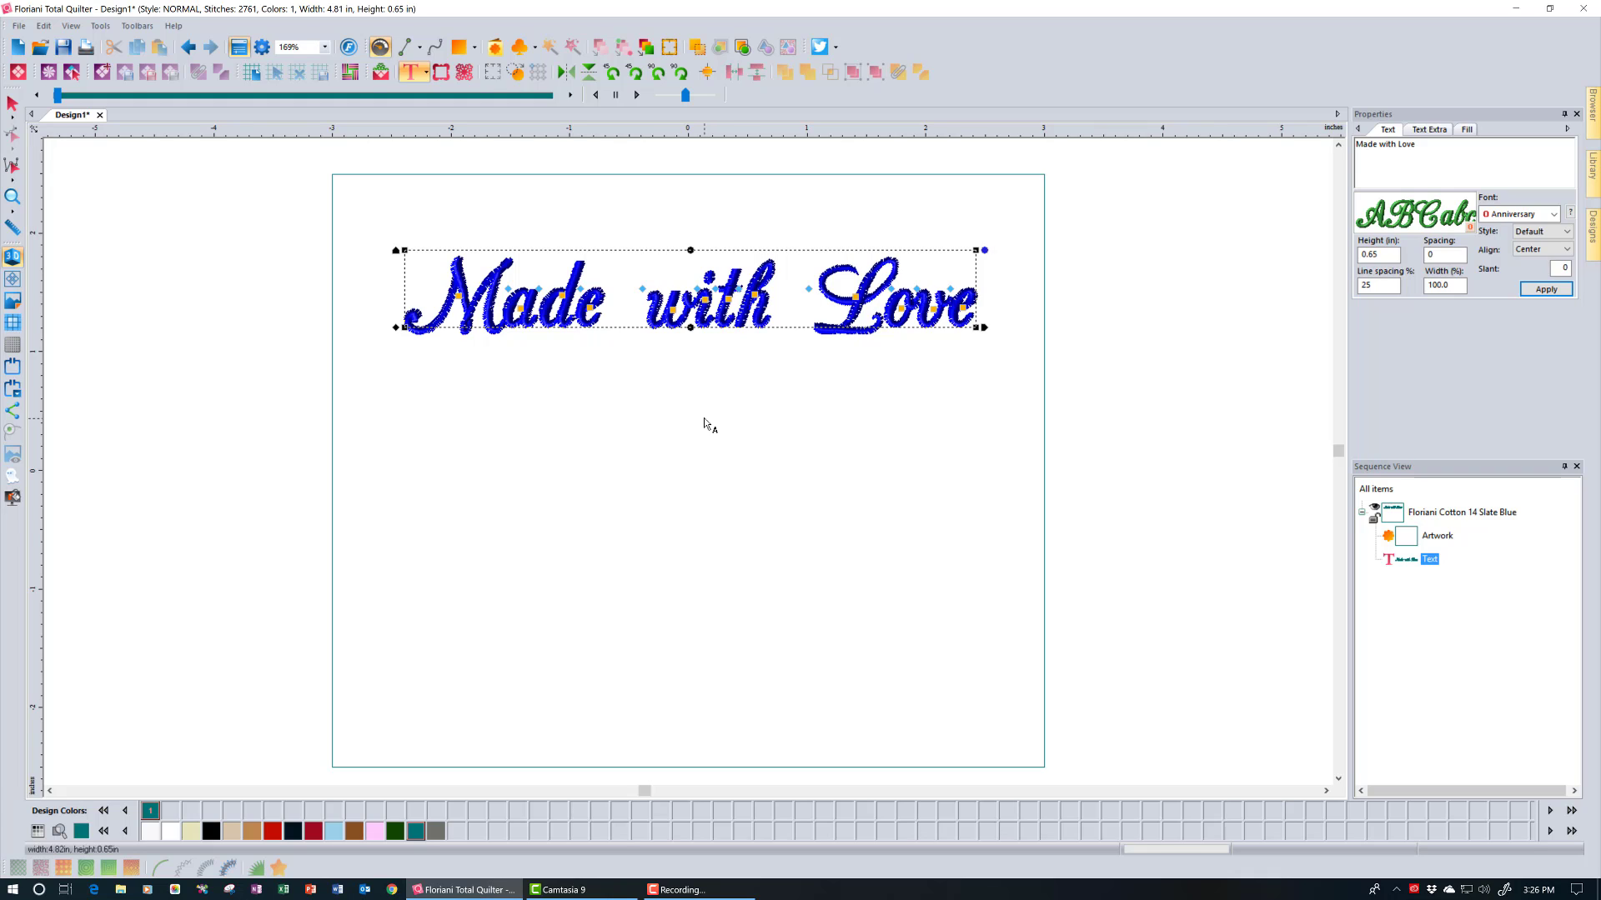
# Add a second lettering object beneath "Made with Love" reading "by Your Uncle".
pyautogui.click(652, 448)
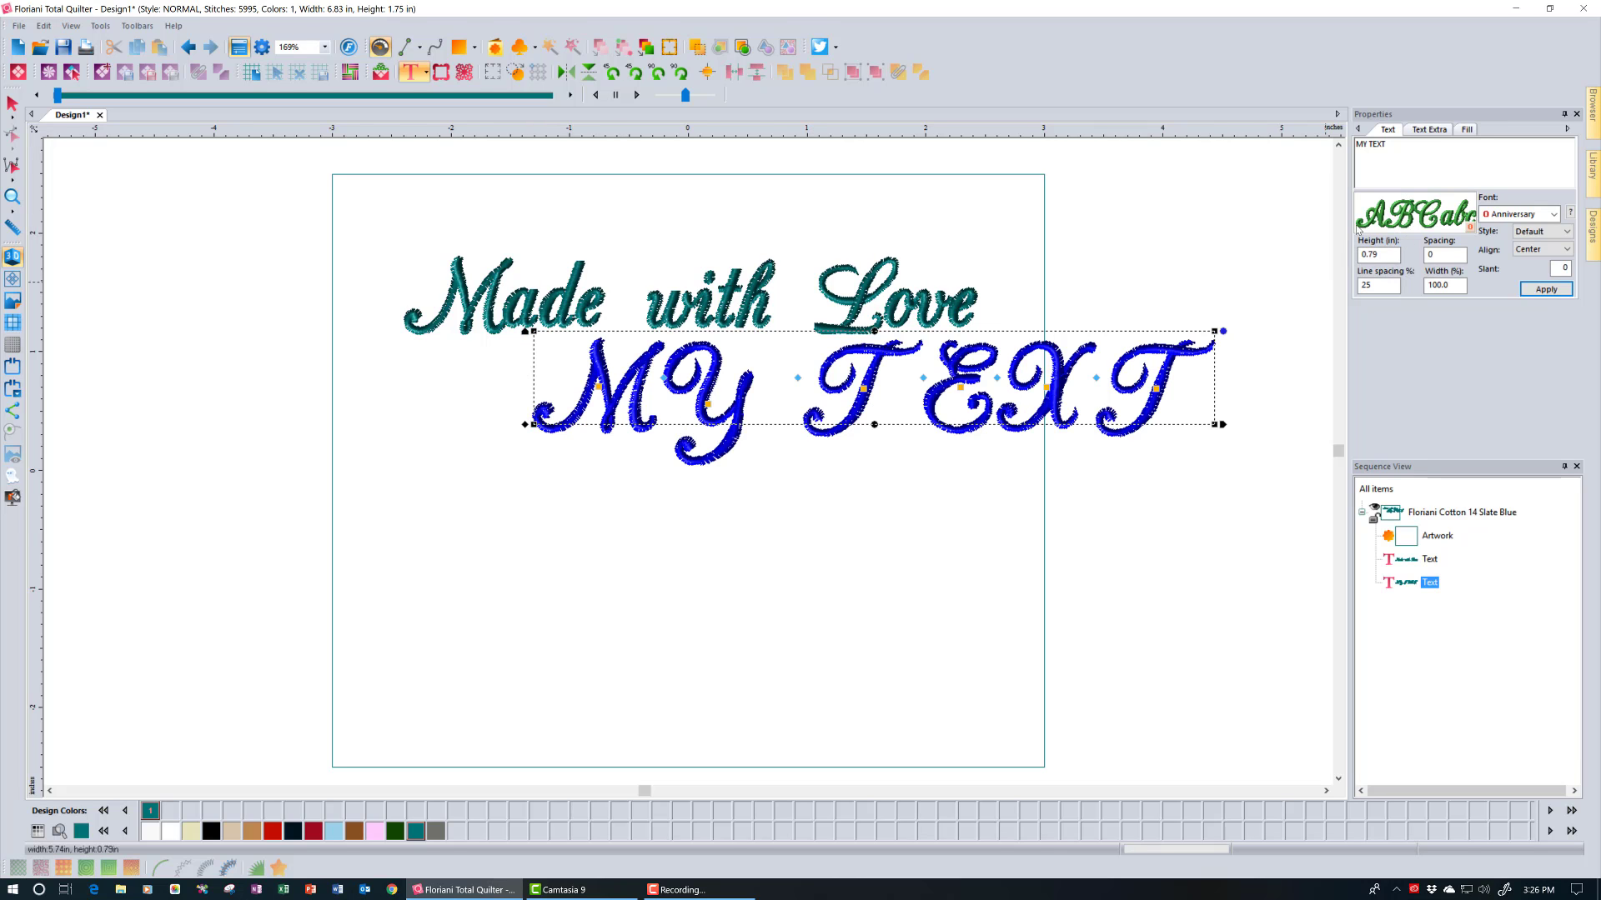
pyautogui.moveTo(1360, 223)
pyautogui.moveTo(1403, 147); pyautogui.dragTo(1353, 145)
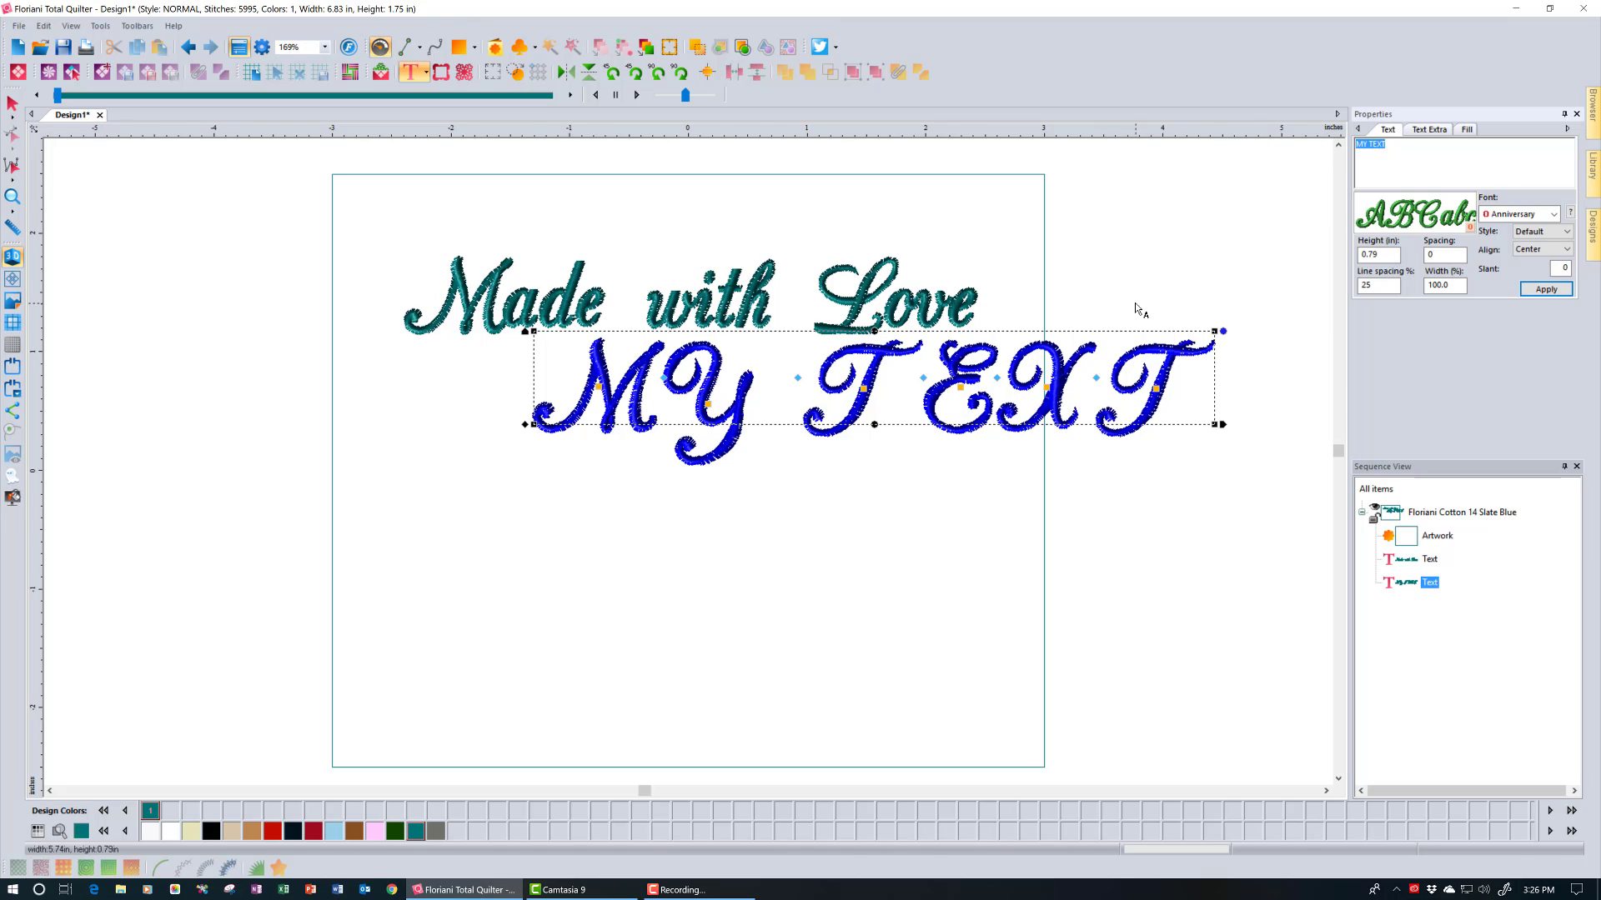
pyautogui.write('by Your Uncle')
pyautogui.click(1562, 290)
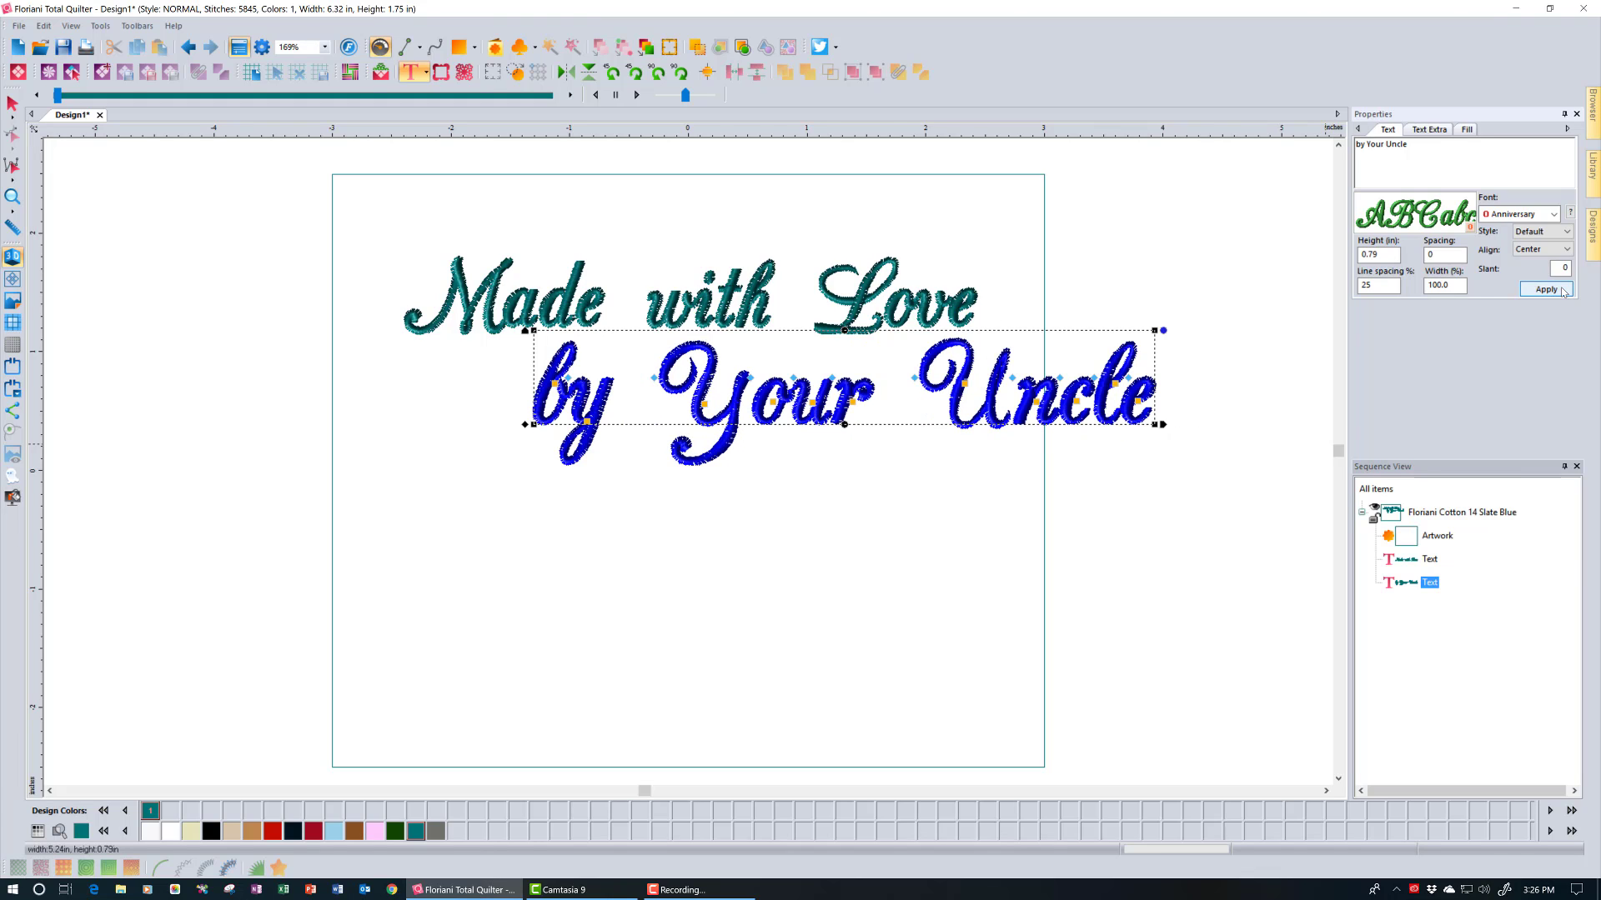
# Apply the Andrew font to the "by Your Uncle" lettering.
pyautogui.click(1555, 216)
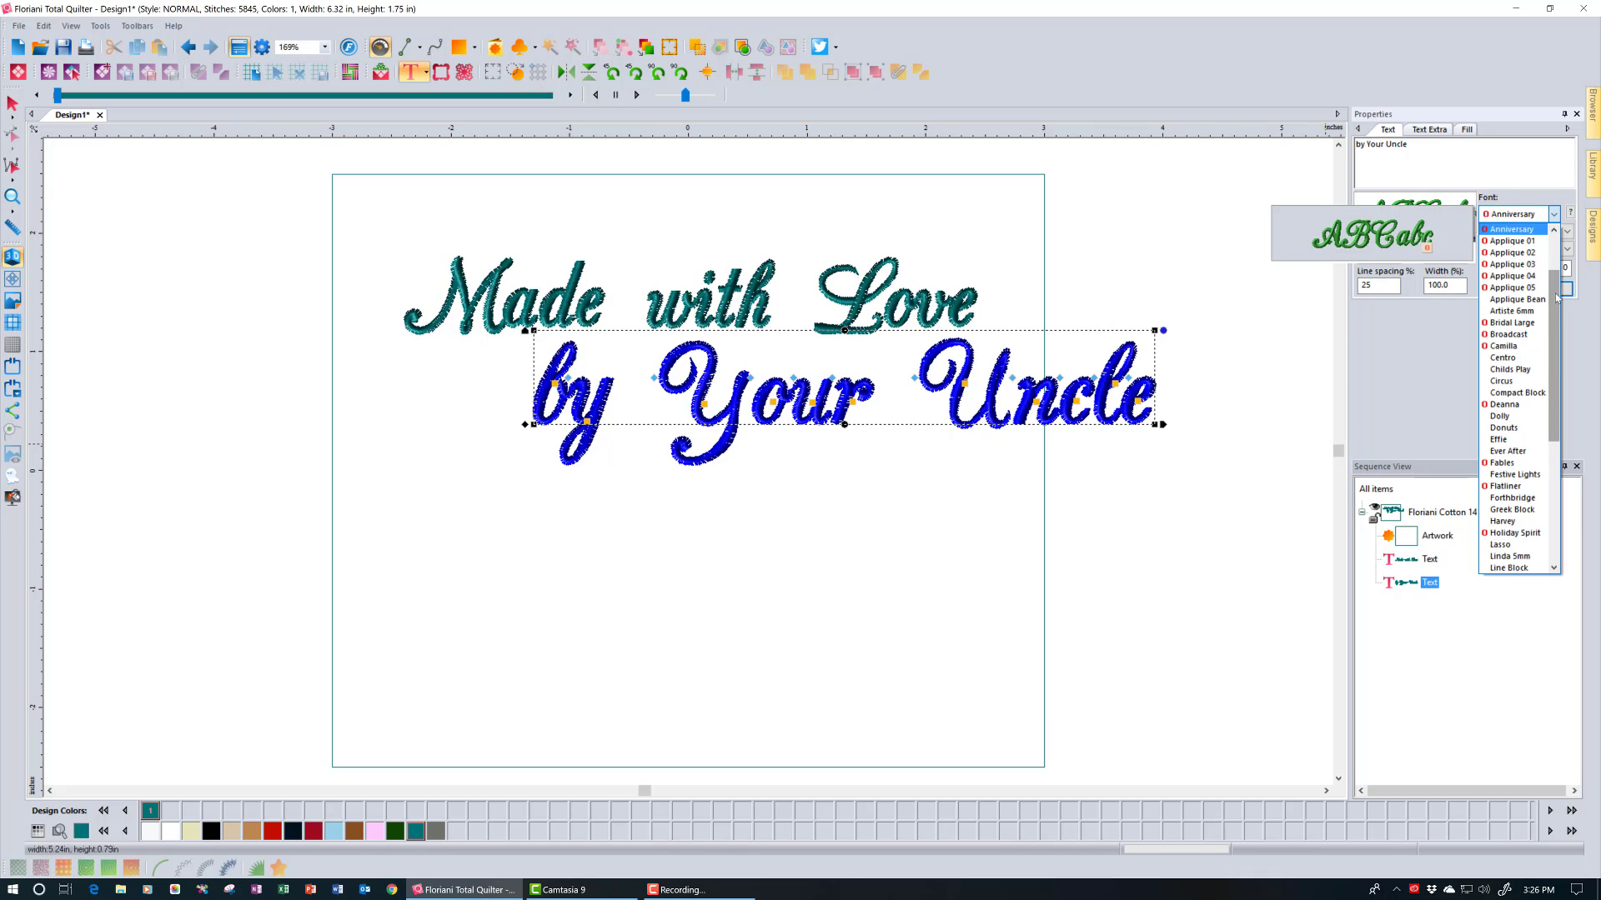
pyautogui.scroll(2, 1555, 298)
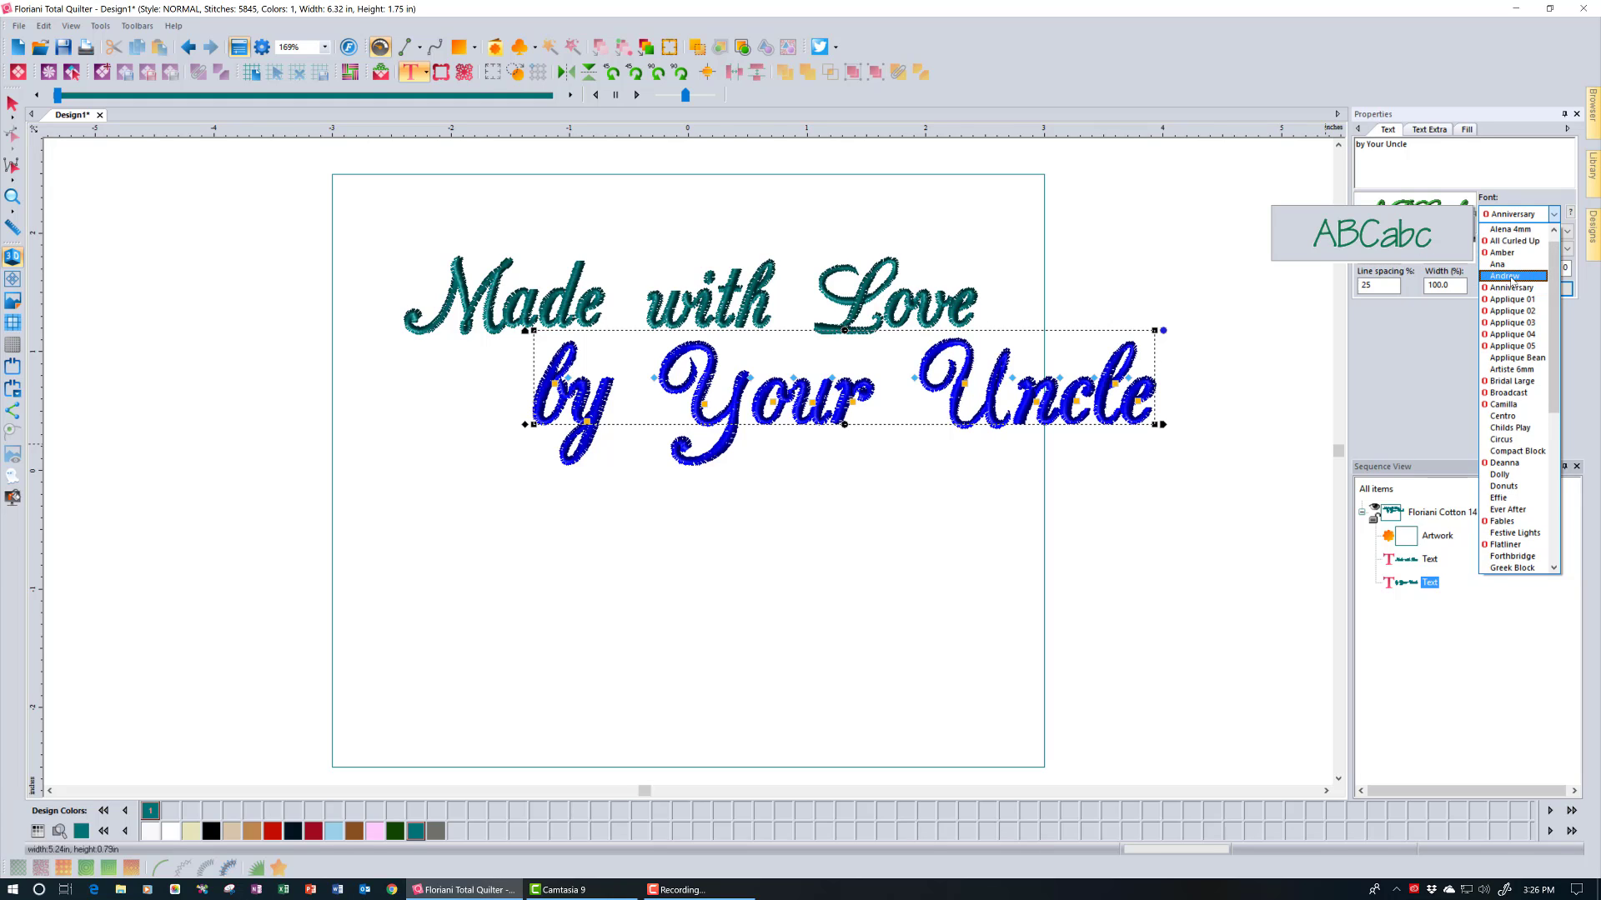
pyautogui.click(1511, 277)
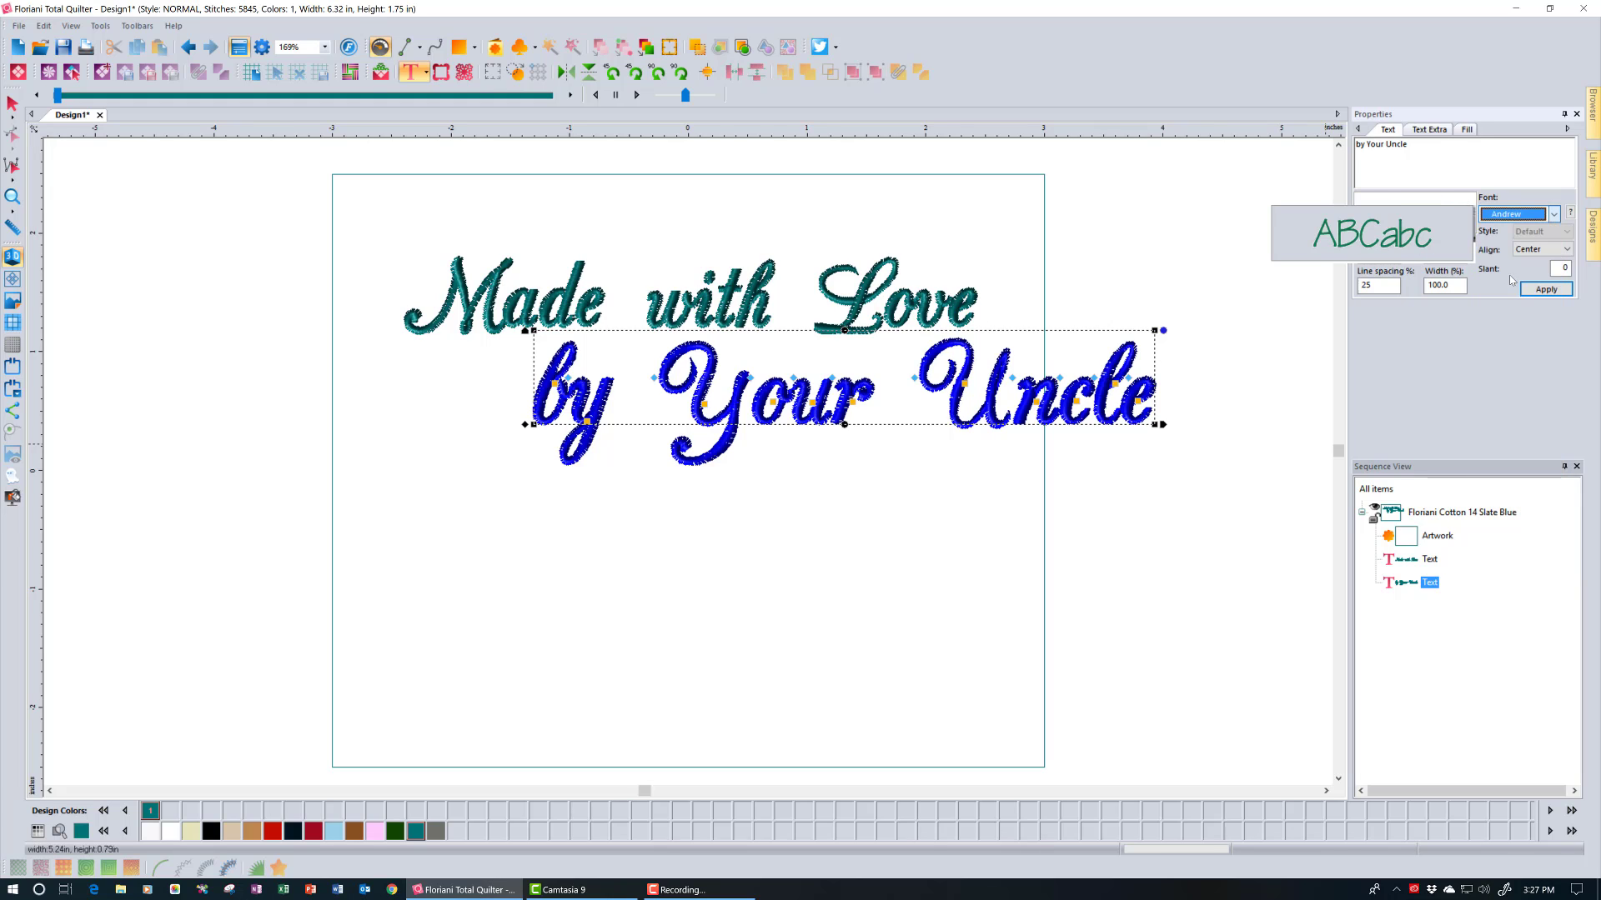
pyautogui.click(1561, 295)
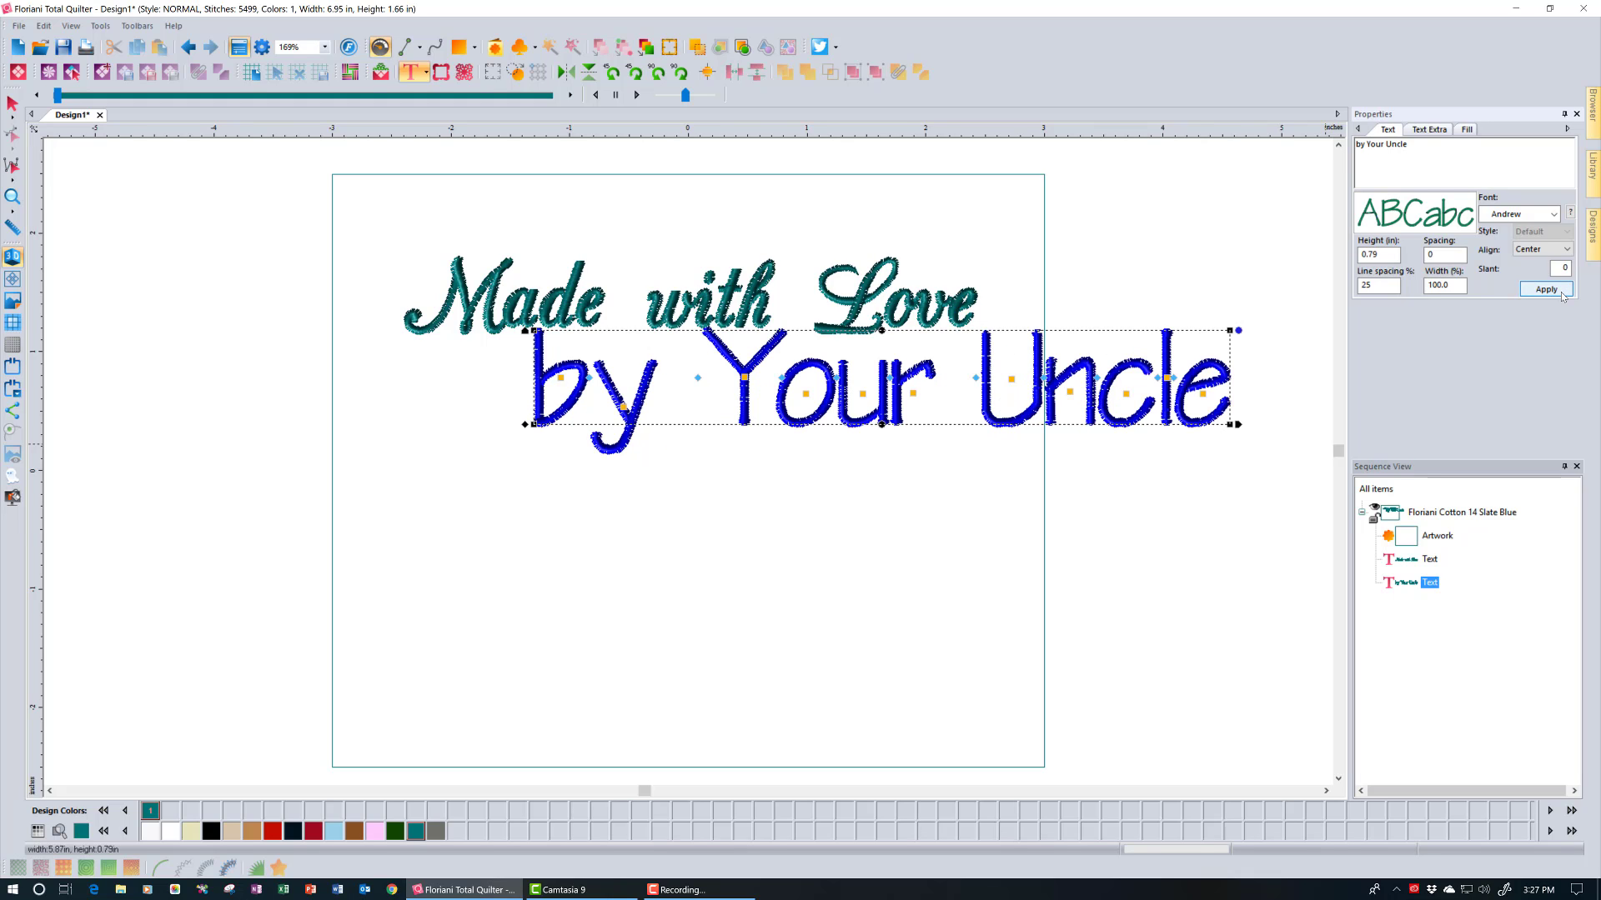
# Set the "by Your Uncle" lettering's height to 0.55 in, apply it, and move it centrally beneath "Made with Love".
pyautogui.click(1382, 255)
pyautogui.press('BackSpace')
pyautogui.press('BackSpace')
pyautogui.write('55')
pyautogui.click(1543, 291)
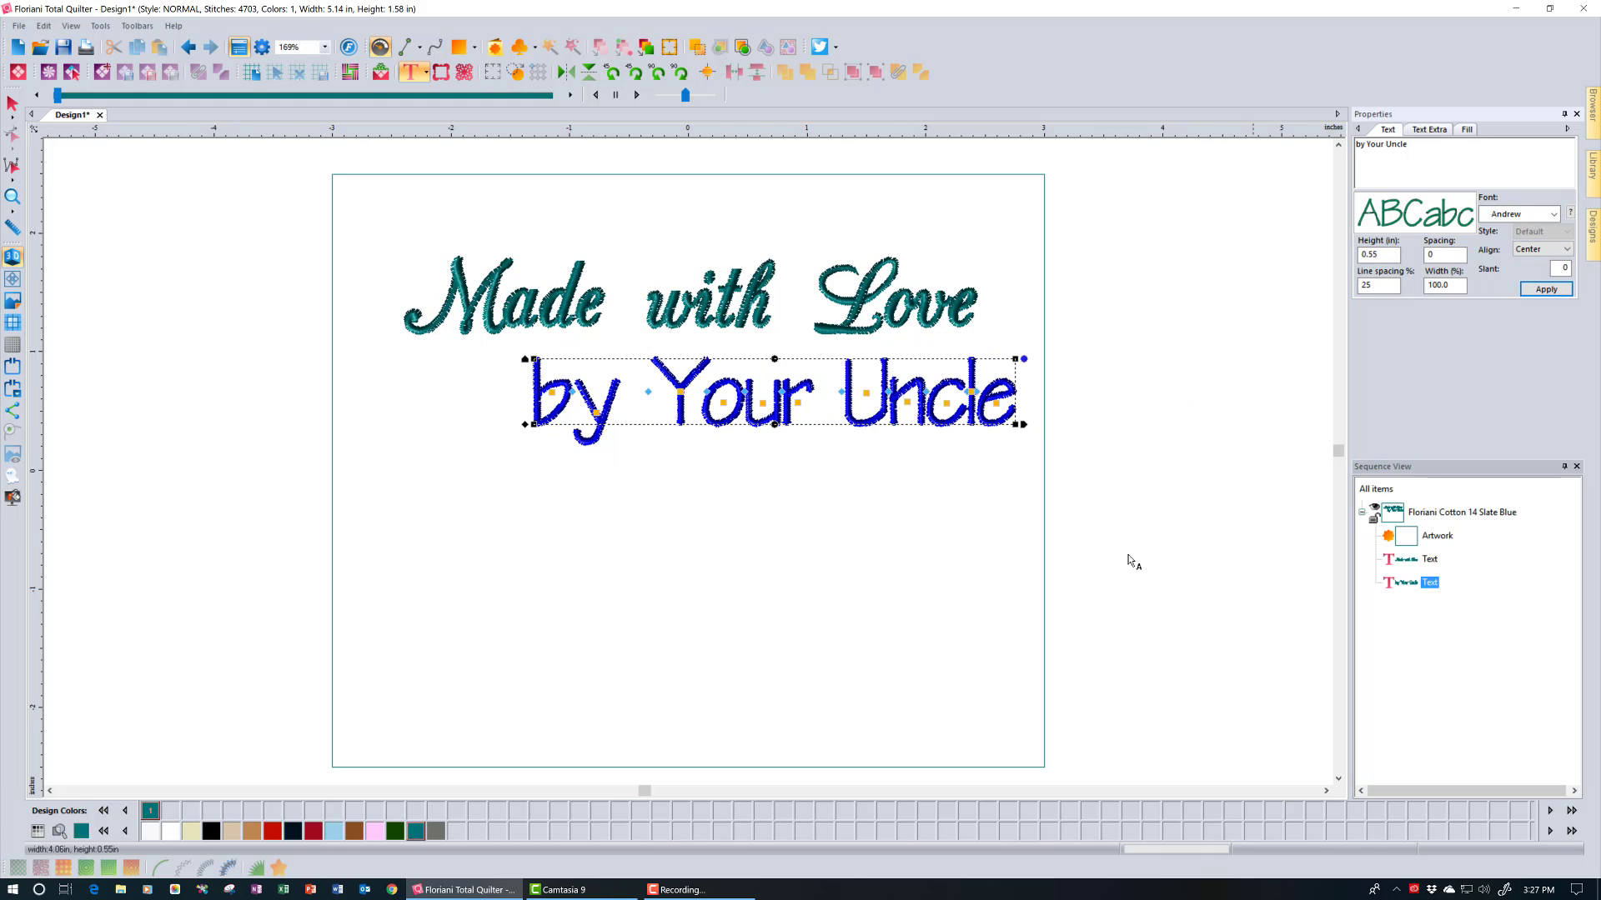
pyautogui.moveTo(783, 395); pyautogui.dragTo(717, 423)
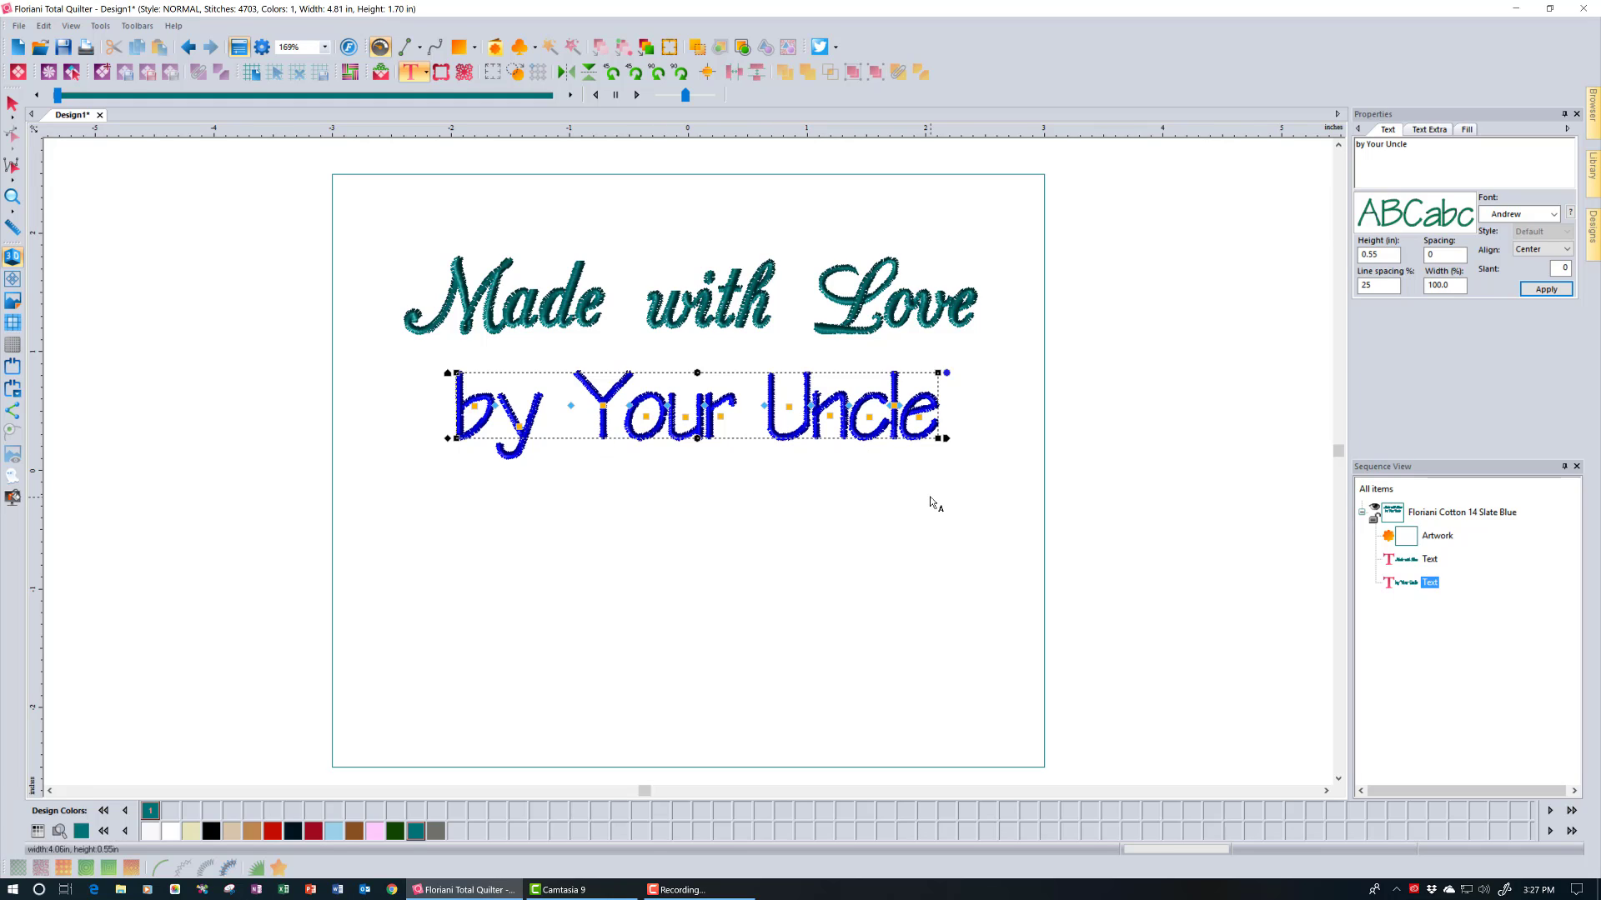
# Set the letter spacing of "by Your Uncle" to 1 and apply it.
pyautogui.doubleClick(1439, 255)
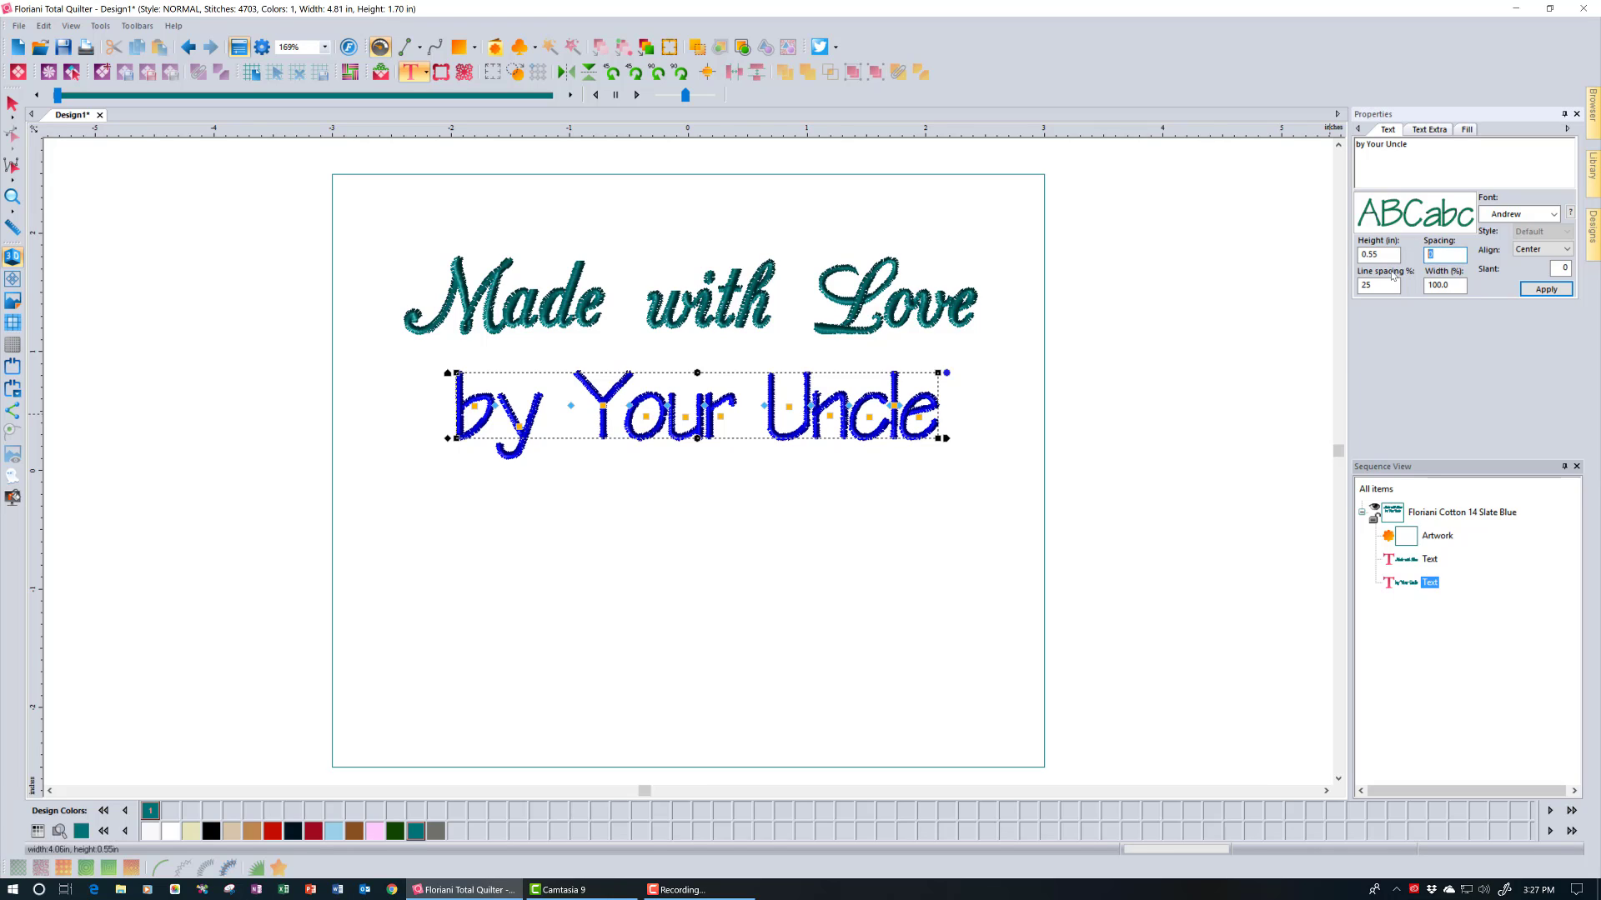
pyautogui.write('1')
pyautogui.click(1534, 289)
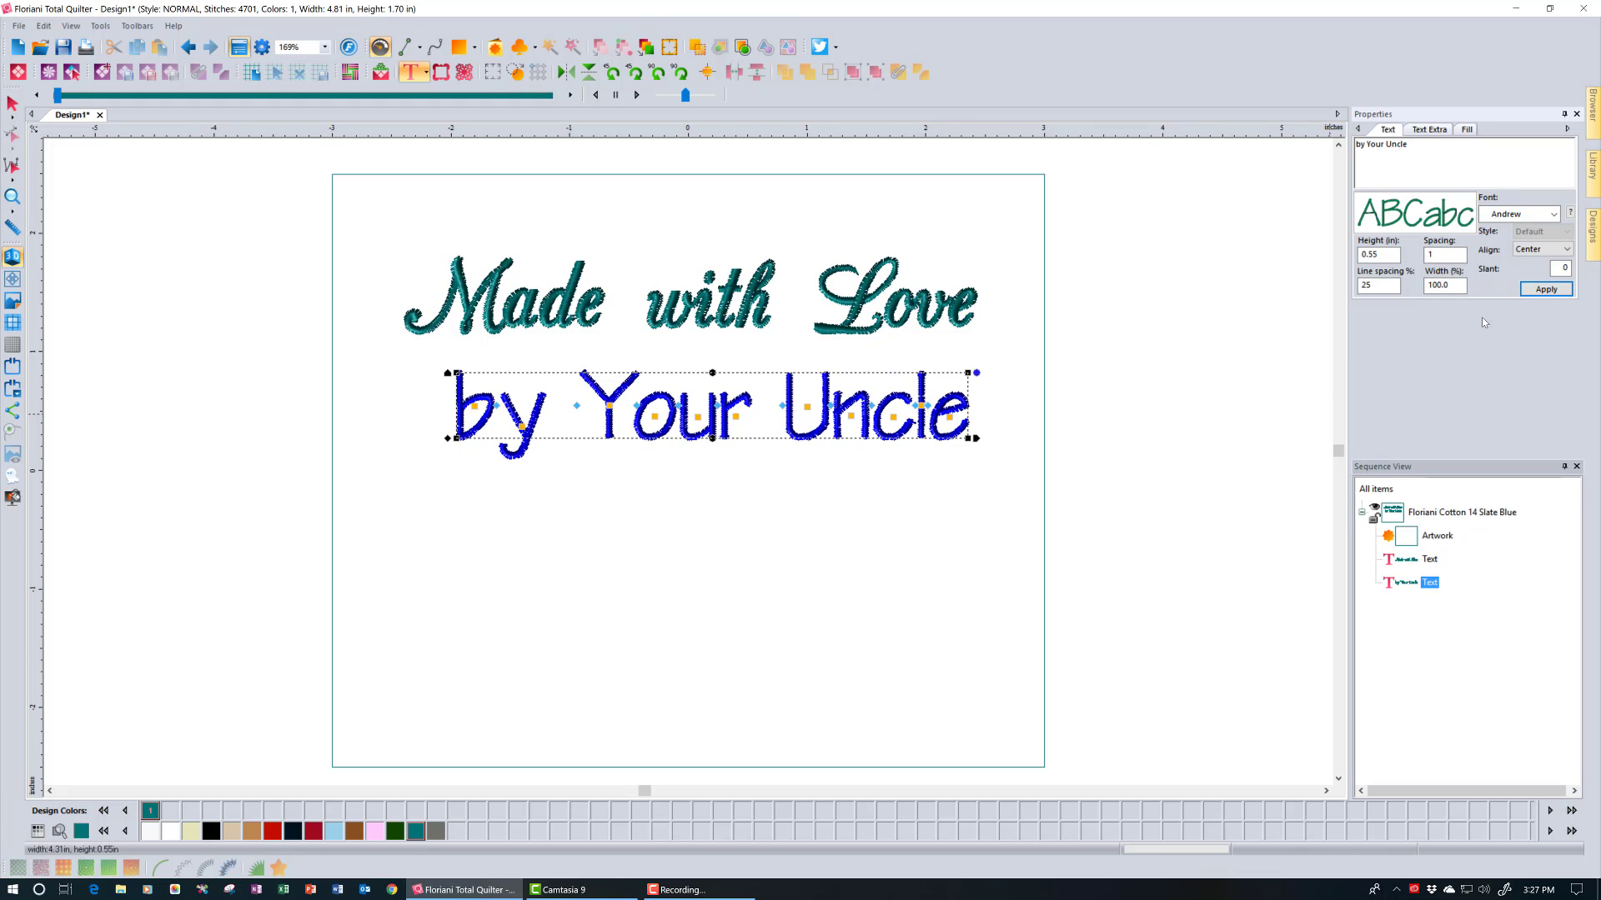
# Set the letter spacing of "by Your Uncle" to 2, apply it, and re-centre the line closer beneath "Made with Love".
pyautogui.click(1438, 259)
pyautogui.write('2')
pyautogui.click(1564, 288)
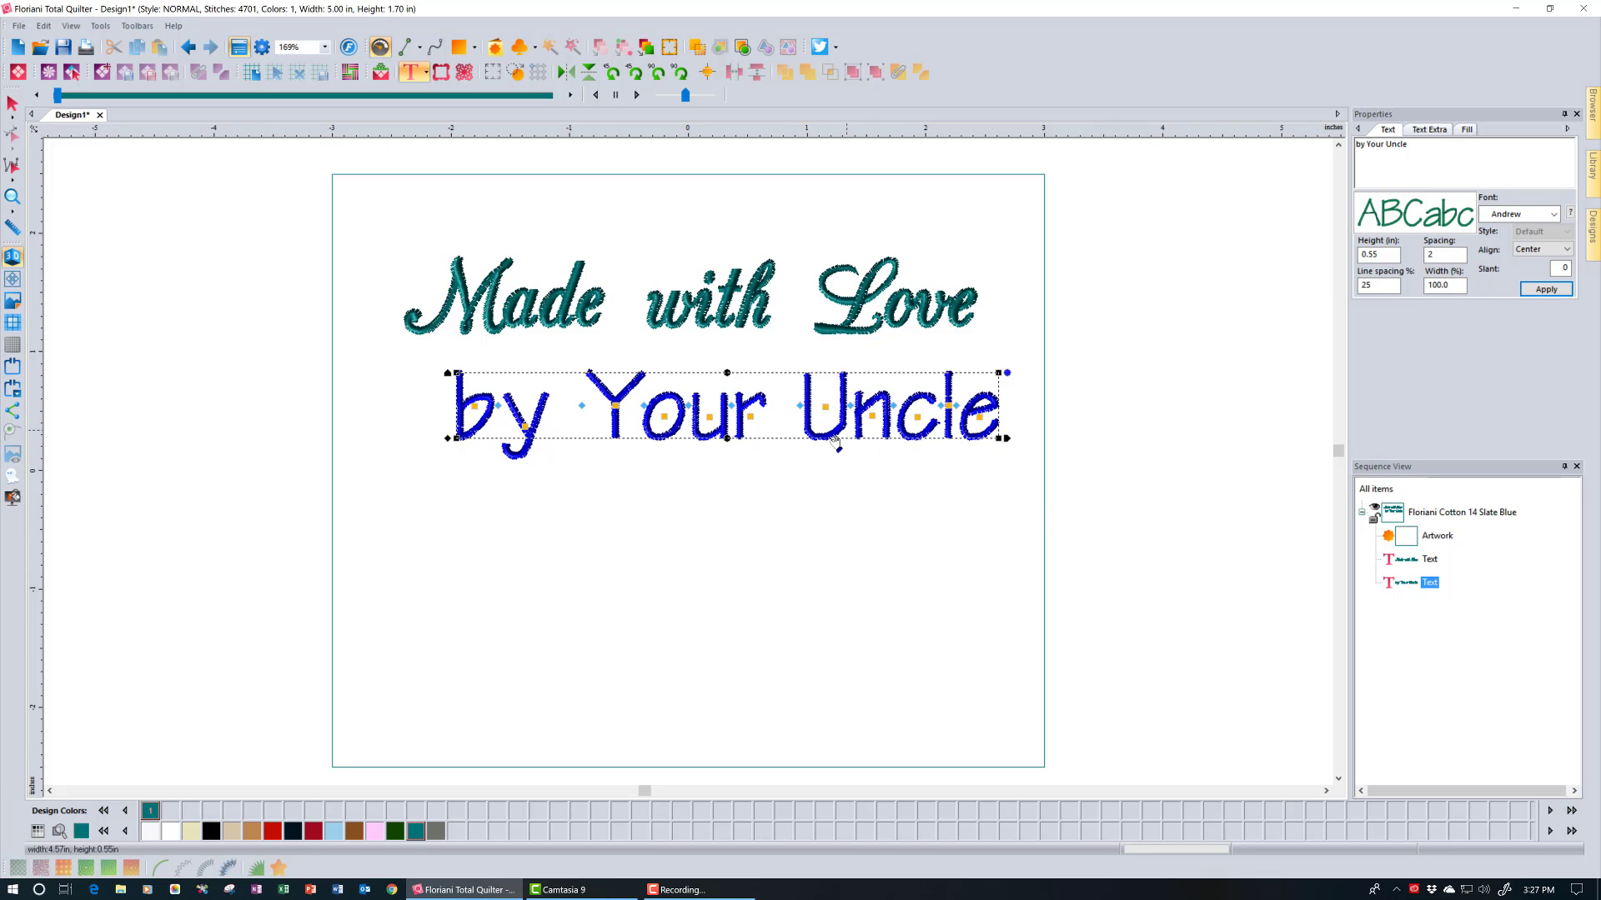
pyautogui.moveTo(834, 439)
pyautogui.mouseDown()
pyautogui.moveTo(818, 441)
pyautogui.moveTo(825, 418)
pyautogui.moveTo(805, 428)
pyautogui.mouseUp()
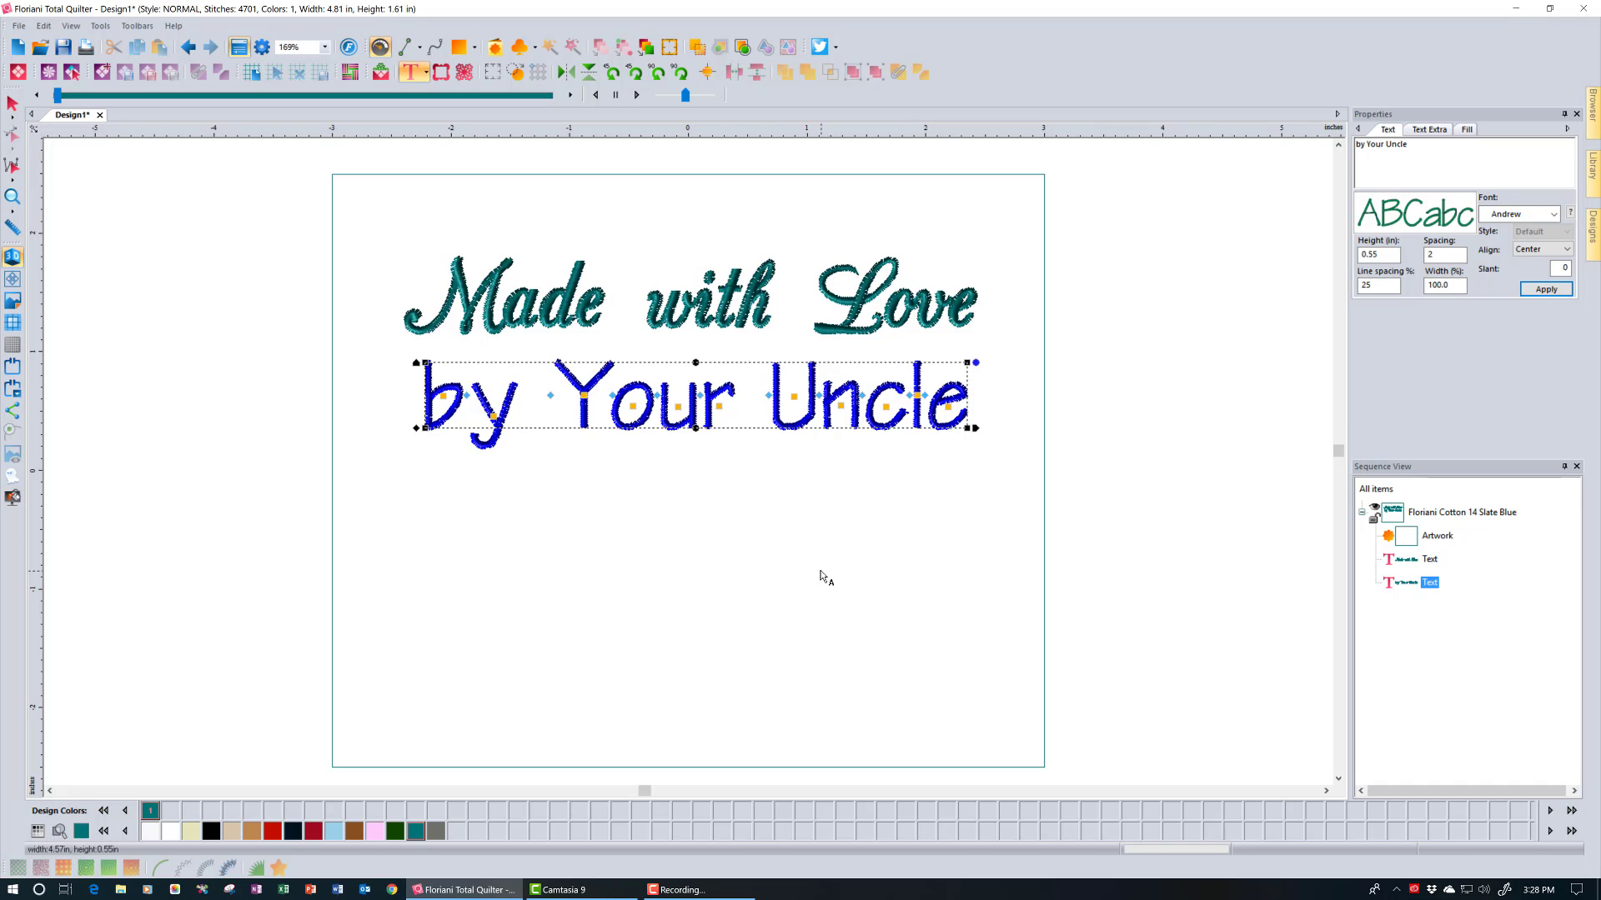
# Add a third lettering object below the other two, reading "December 2018" in the Ana font.
pyautogui.click(502, 571)
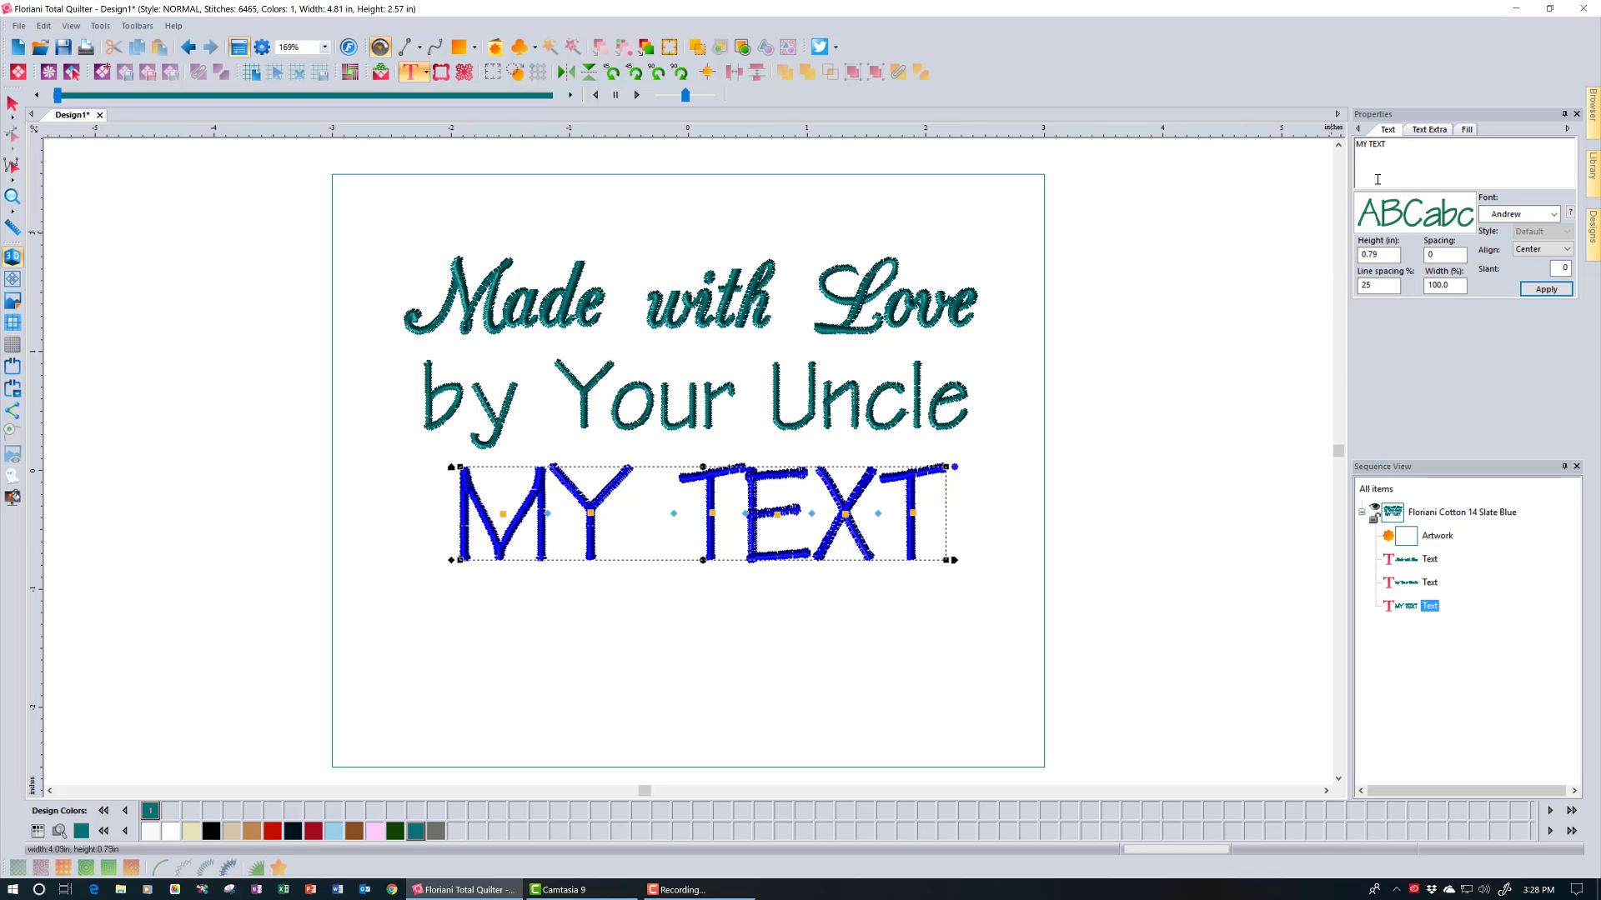
pyautogui.moveTo(1396, 152); pyautogui.dragTo(1319, 163)
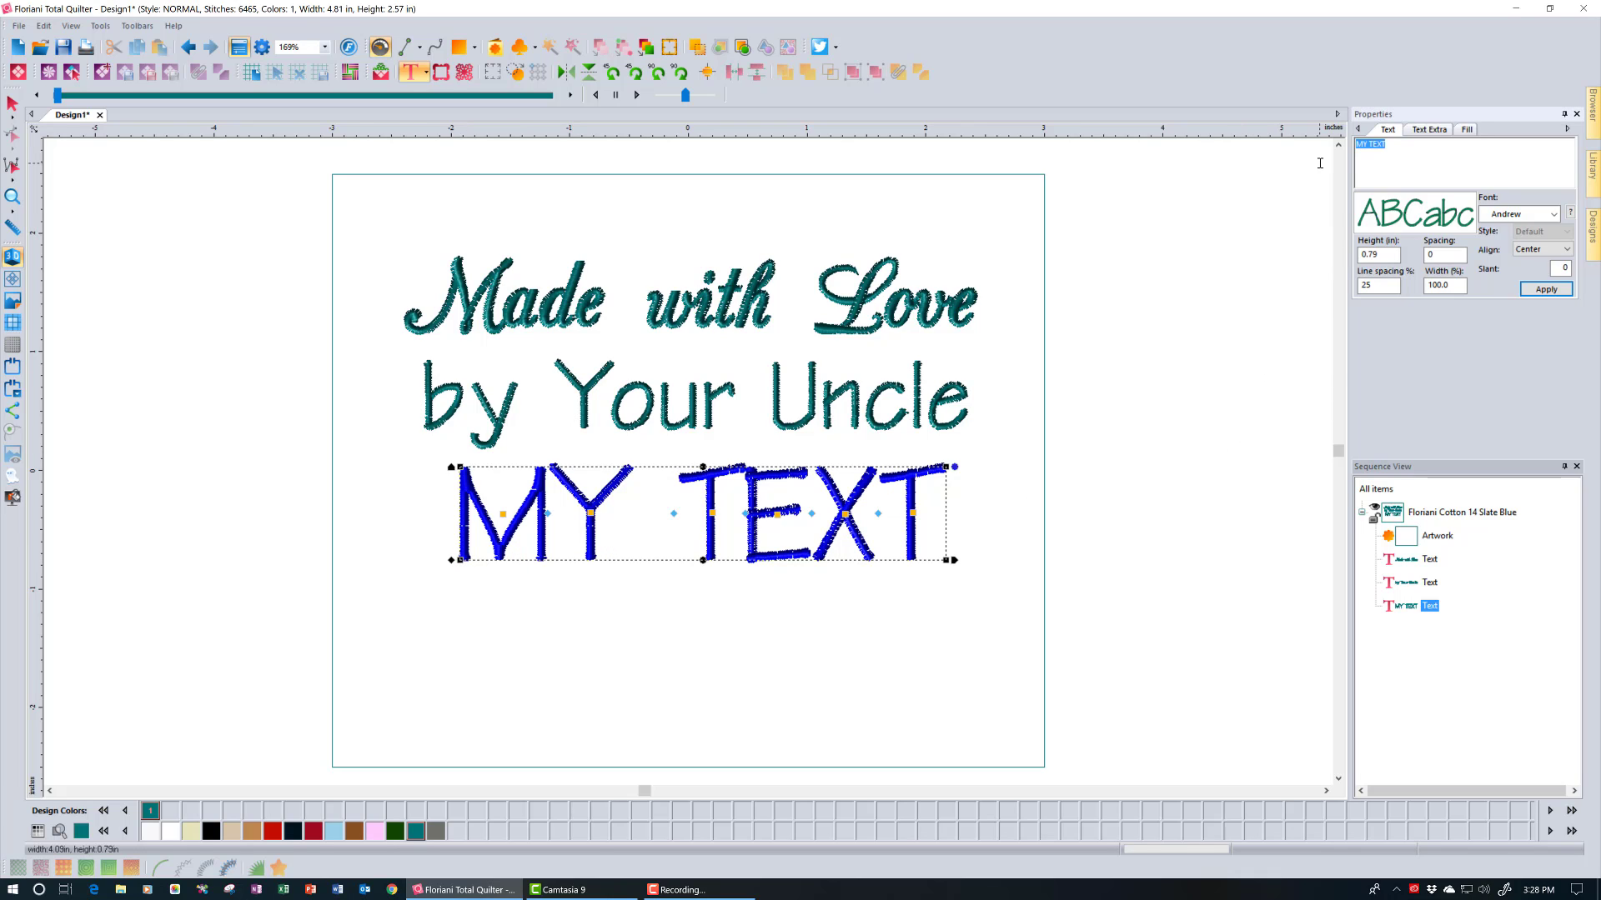
pyautogui.write('December 2018')
pyautogui.click(1552, 217)
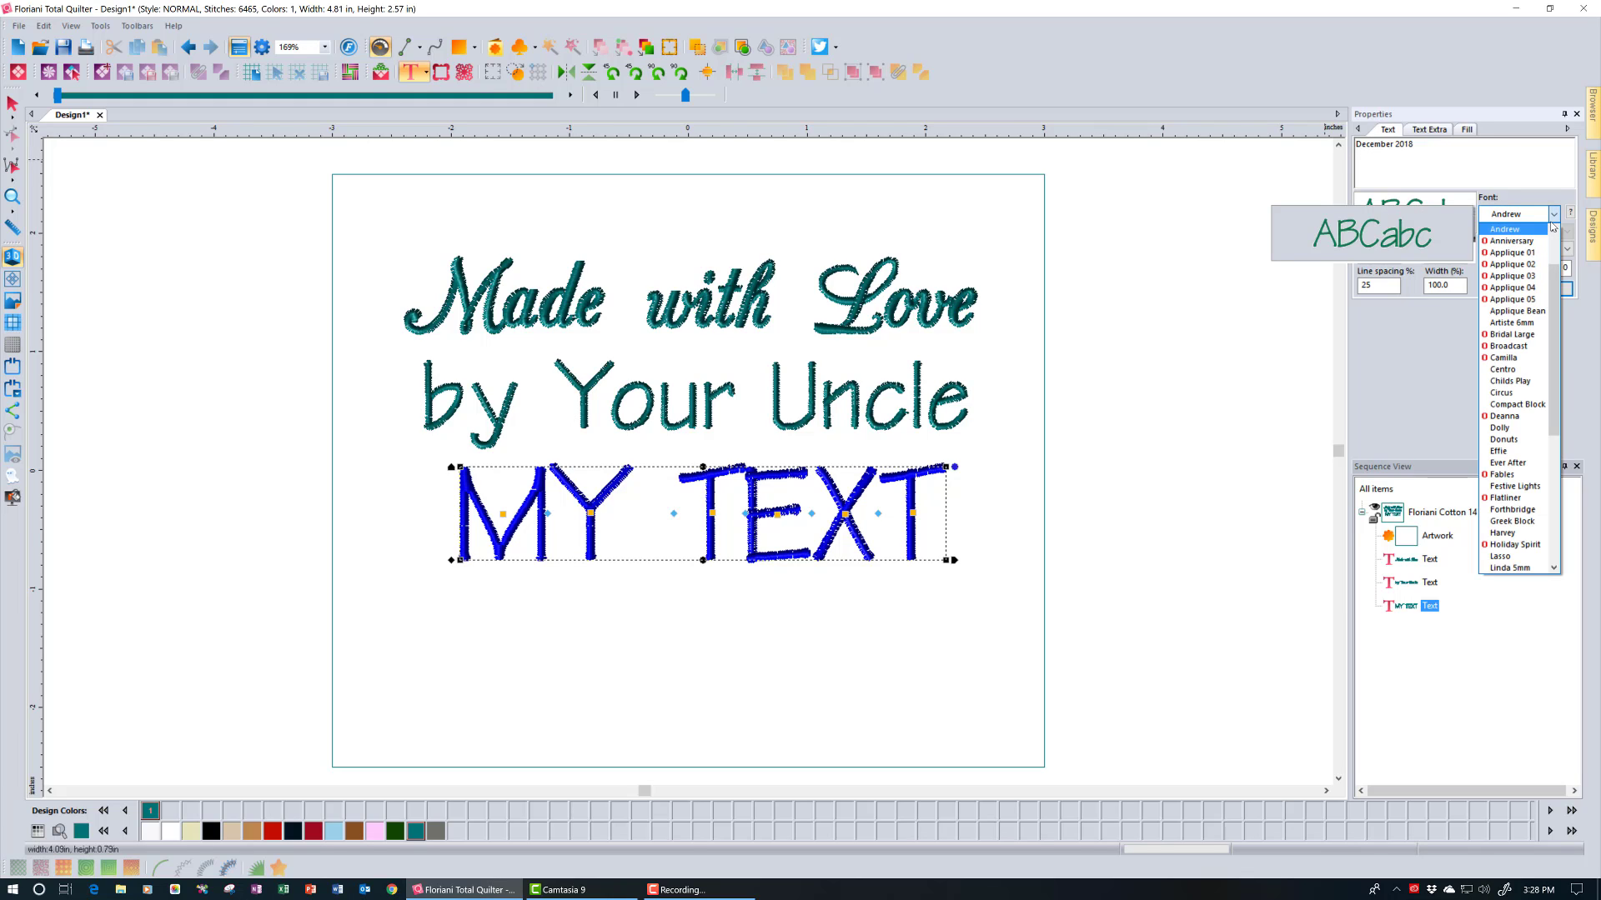
pyautogui.scroll(1, 1555, 269)
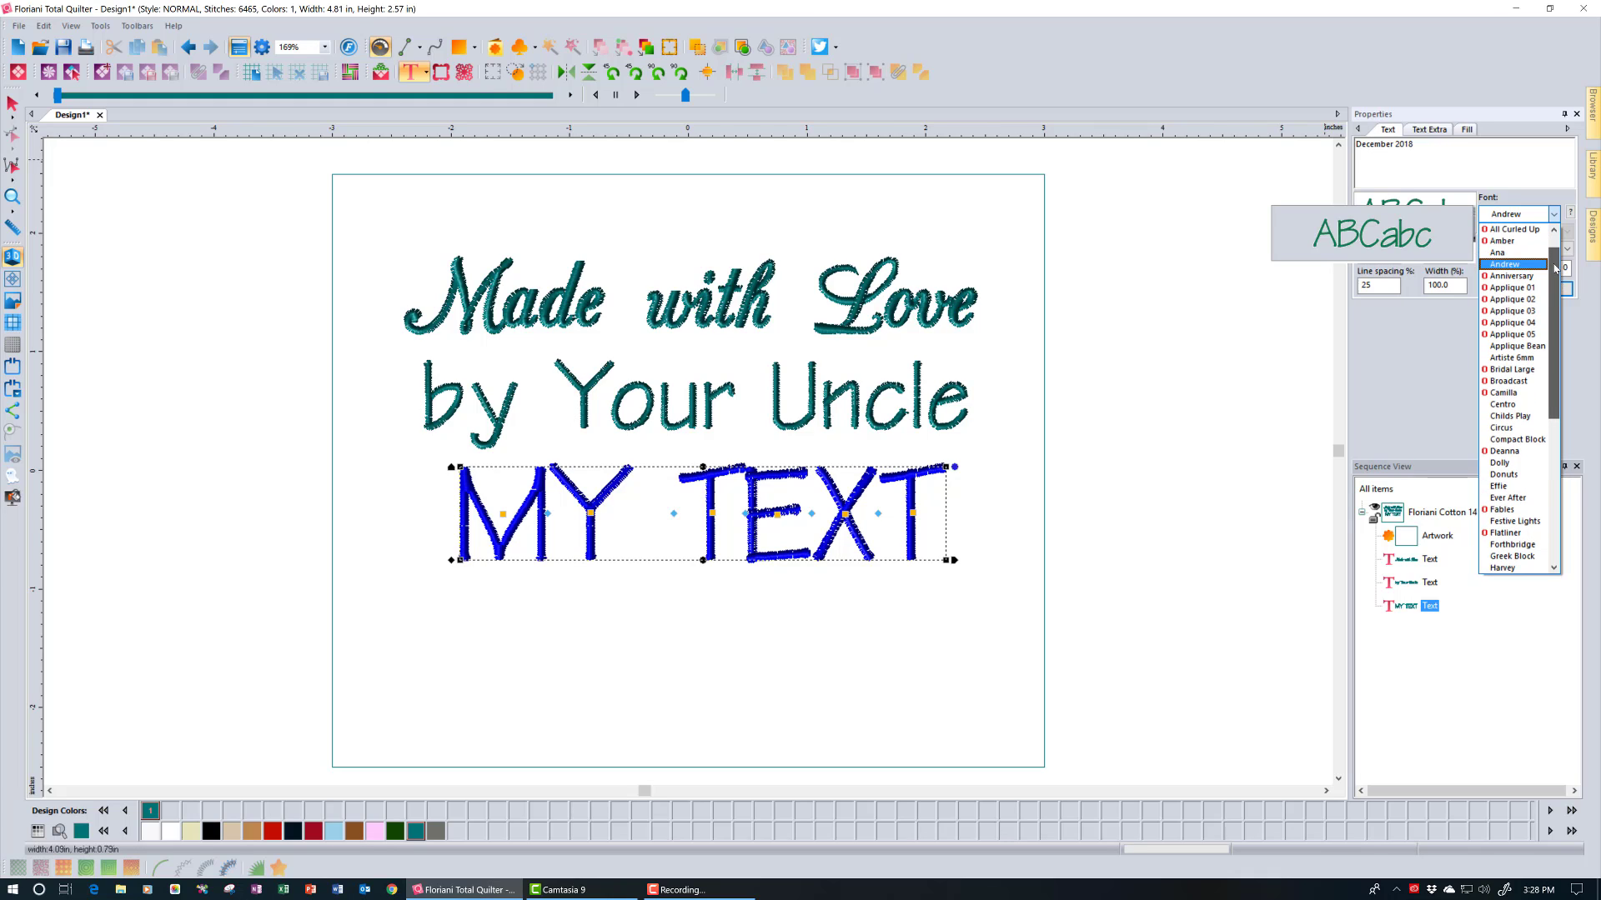
pyautogui.click(1500, 253)
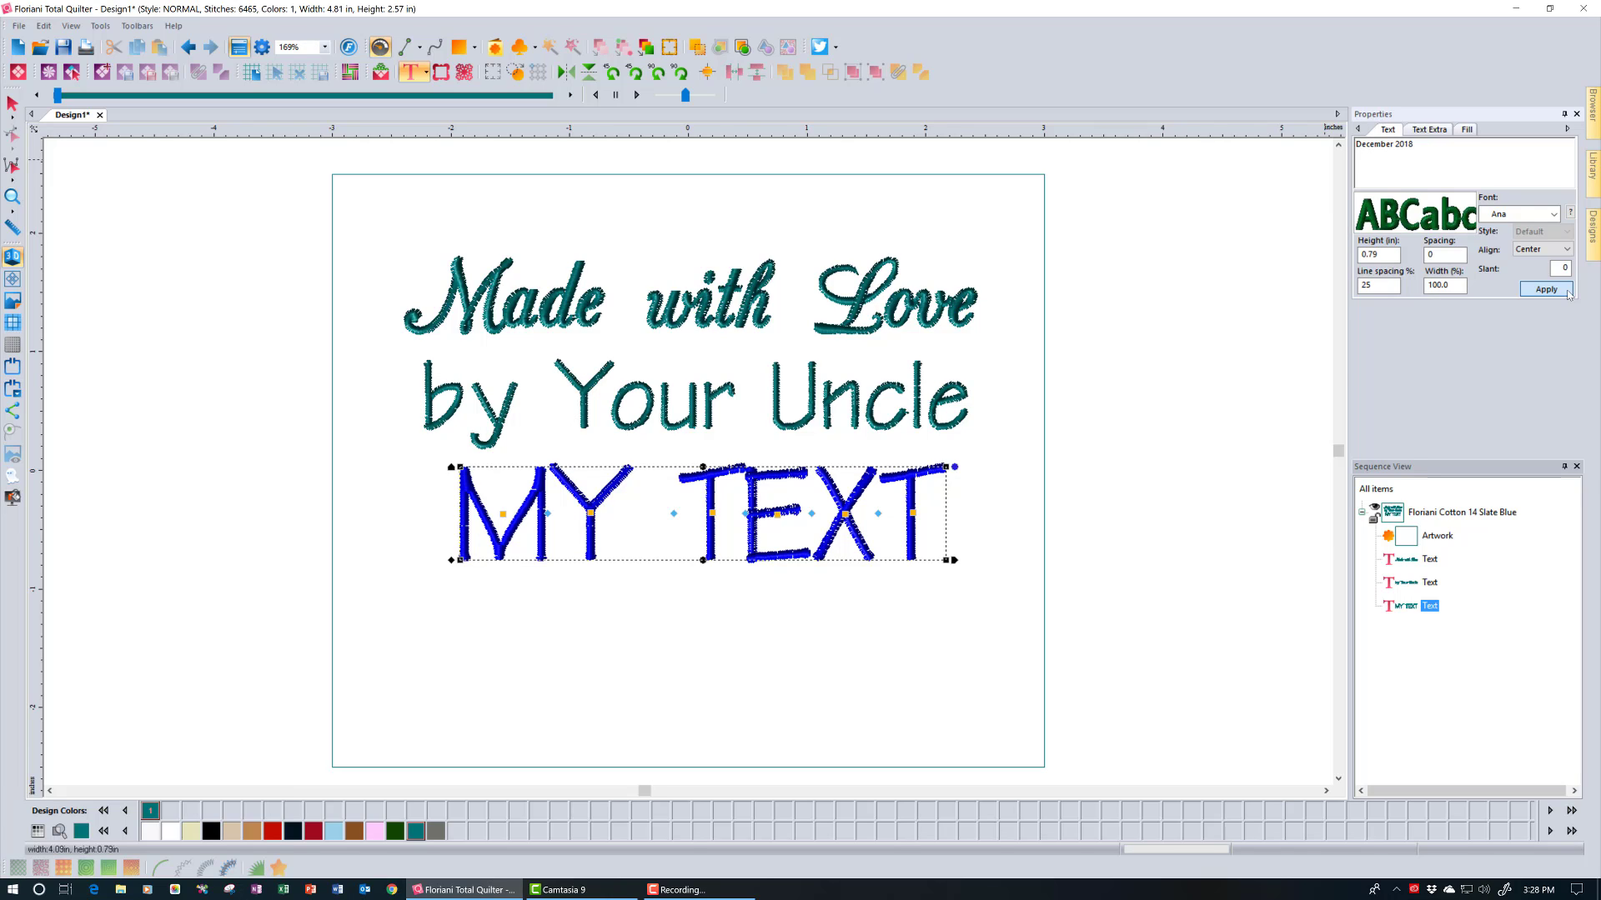
pyautogui.click(1568, 293)
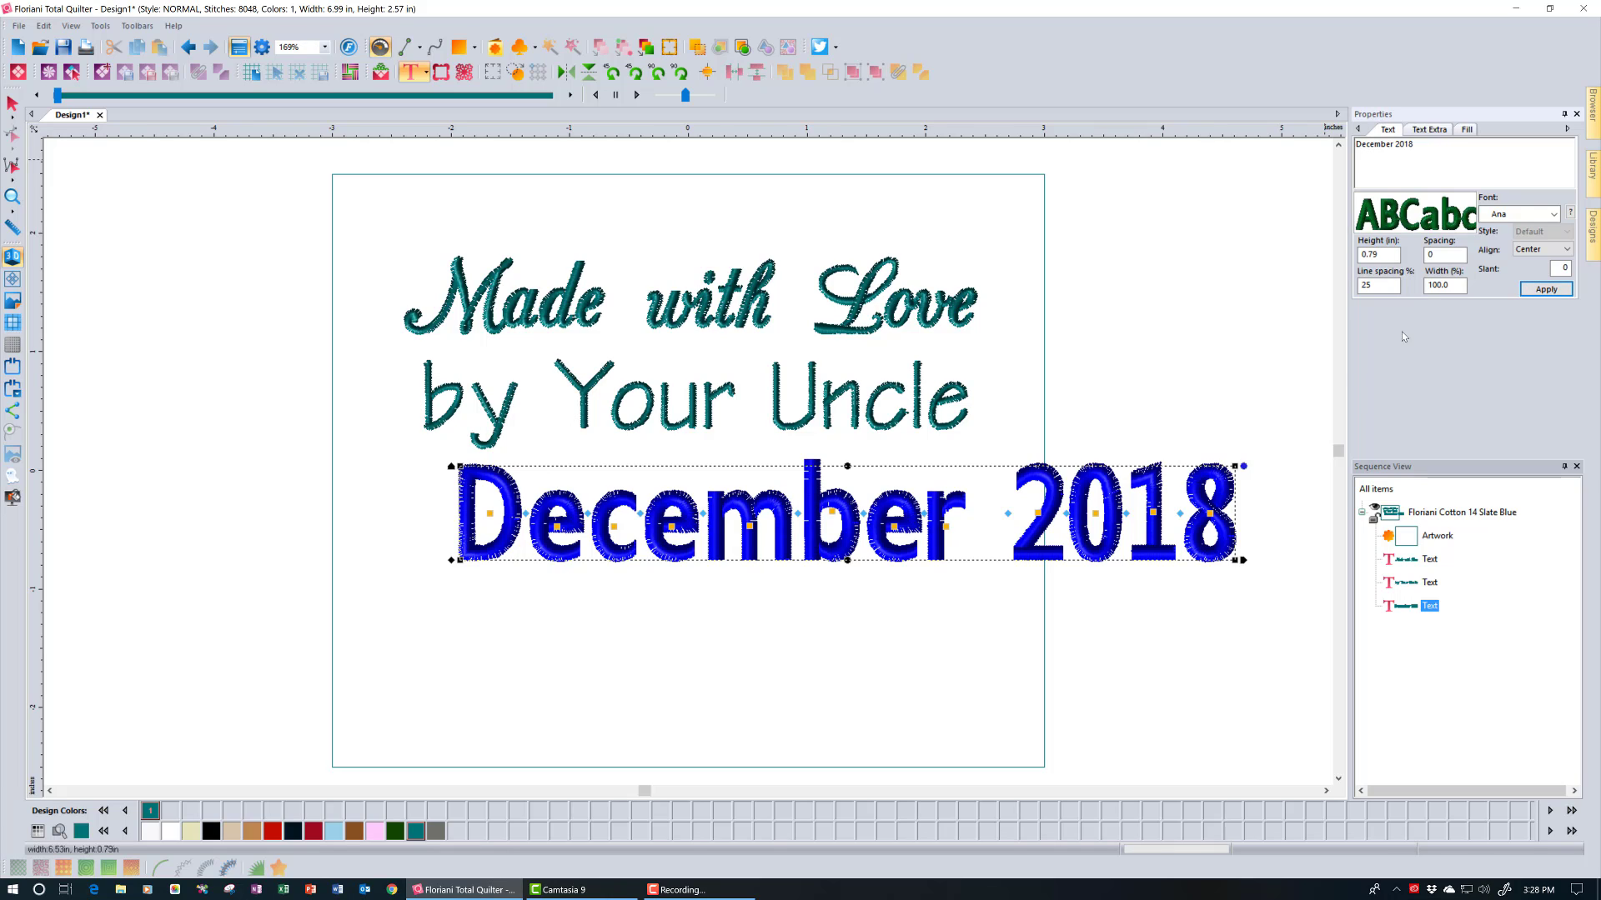
# Set the "December 2018" lettering's height to 0.5 in, move it up closer beneath "by Your Uncle", and leave the lettering tool.
pyautogui.click(1382, 255)
pyautogui.press('BackSpace')
pyautogui.press('BackSpace')
pyautogui.write('5')
pyautogui.click(1547, 290)
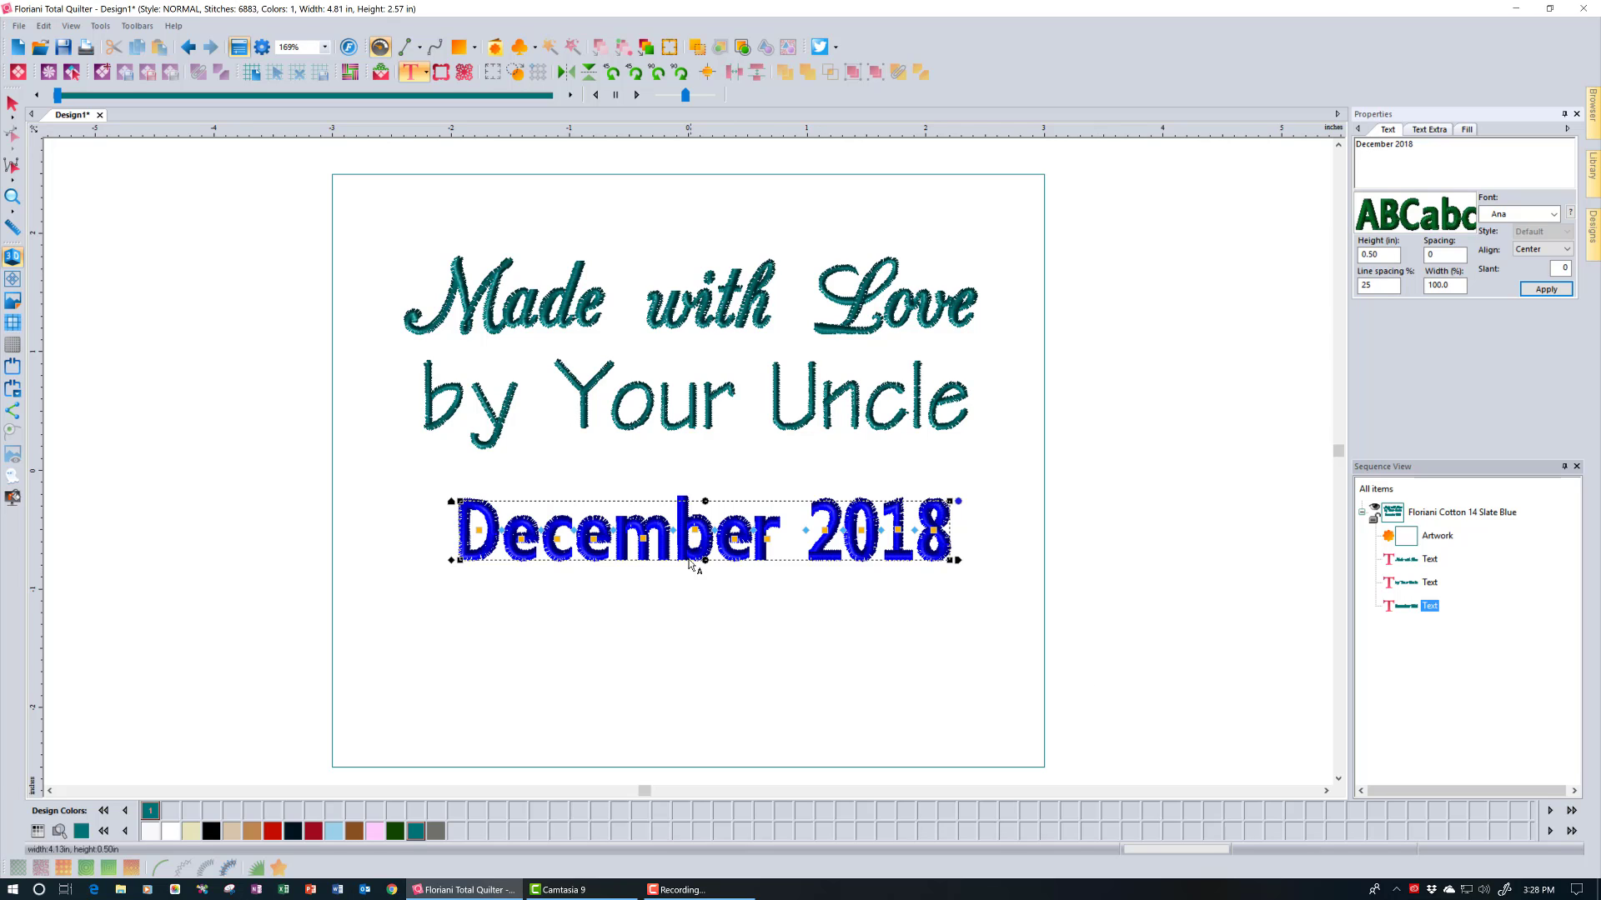
pyautogui.moveTo(687, 554); pyautogui.dragTo(670, 518)
pyautogui.click(659, 620)
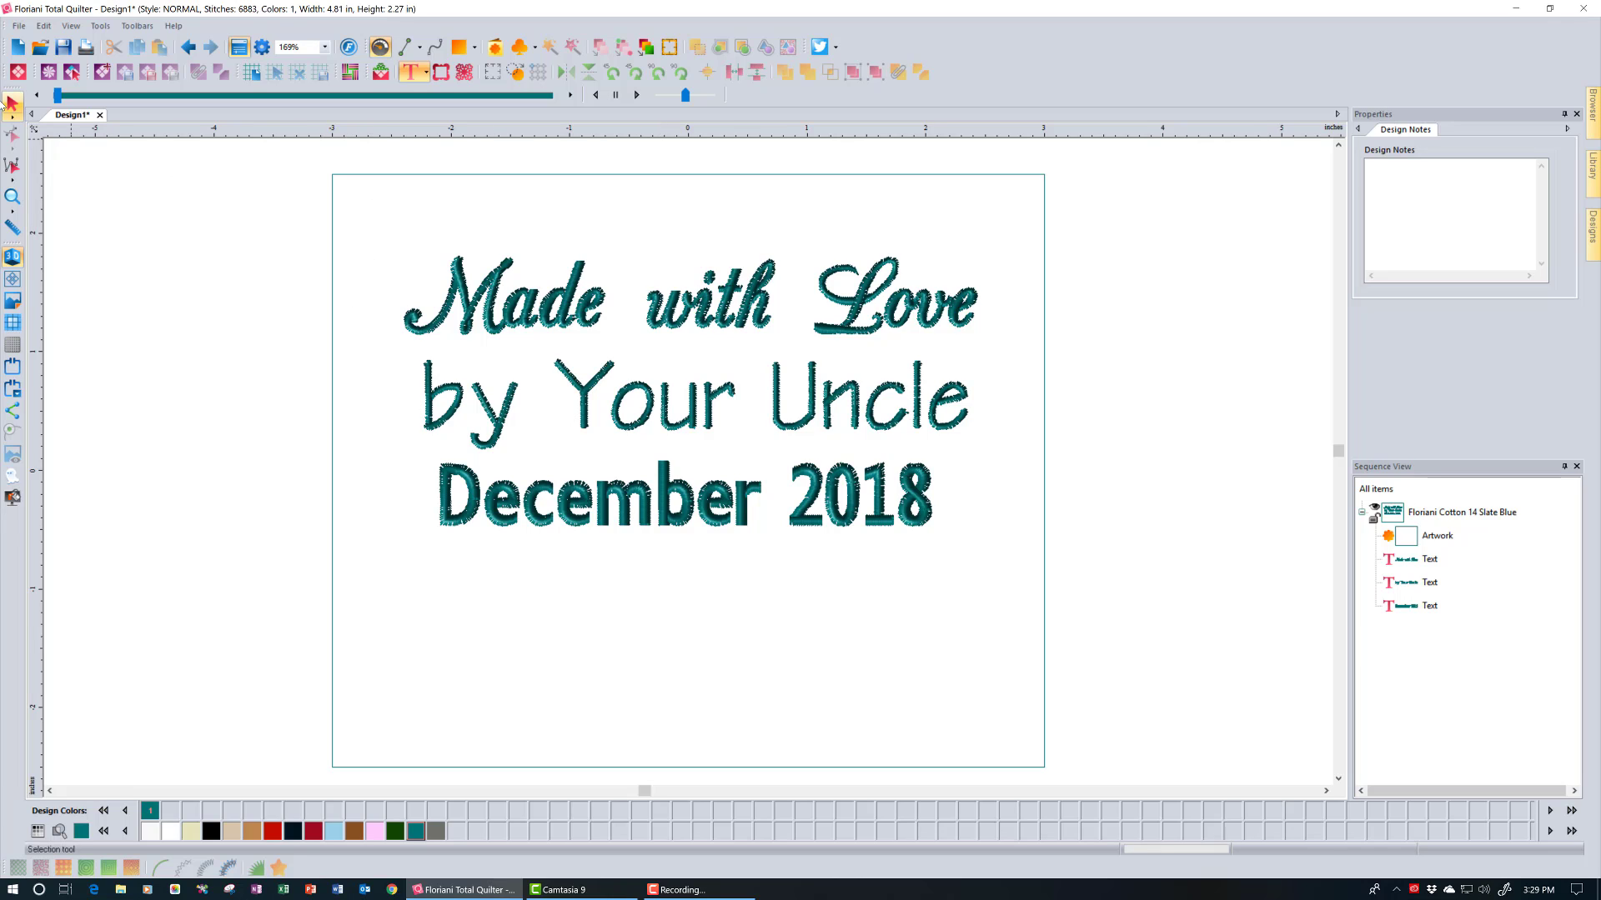
pyautogui.click(12, 105)
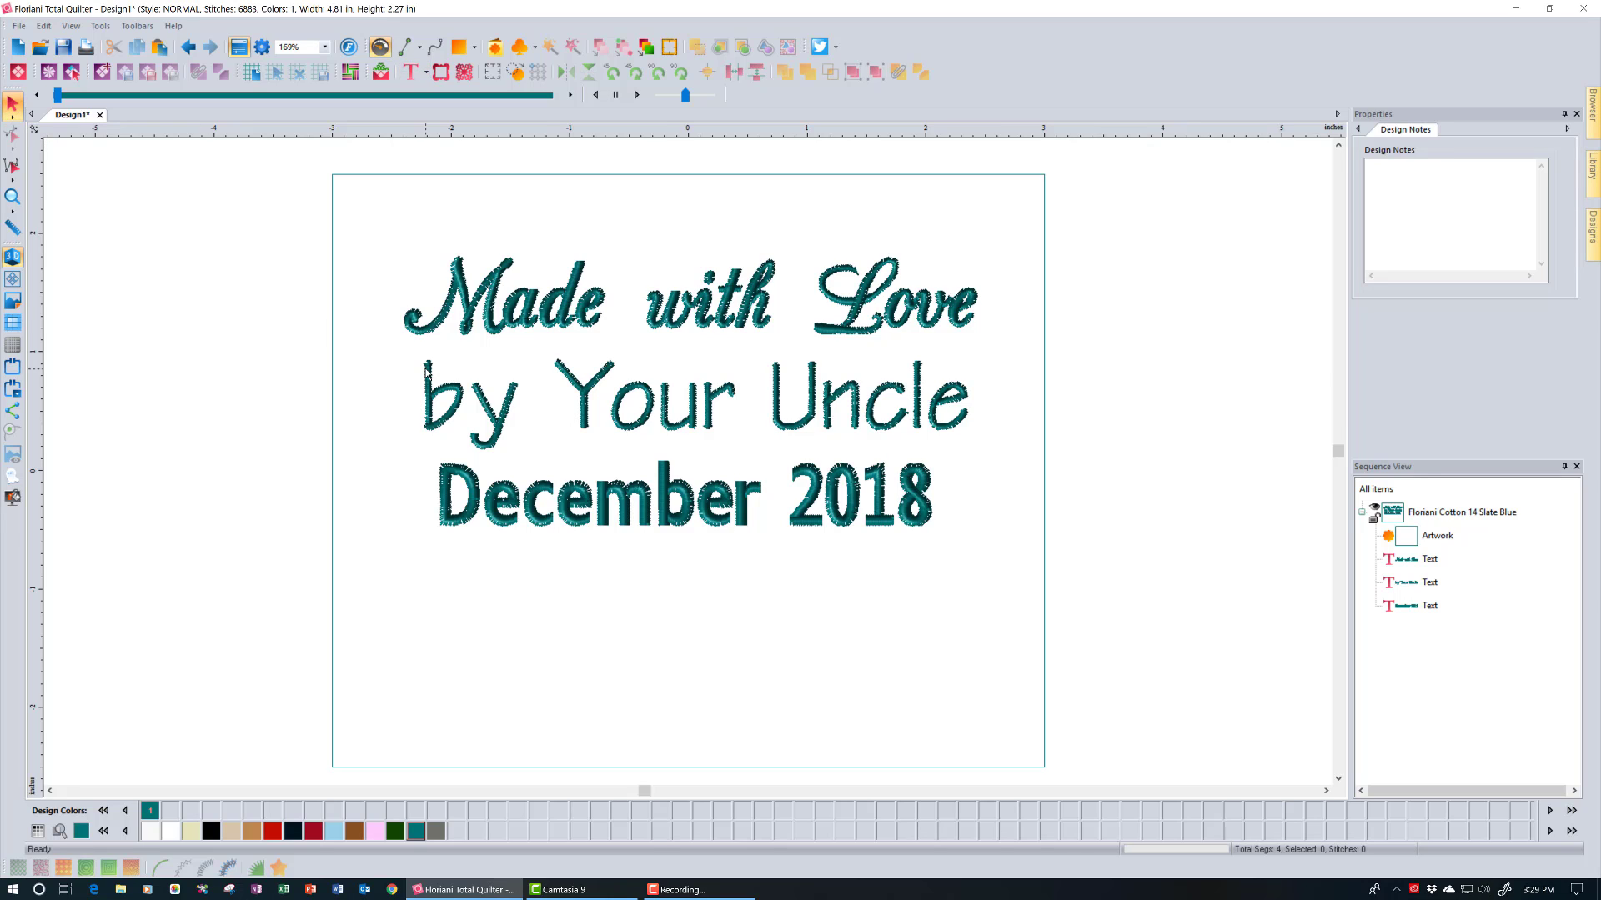
pyautogui.click(1457, 514)
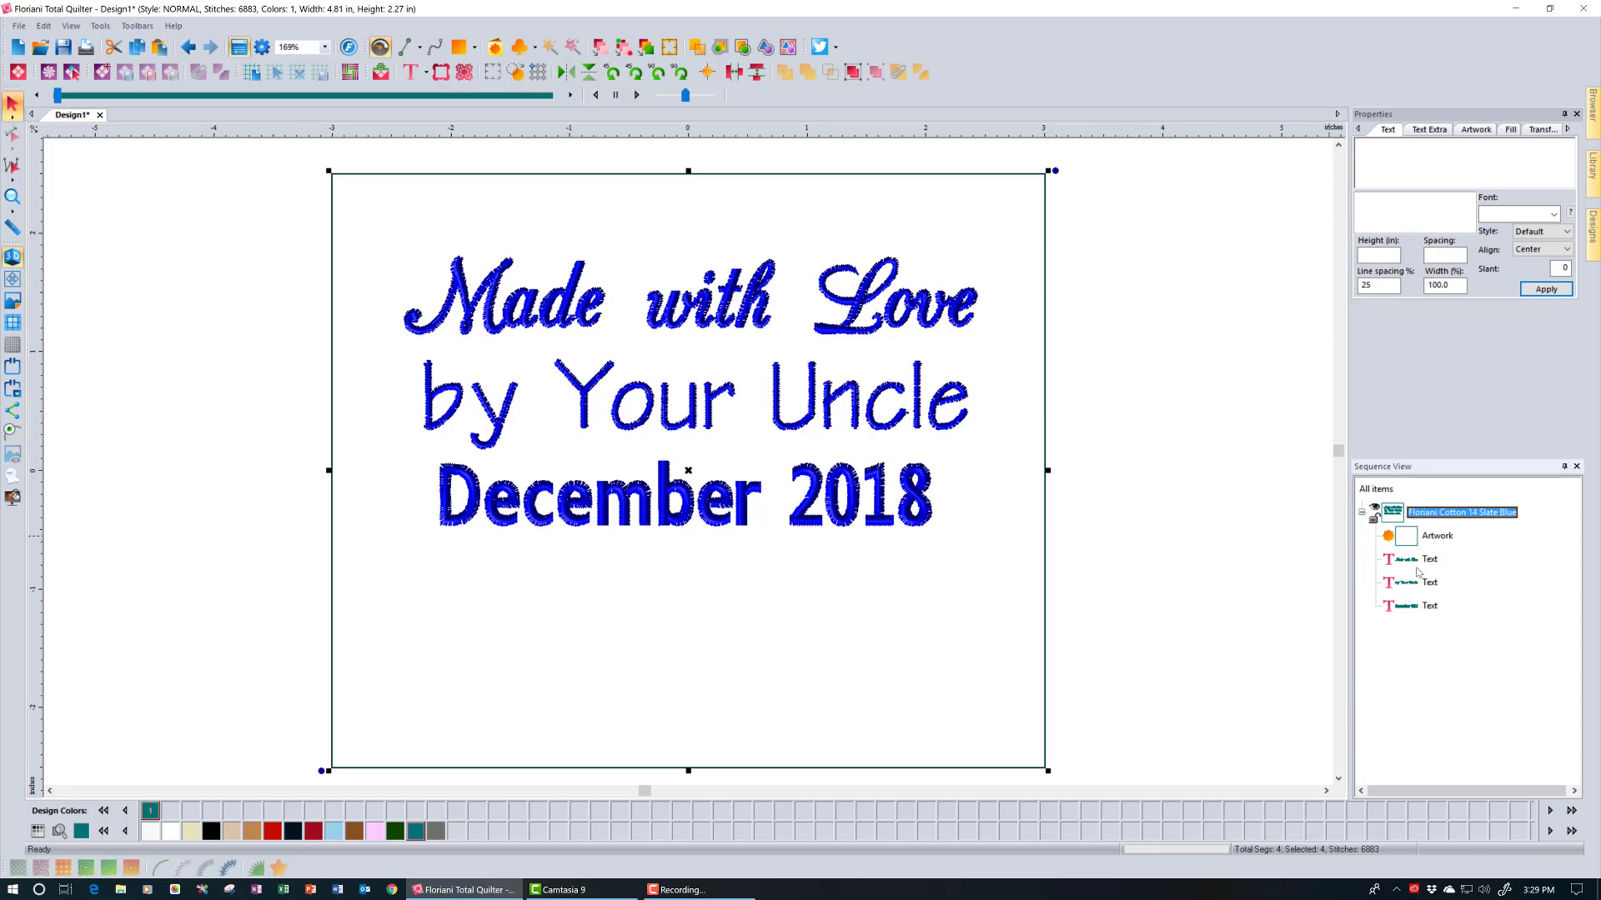
pyautogui.click(1010, 499)
pyautogui.click(1194, 493)
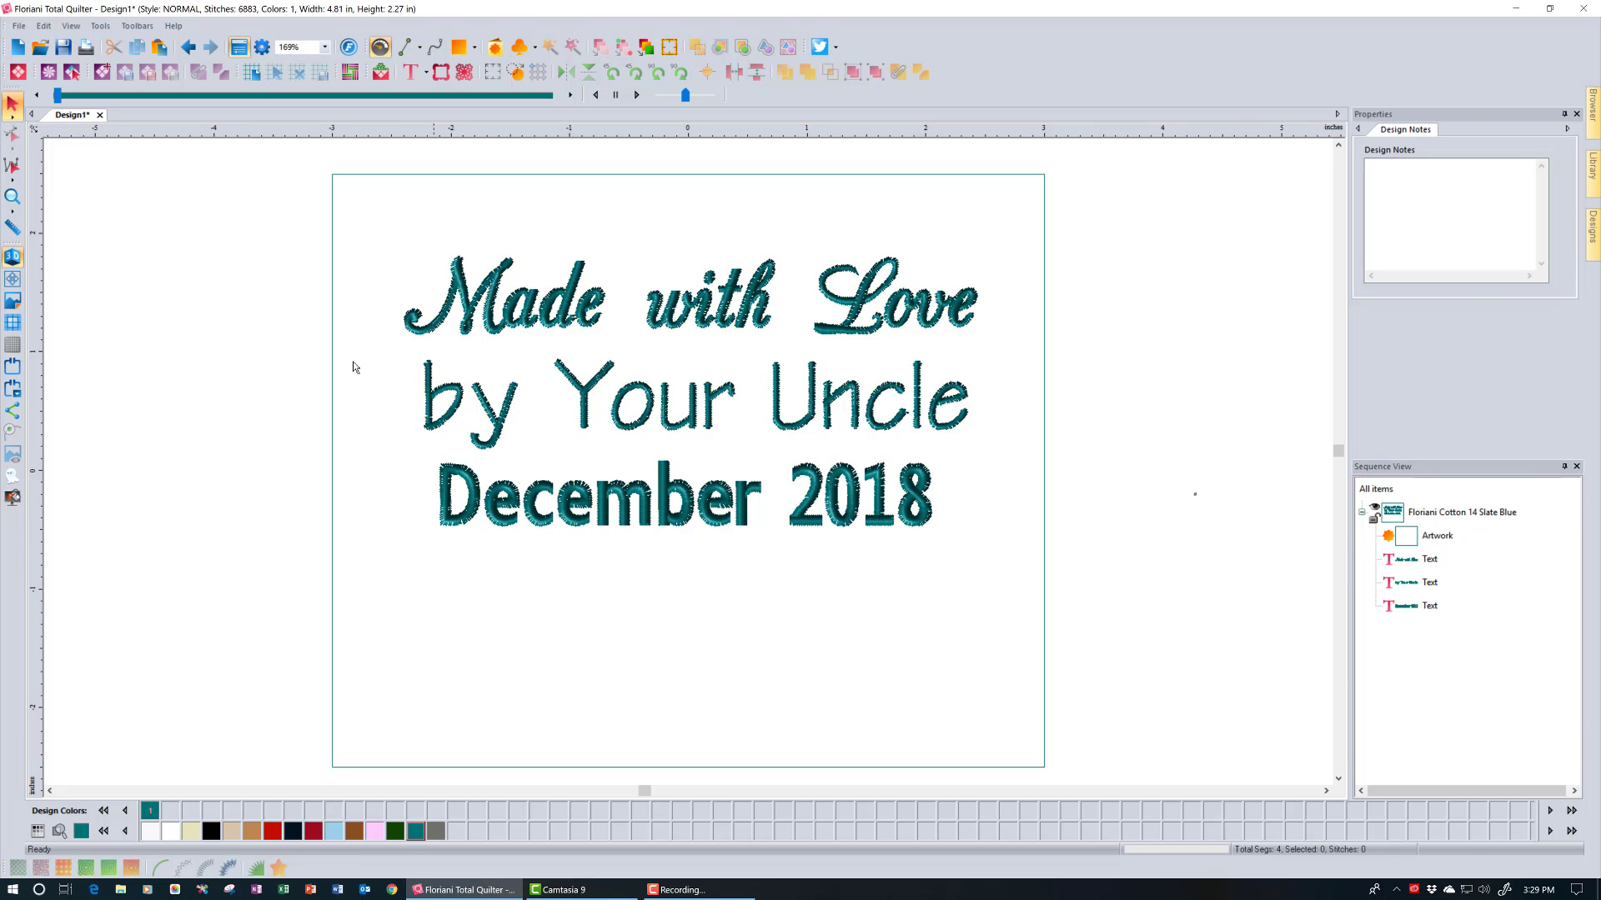
# Select the three lettering lines without the rectangle and recolour them Floriani Cotton 21 Red.
pyautogui.moveTo(369, 216); pyautogui.dragTo(1002, 576)
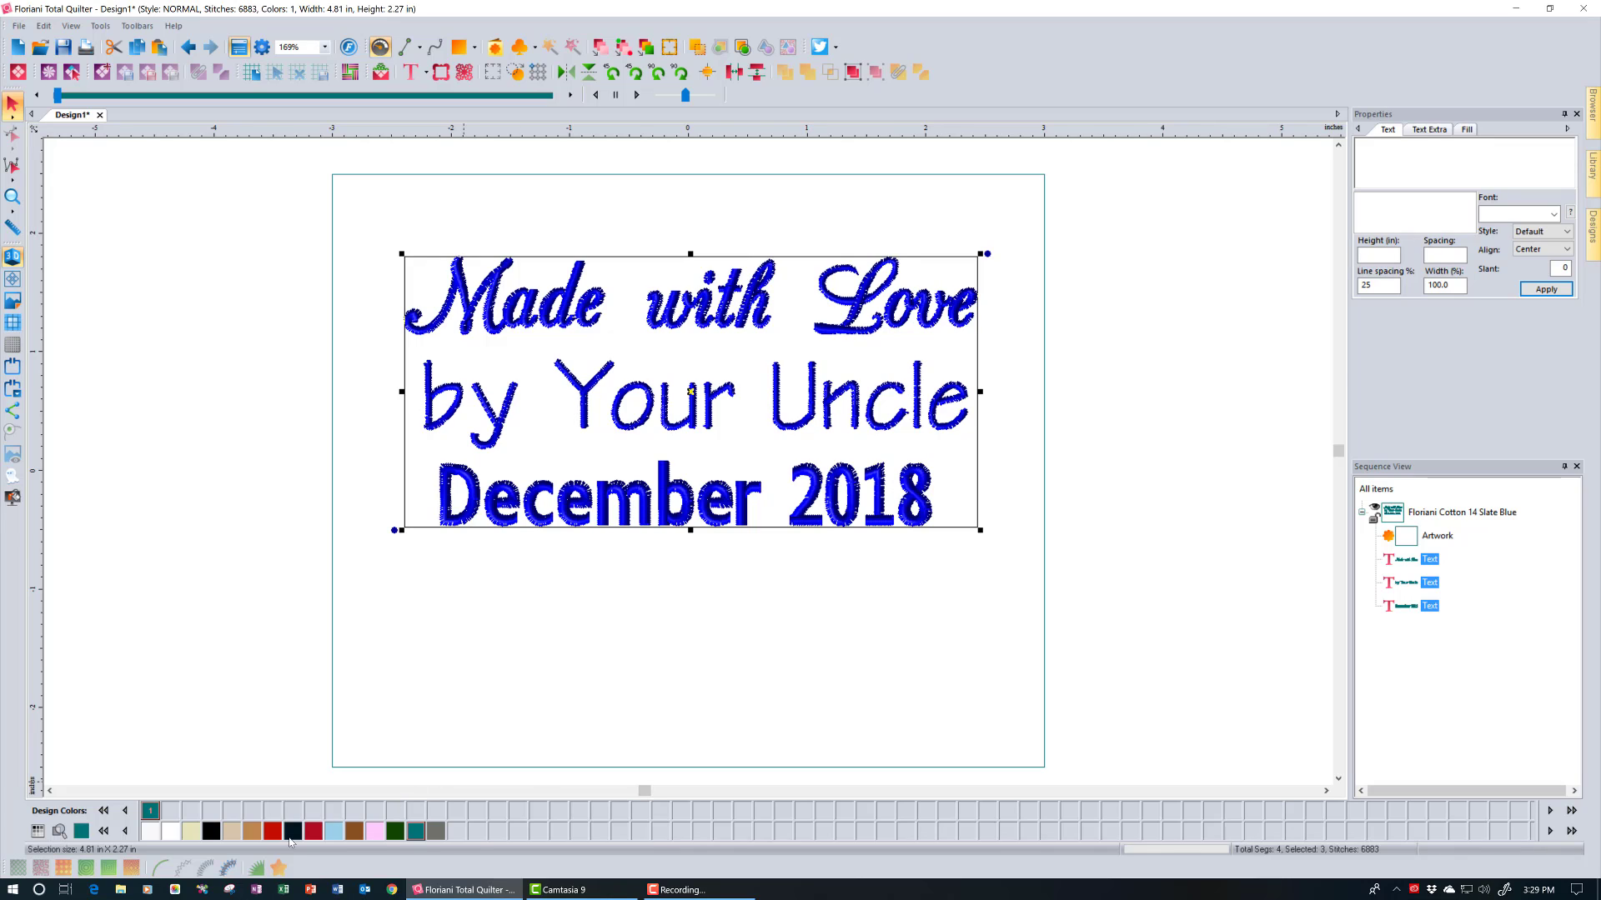
pyautogui.click(273, 831)
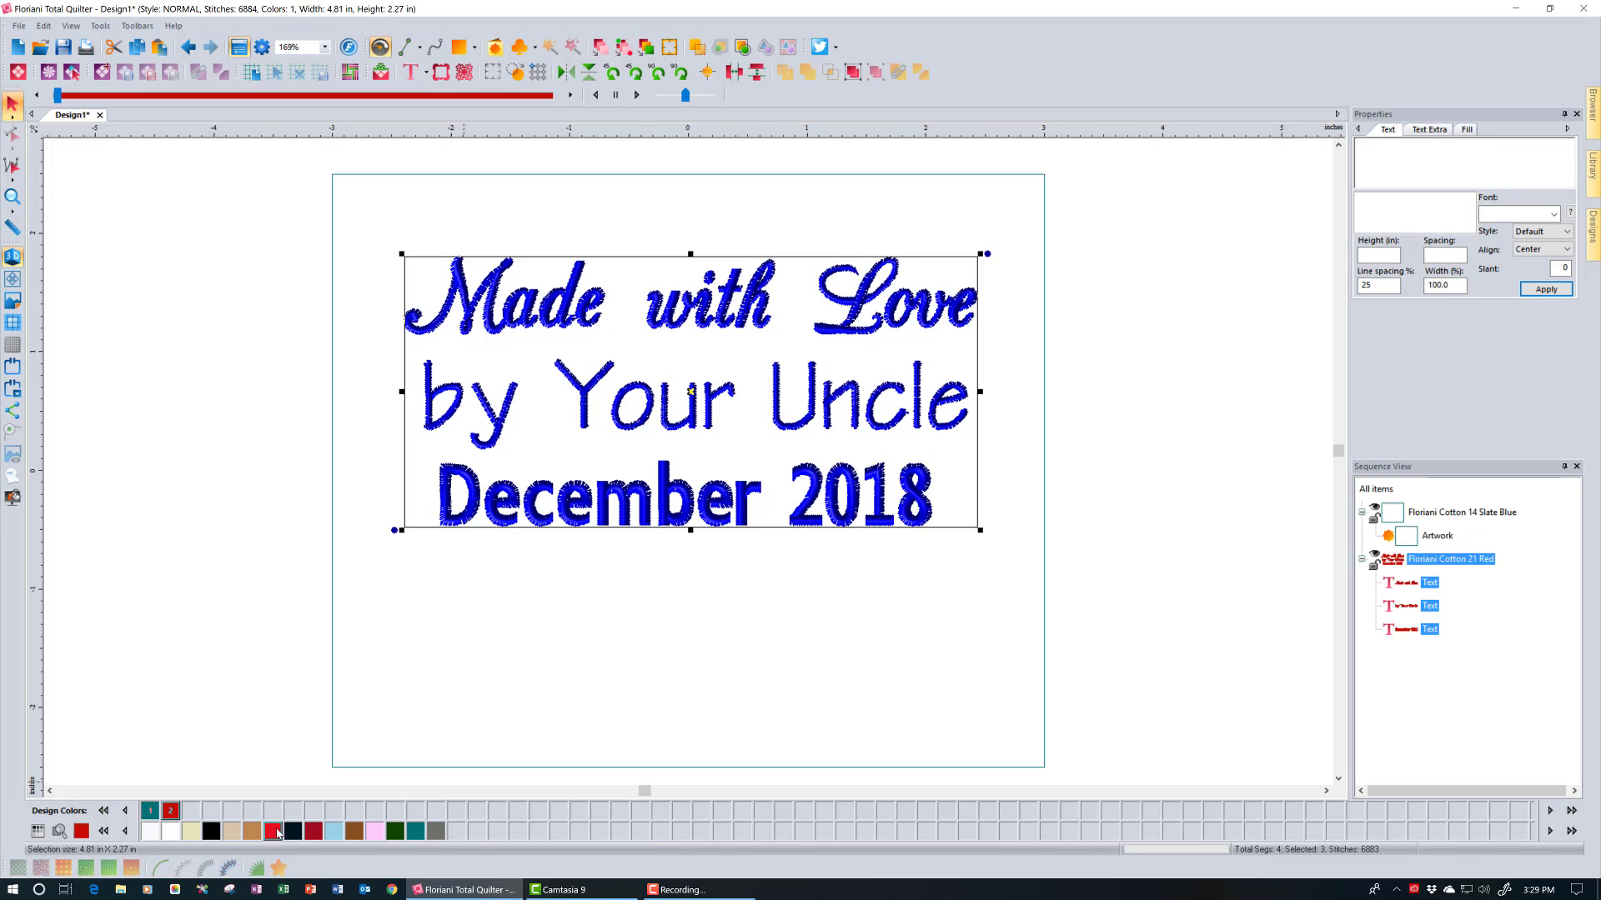
pyautogui.click(688, 700)
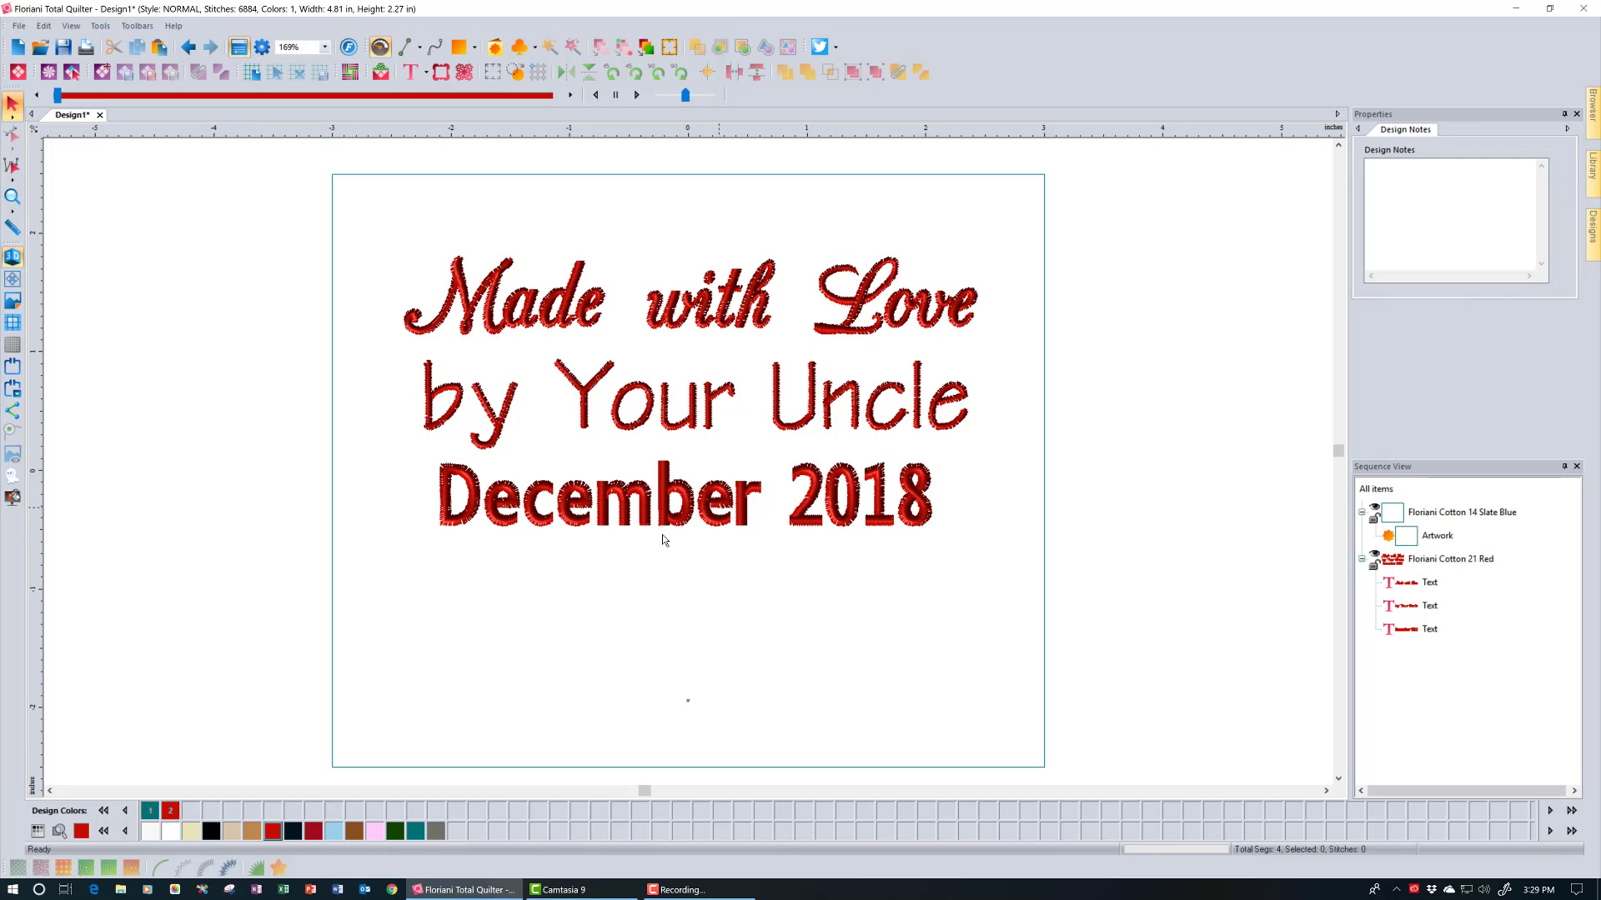
# Inspect the lettering's stitches with the 3D display off and turn the 3D display back on.
pyautogui.click(12, 259)
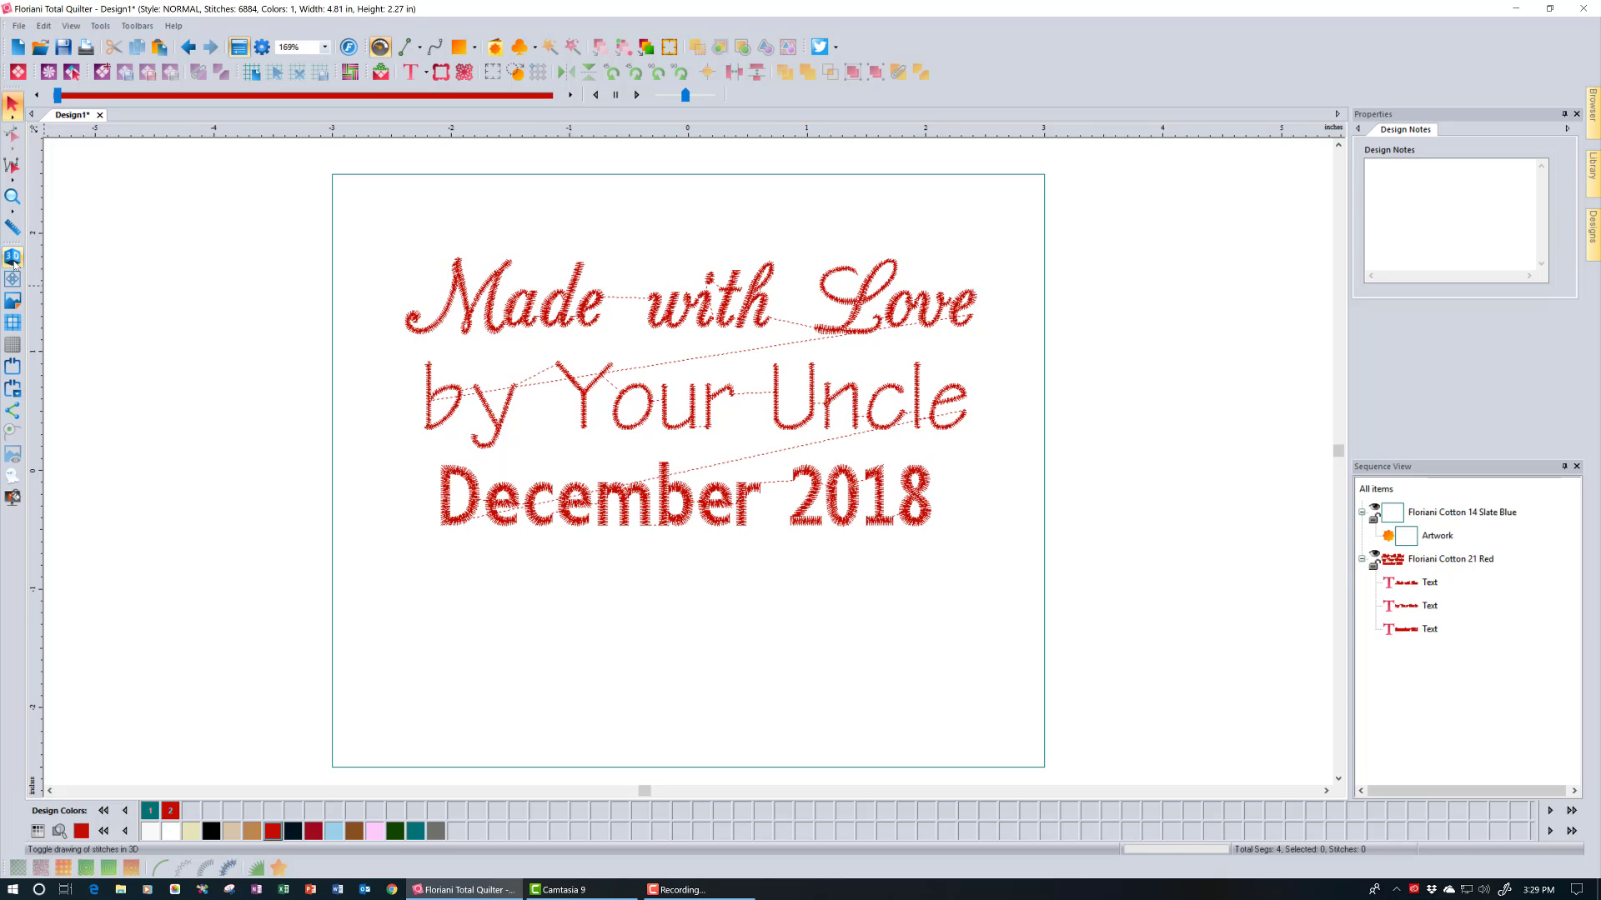
pyautogui.click(12, 258)
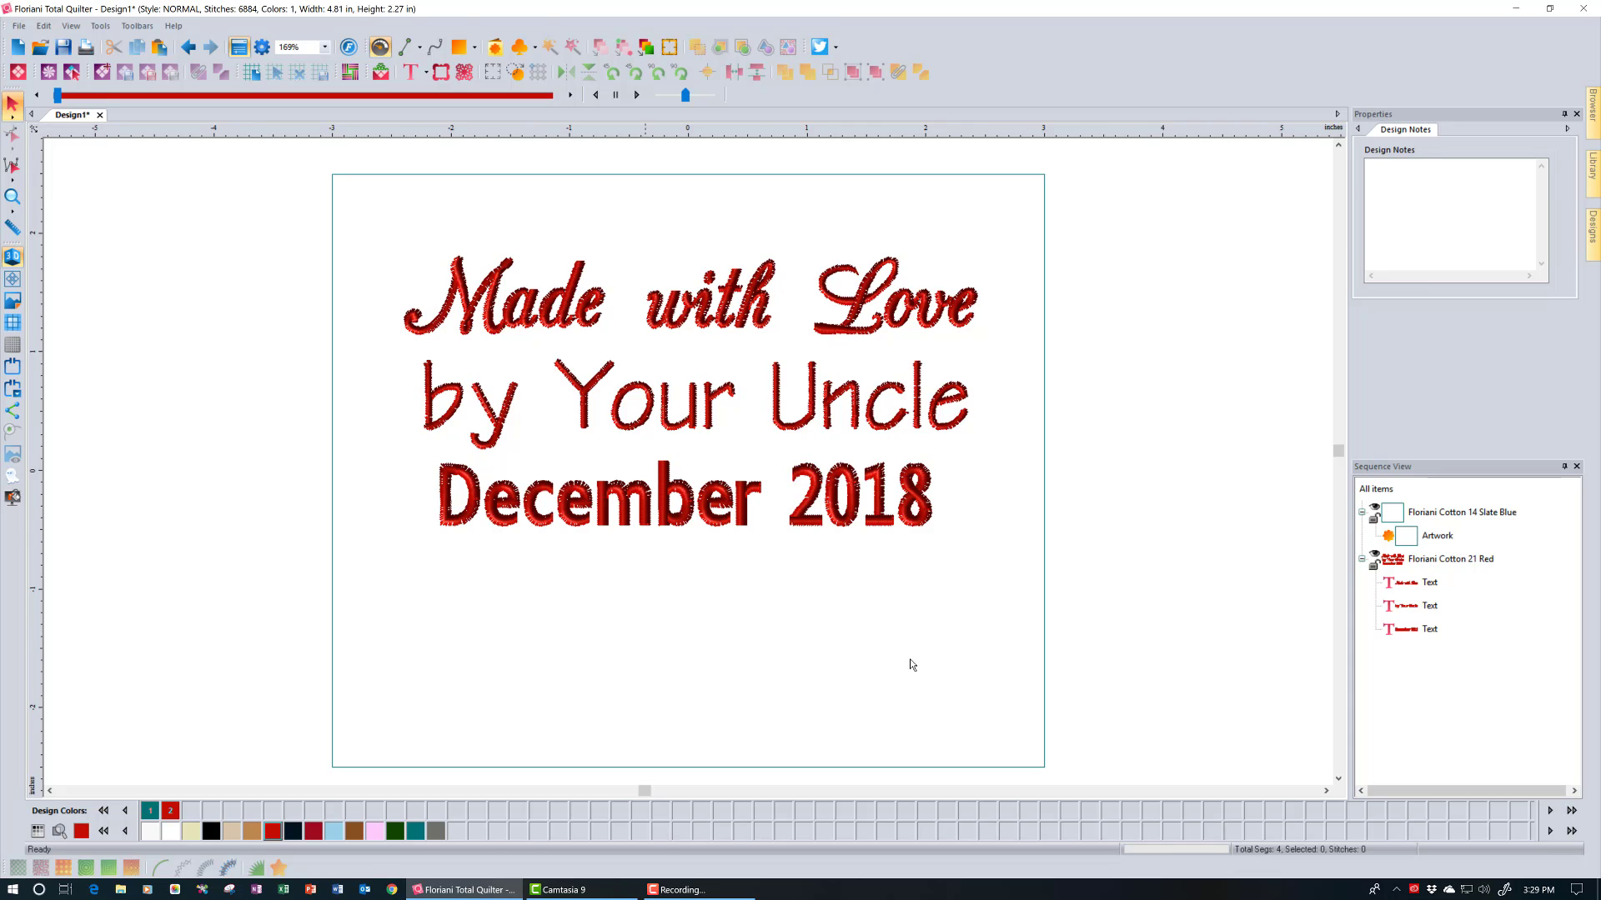
# Move the three red lettering lines down together to the middle of the rectangle and align their centres on one vertical line.
pyautogui.click(1446, 559)
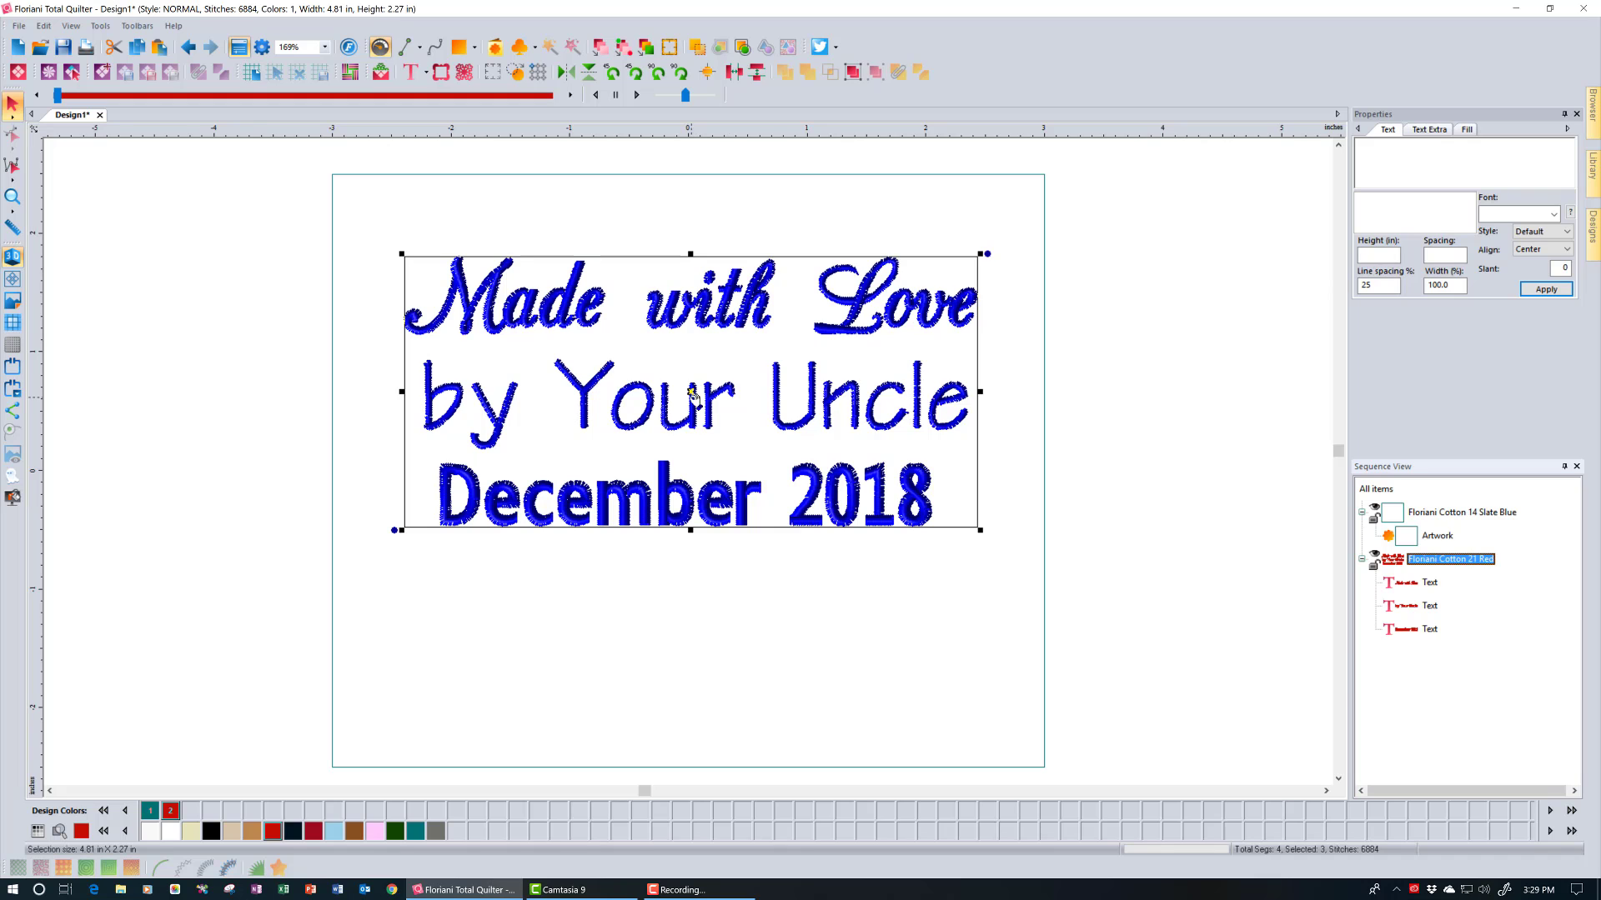
pyautogui.moveTo(695, 397); pyautogui.dragTo(702, 474)
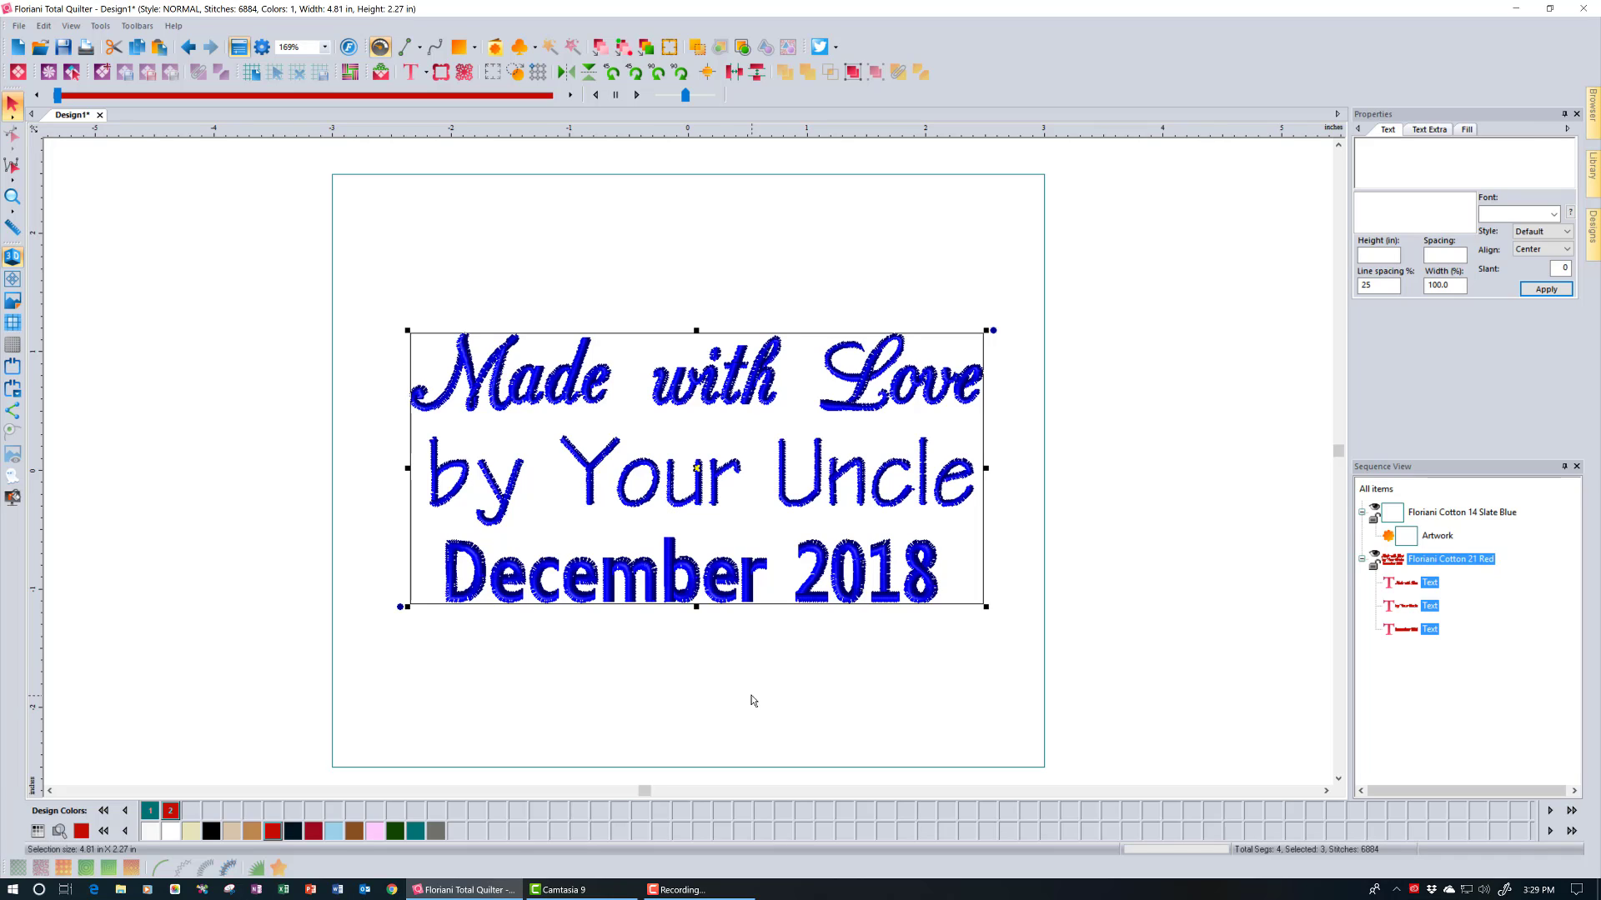
pyautogui.click(704, 80)
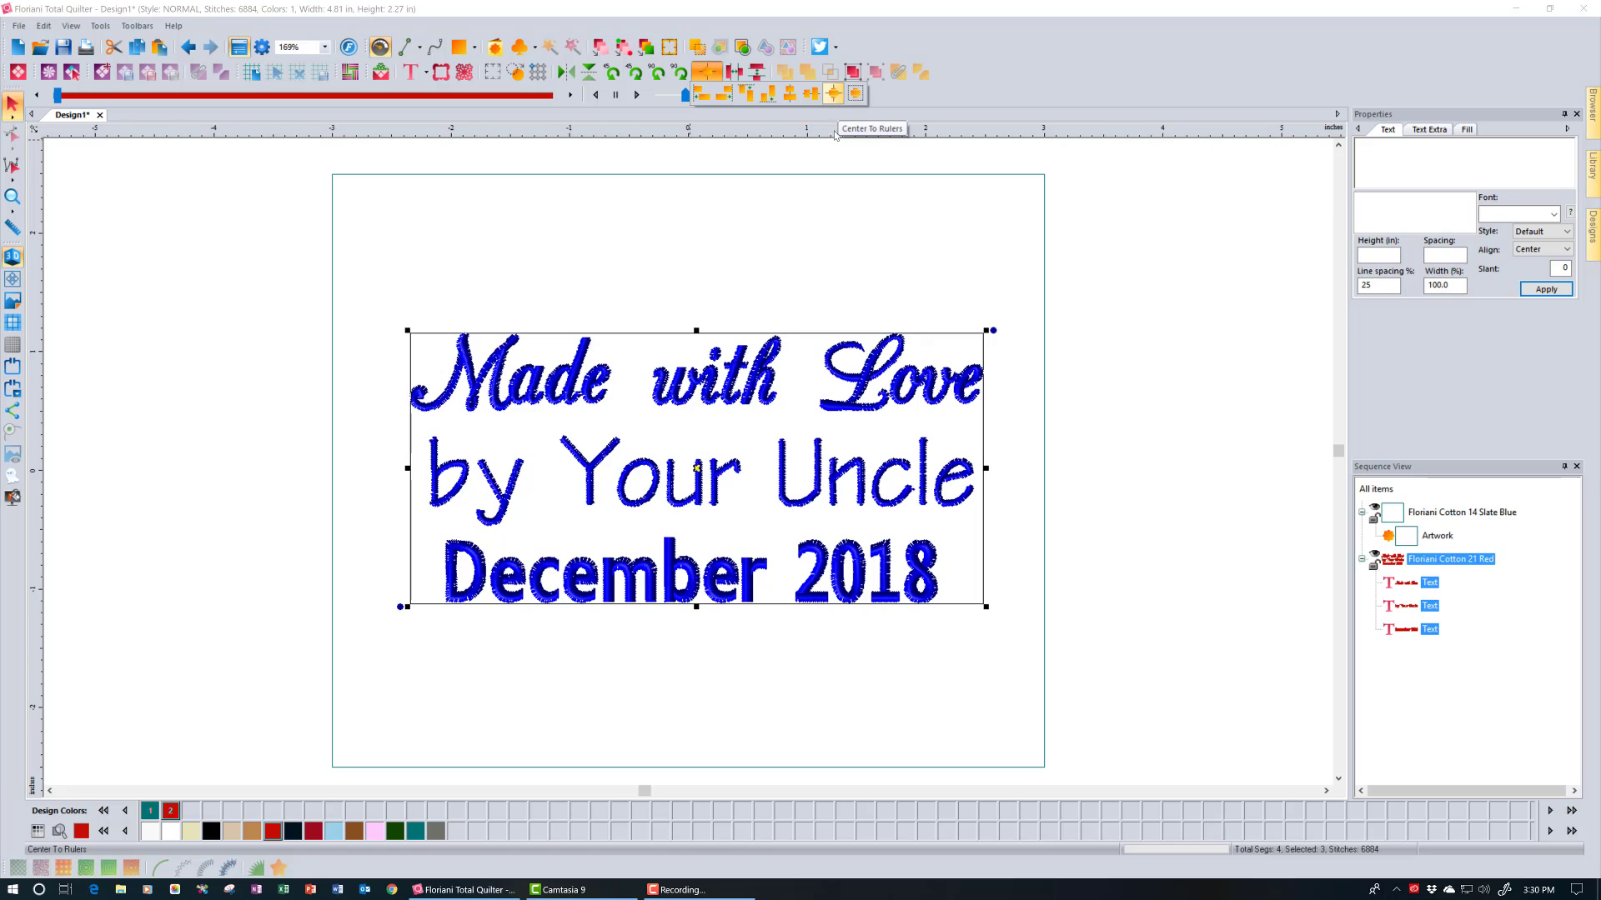
pyautogui.click(790, 94)
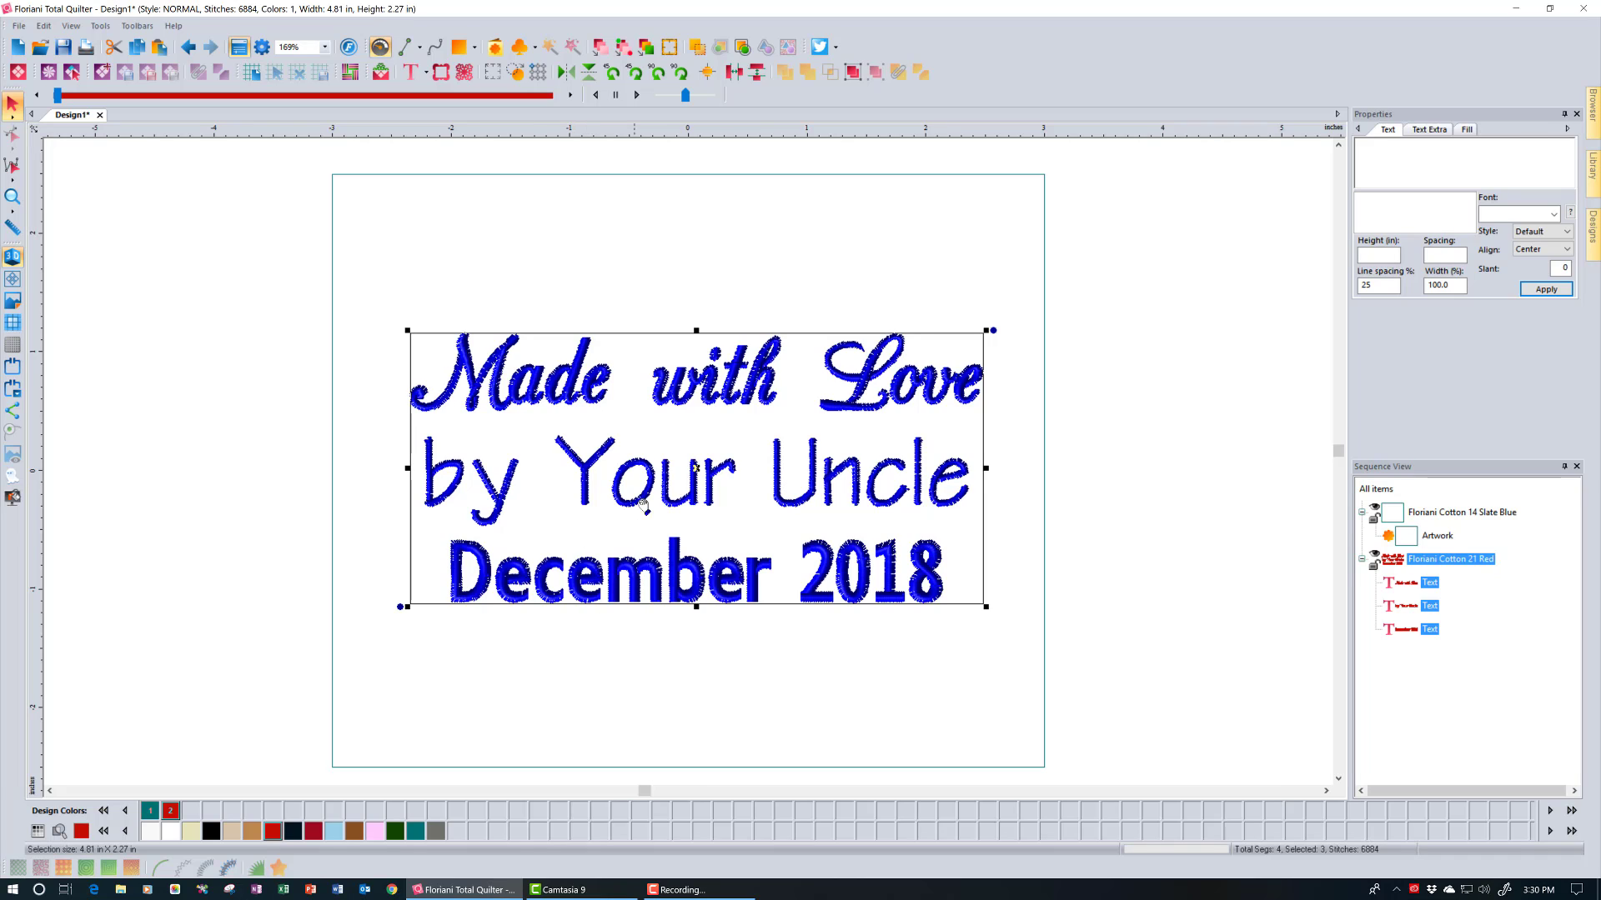
pyautogui.click(629, 672)
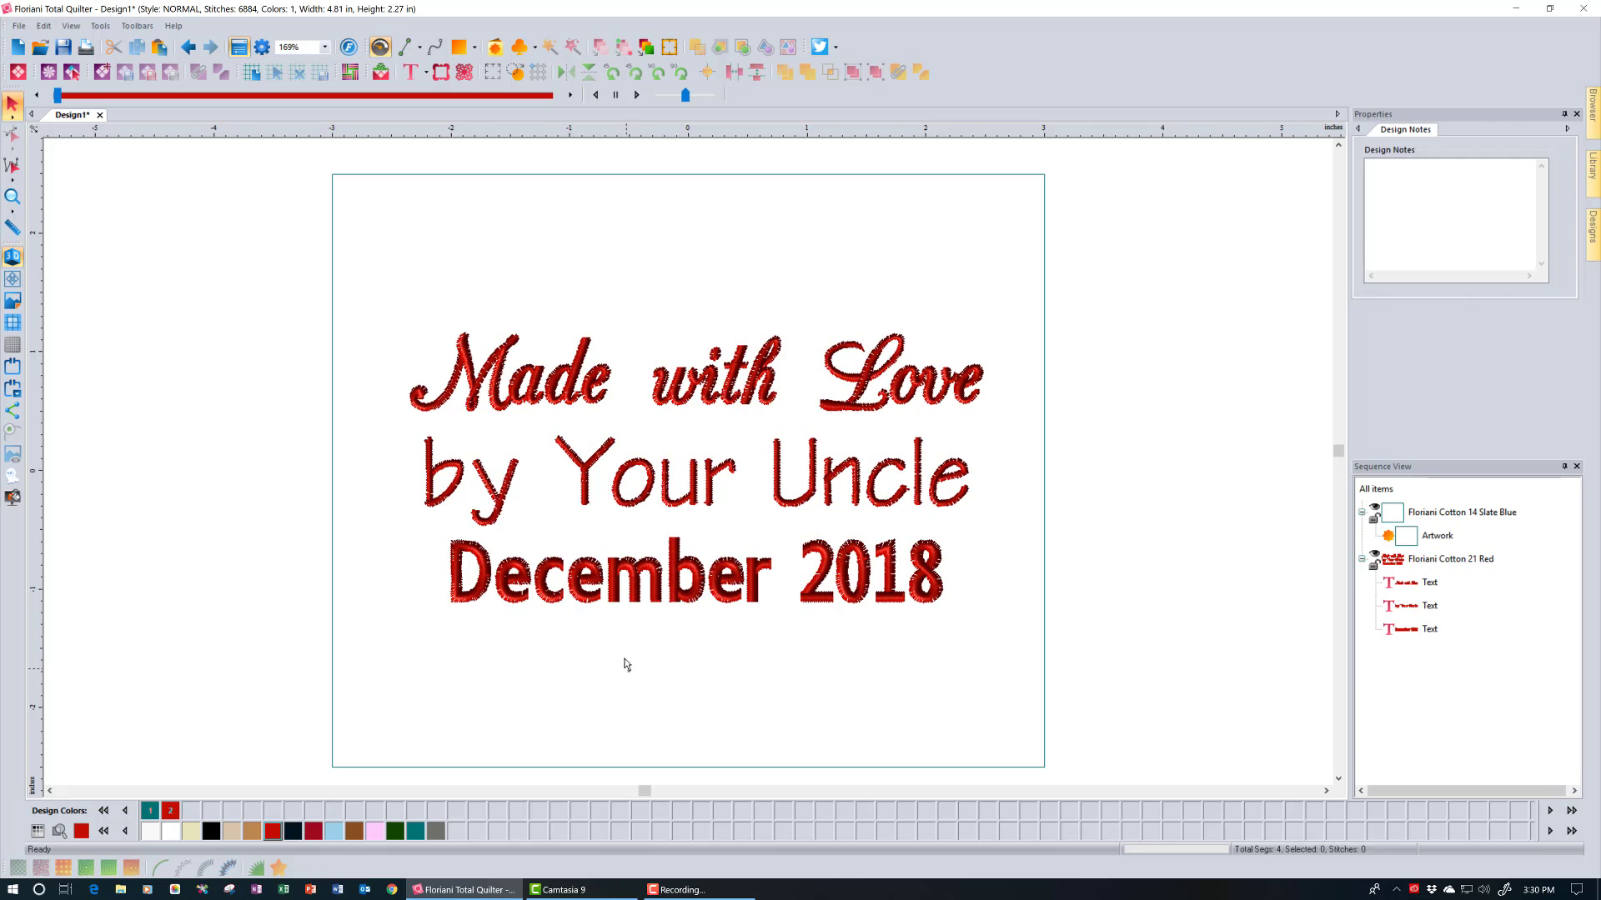
# Move the "December 2018" lettering down about 0.08 in to widen the gap beneath "by Your Uncle".
pyautogui.click(616, 600)
pyautogui.moveTo(617, 600); pyautogui.dragTo(614, 608)
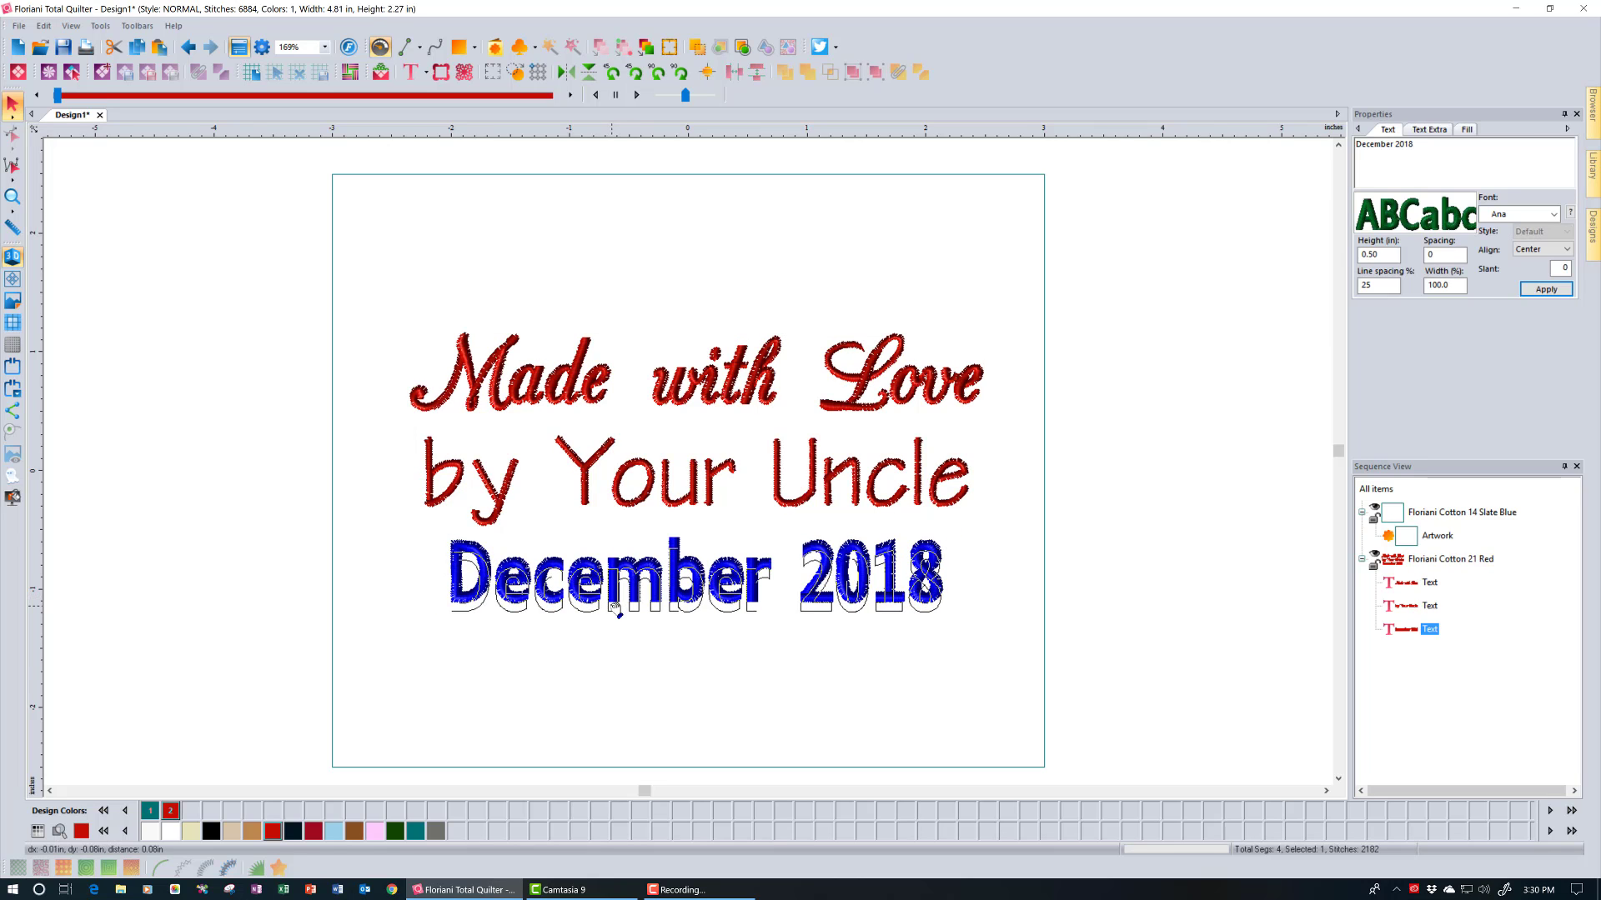
pyautogui.click(600, 672)
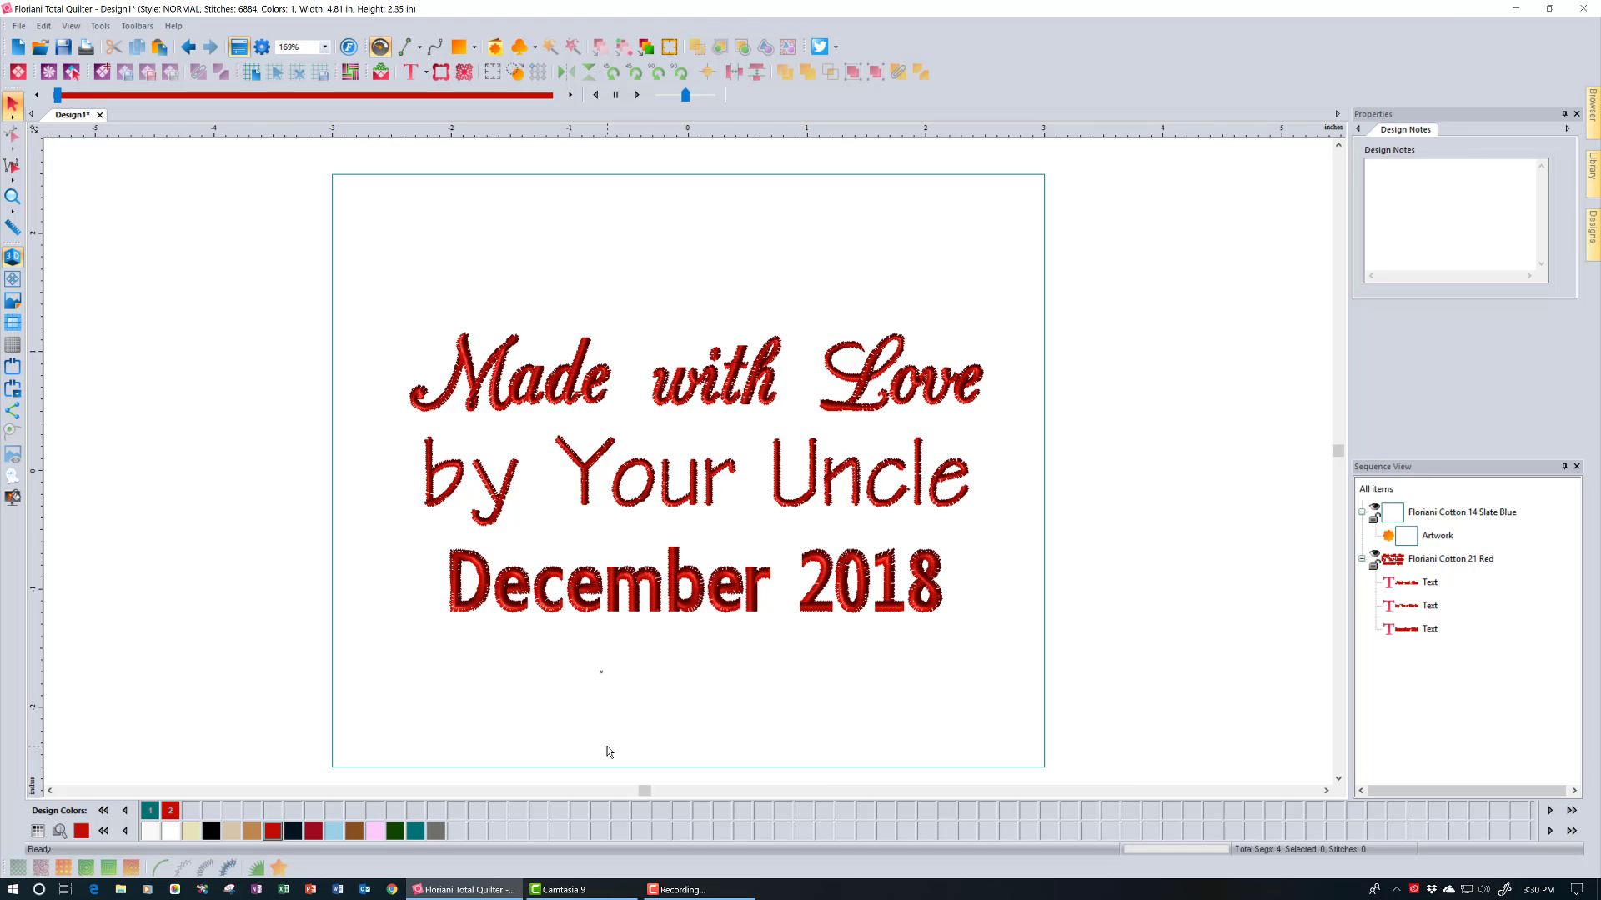
# Insert the FQ-BD004a border design and place it inside the rectangle beneath "December 2018".
pyautogui.click(447, 75)
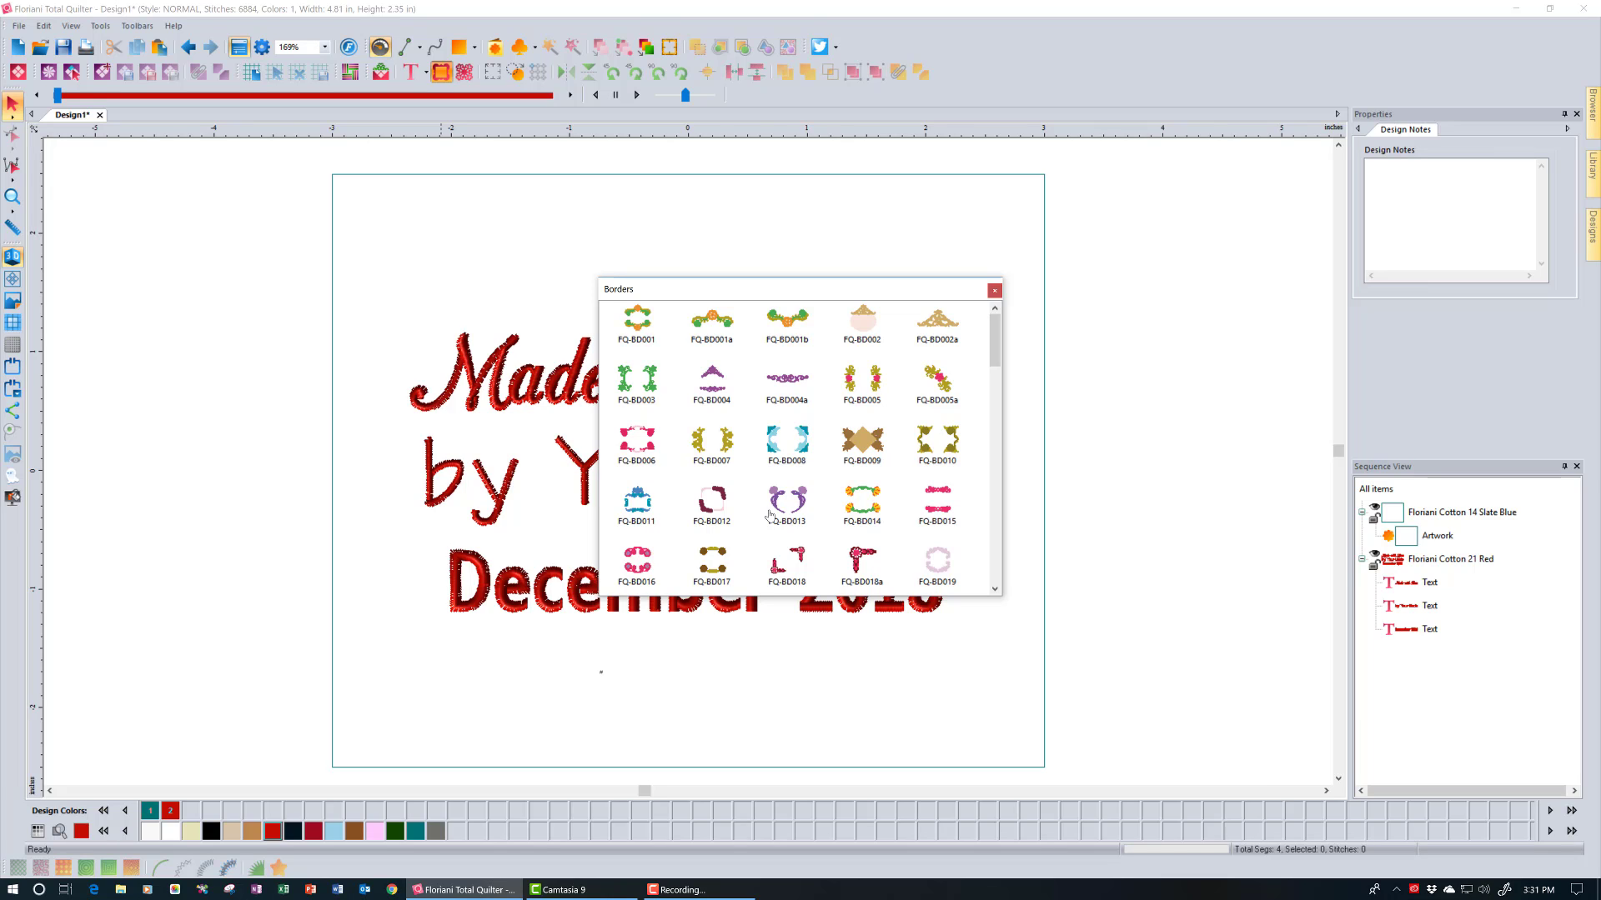
pyautogui.doubleClick(797, 382)
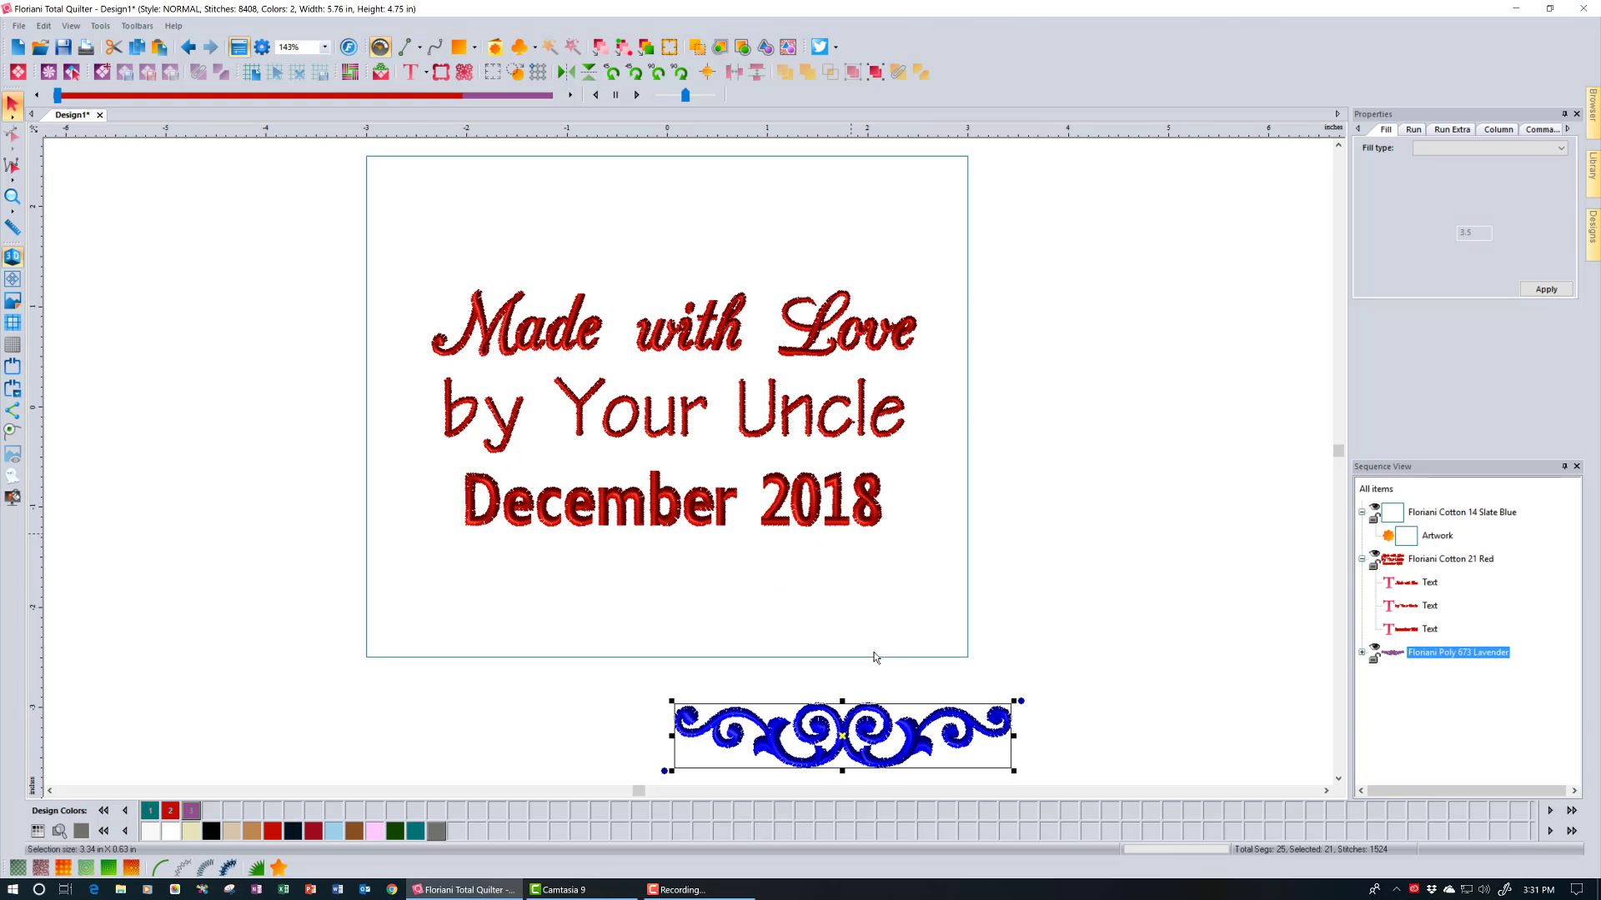
pyautogui.moveTo(842, 736); pyautogui.dragTo(672, 593)
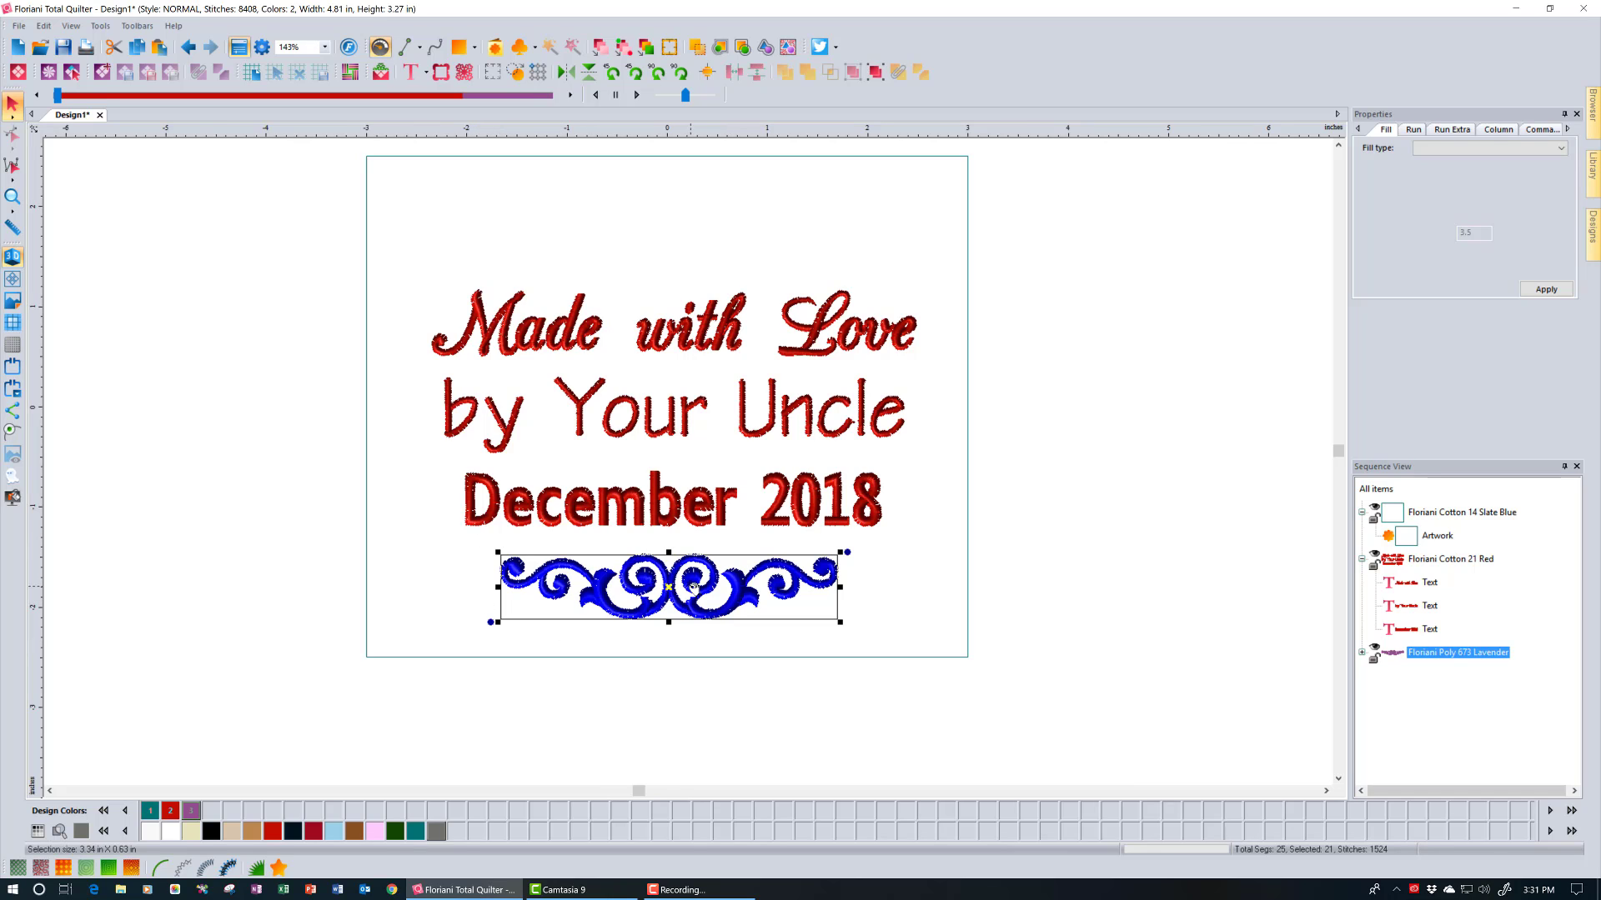
# Stretch the scroll border on both sides to about 4.28 in wide and recentre it beneath the lettering.
pyautogui.moveTo(840, 586); pyautogui.dragTo(901, 585)
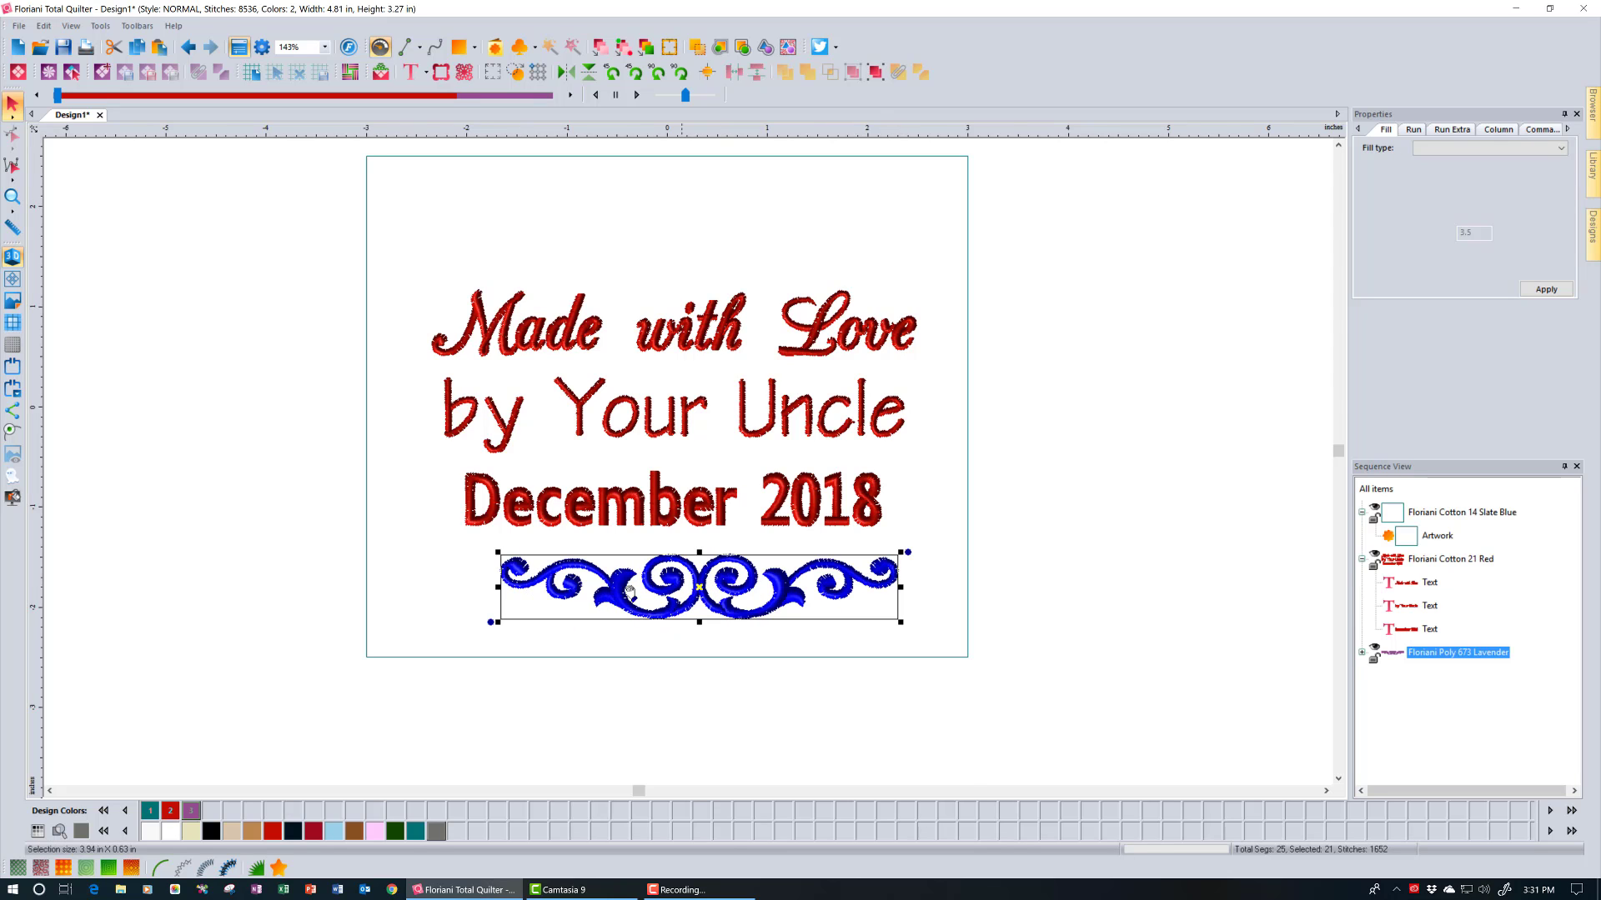
pyautogui.moveTo(497, 587); pyautogui.dragTo(463, 588)
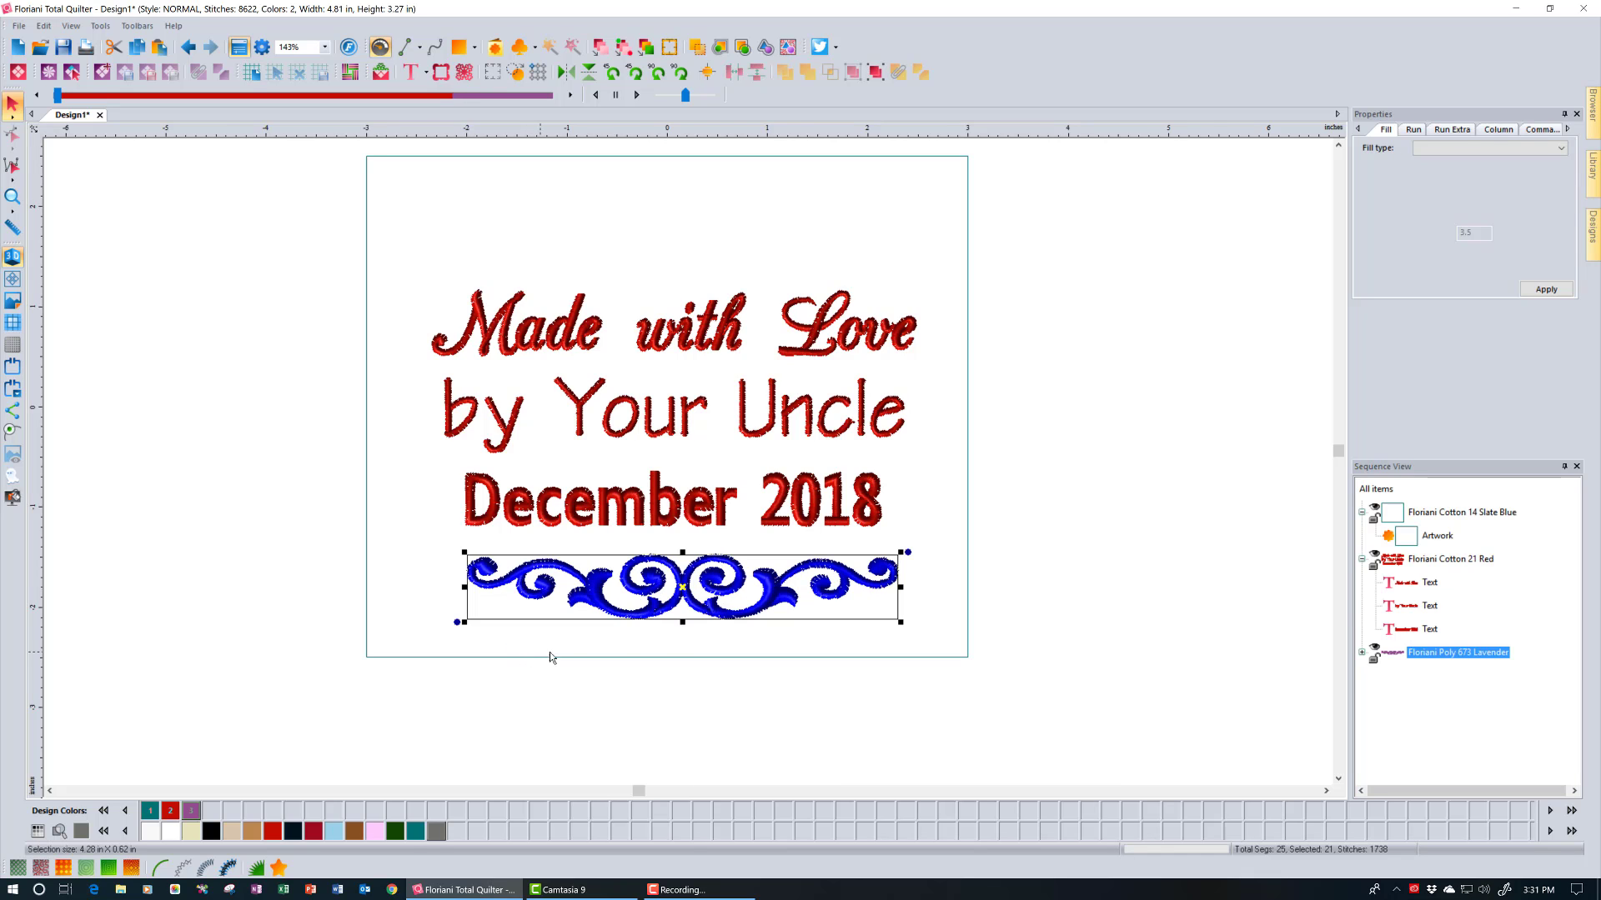
pyautogui.moveTo(689, 598); pyautogui.dragTo(677, 598)
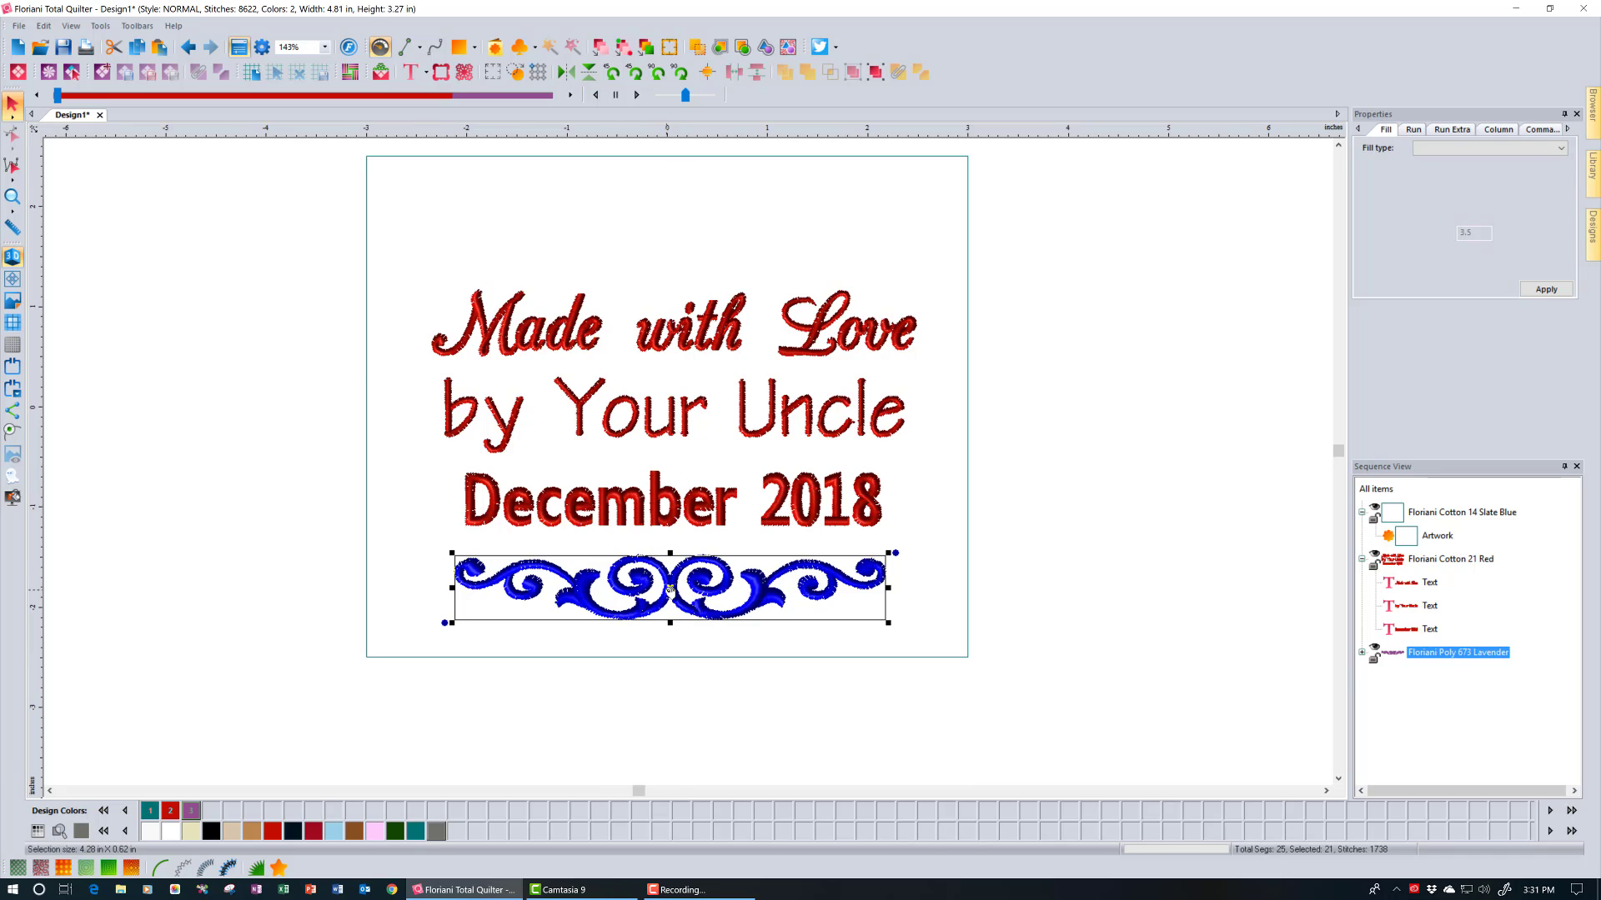
# Duplicate the scroll border, place the copy above "Made with Love" and flip it vertically.
pyautogui.click(140, 49)
pyautogui.click(160, 46)
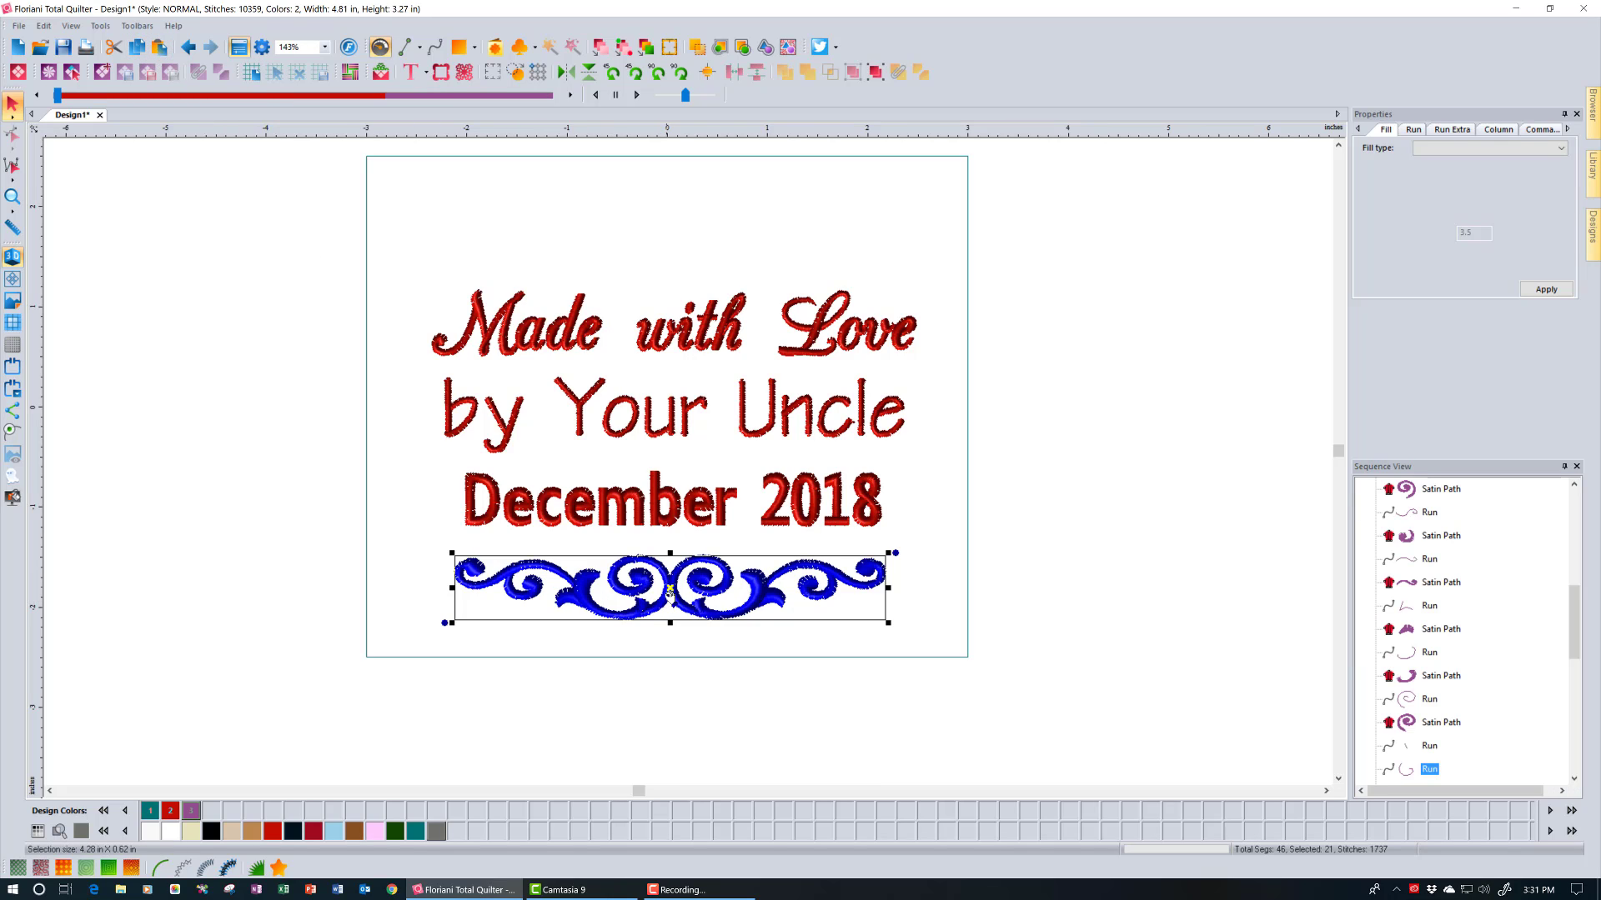
pyautogui.moveTo(669, 600); pyautogui.dragTo(676, 237)
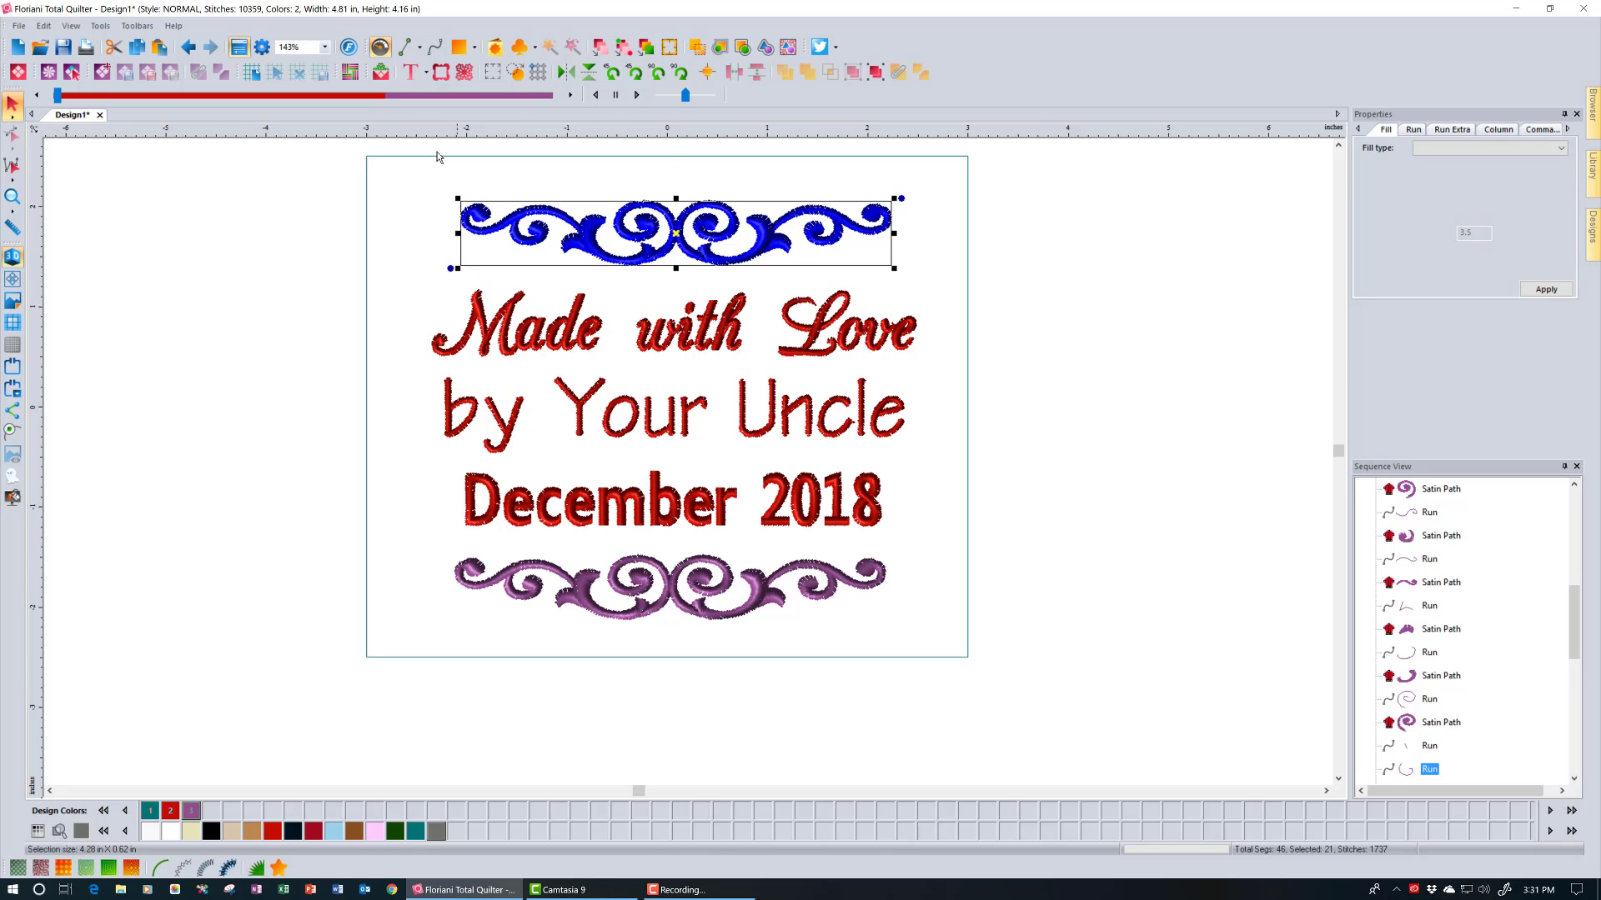
pyautogui.click(583, 75)
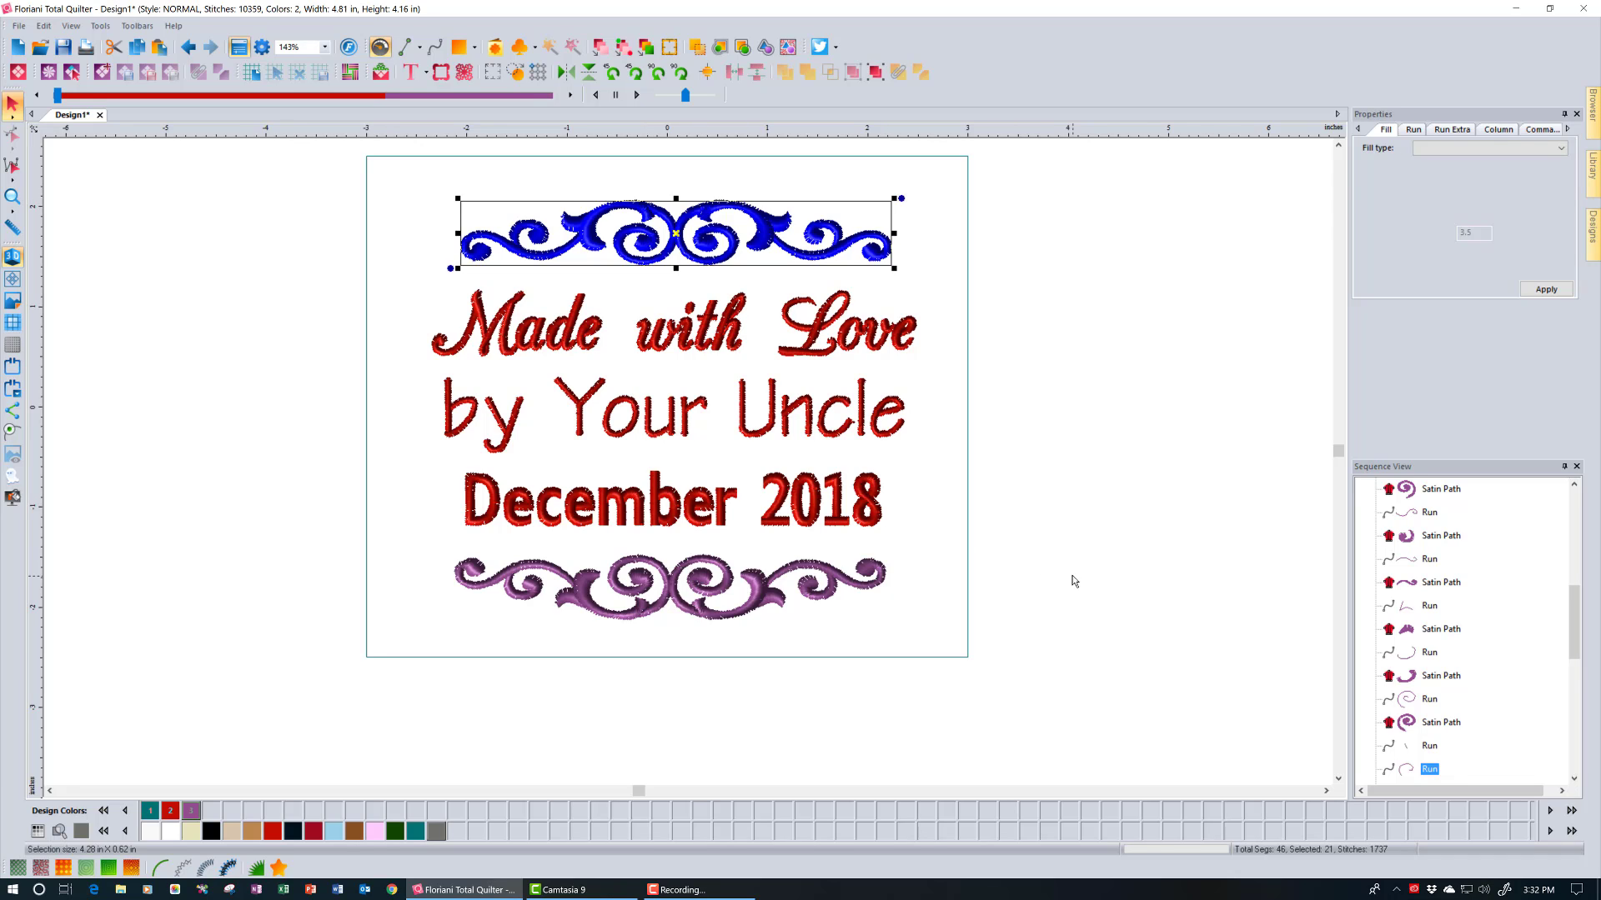
pyautogui.click(1106, 572)
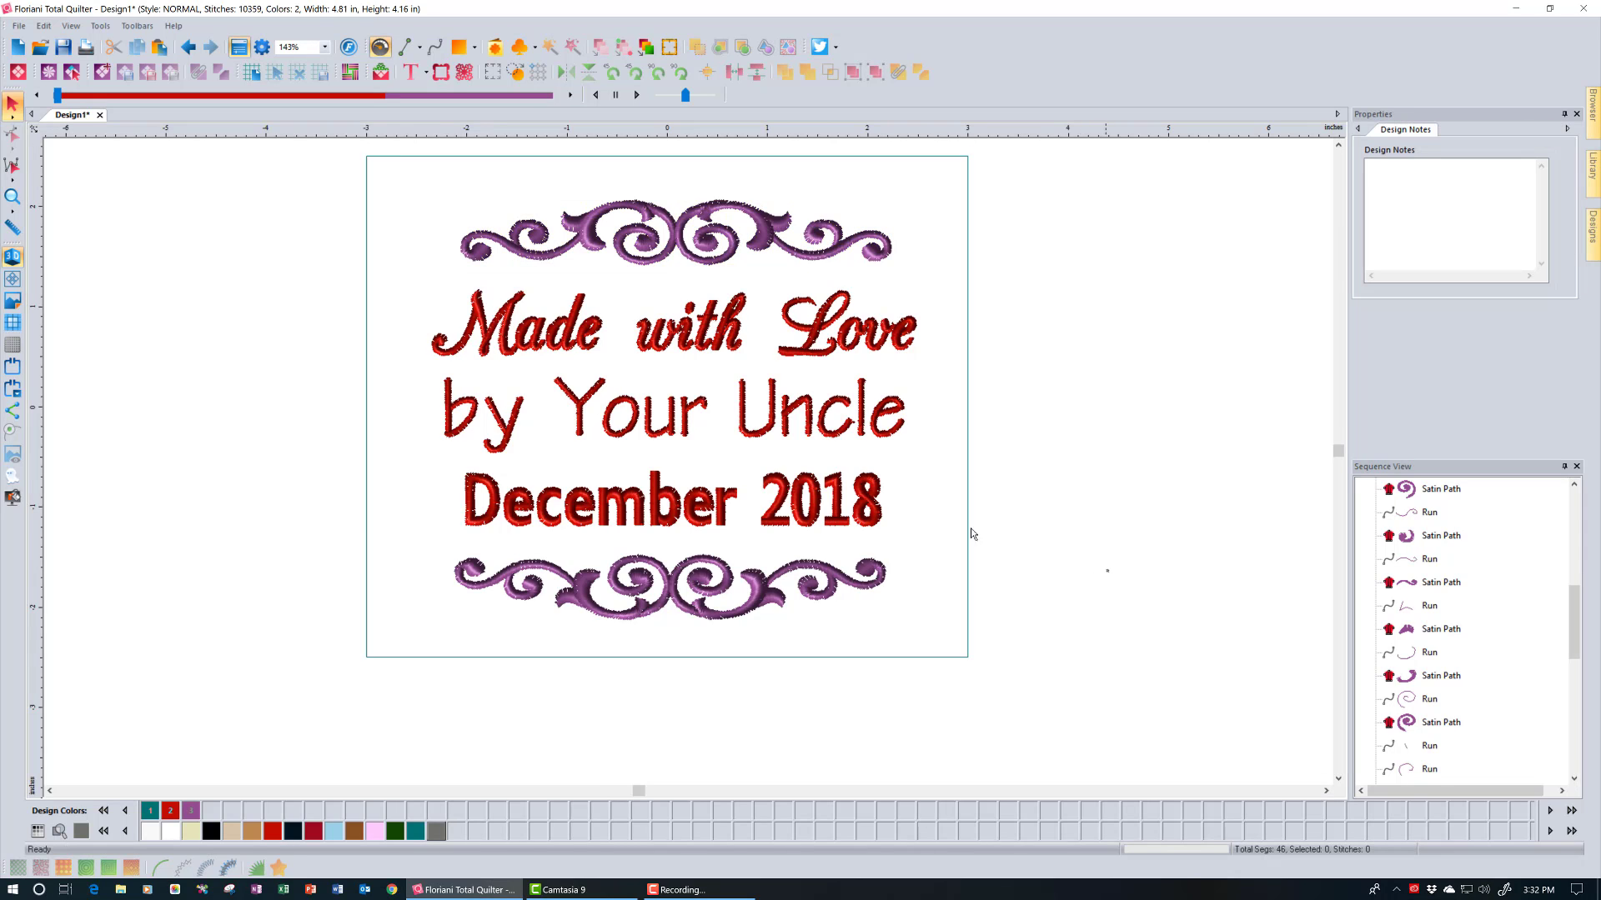
# Select both scroll borders and all three lettering lines without the rectangle and align their centres on one vertical line.
pyautogui.moveTo(392, 182); pyautogui.dragTo(951, 650)
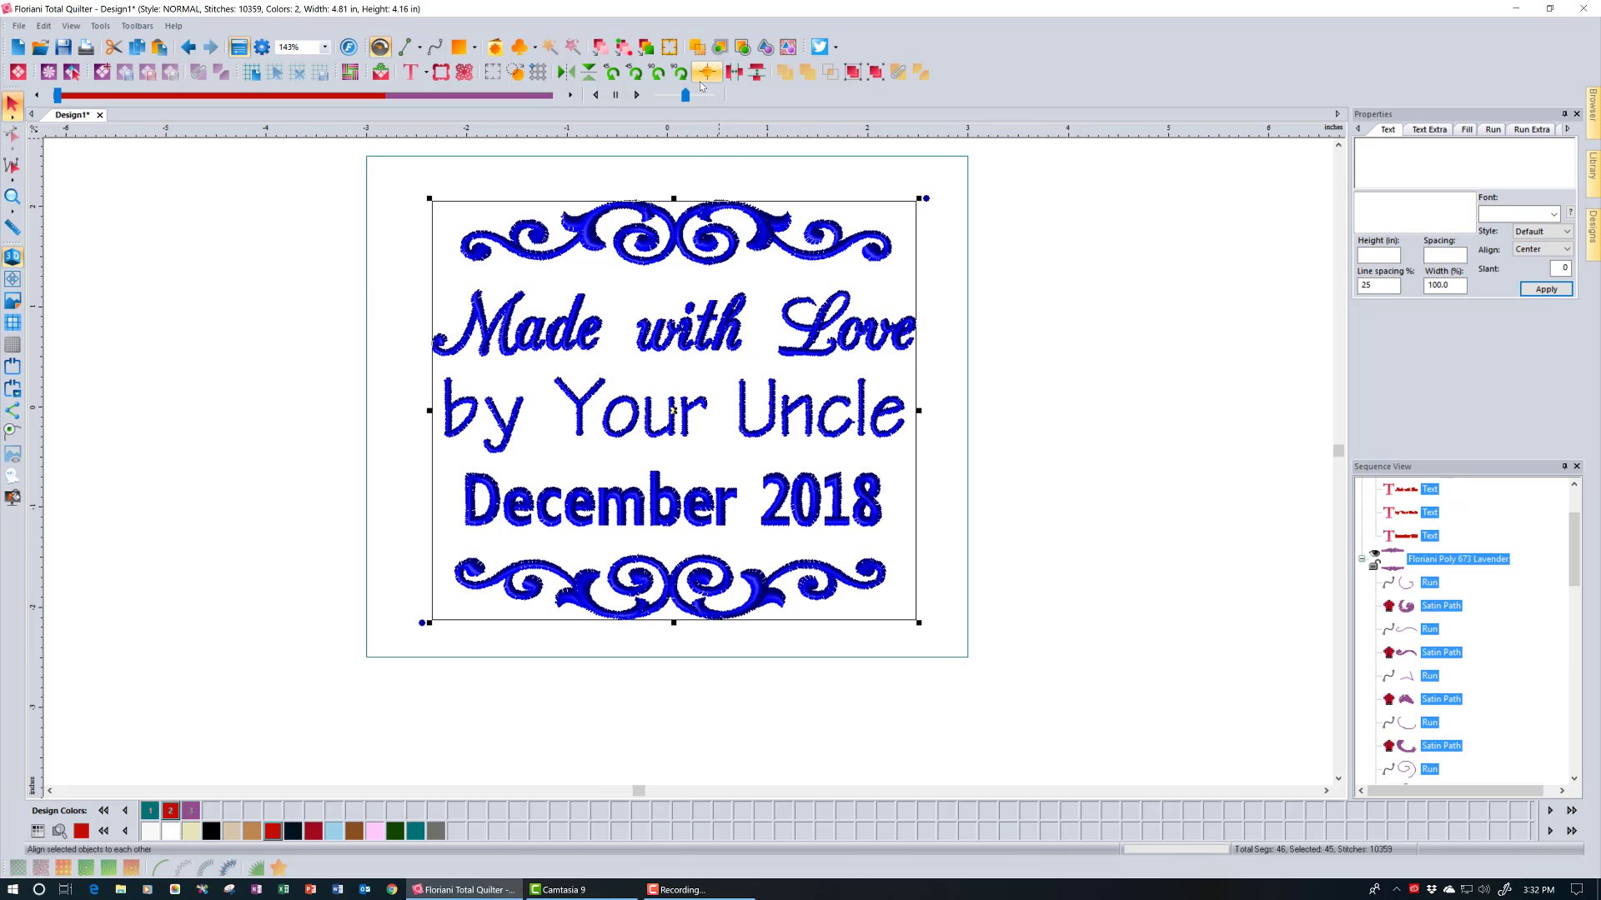
pyautogui.click(702, 79)
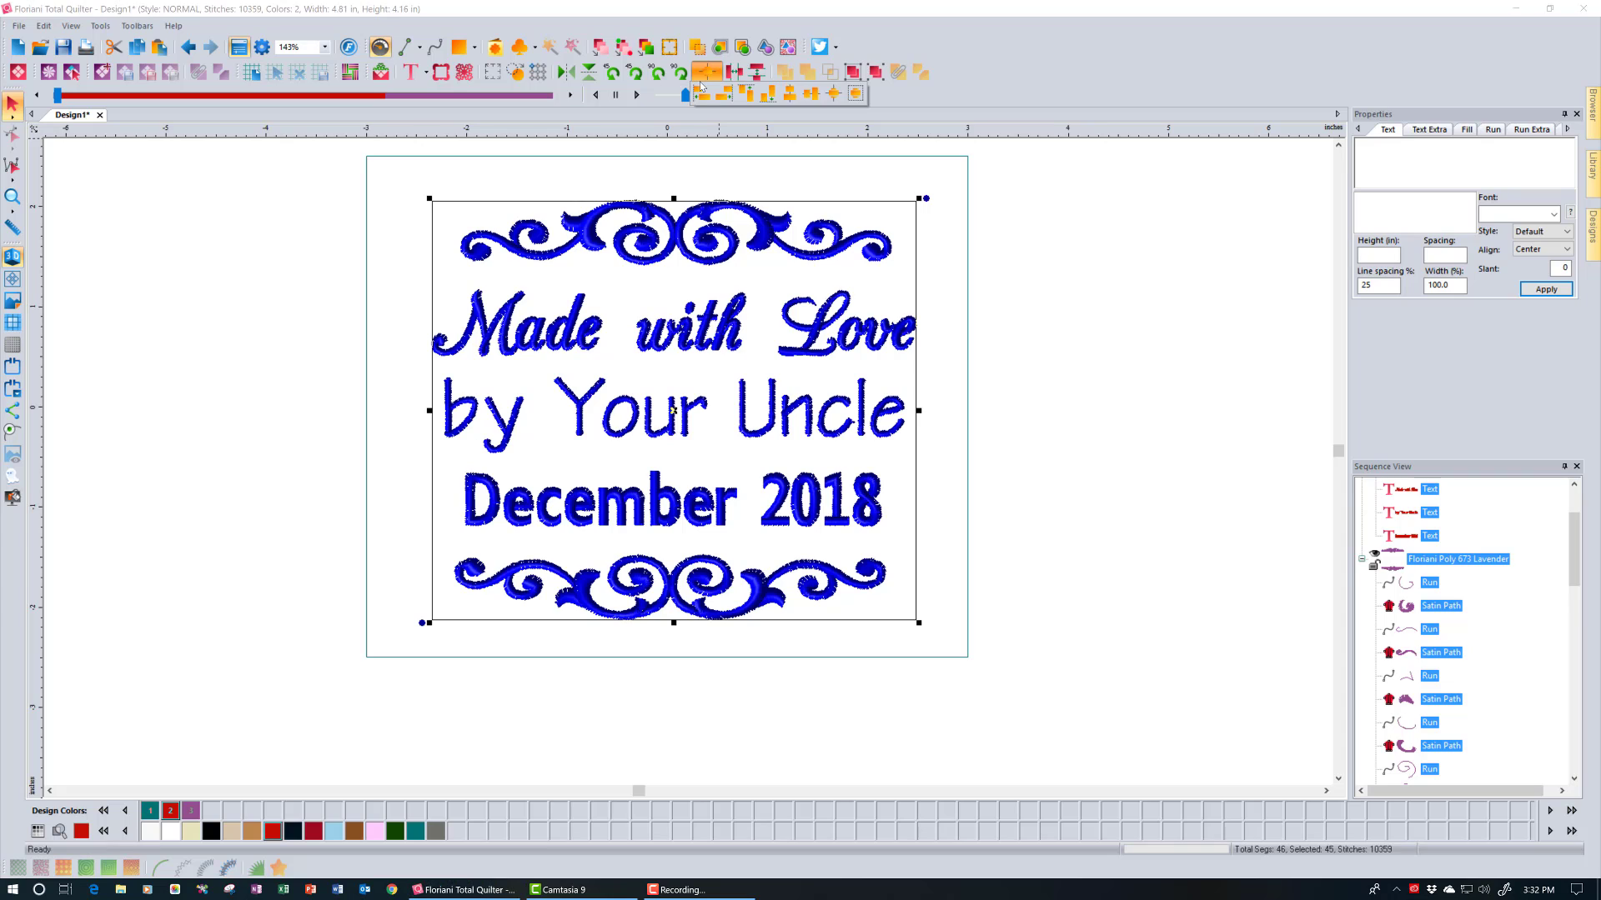
pyautogui.click(788, 94)
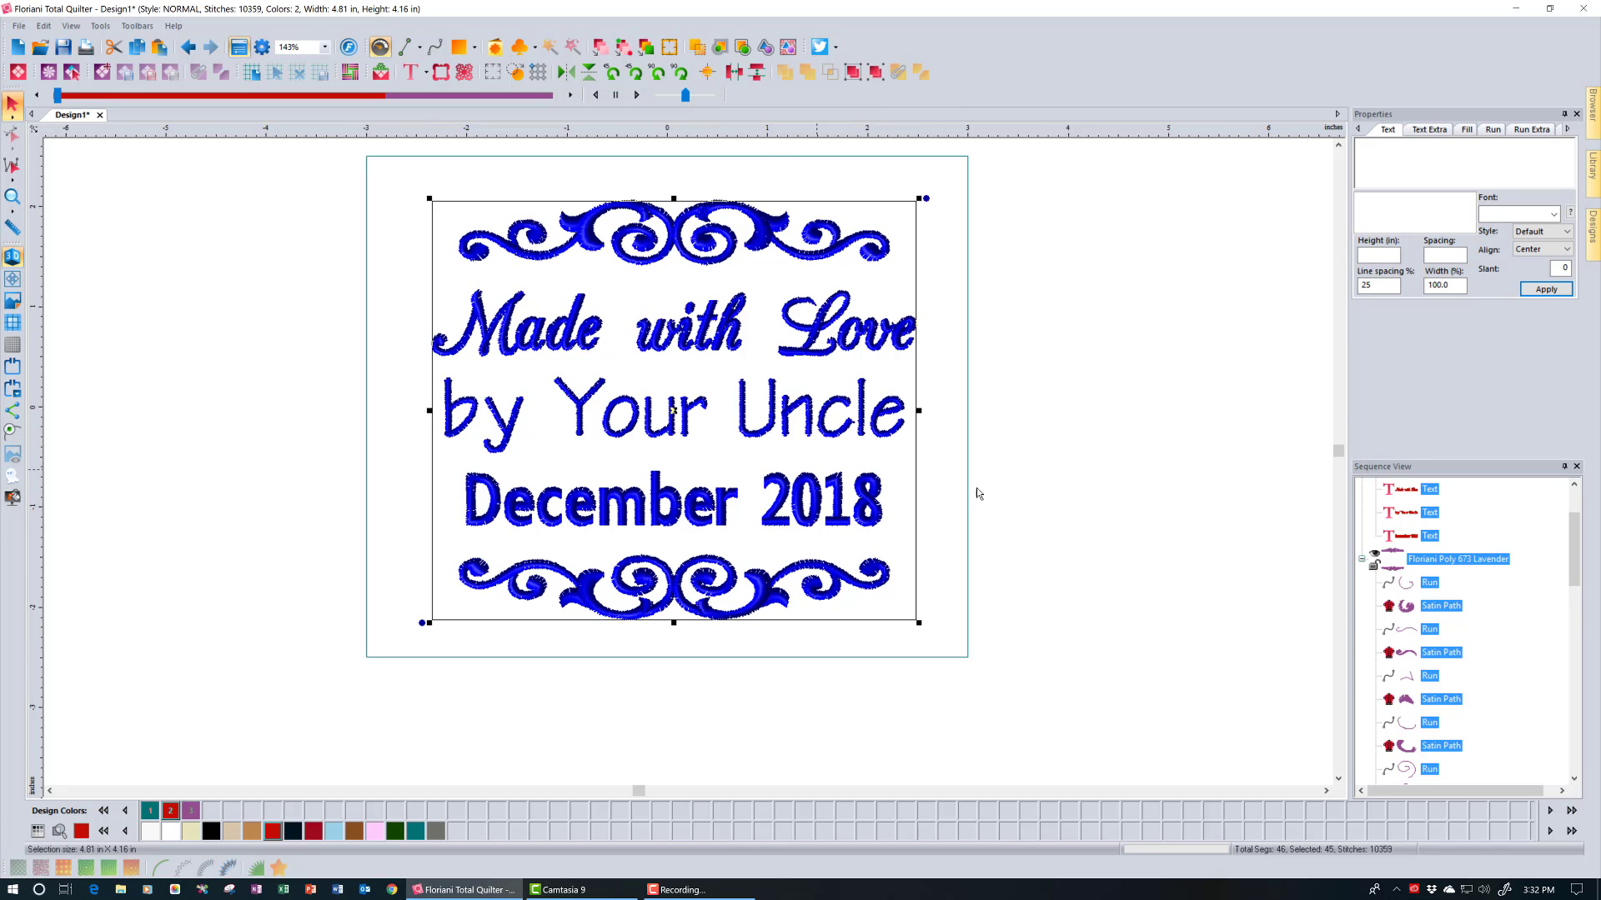
pyautogui.click(1038, 485)
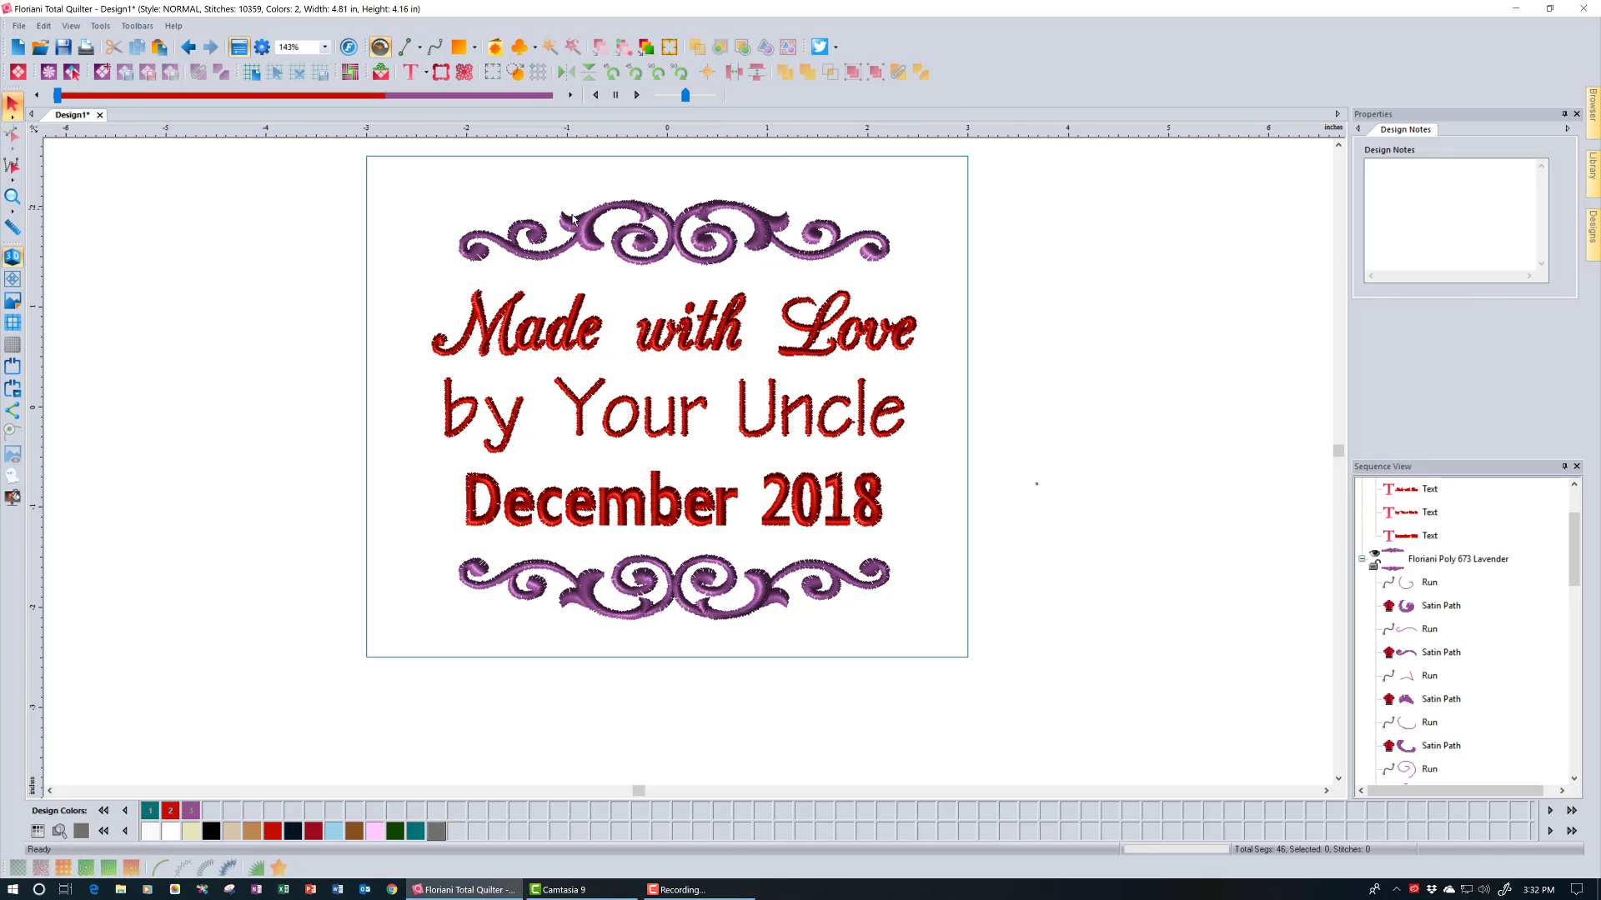